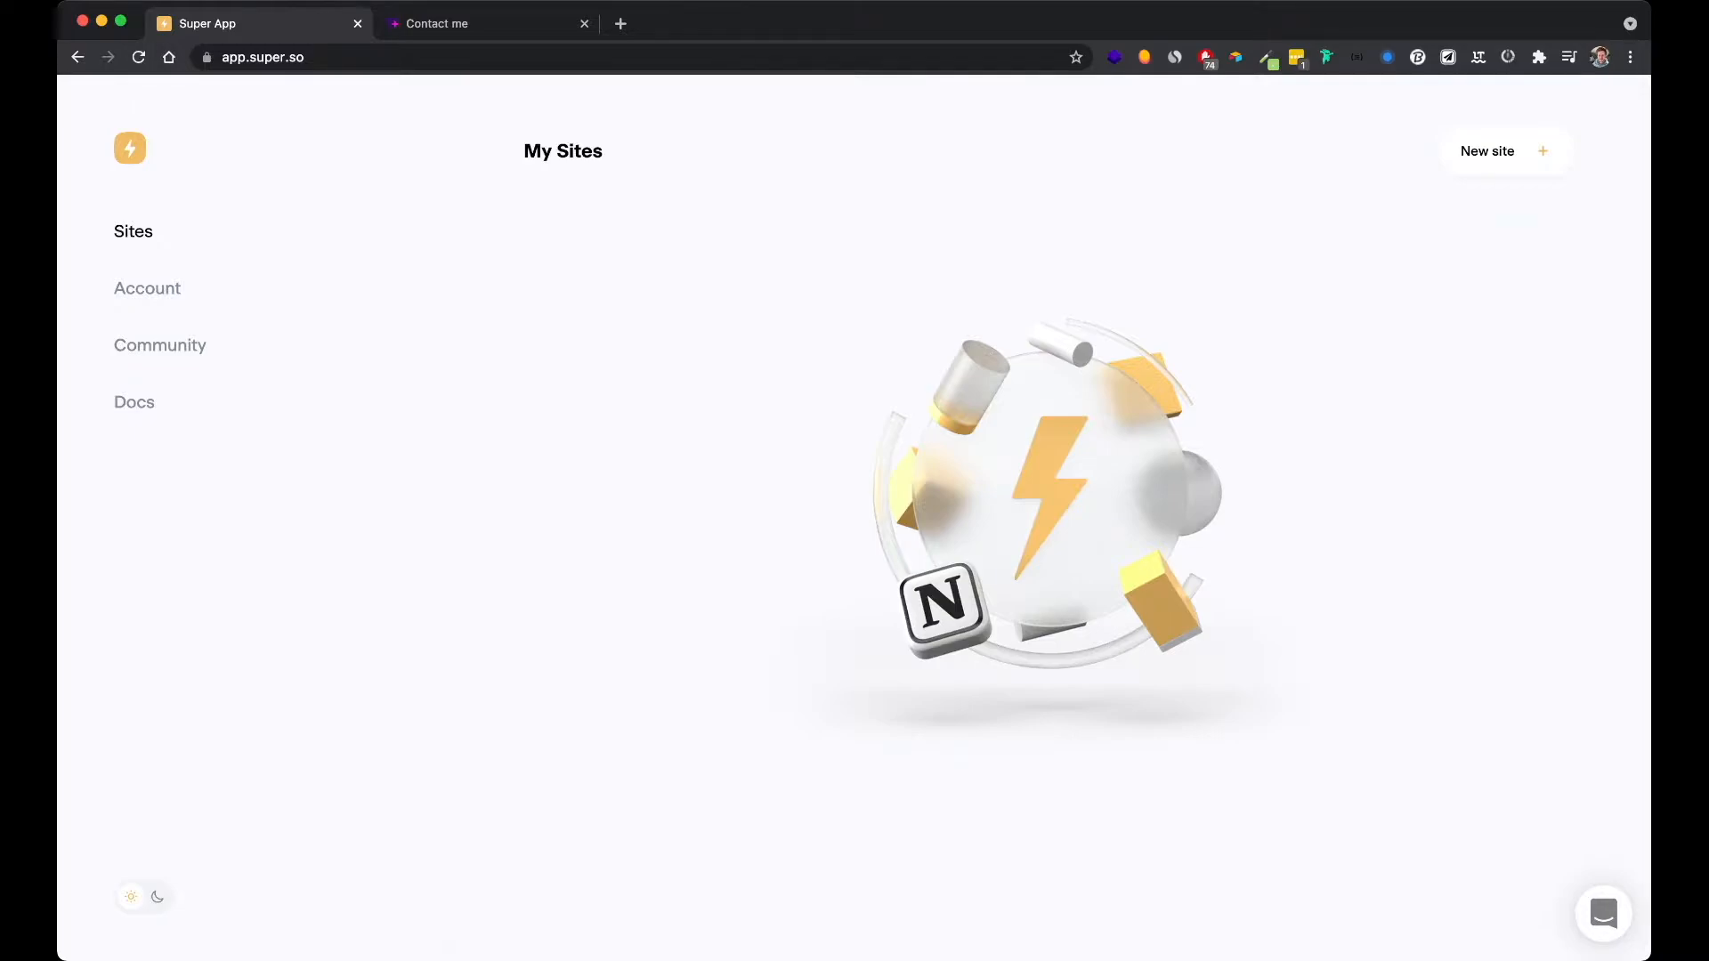
# Start creating a new Super site and enter the photographer's portfolio title as the site name
pyautogui.click(1504, 151)
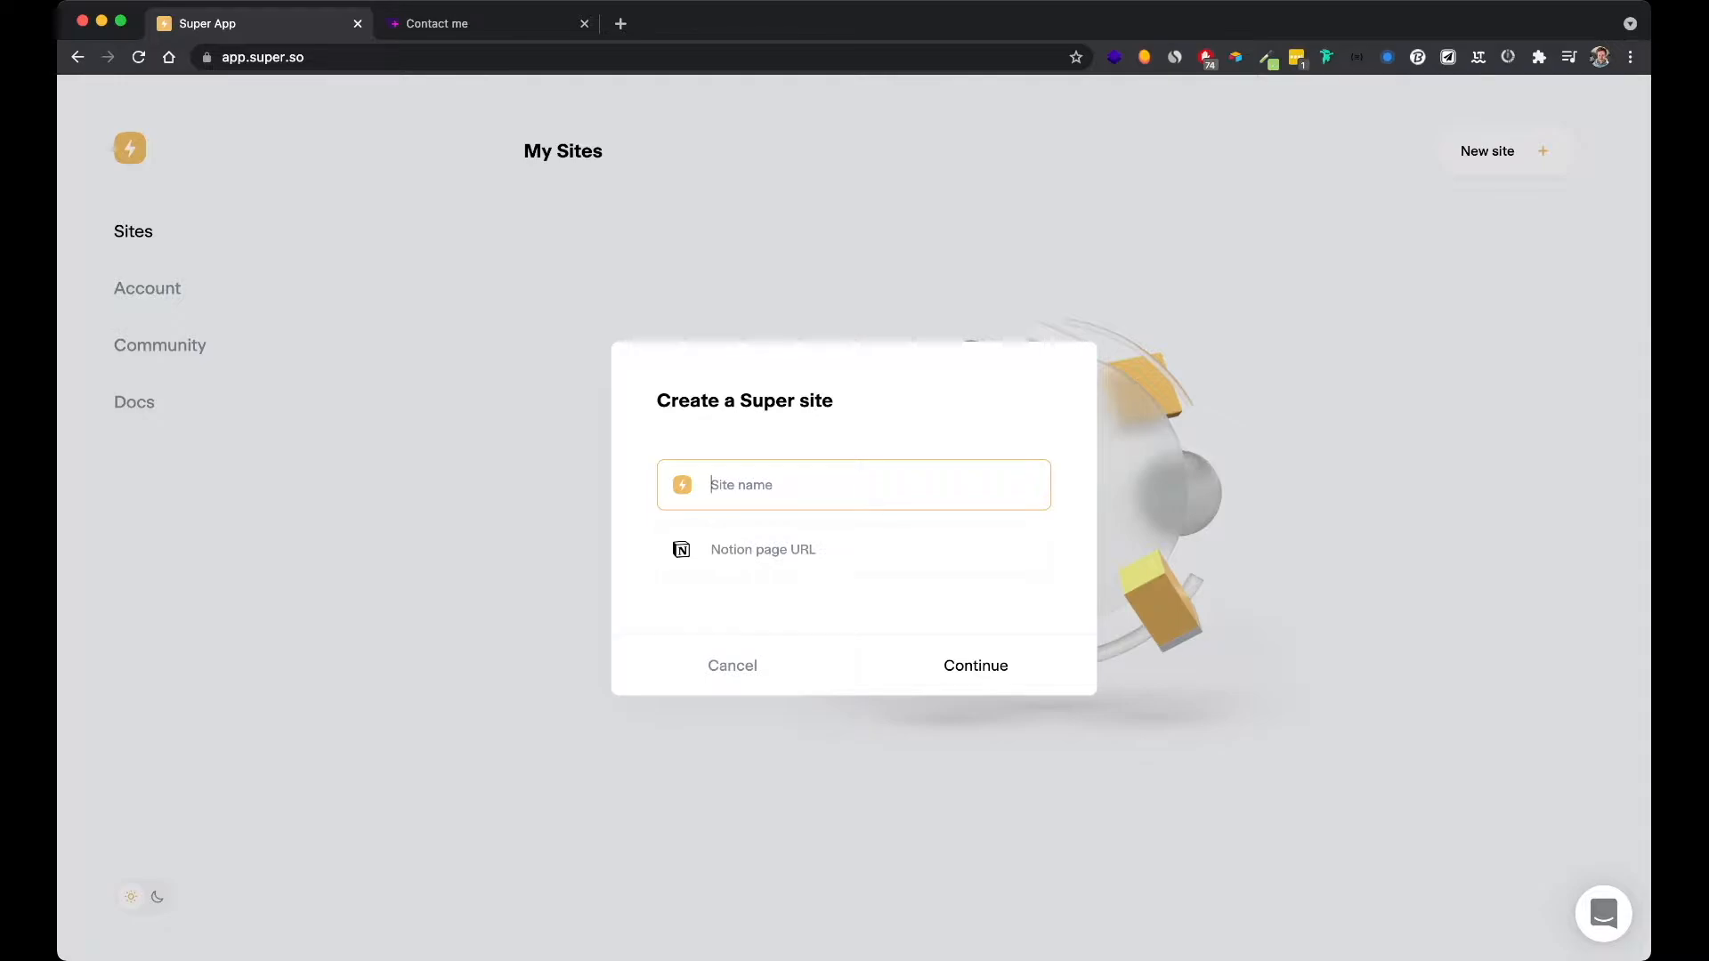
pyautogui.write('Tobbias s Portefolio')
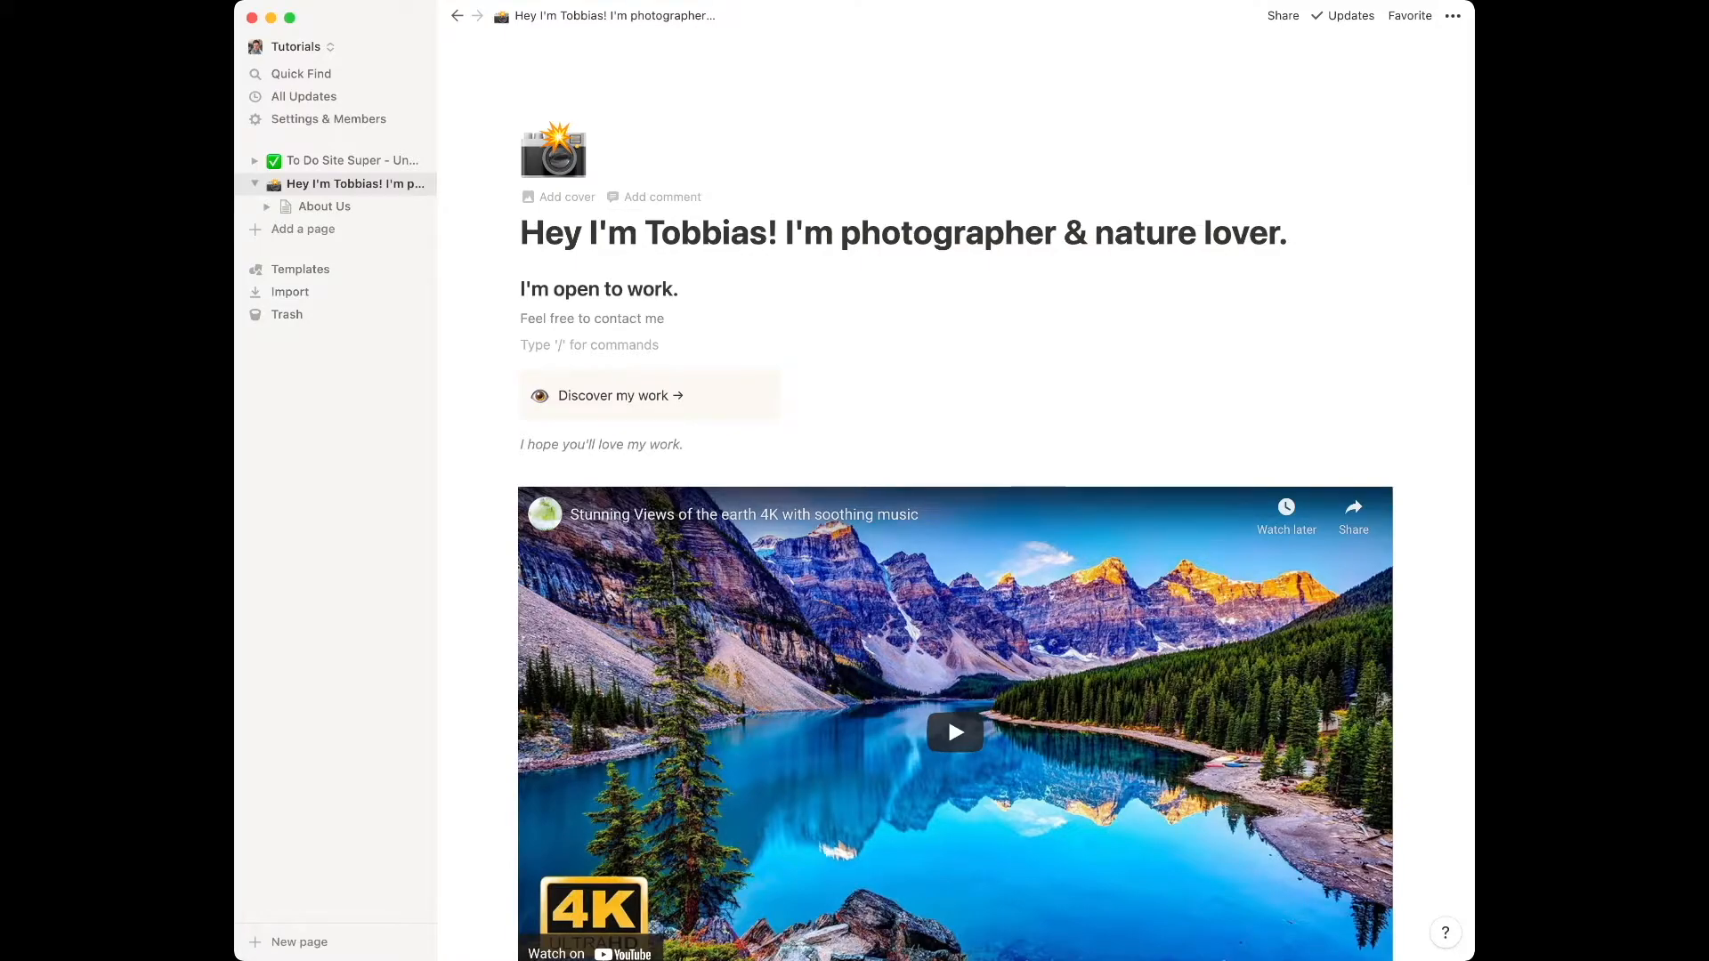
# Switch to Notion, share the photographer's portfolio page to the web and copy its public link
pyautogui.click(1283, 15)
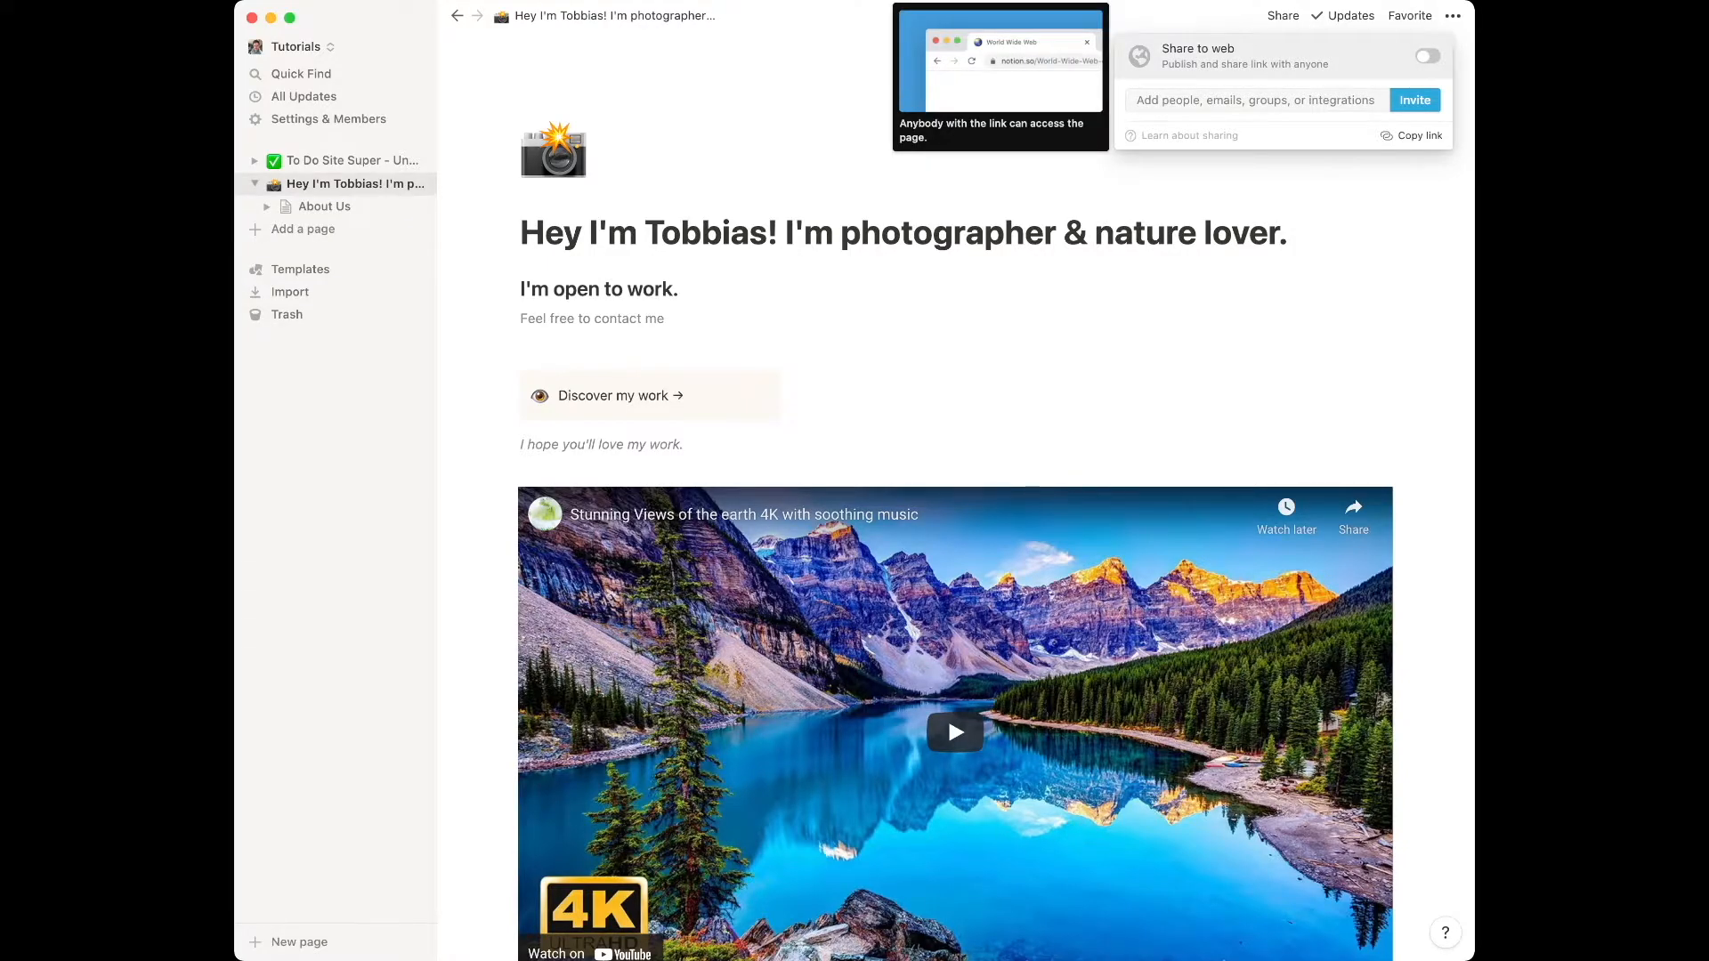
pyautogui.click(1427, 56)
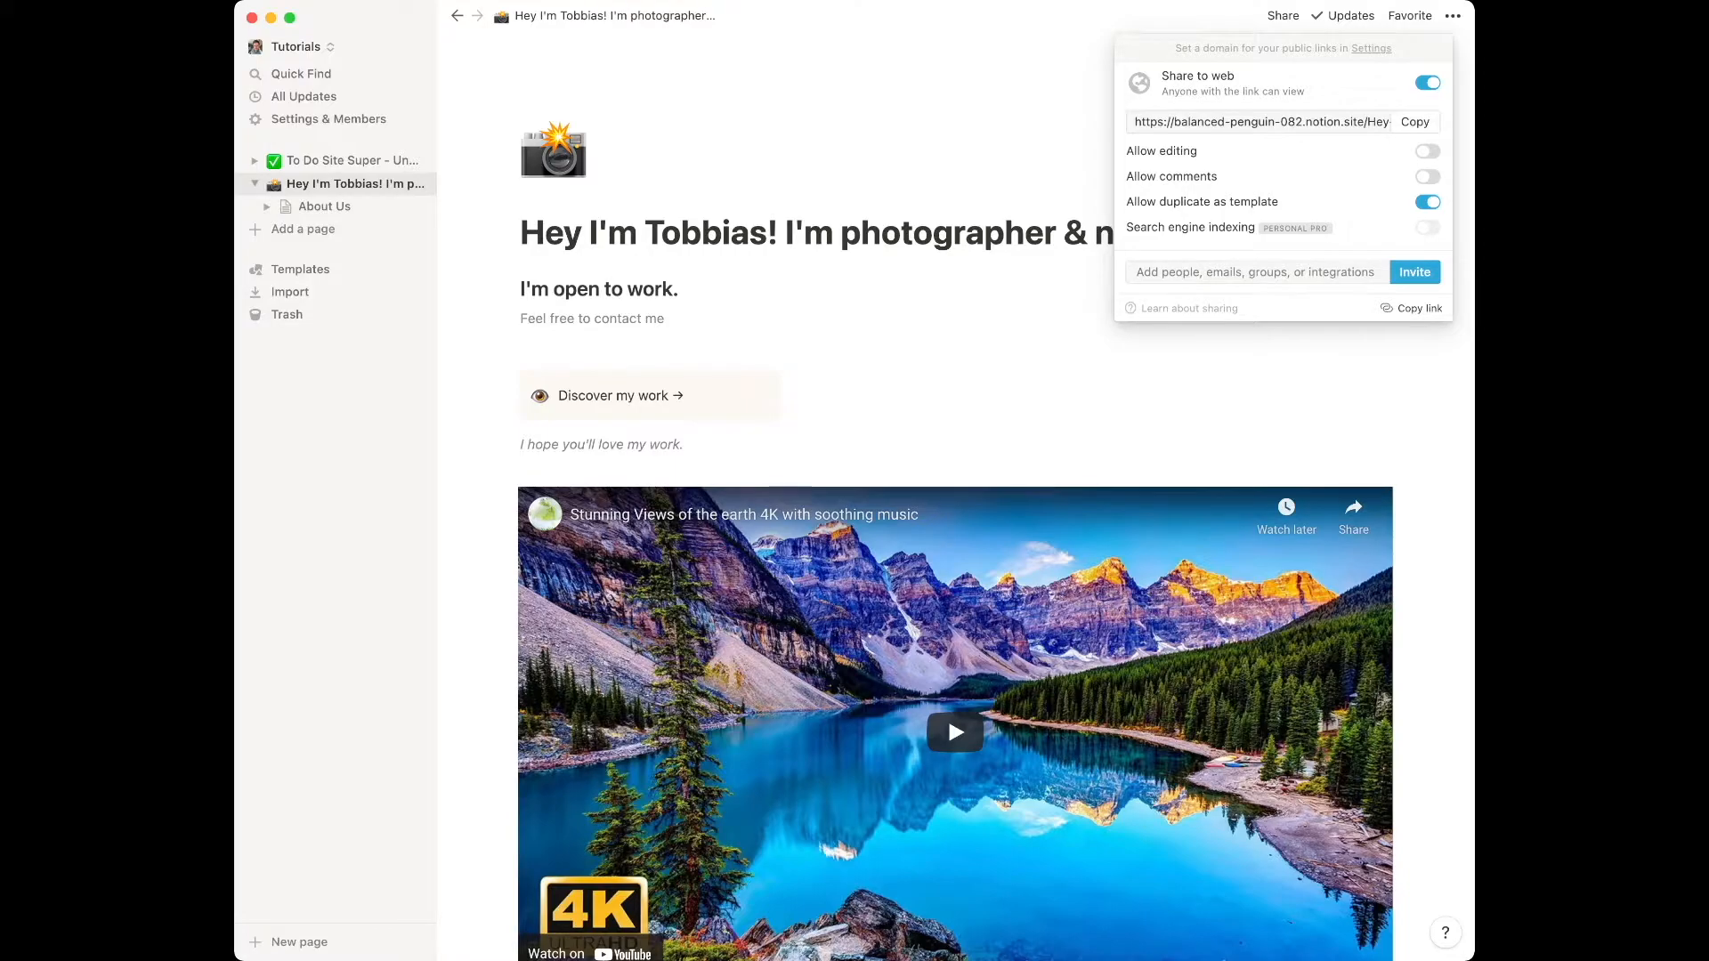
pyautogui.click(1414, 122)
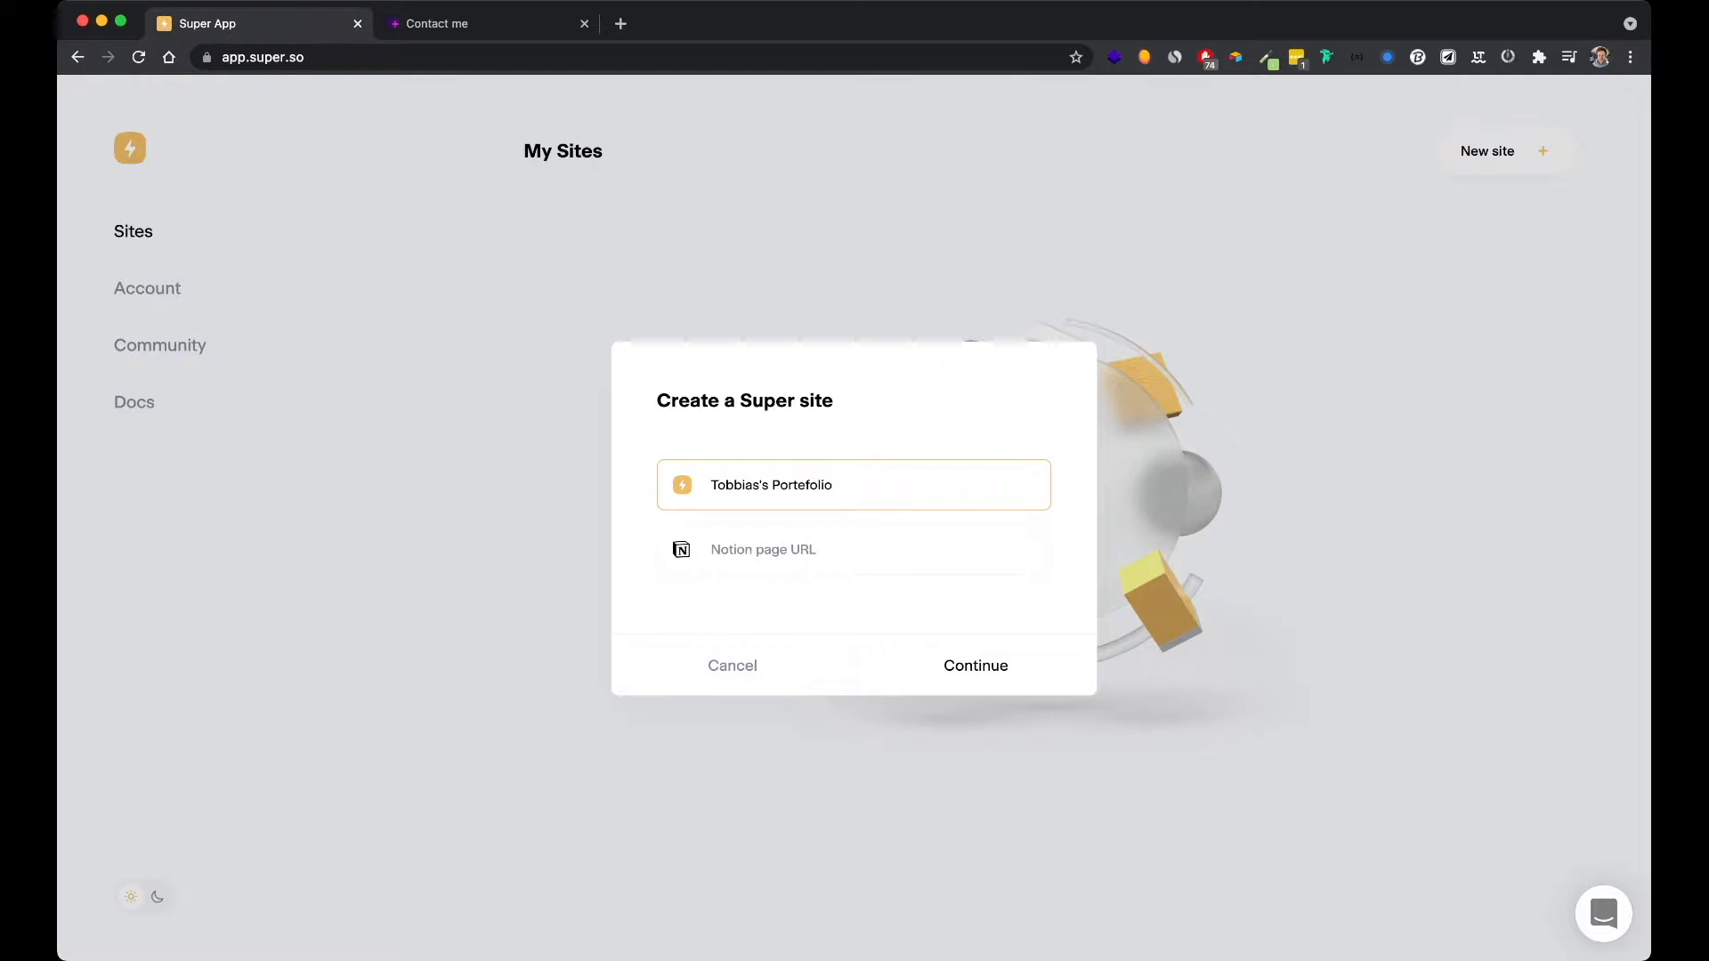
# Back in Super, paste the copied link as the Notion page URL and create the site
pyautogui.press('Tab')
pyautogui.press('super+v')
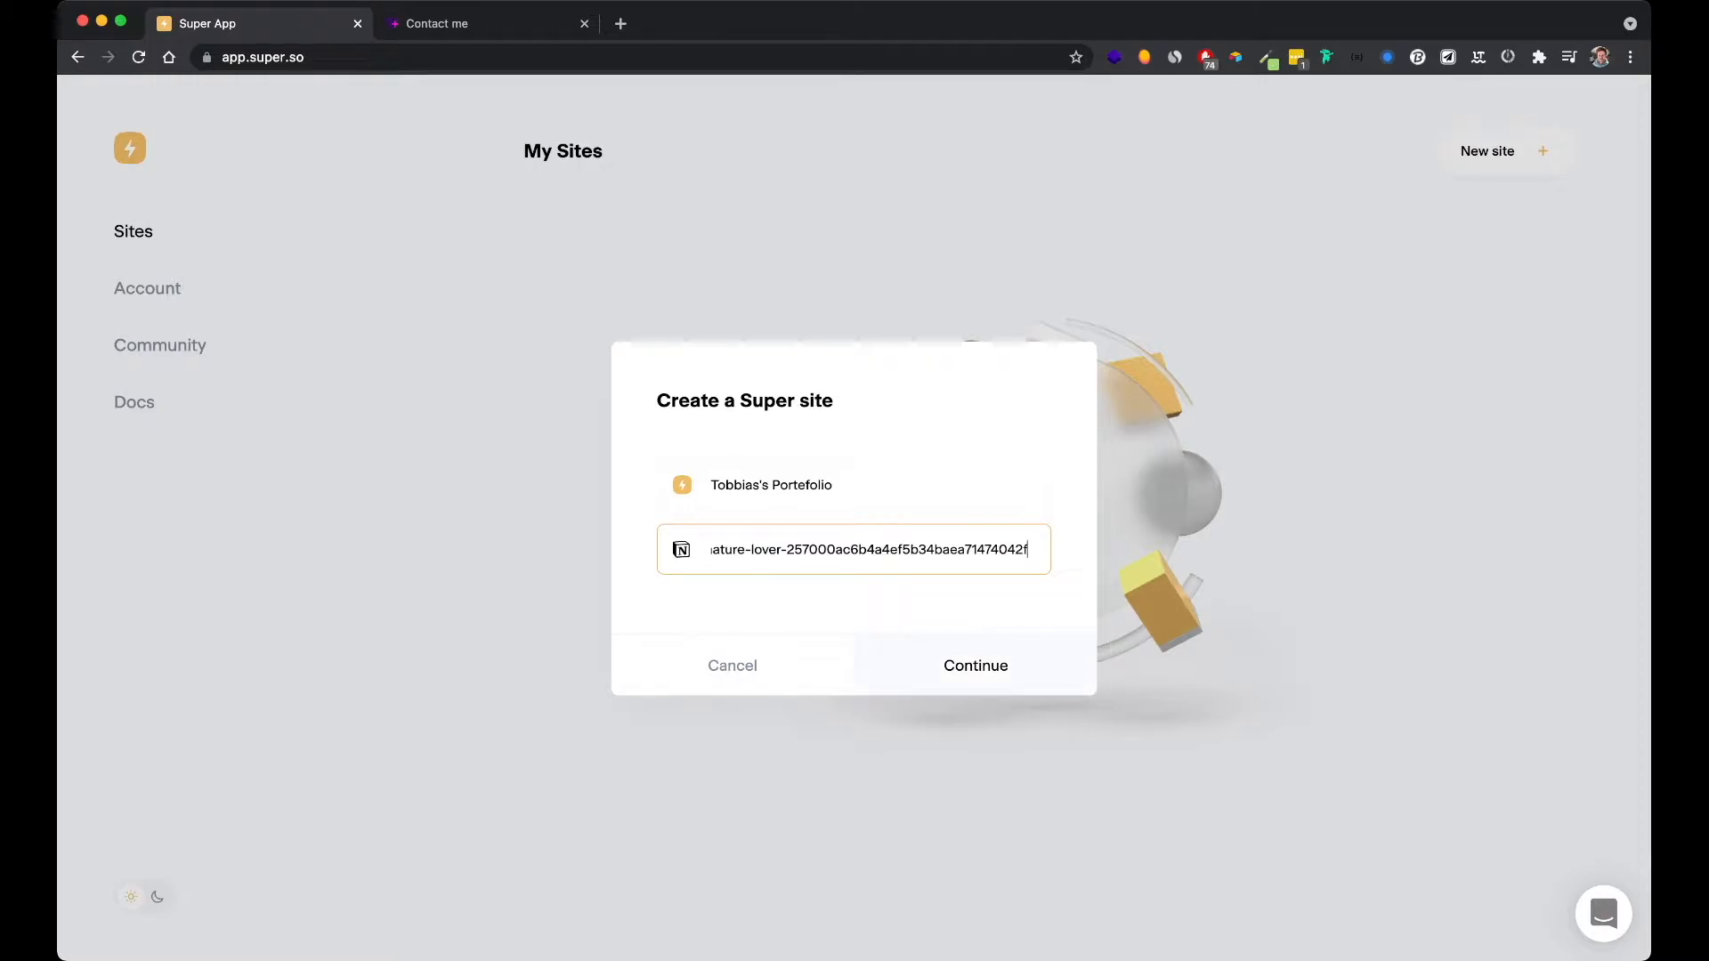
pyautogui.press('Return')
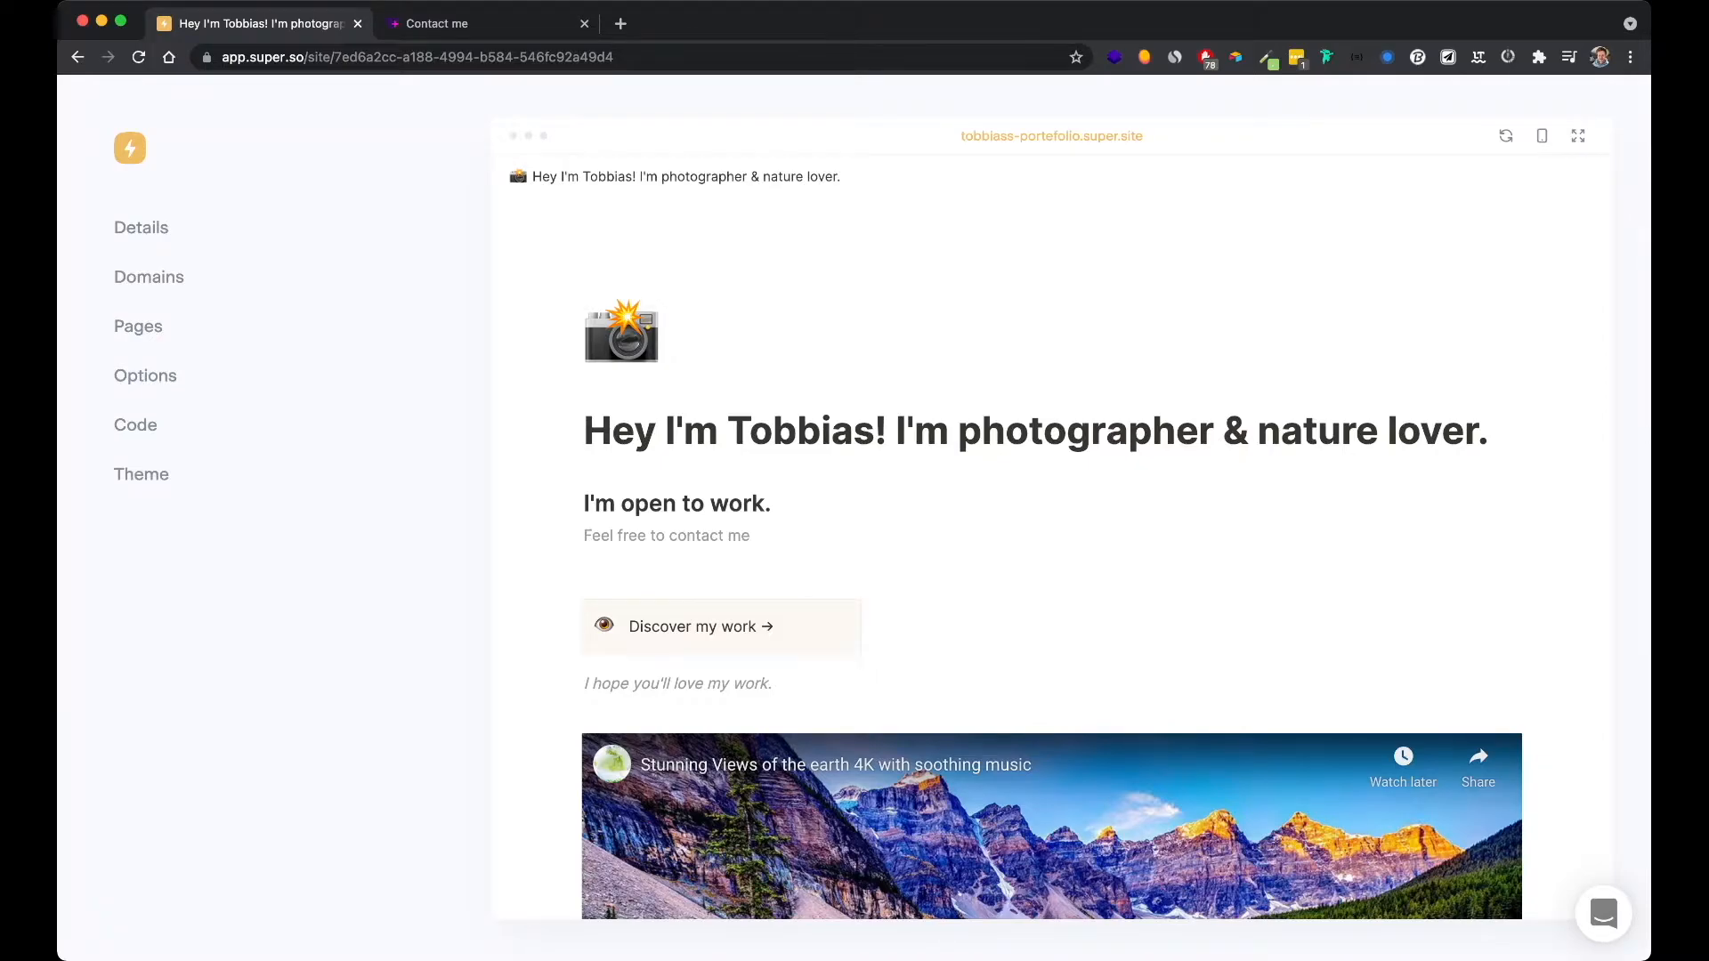
# Open the published site in its own tab and look through the intro, video and My work photos down to the FAQ
pyautogui.click(1051, 136)
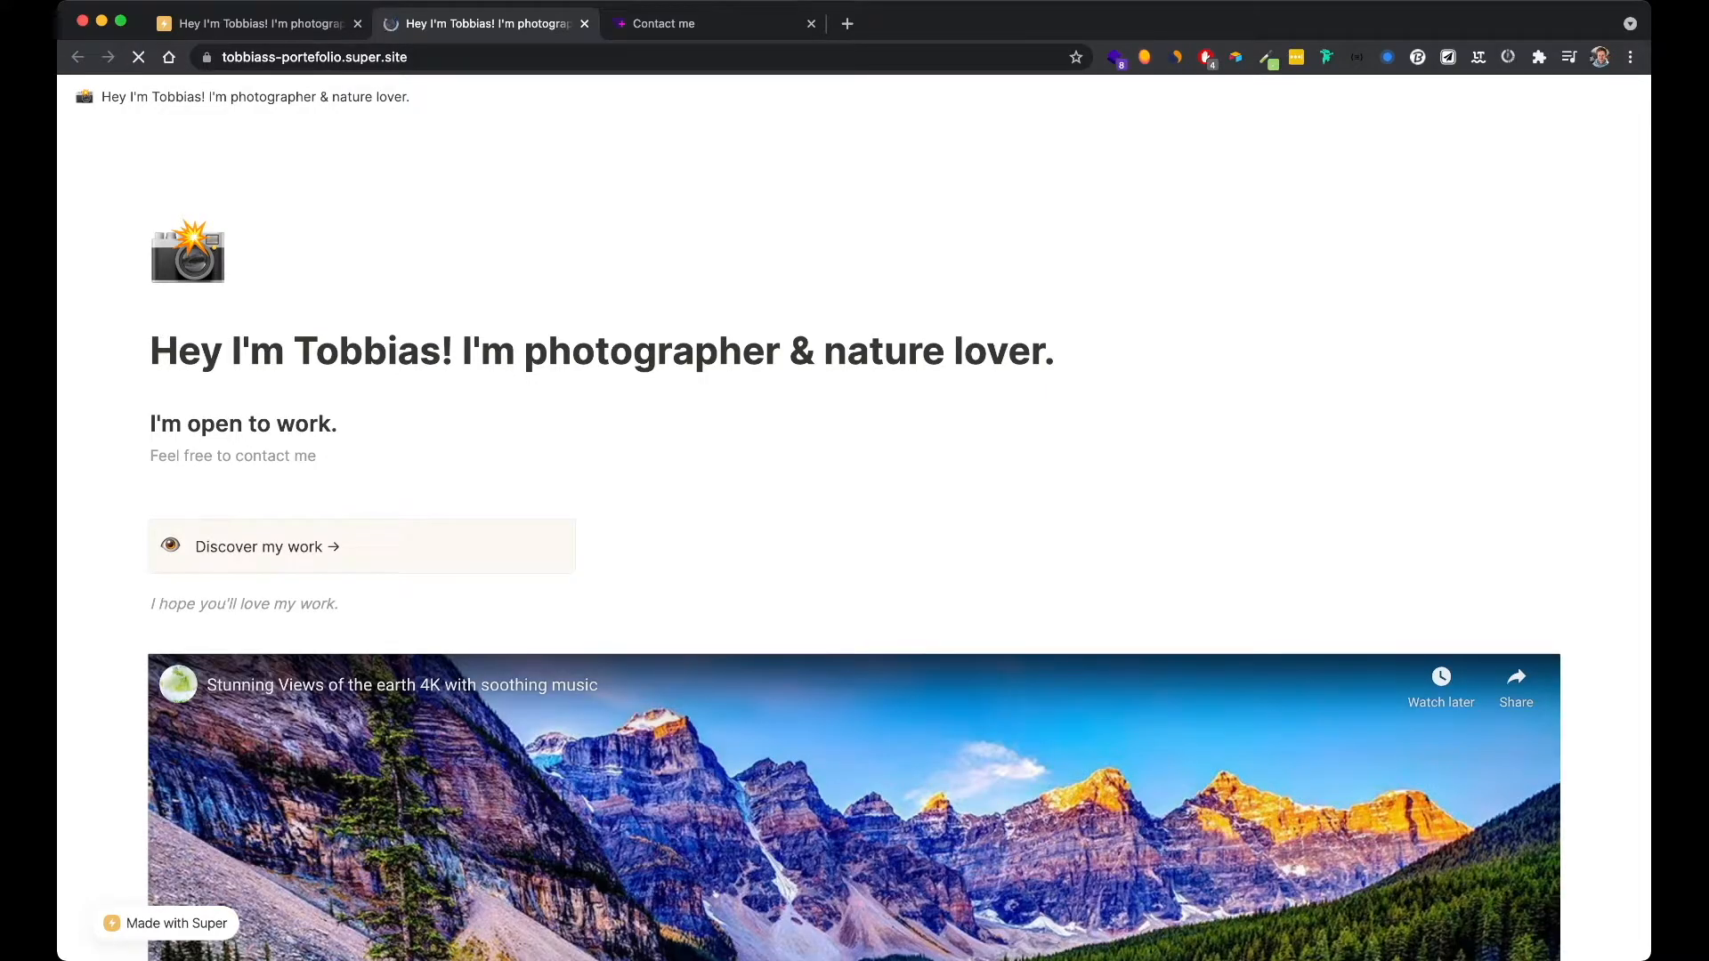
pyautogui.scroll(-2, 855, 518)
pyautogui.scroll(-4, 855, 518)
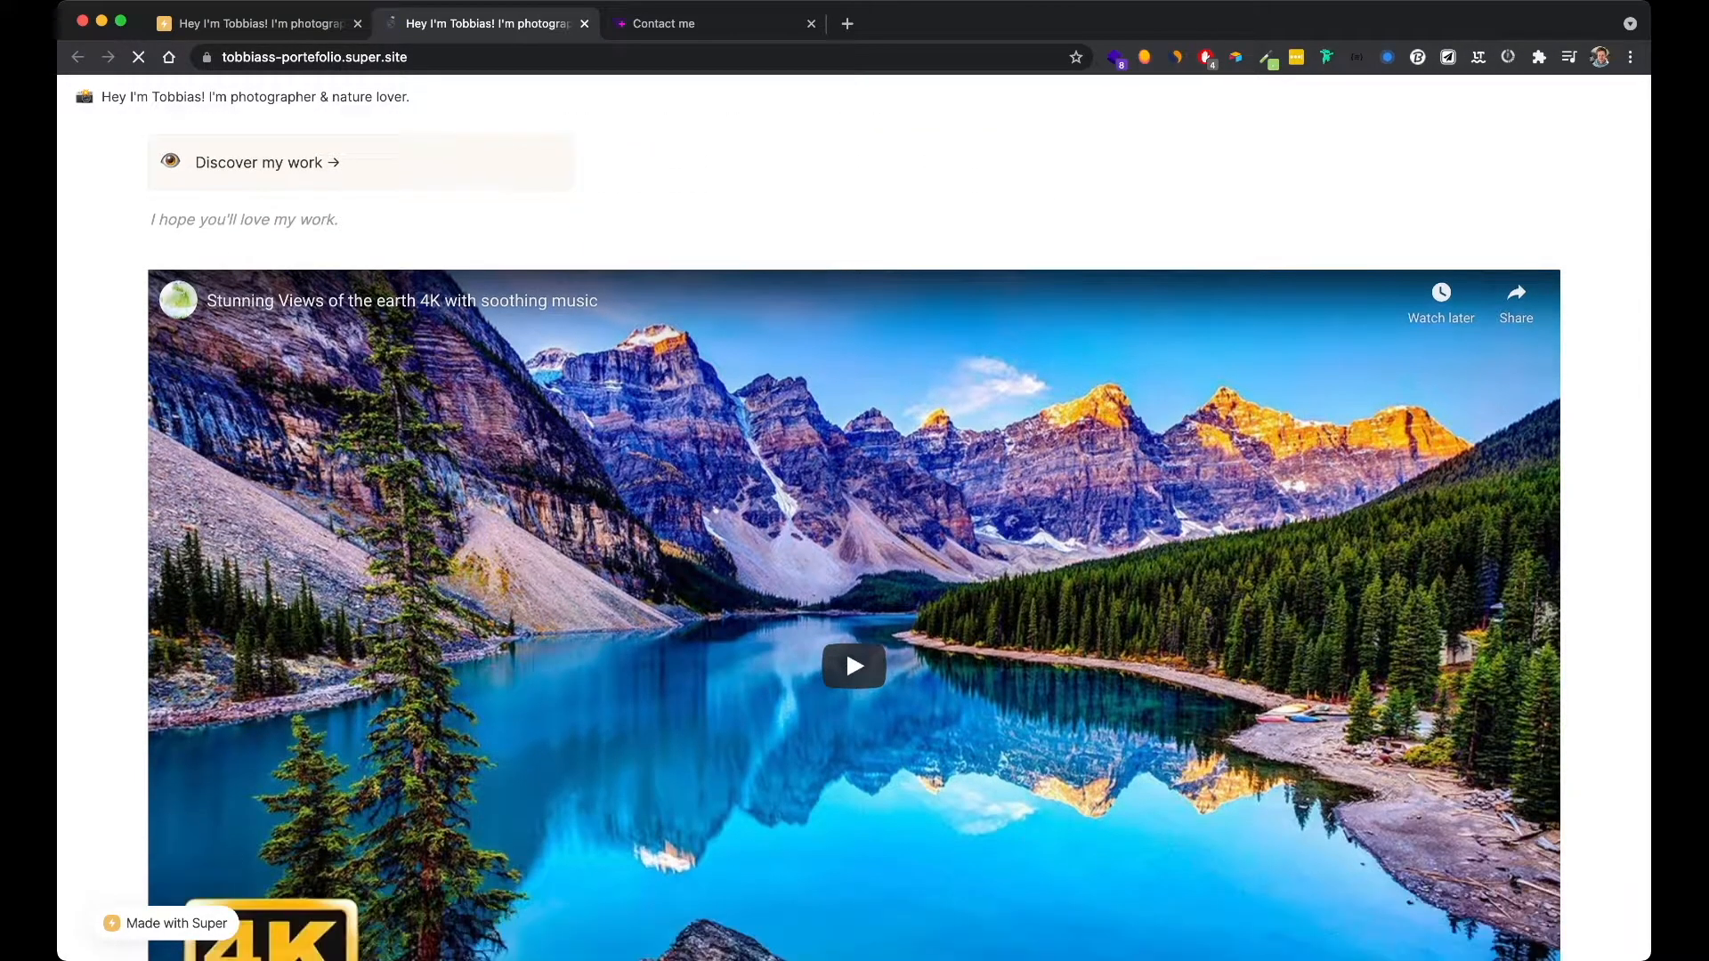
pyautogui.scroll(-8, 855, 540)
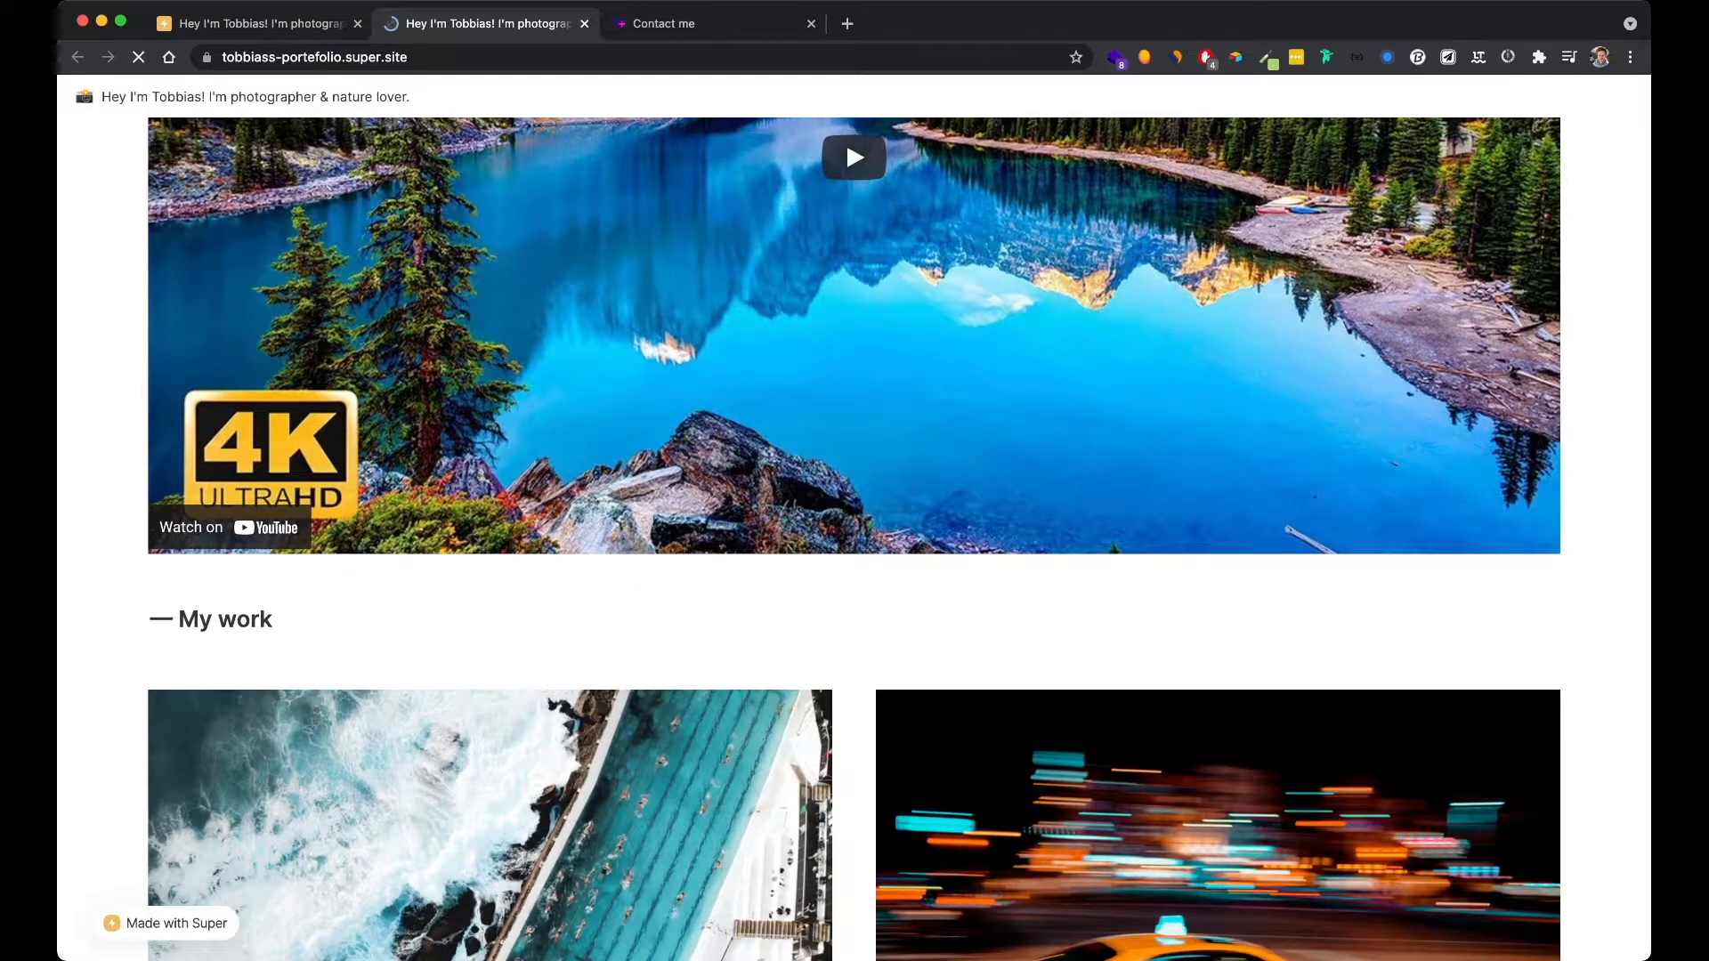
pyautogui.scroll(-2, 855, 516)
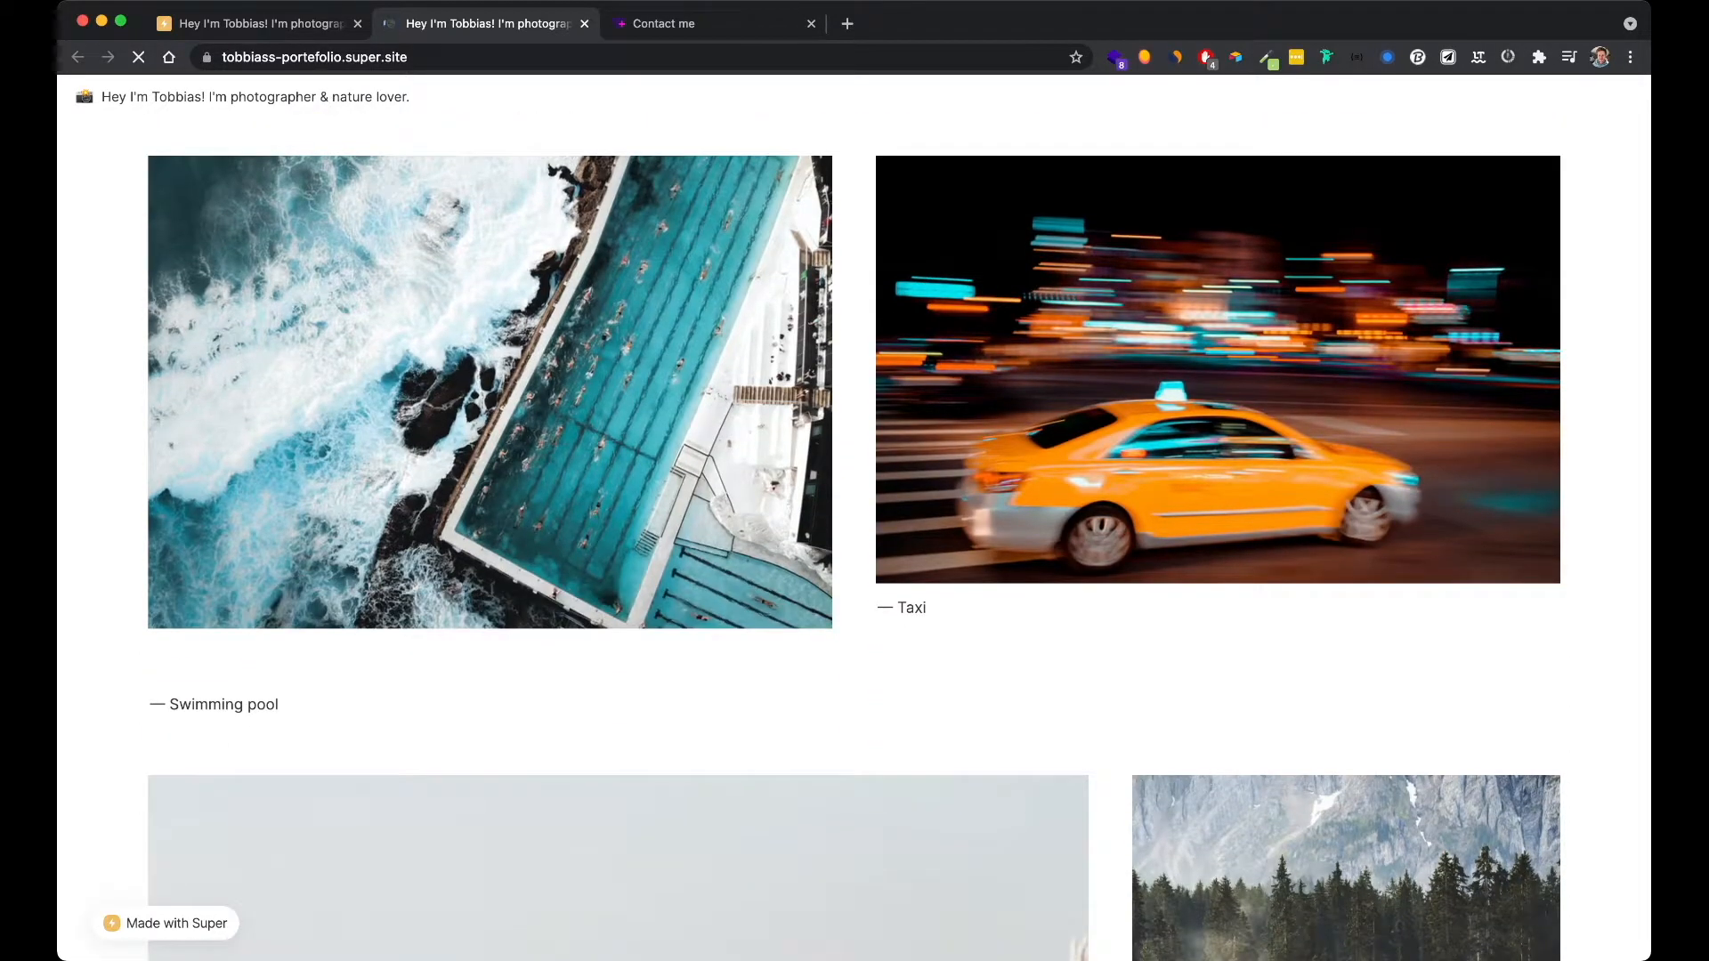
pyautogui.scroll(-2, 855, 516)
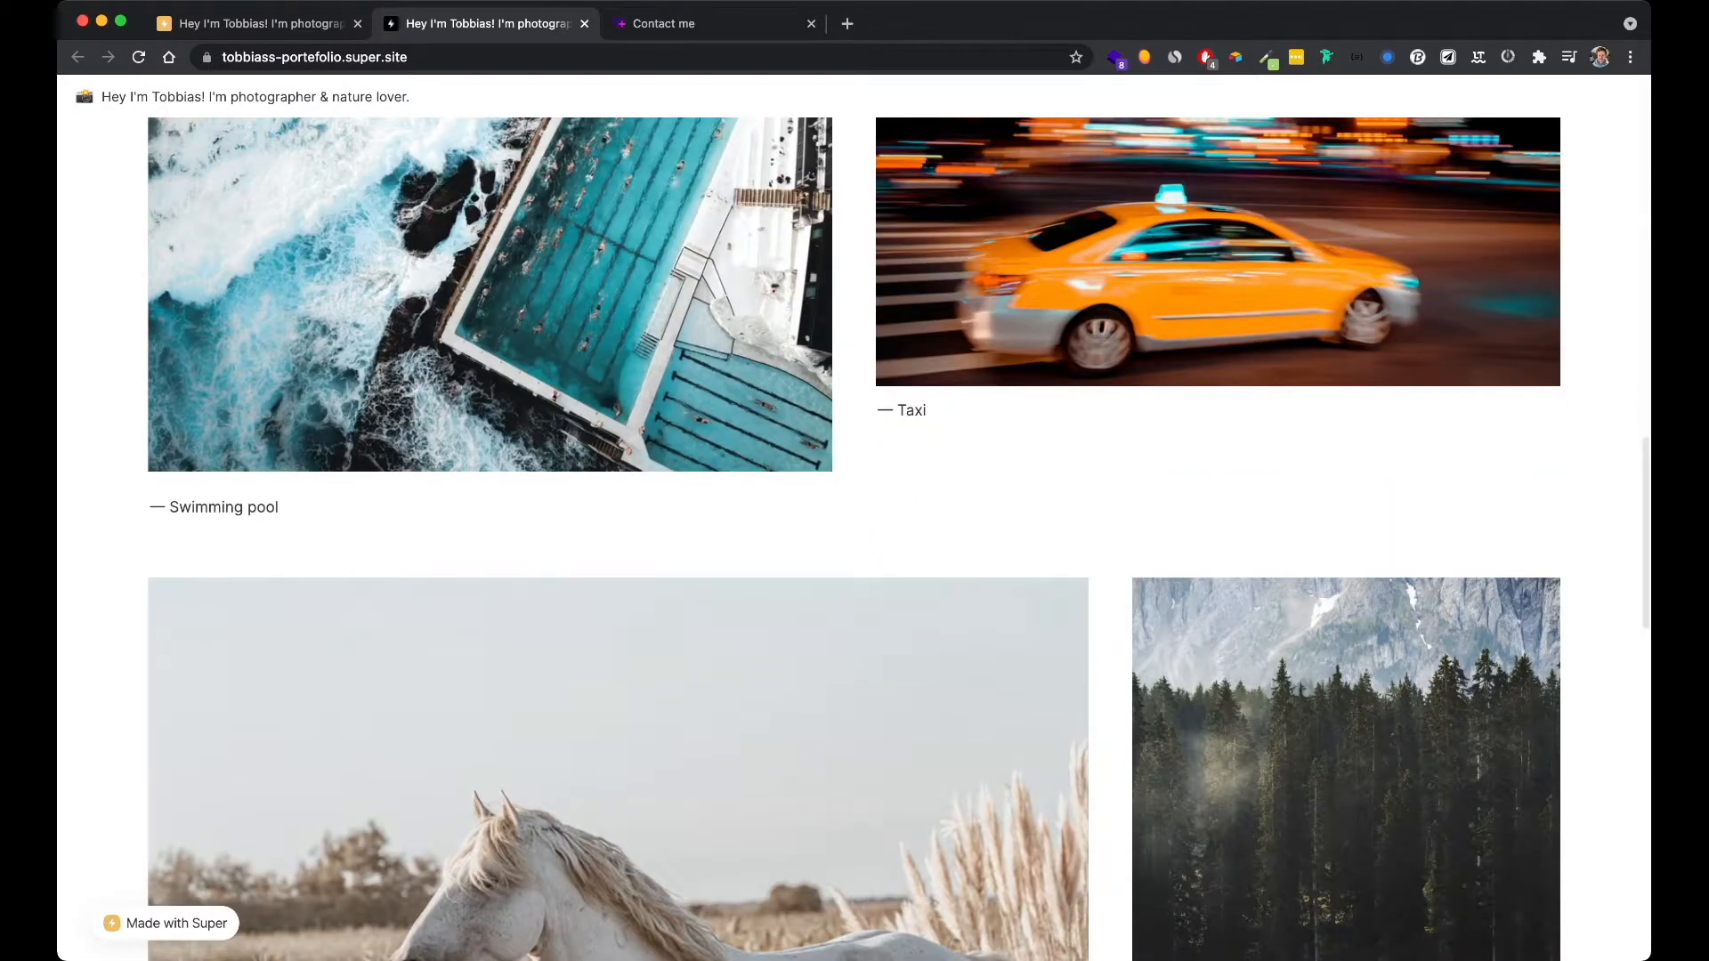
pyautogui.scroll(-5, 854, 516)
pyautogui.scroll(-1, 854, 517)
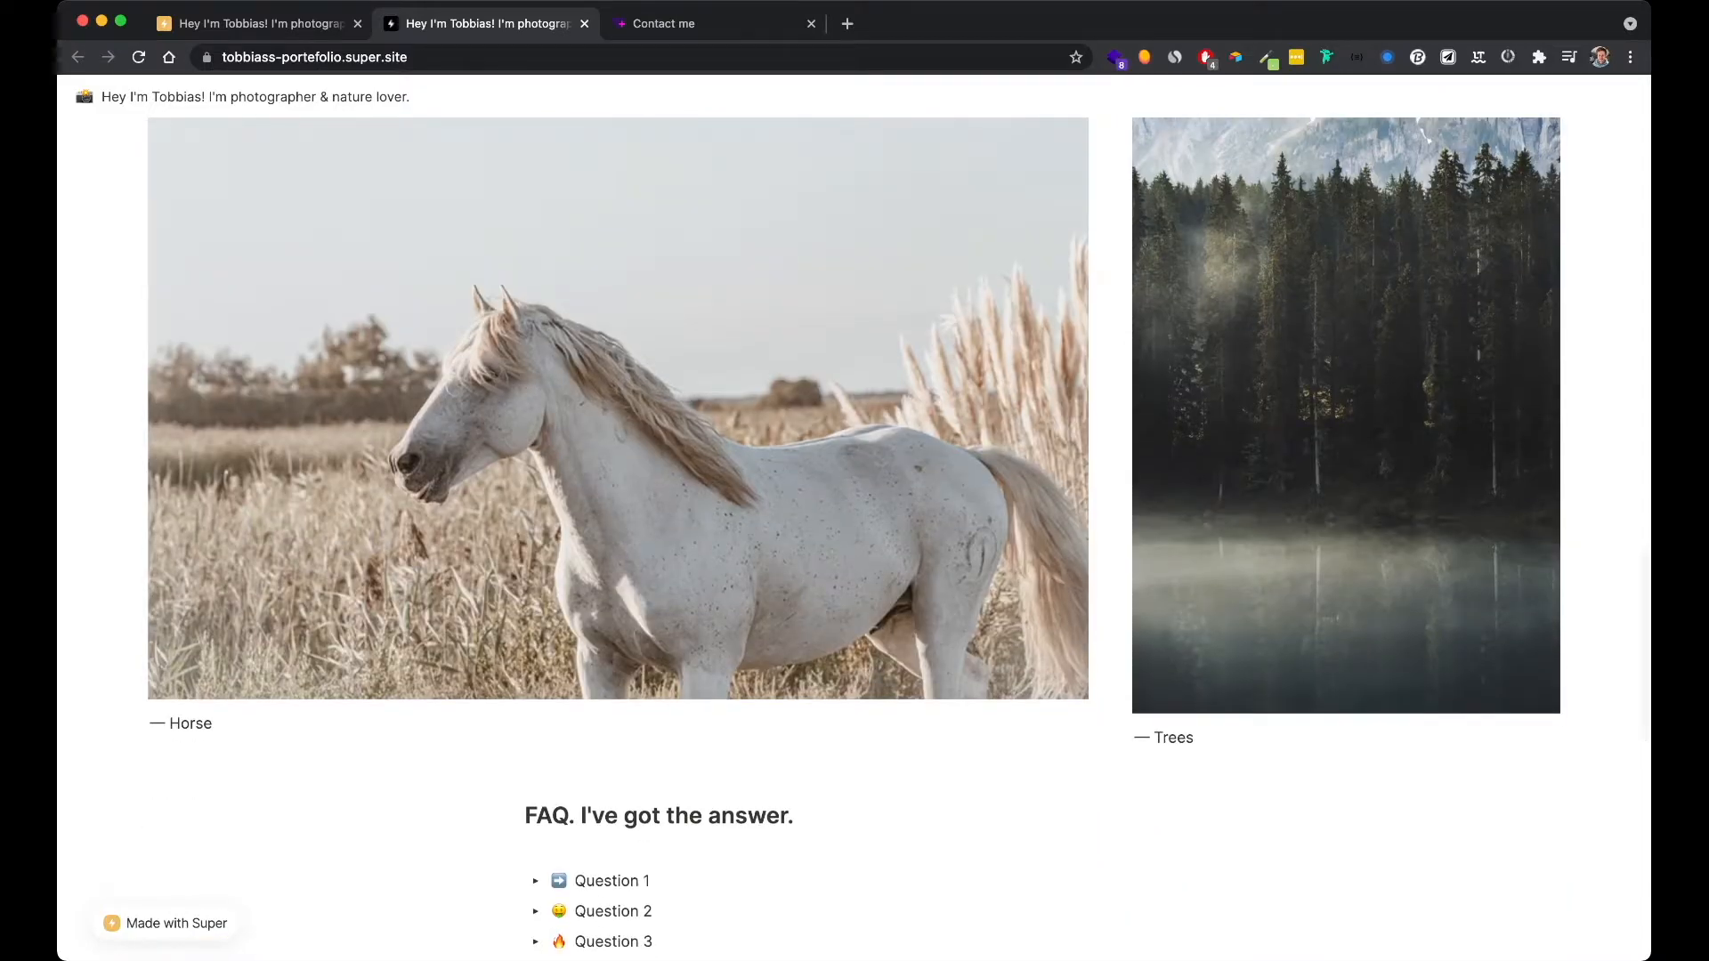
pyautogui.scroll(-4, 855, 516)
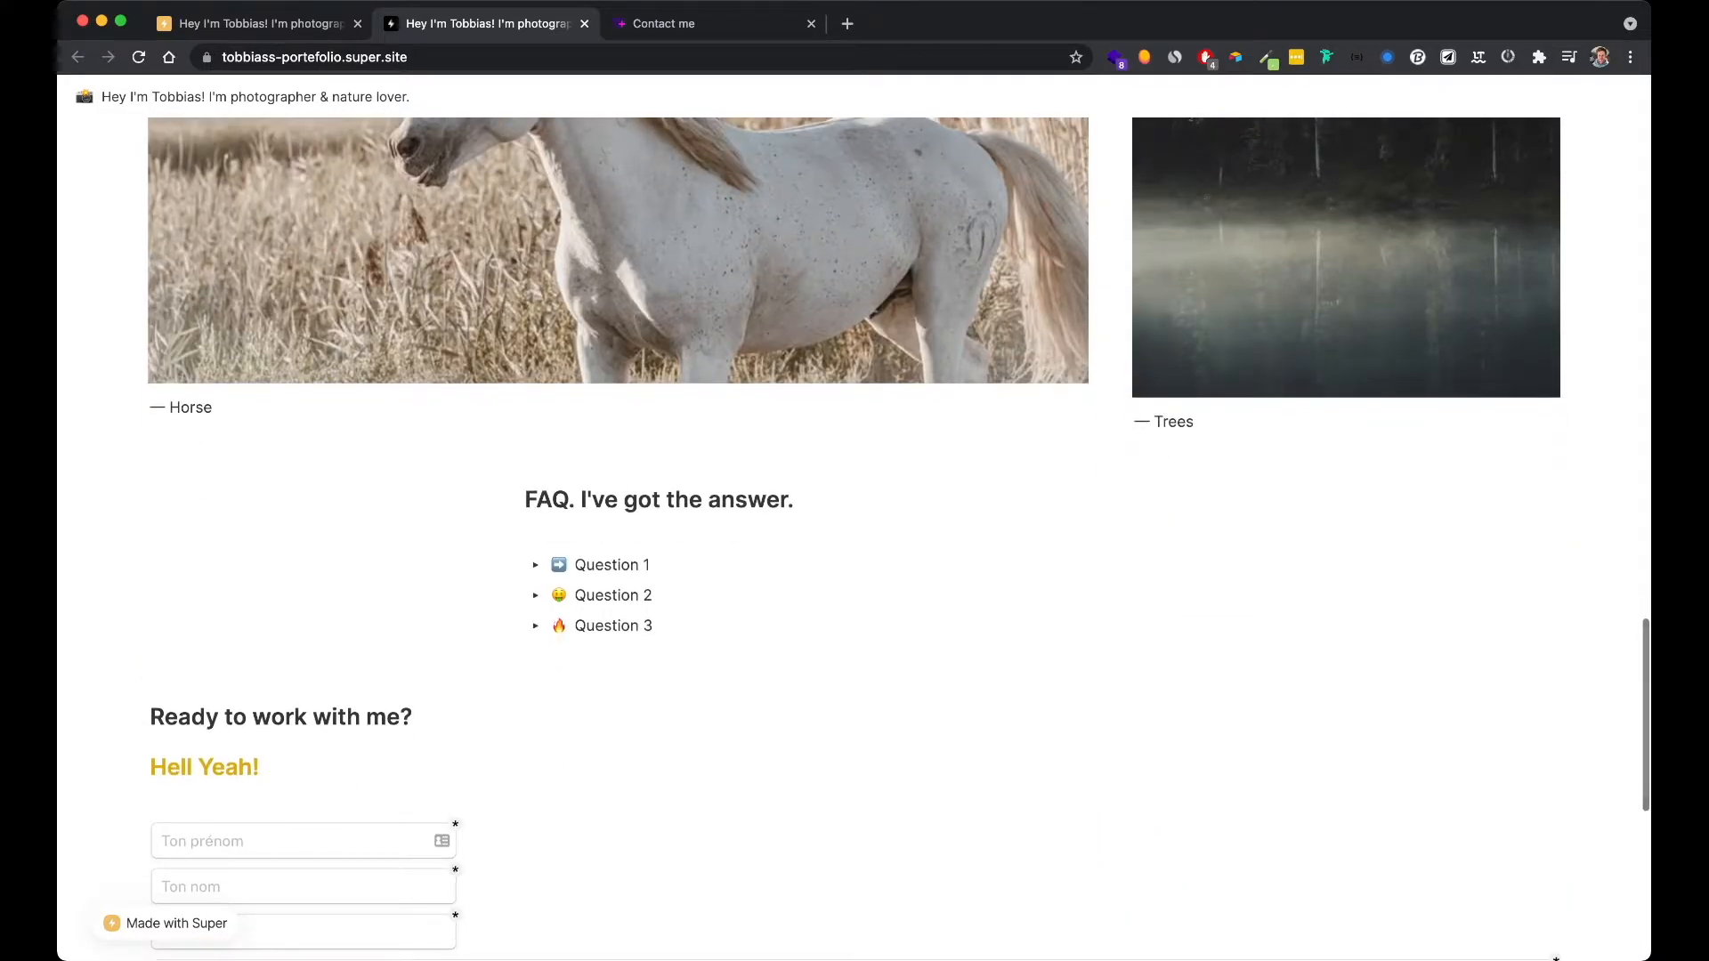
# Test the FAQ toggles by expanding and collapsing Question 1, Question 2 and Question 3
pyautogui.click(535, 565)
pyautogui.click(535, 627)
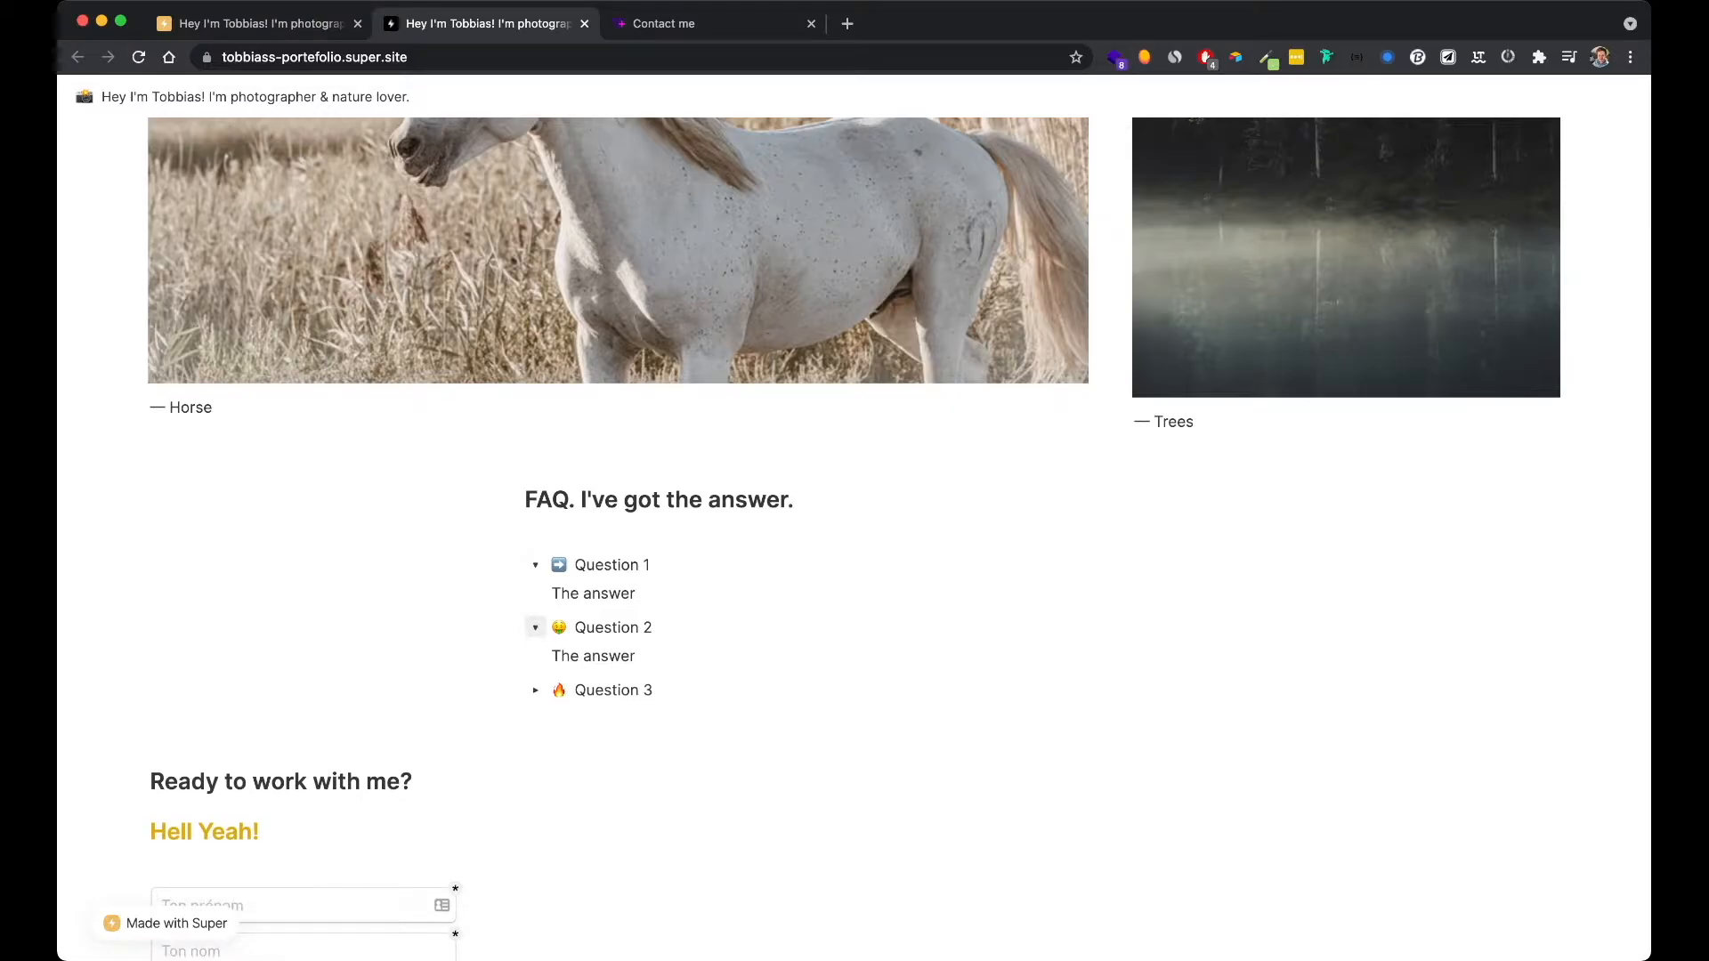
pyautogui.click(535, 690)
pyautogui.click(535, 690)
pyautogui.click(535, 627)
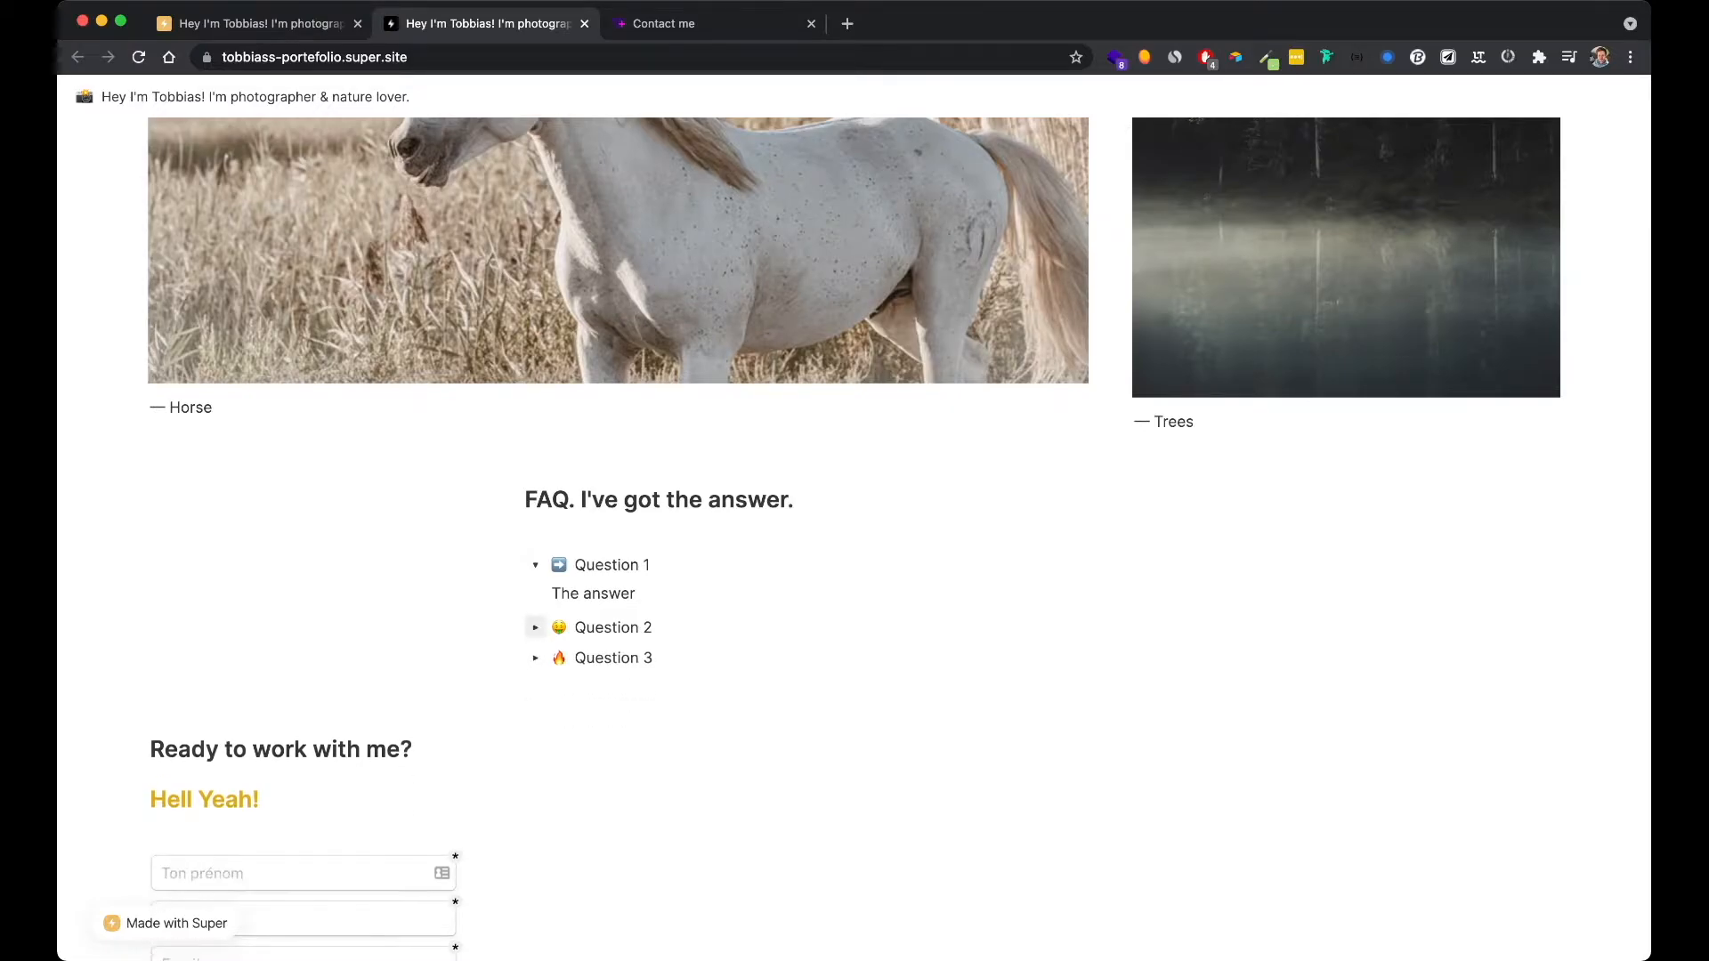
pyautogui.click(535, 564)
# Check that the first name, last name, email and message fields of the embedded contact form accept focus
pyautogui.scroll(-5, 535, 564)
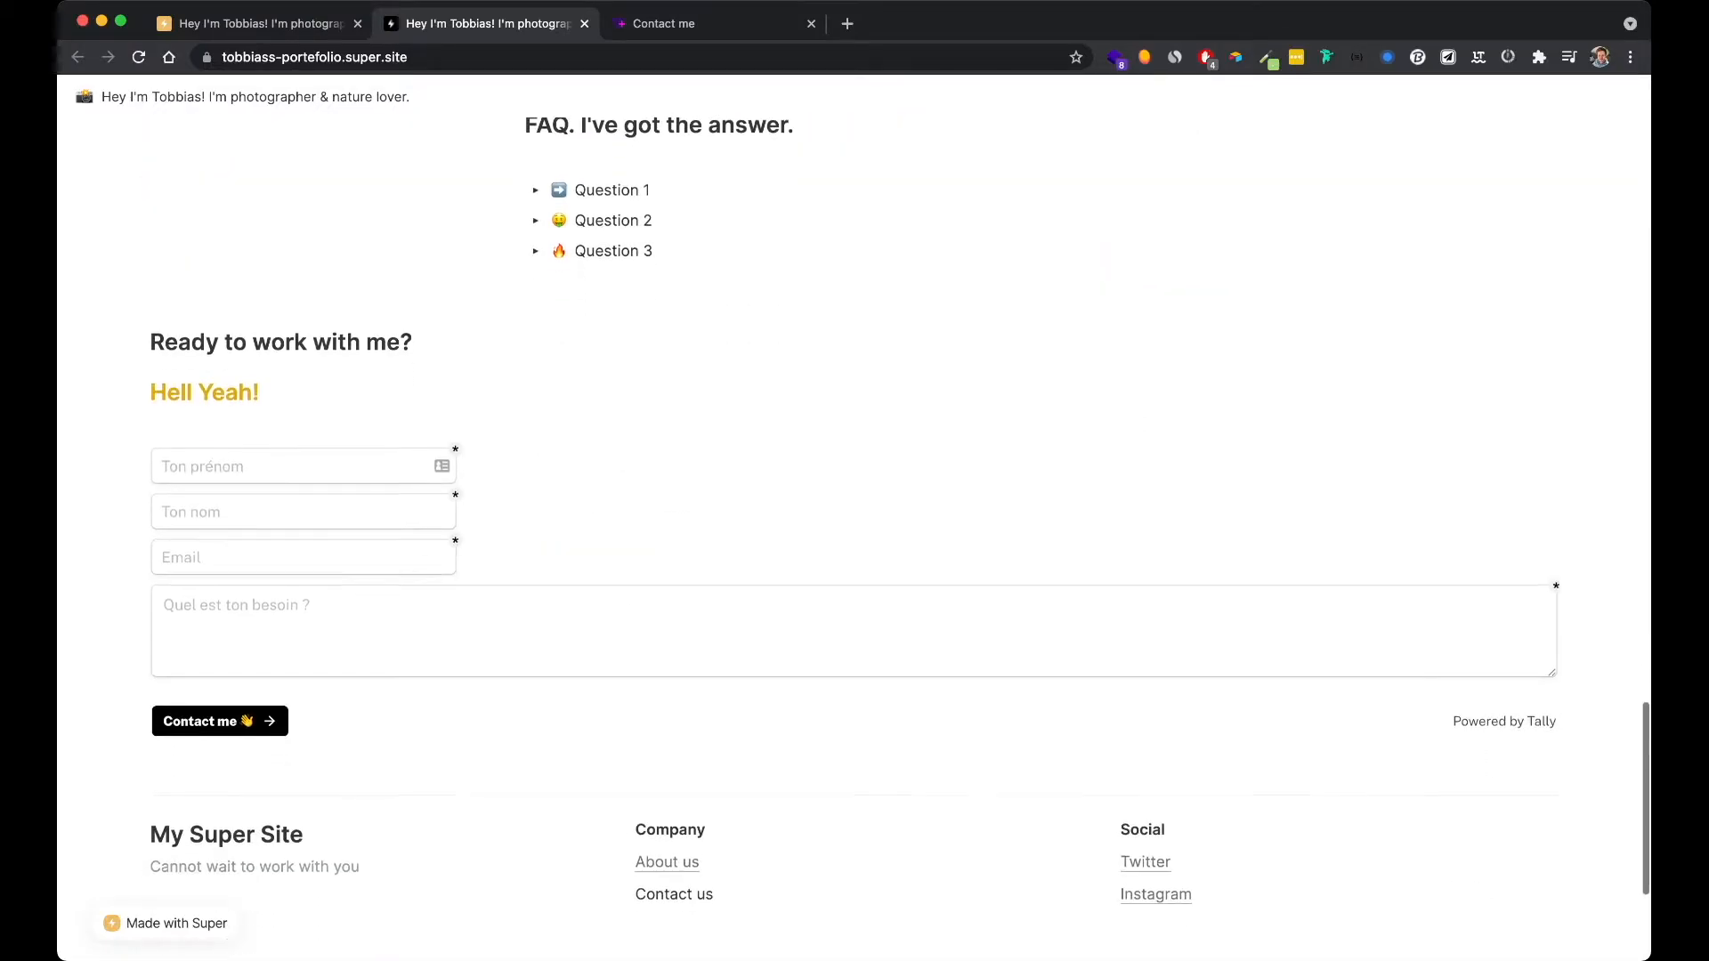
pyautogui.click(302, 467)
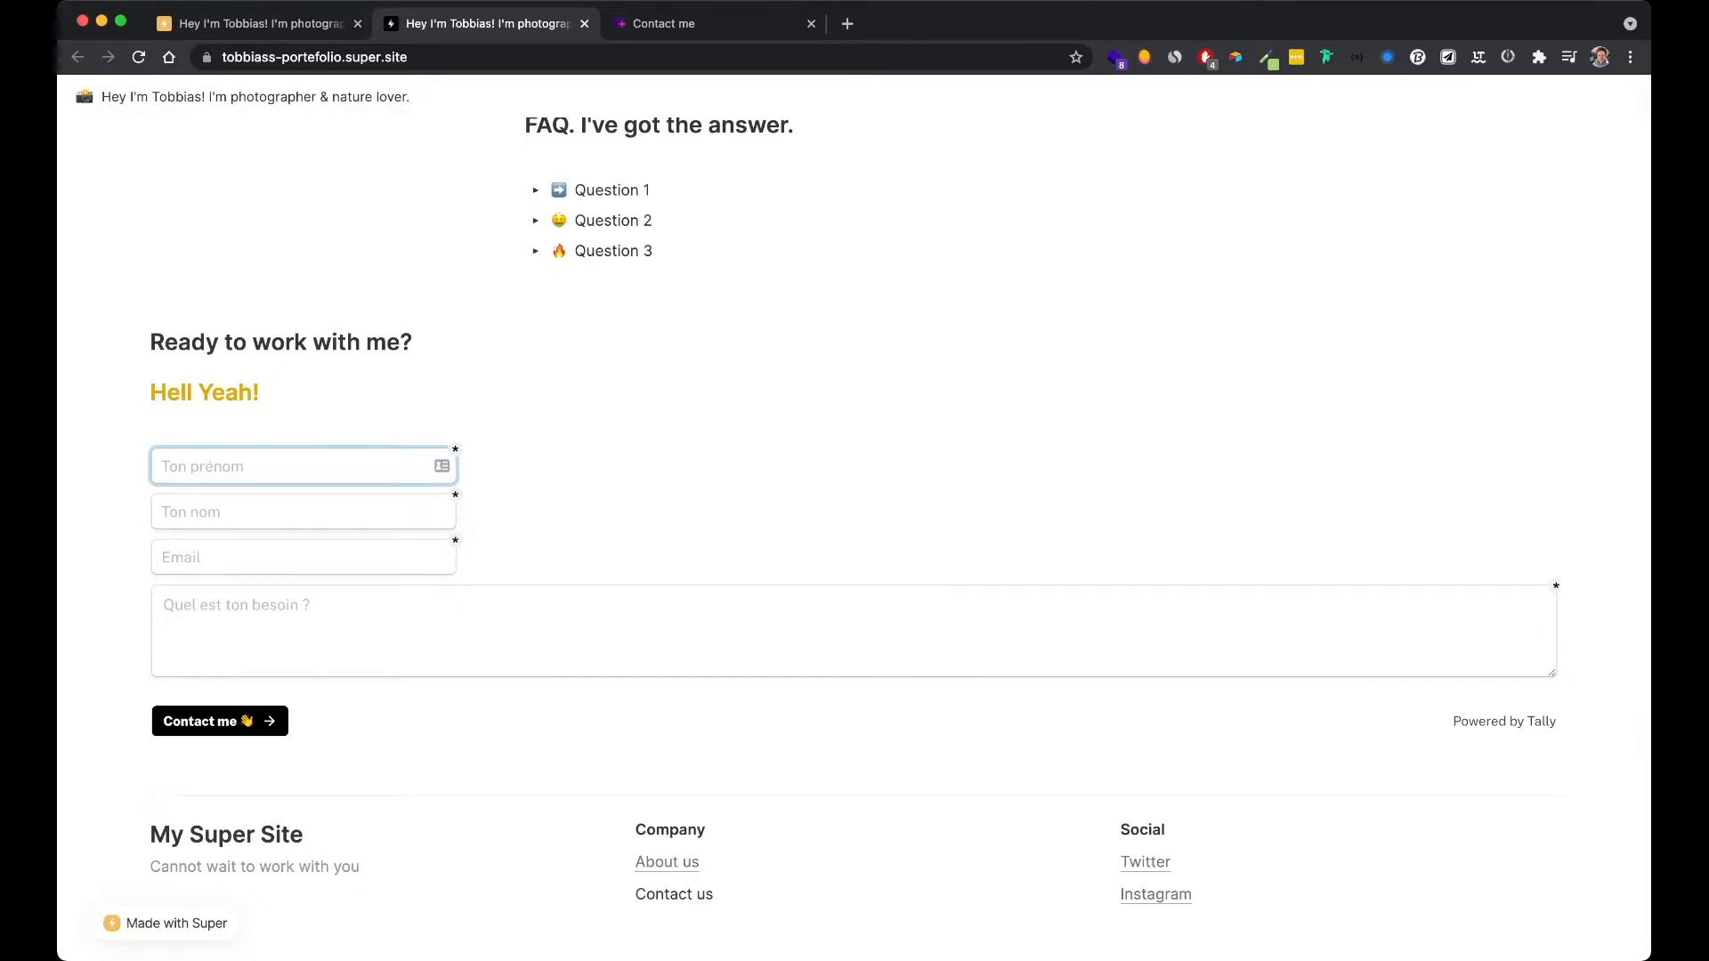
pyautogui.click(303, 512)
pyautogui.click(303, 557)
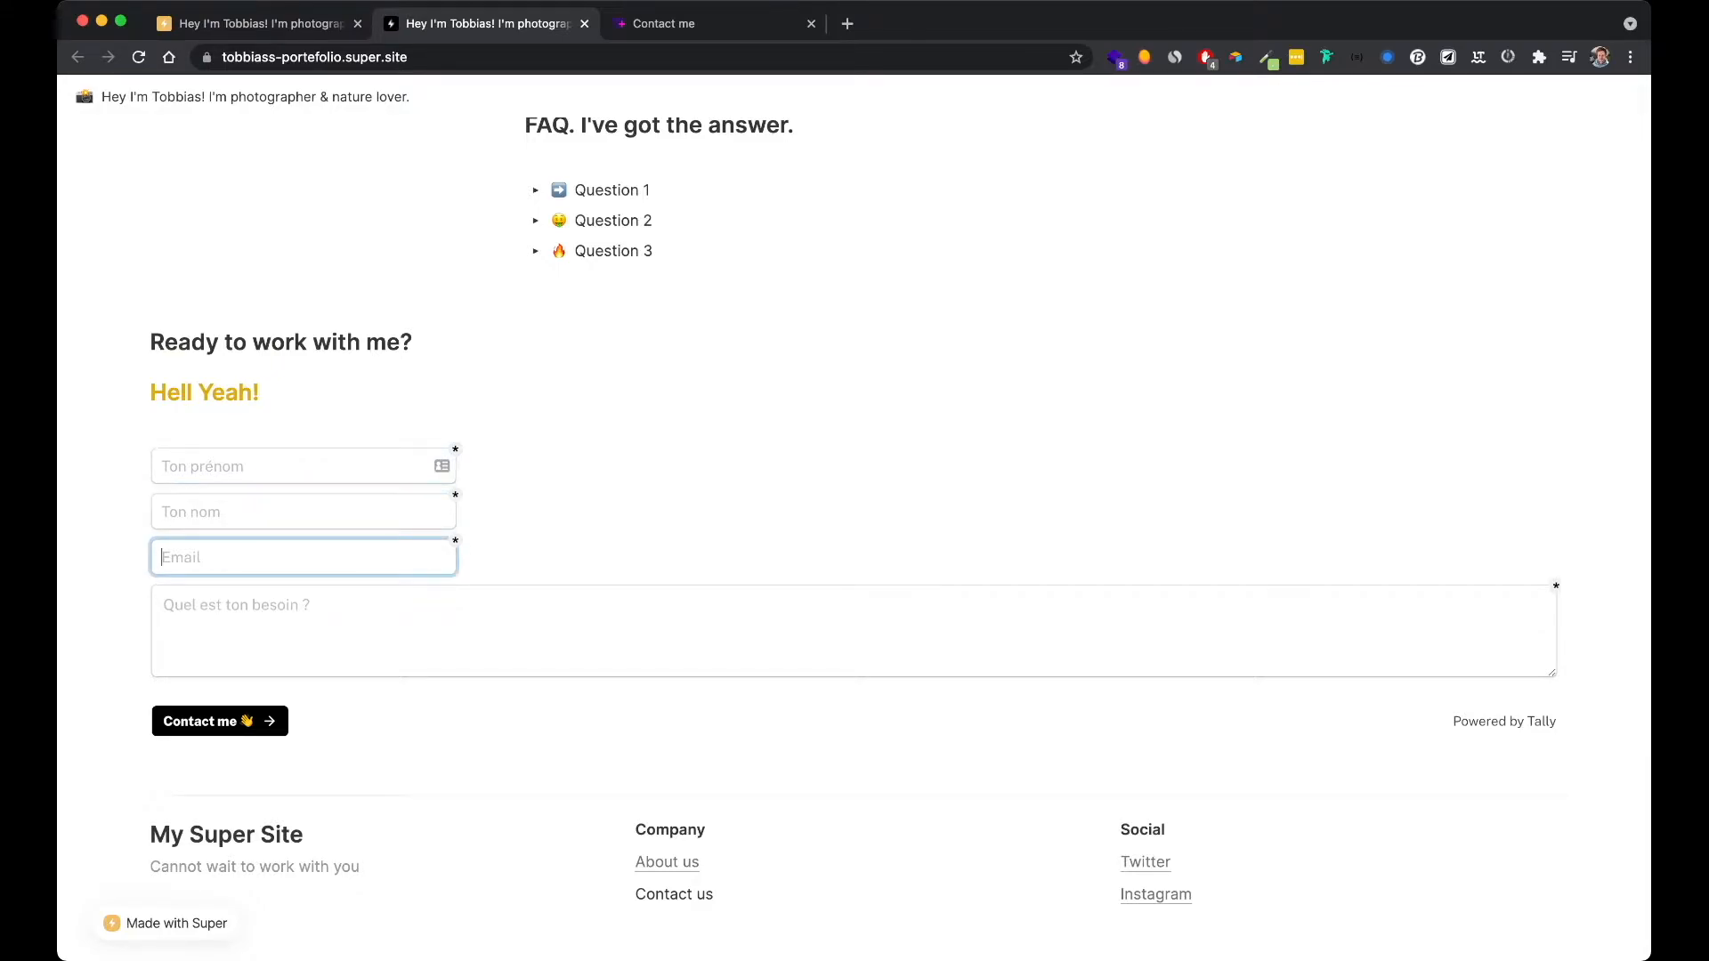
pyautogui.click(374, 636)
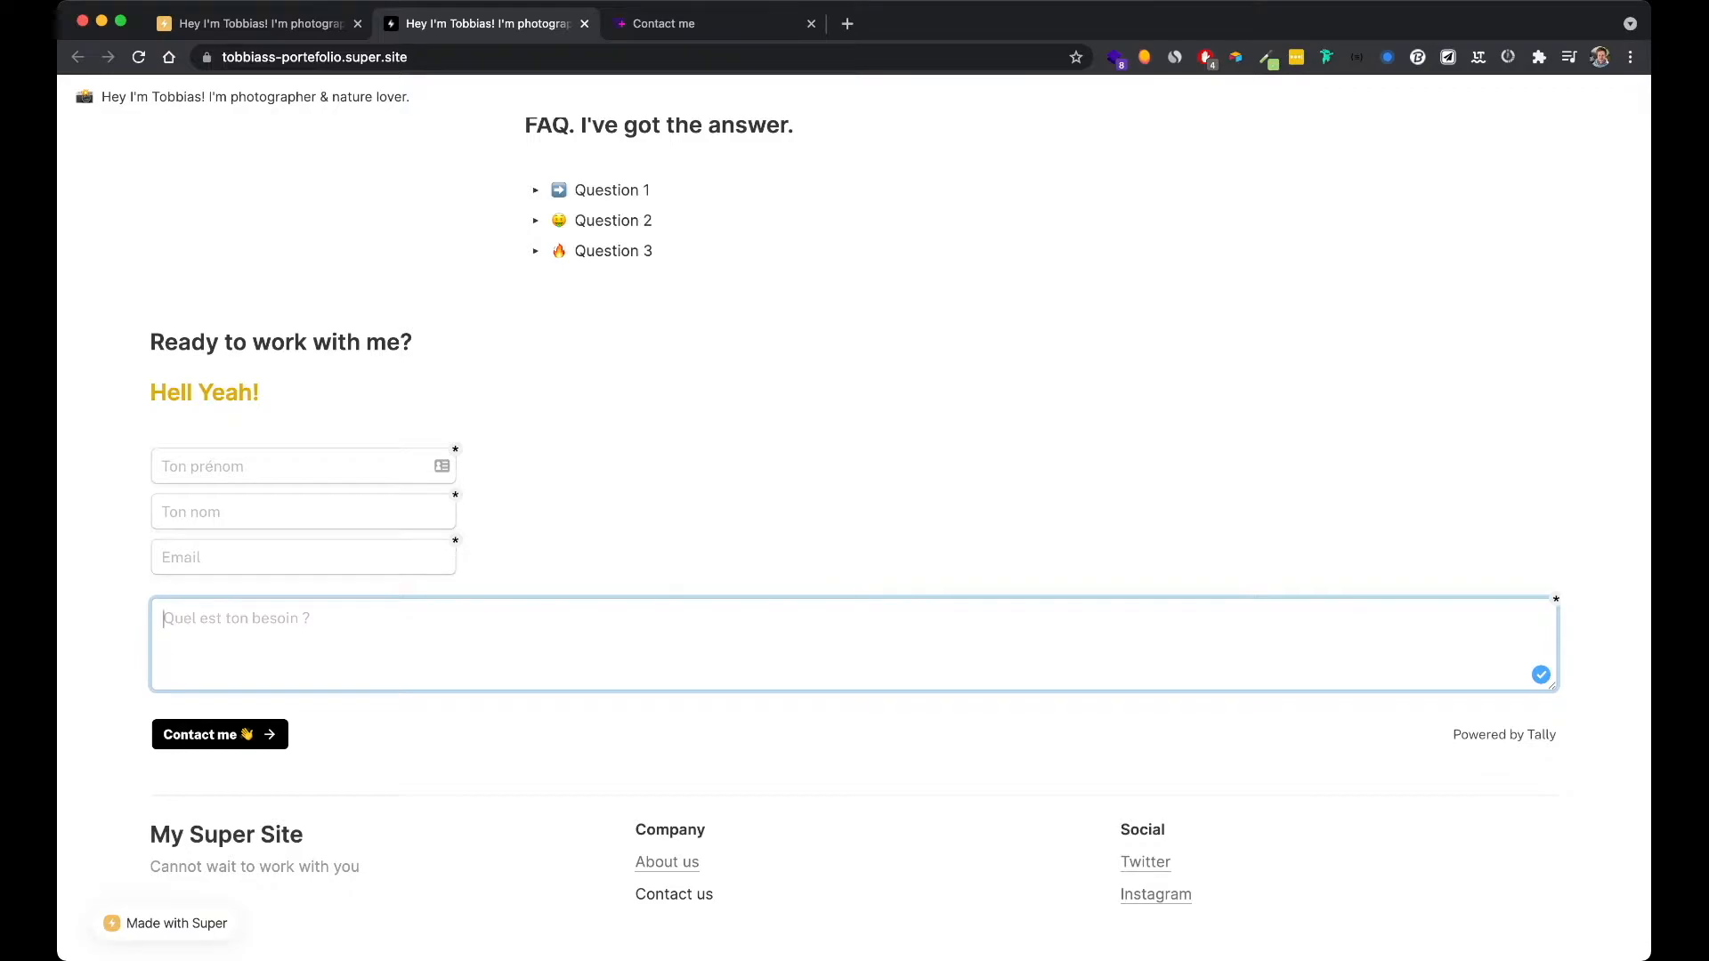
# Review the site footer, test the Hidden toggle beneath it, and return to the start of the page
pyautogui.scroll(-1, 855, 607)
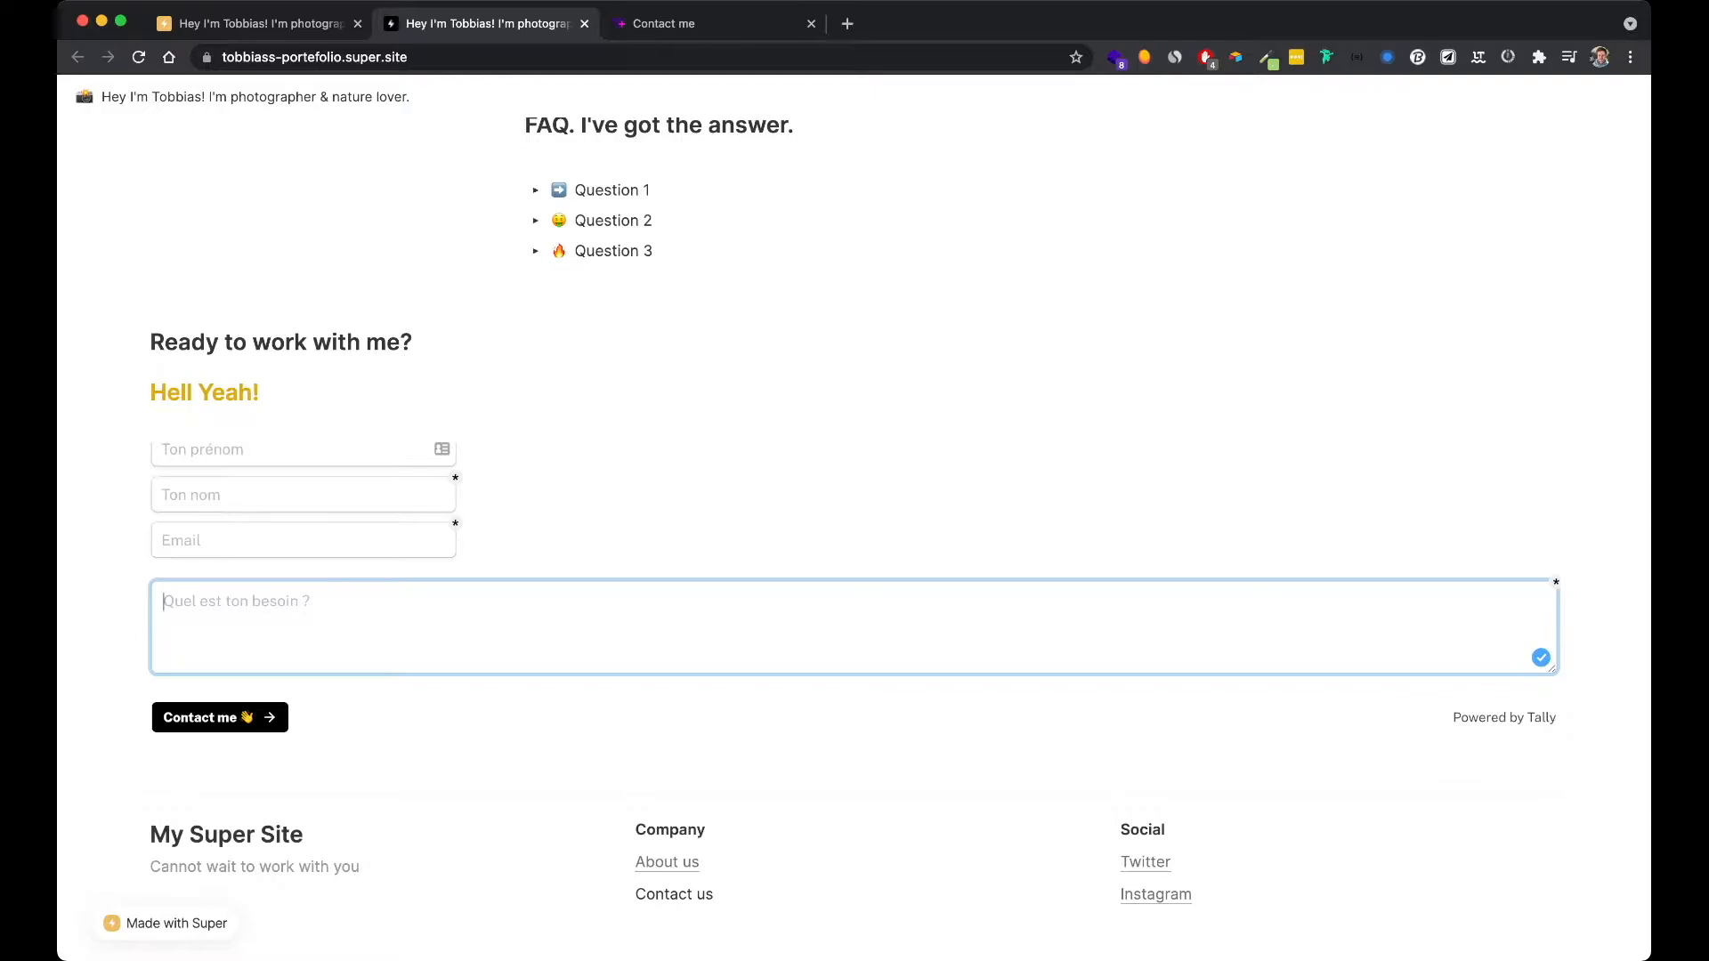
pyautogui.scroll(-3, 855, 534)
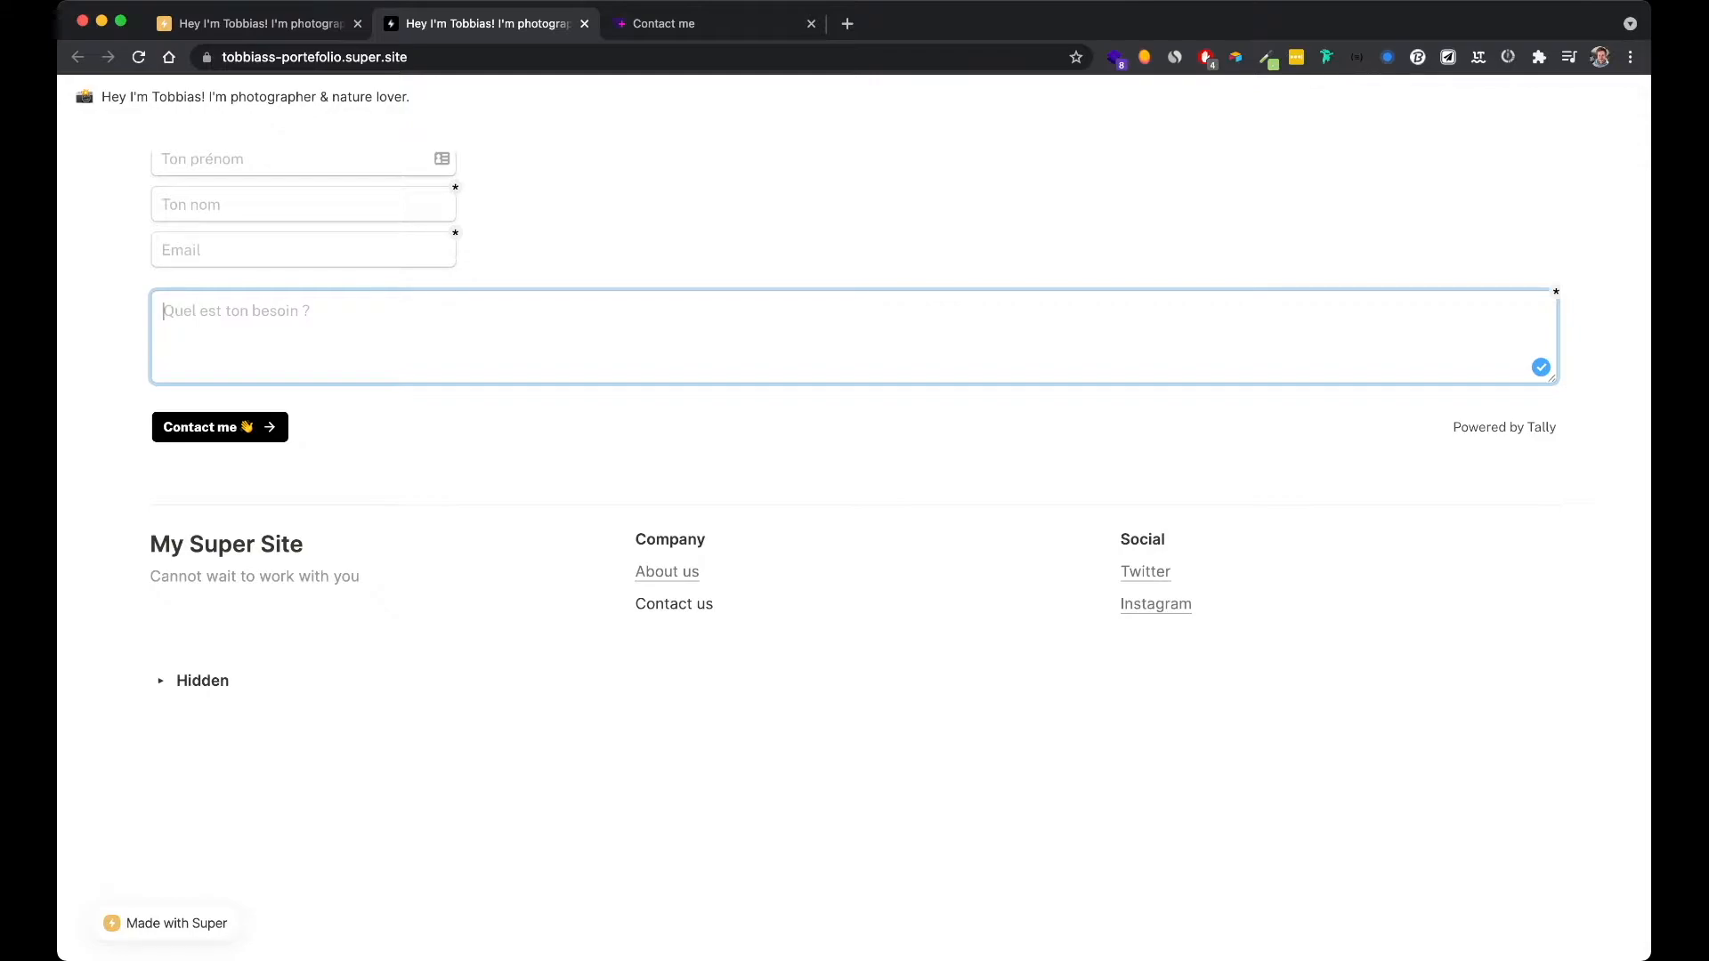
pyautogui.click(160, 681)
pyautogui.click(160, 681)
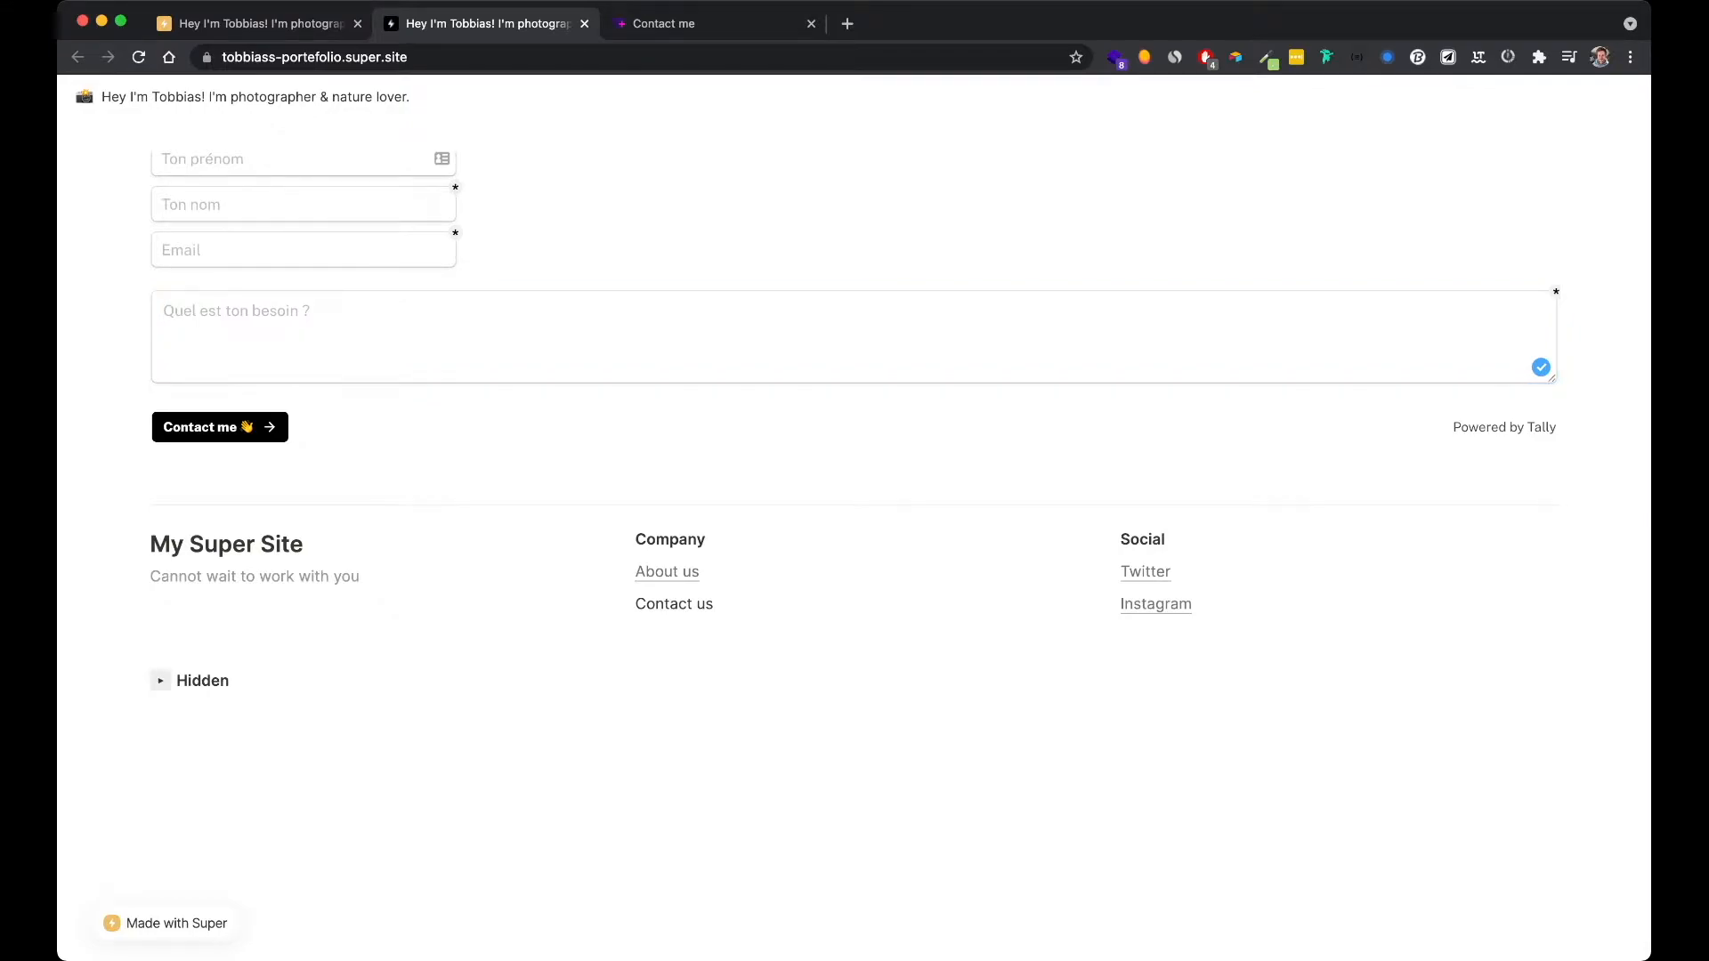
pyautogui.scroll(15, 854, 534)
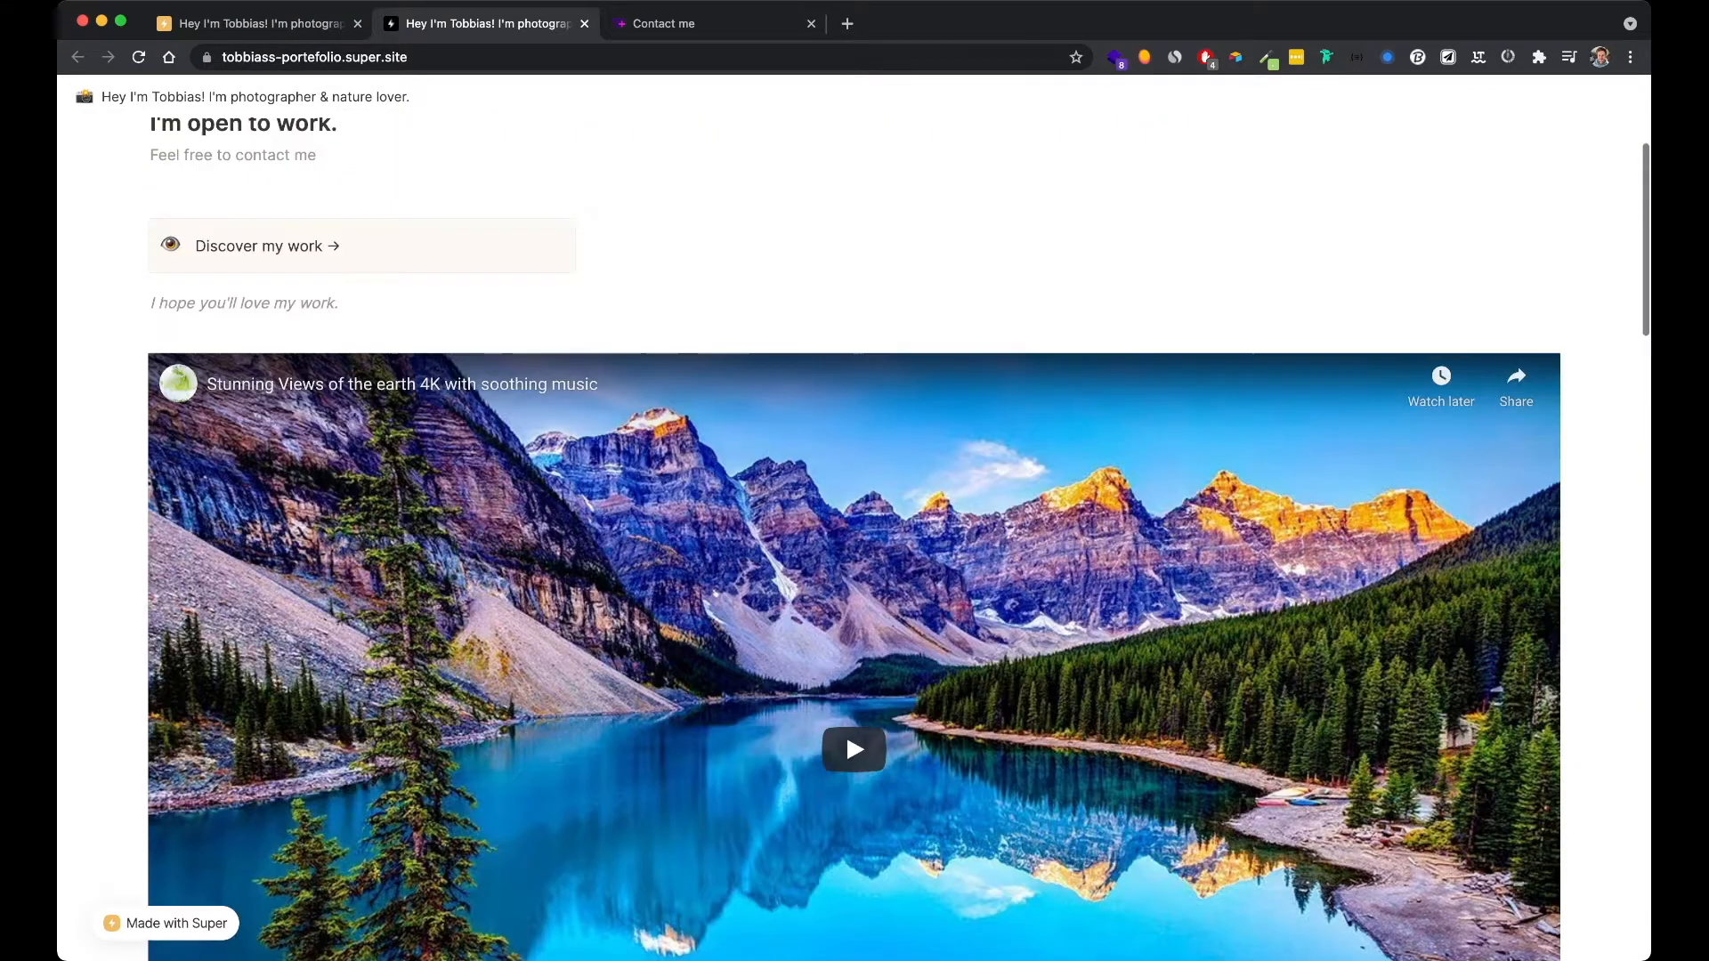
pyautogui.scroll(4, 854, 534)
# Return to the Super site editor, switch its preview to mobile and examine how the My work photos and captions are arranged
pyautogui.click(259, 25)
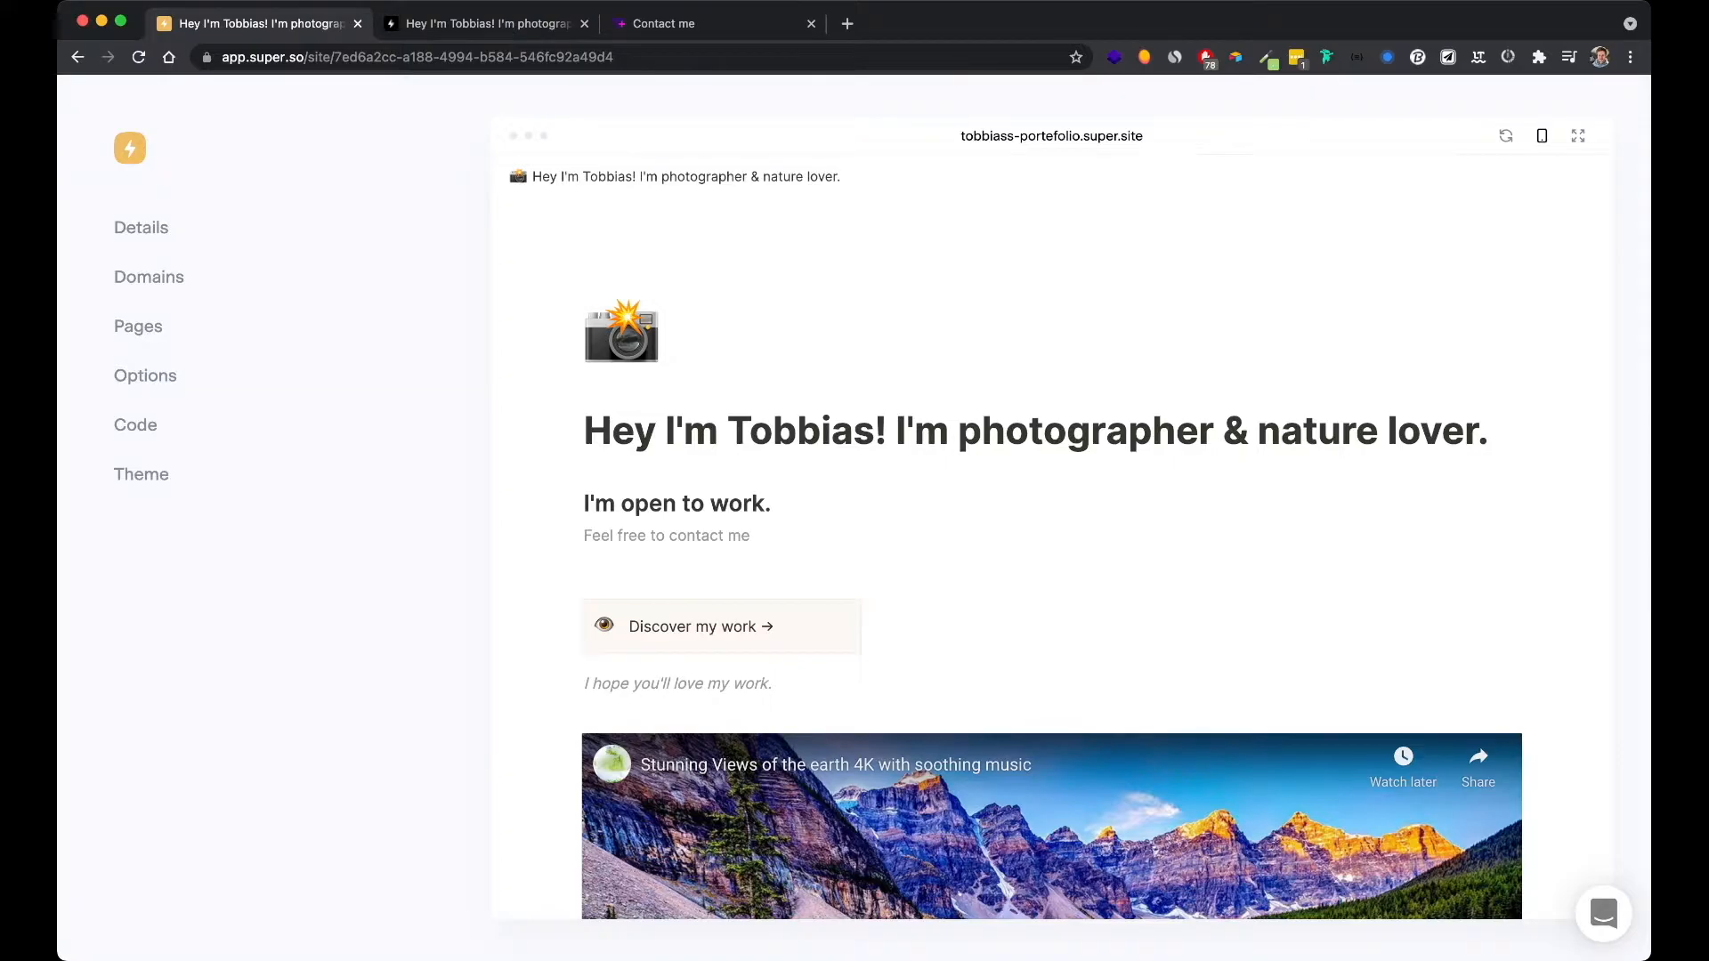
pyautogui.click(1542, 135)
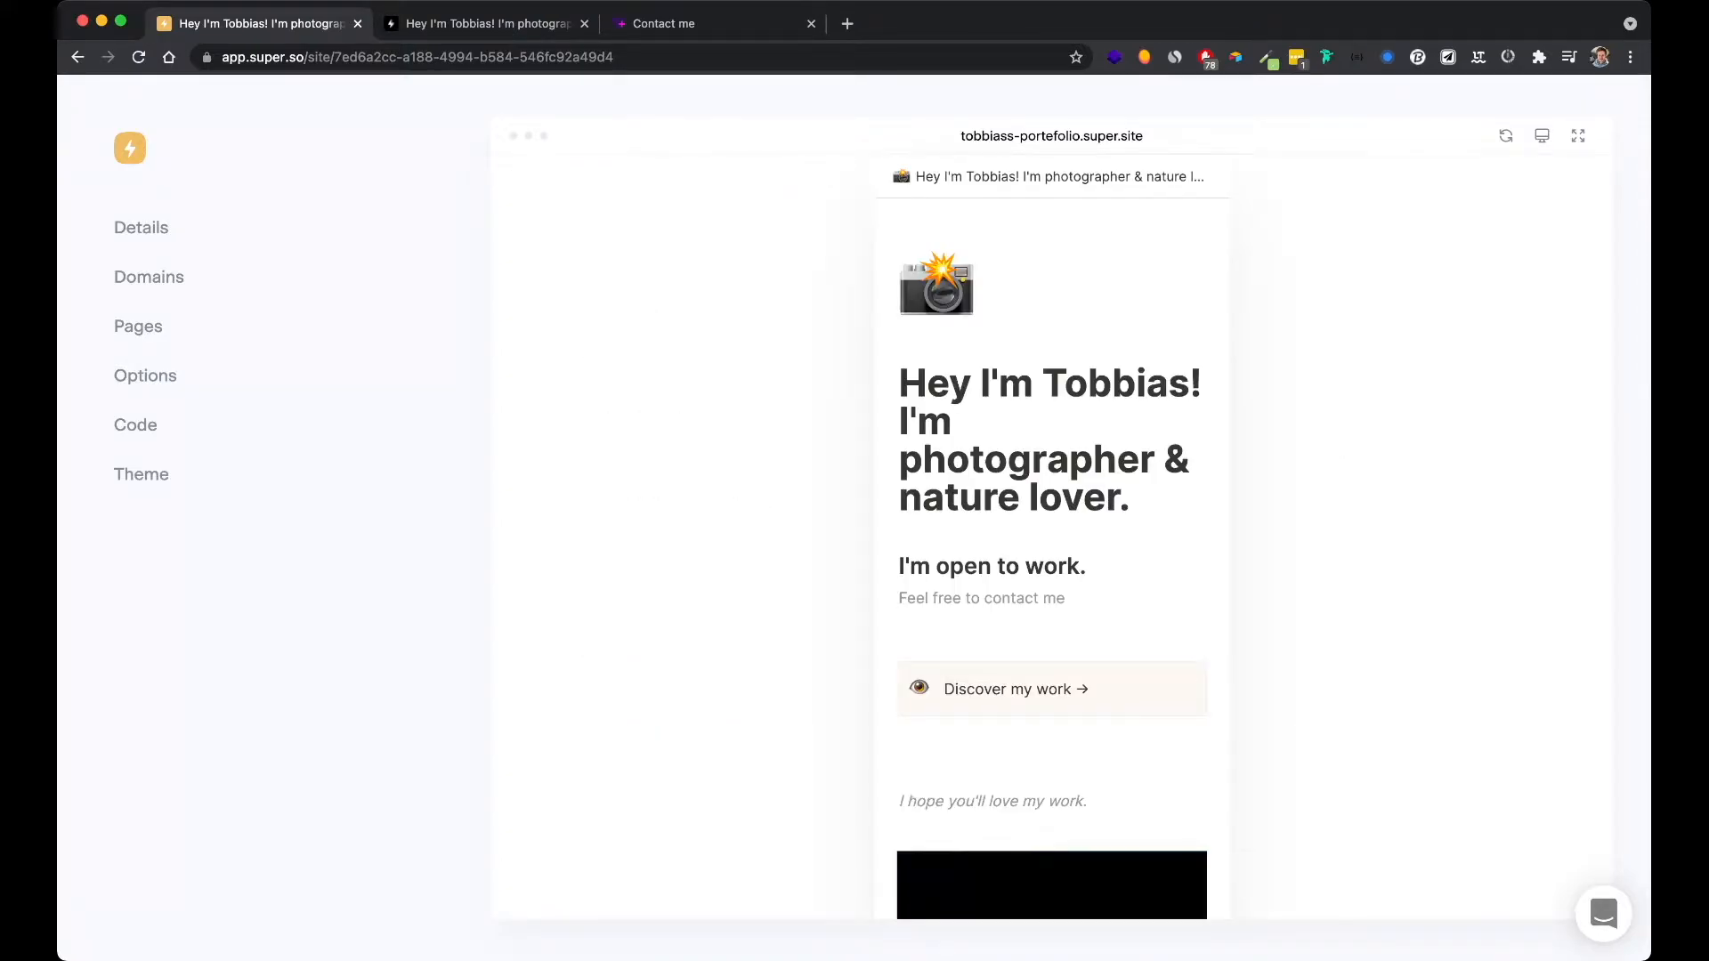
pyautogui.scroll(-2, 1044, 824)
pyautogui.scroll(-8, 1045, 825)
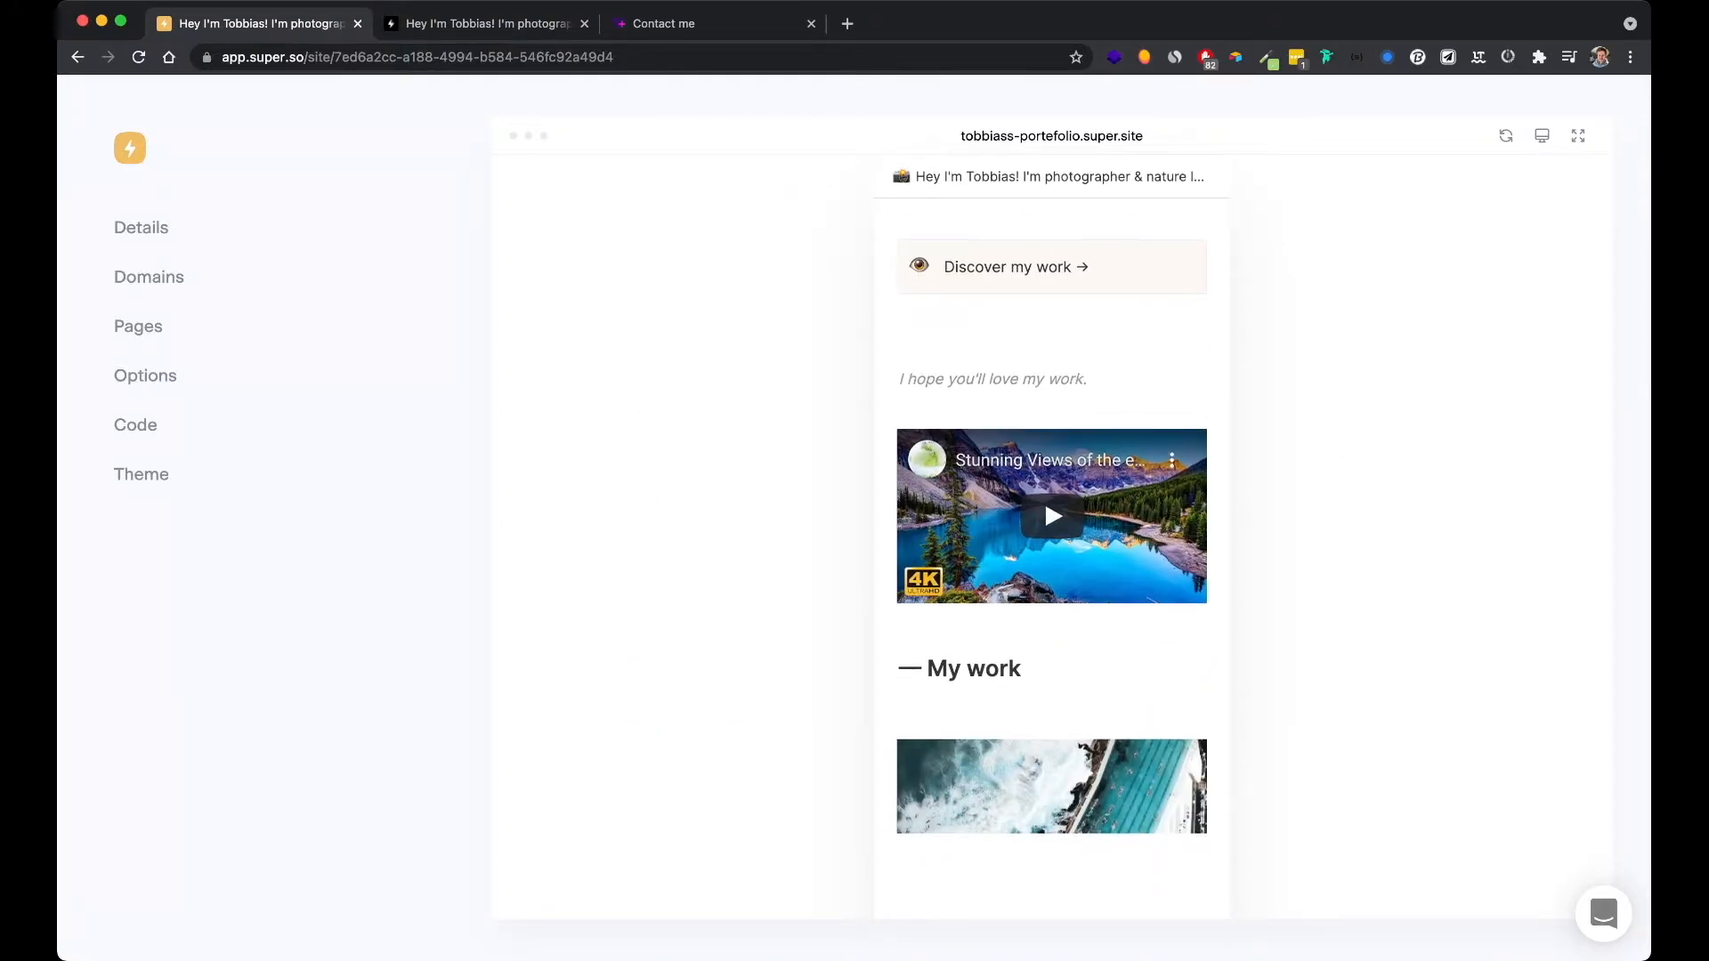
pyautogui.scroll(-3, 1051, 559)
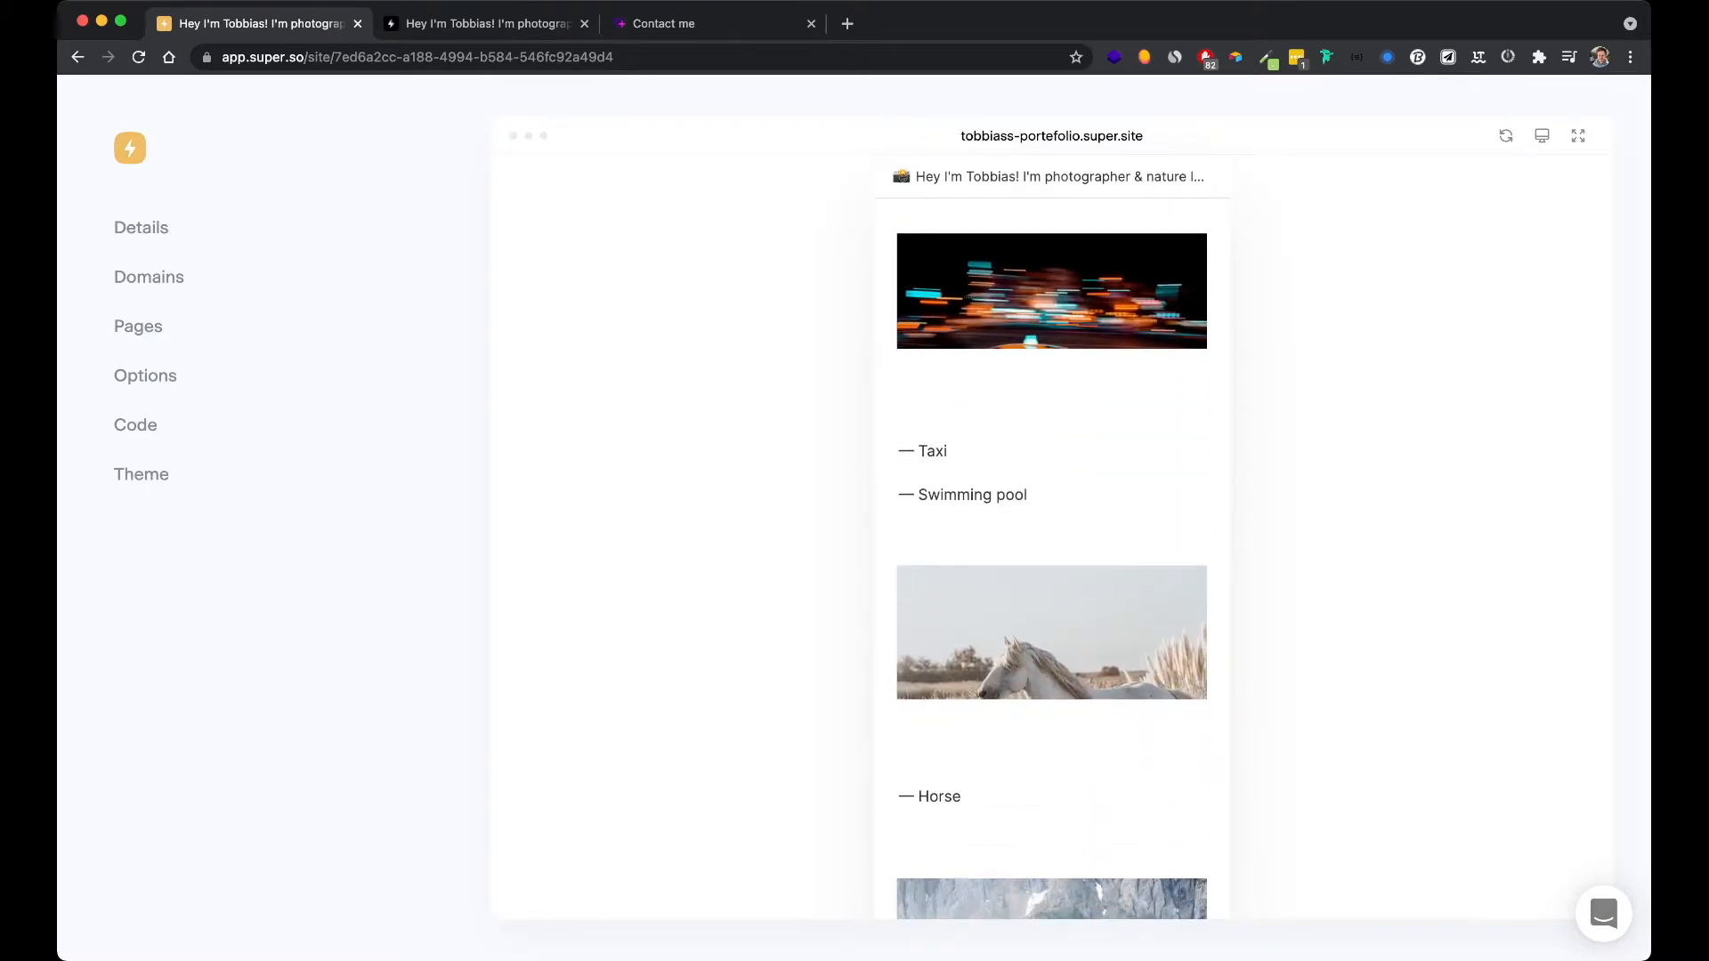
pyautogui.scroll(4, 1052, 559)
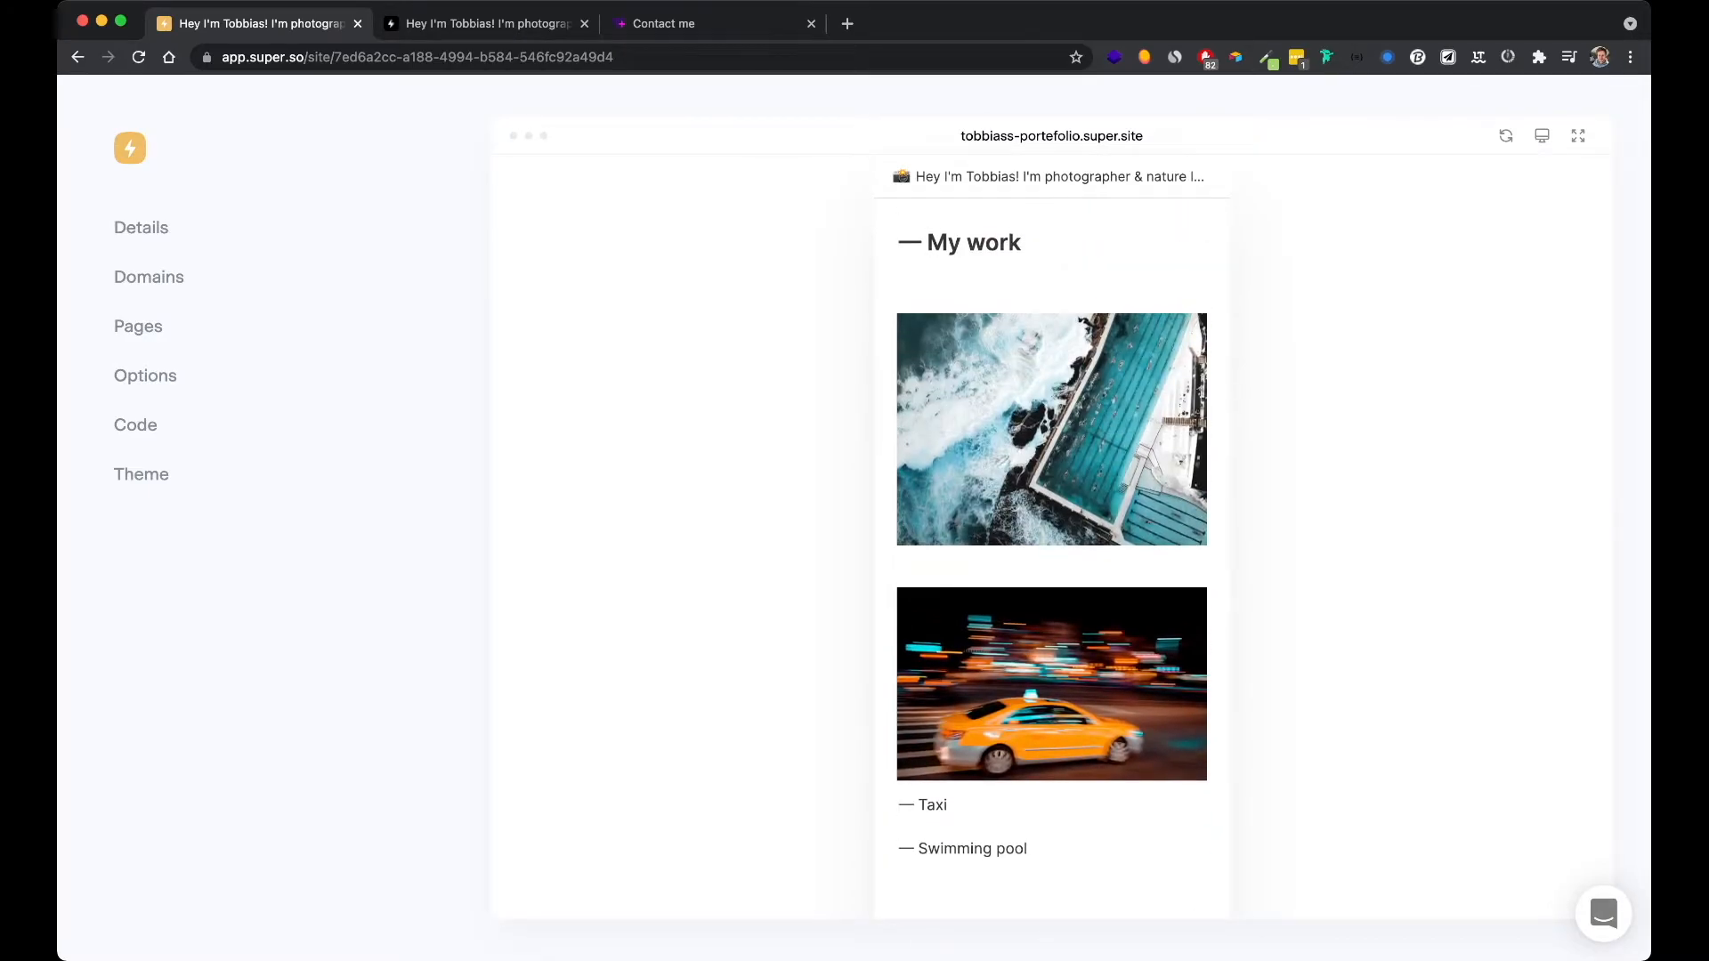
pyautogui.scroll(-1, 1051, 559)
pyautogui.scroll(-6, 1051, 559)
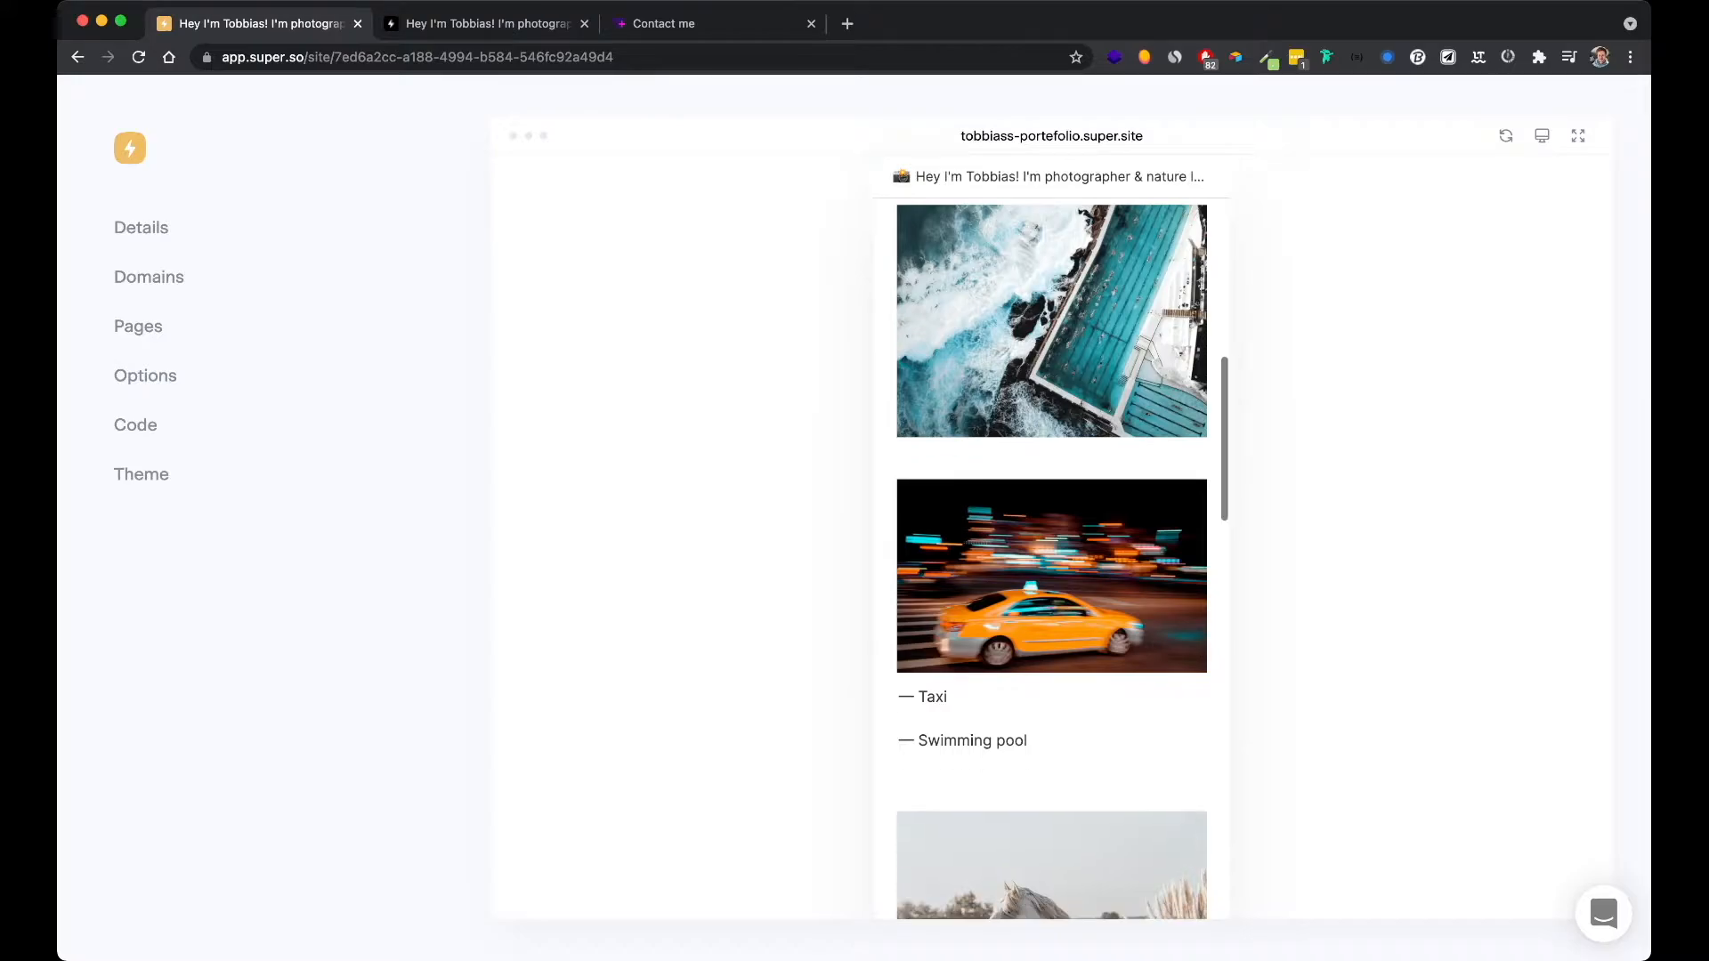
pyautogui.scroll(-2, 1051, 559)
pyautogui.scroll(6, 1051, 559)
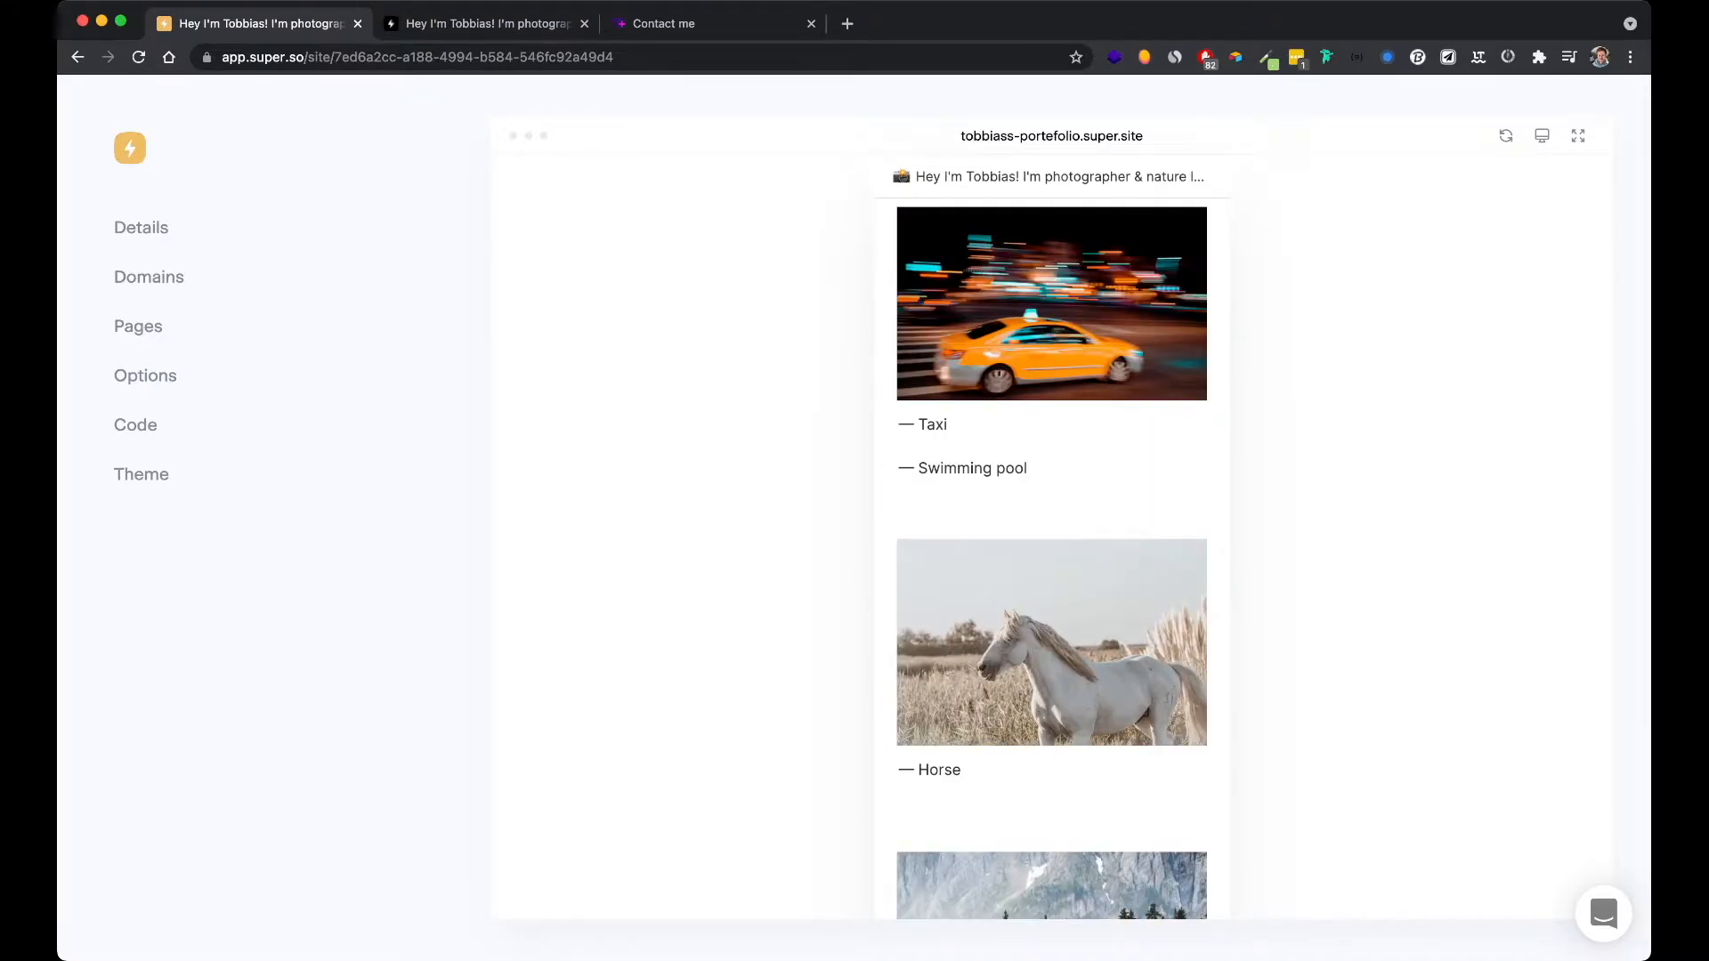
pyautogui.scroll(2, 1052, 559)
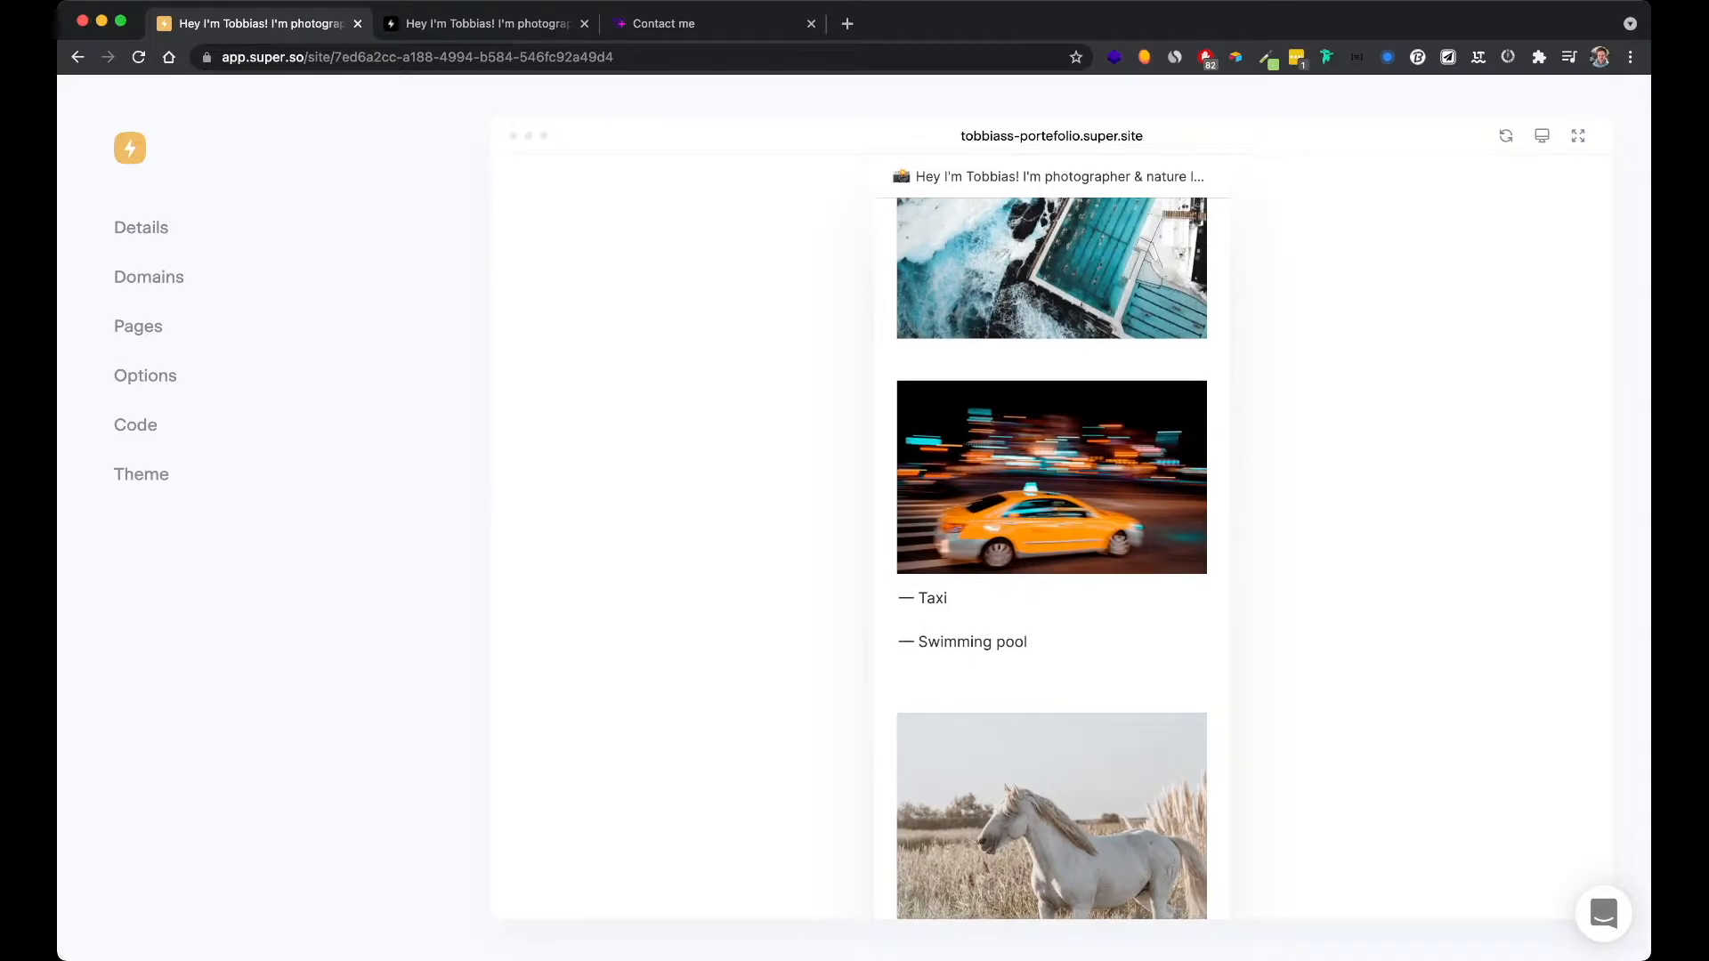
pyautogui.scroll(3, 1051, 559)
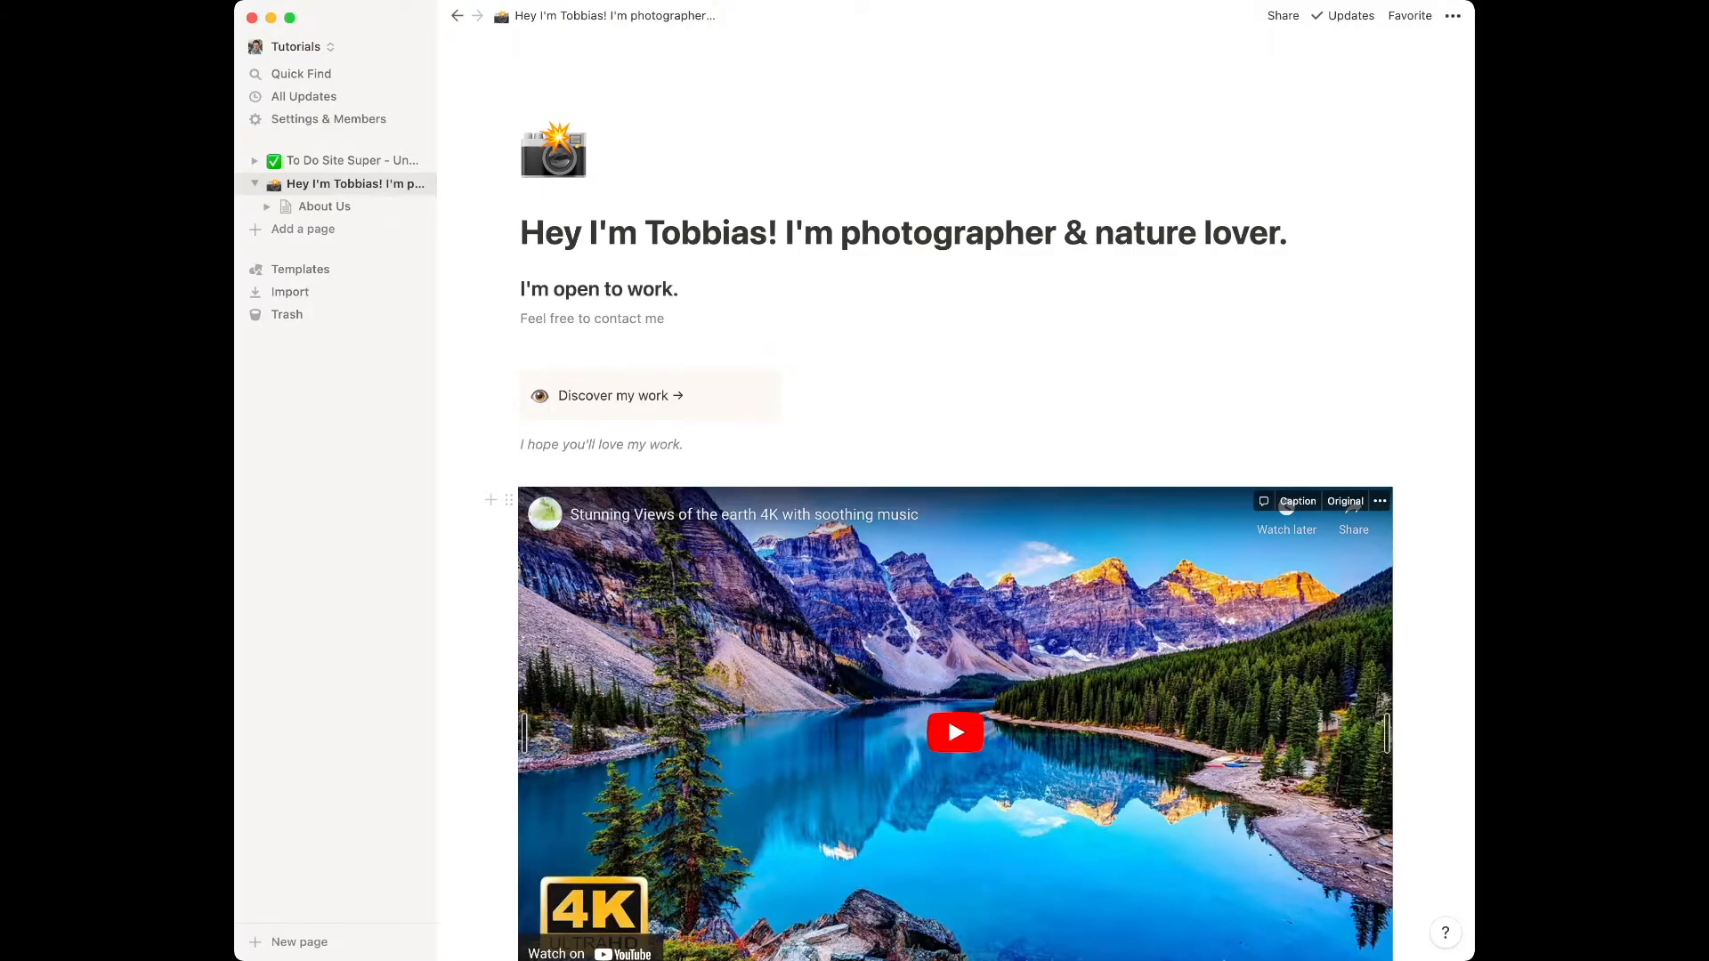
# In Notion, move the "— Swimming pool" caption directly beneath the swimming pool photo, inside the same column
pyautogui.scroll(-10, 955, 498)
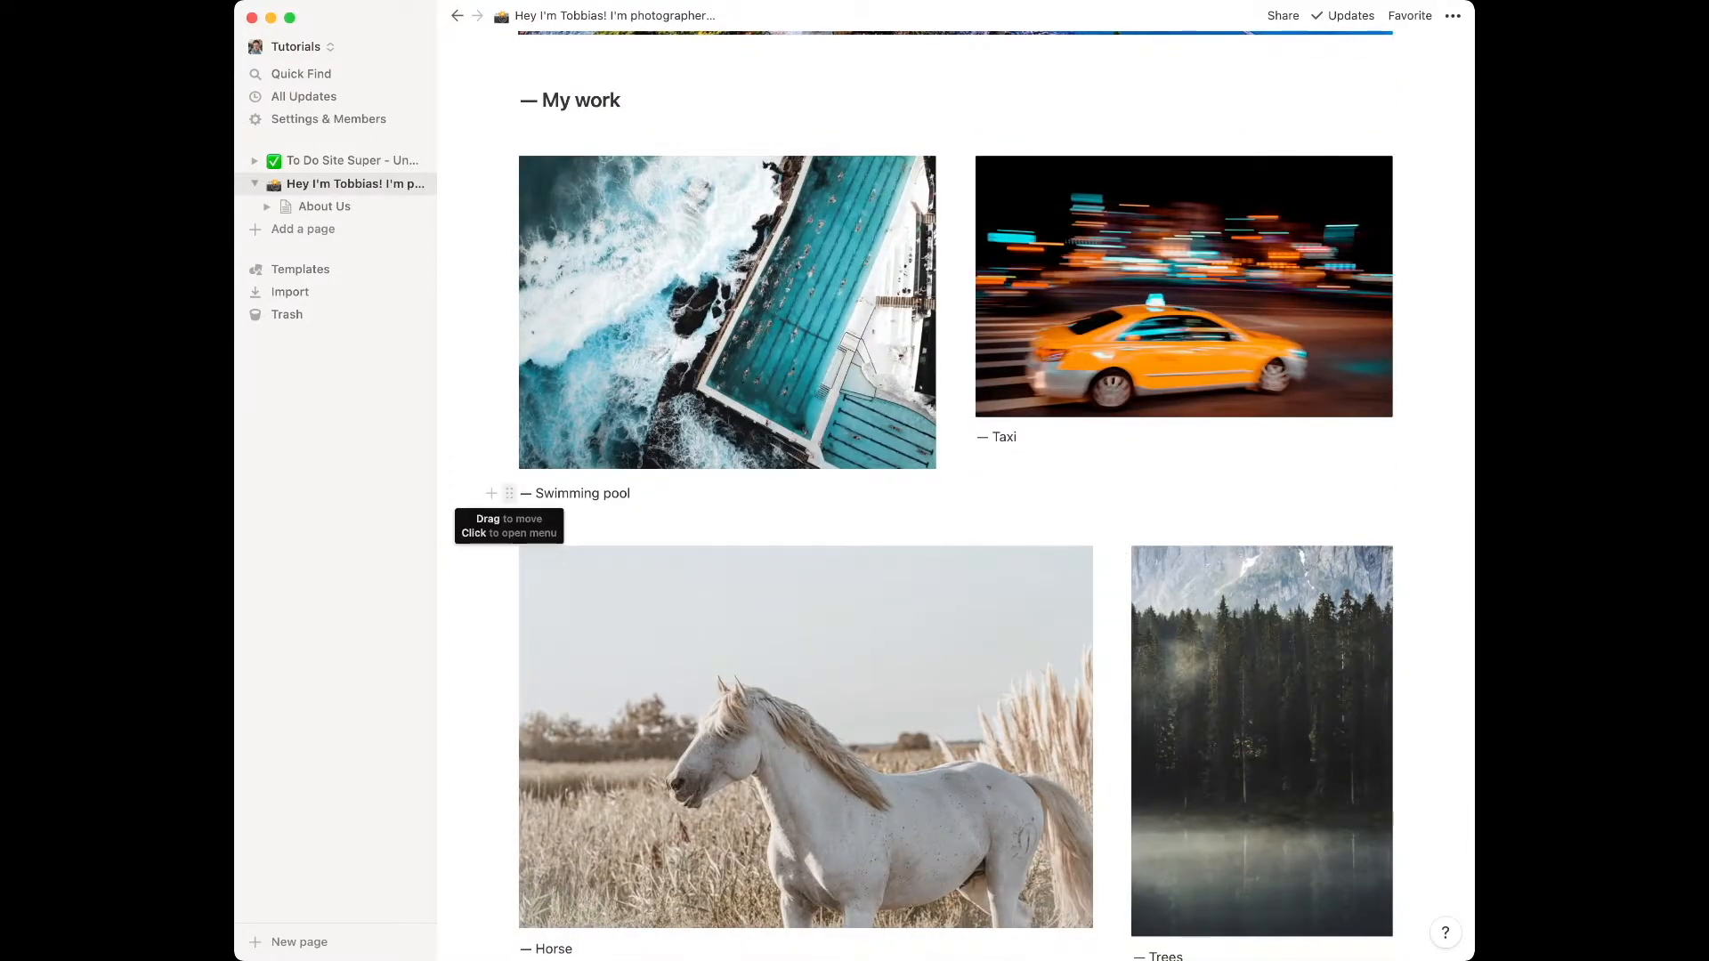
pyautogui.moveTo(510, 493); pyautogui.dragTo(523, 477)
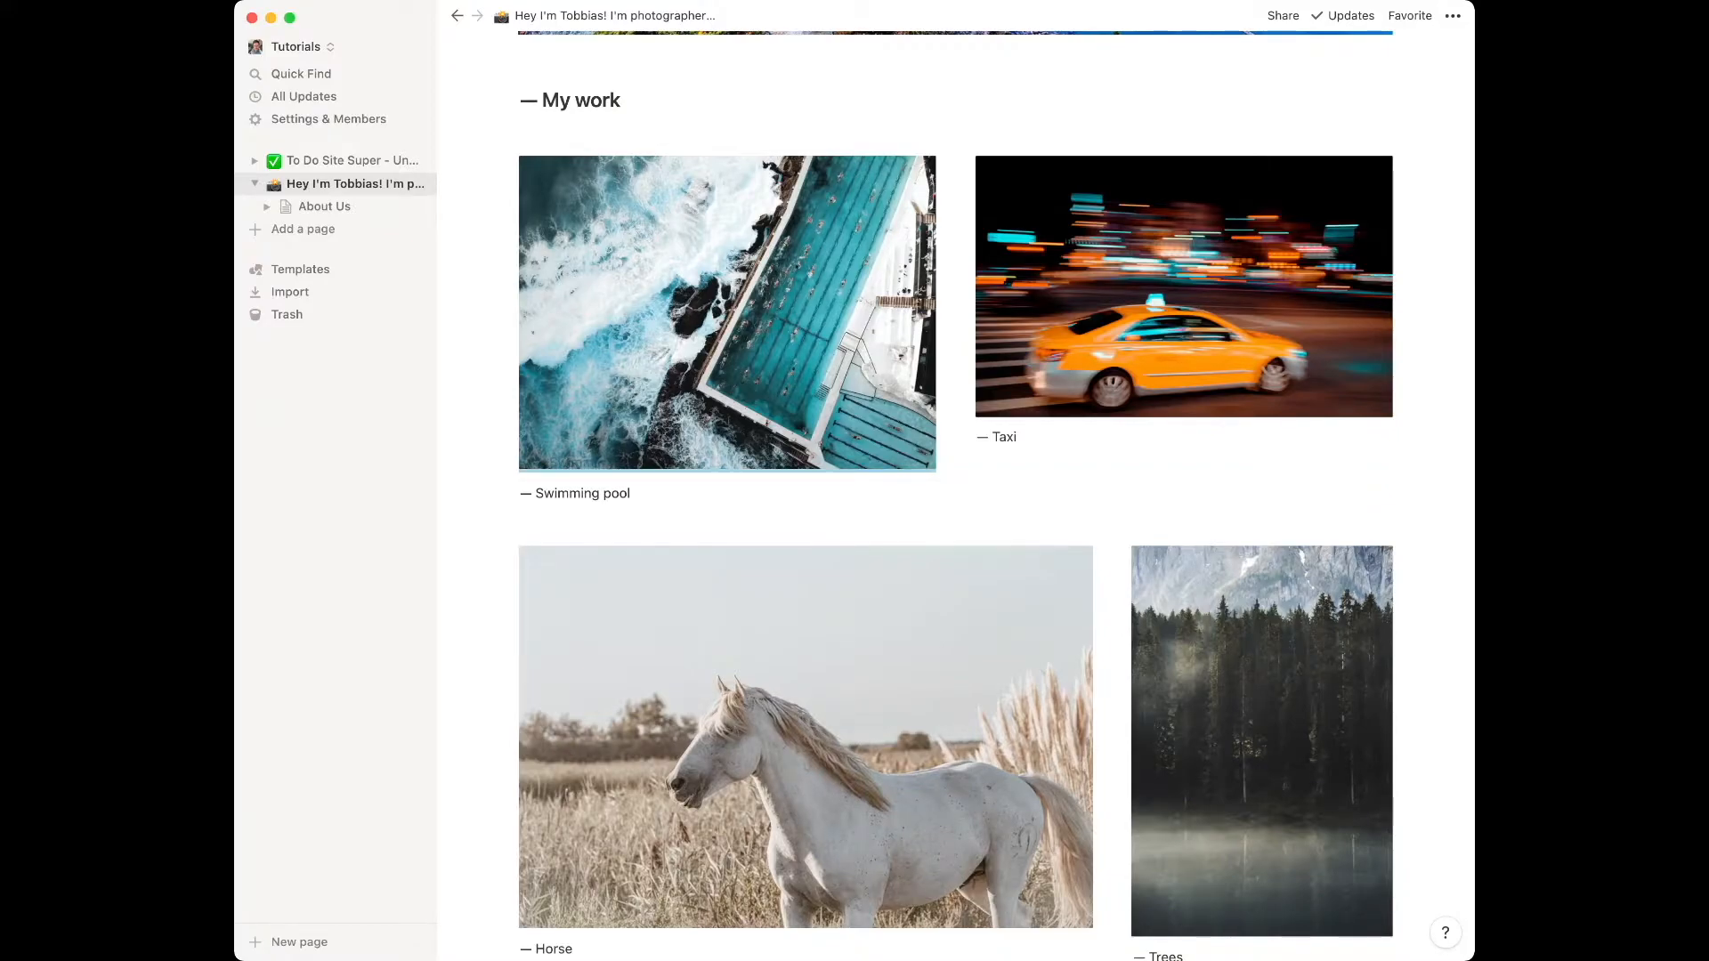
# Switch to the Super site editor, refresh the mobile preview and check the caption placement under the My work photos
pyautogui.click(523, 526)
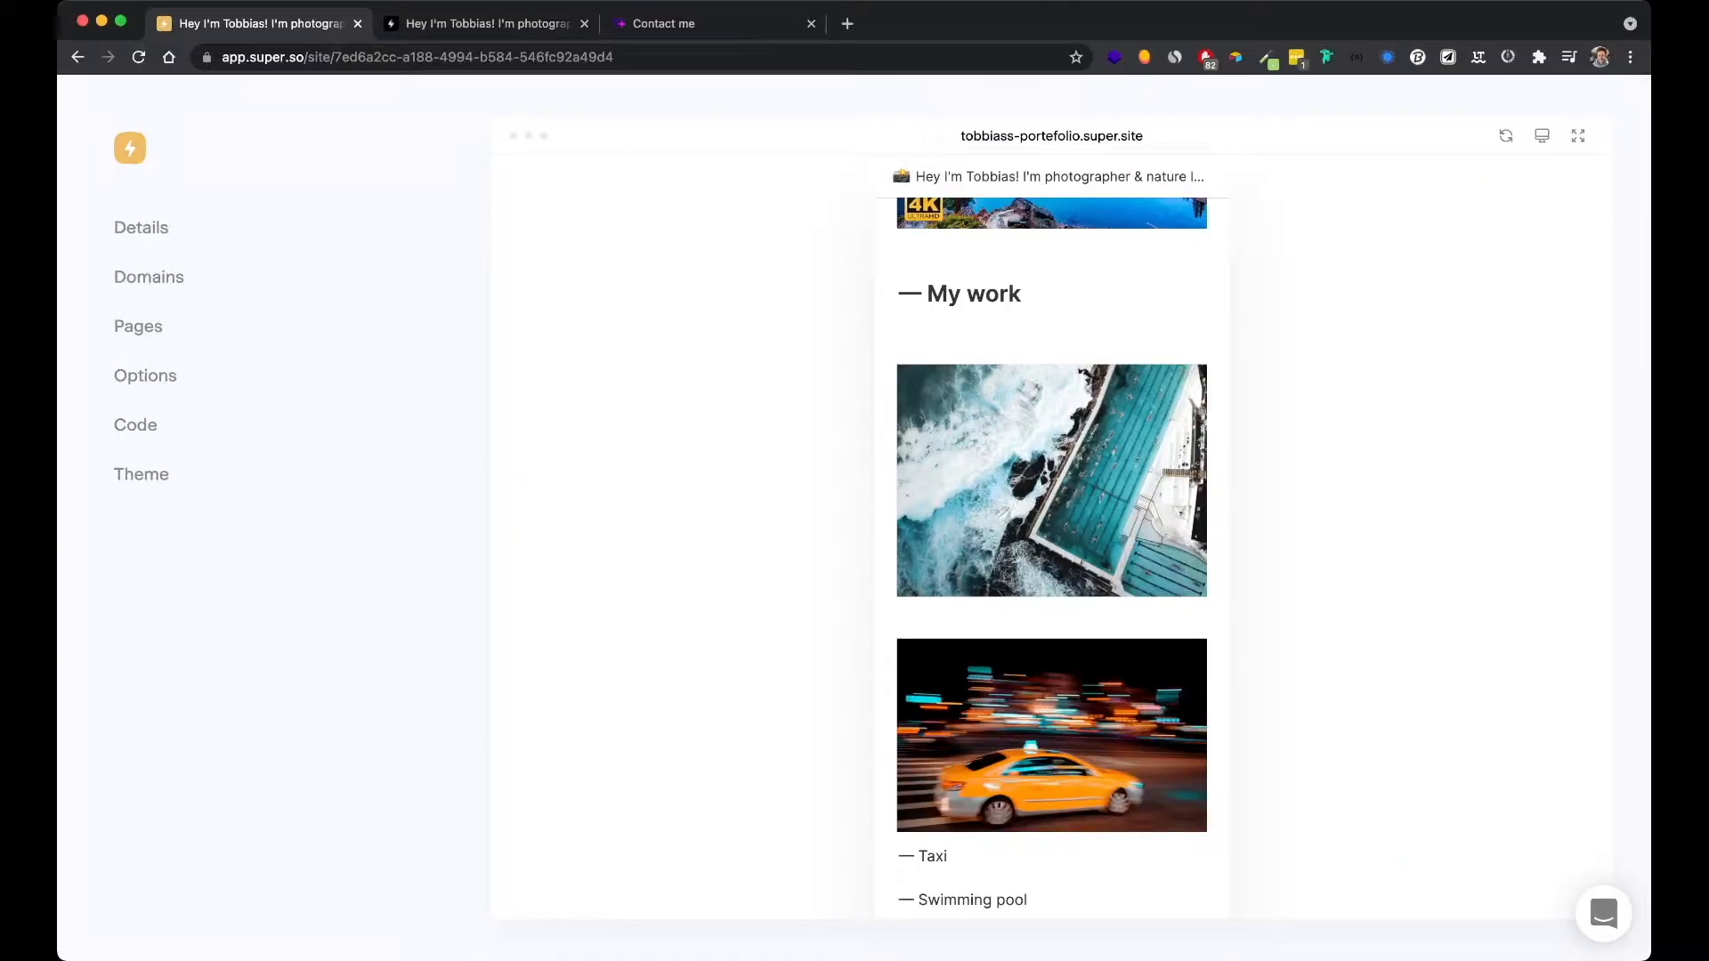
pyautogui.scroll(-3, 1052, 552)
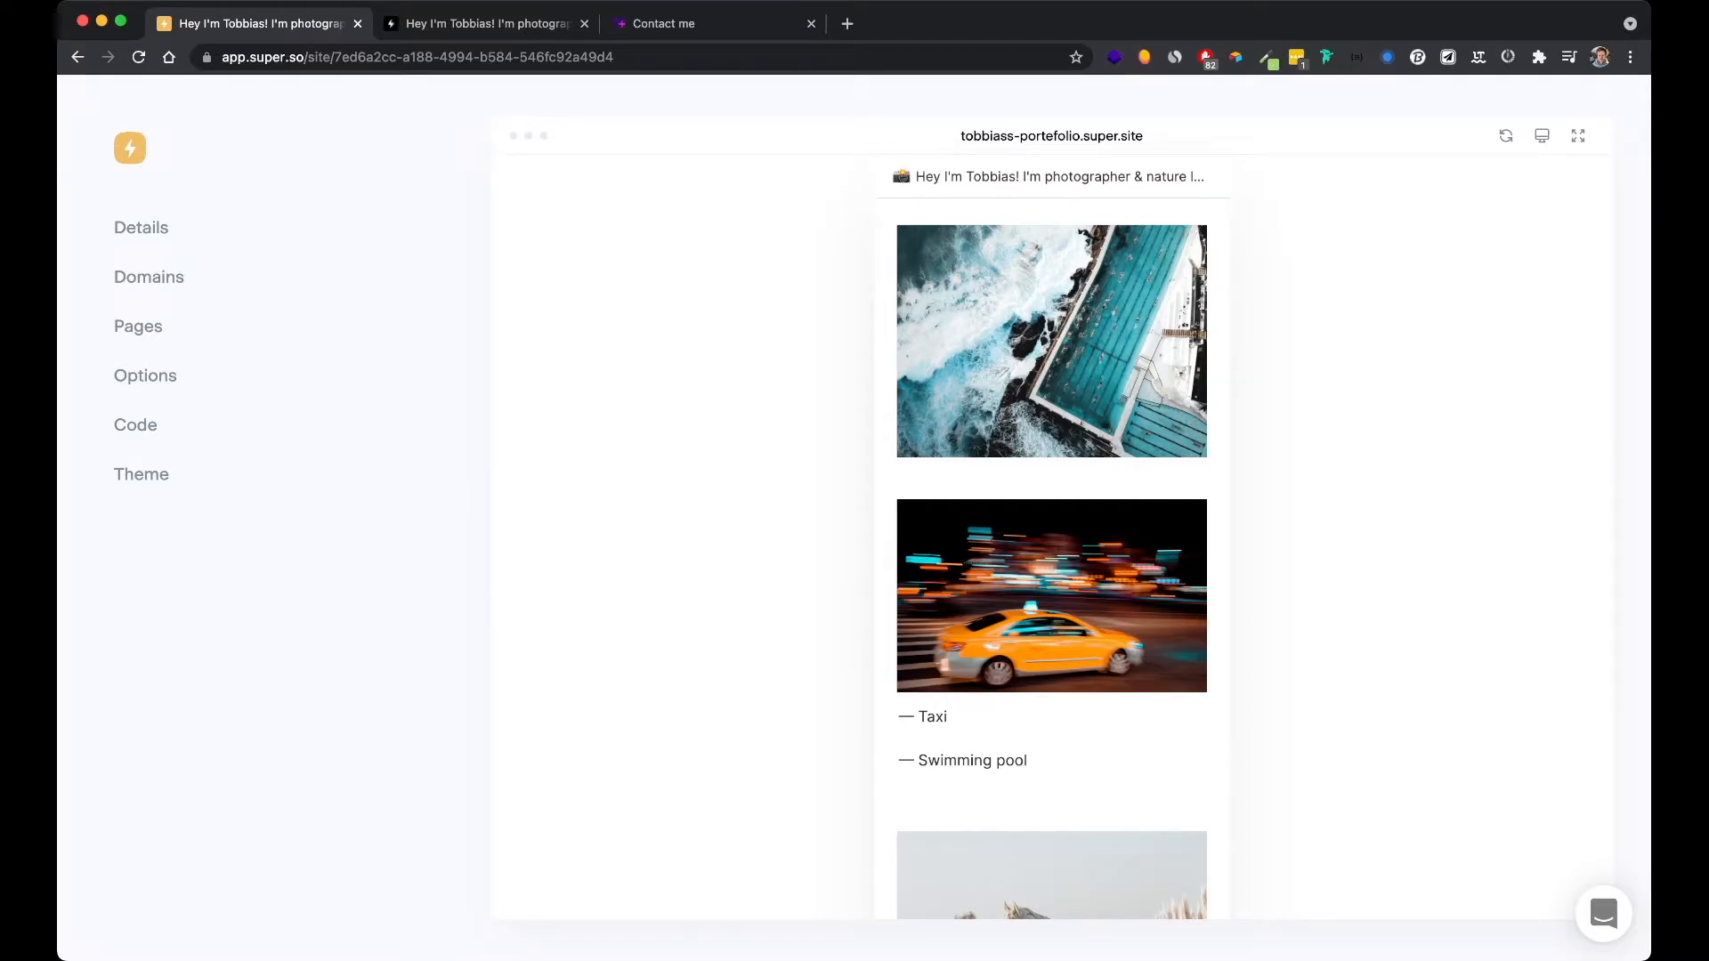
pyautogui.scroll(3, 1052, 559)
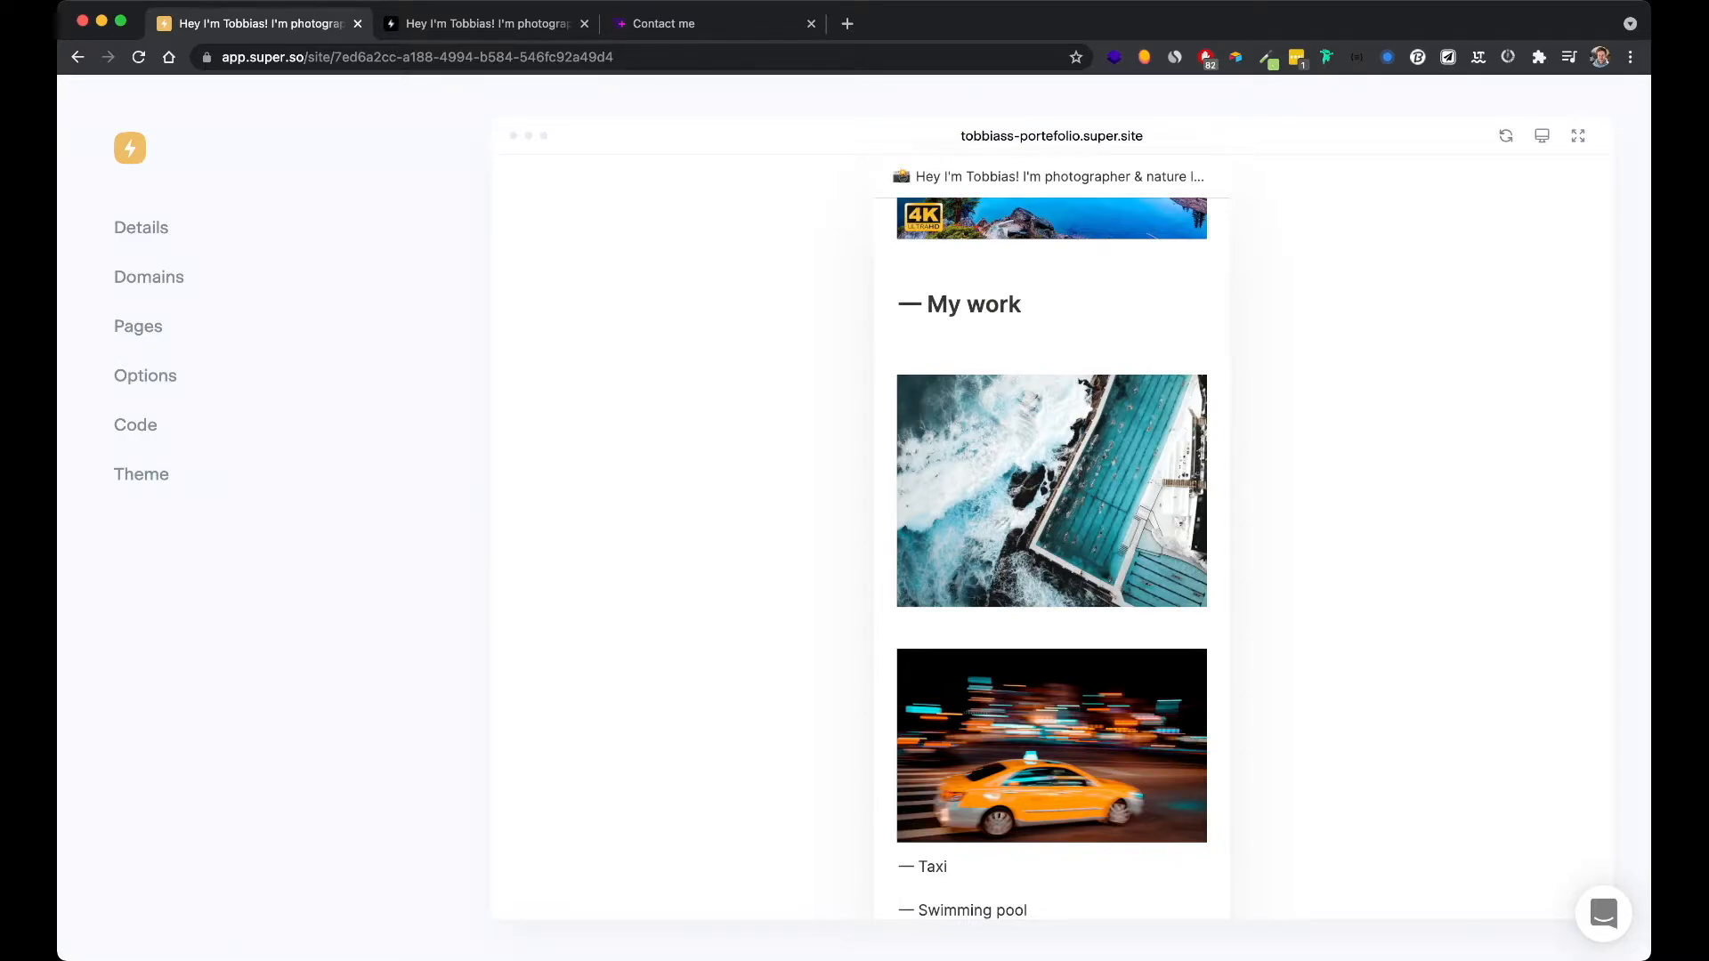
pyautogui.click(1505, 136)
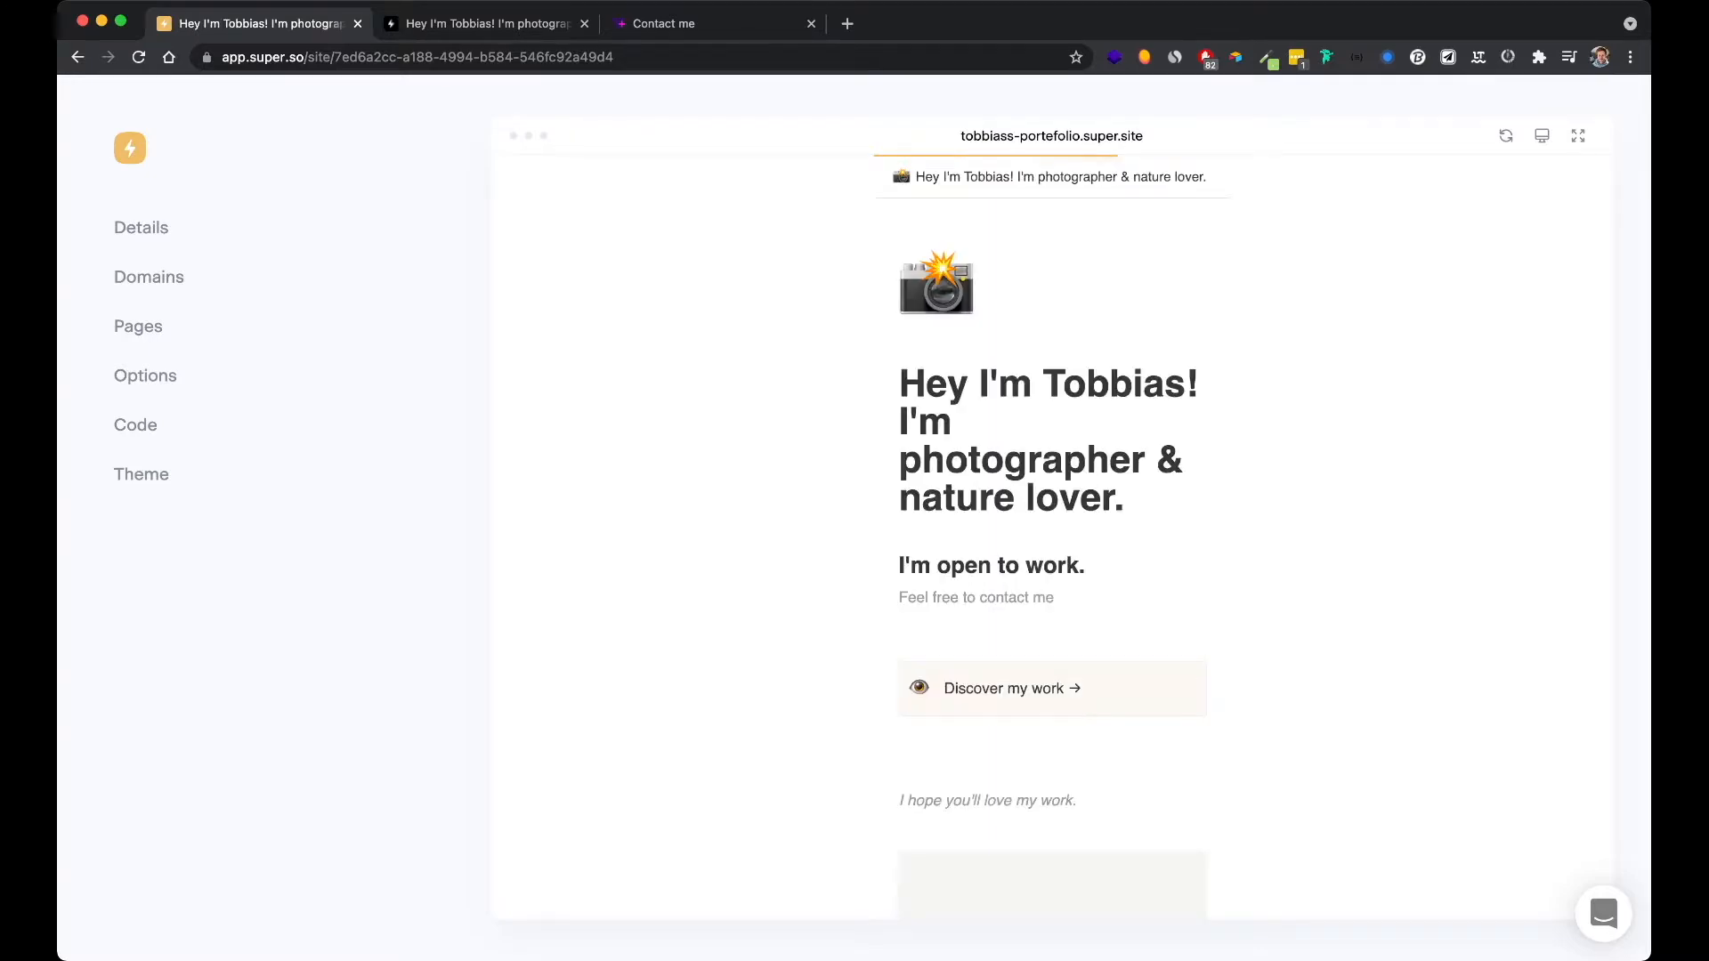
pyautogui.scroll(-7, 1051, 552)
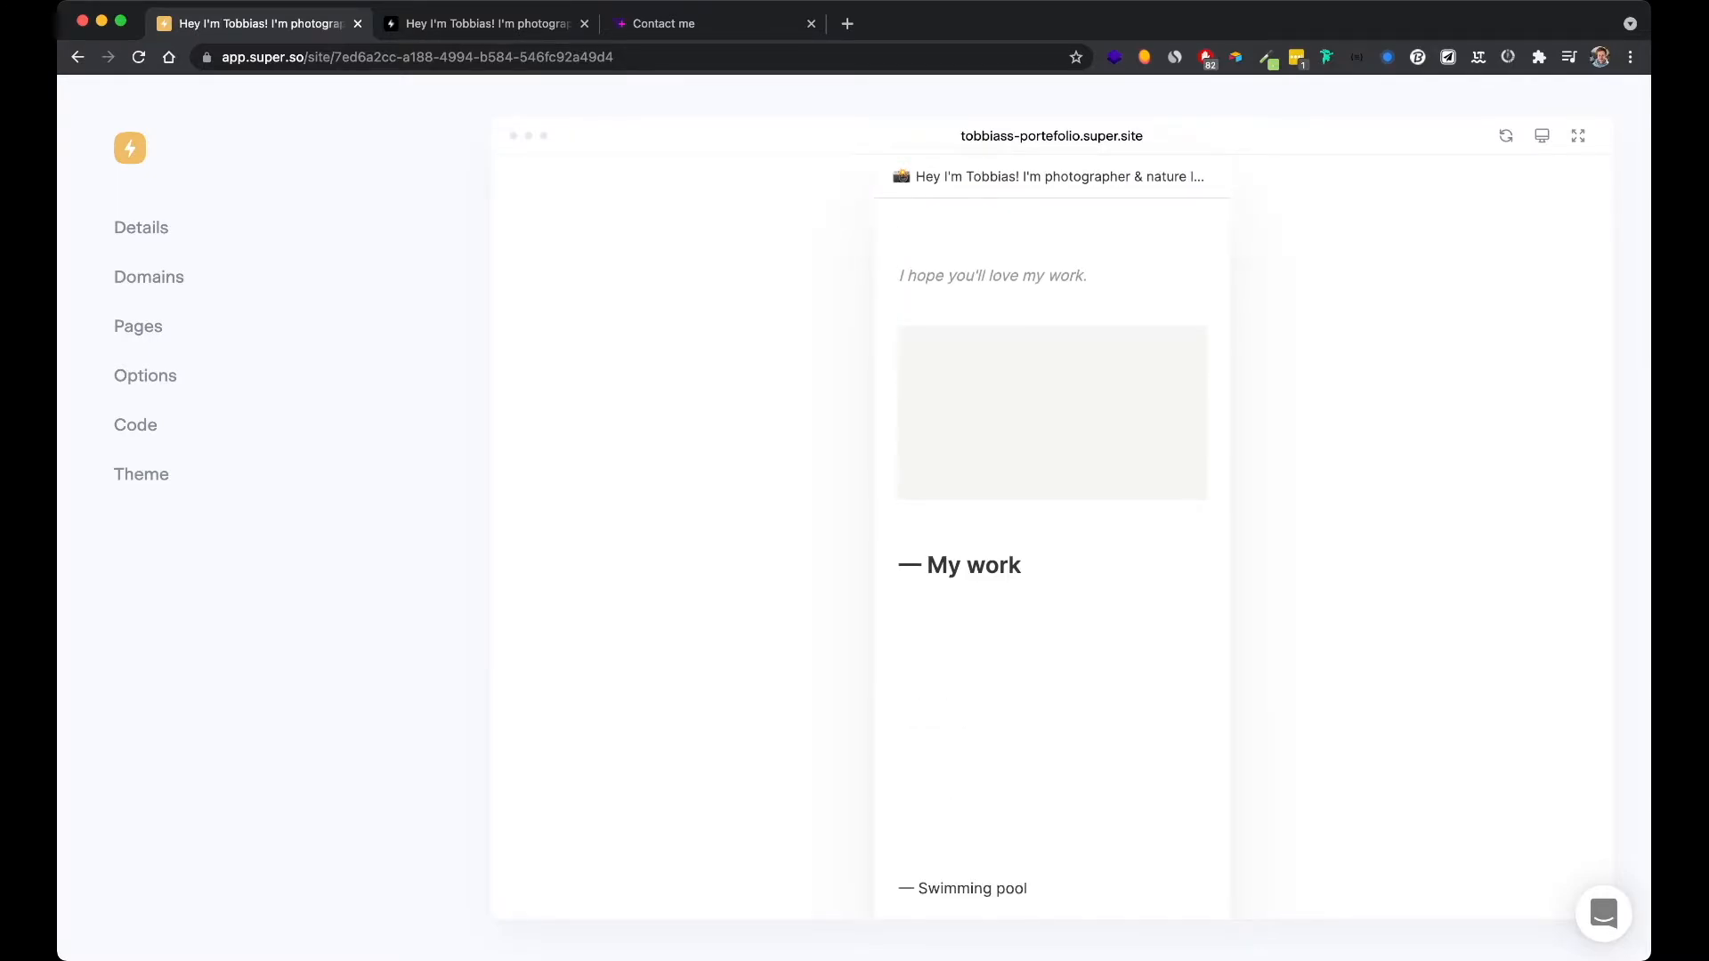
pyautogui.scroll(-3, 1044, 221)
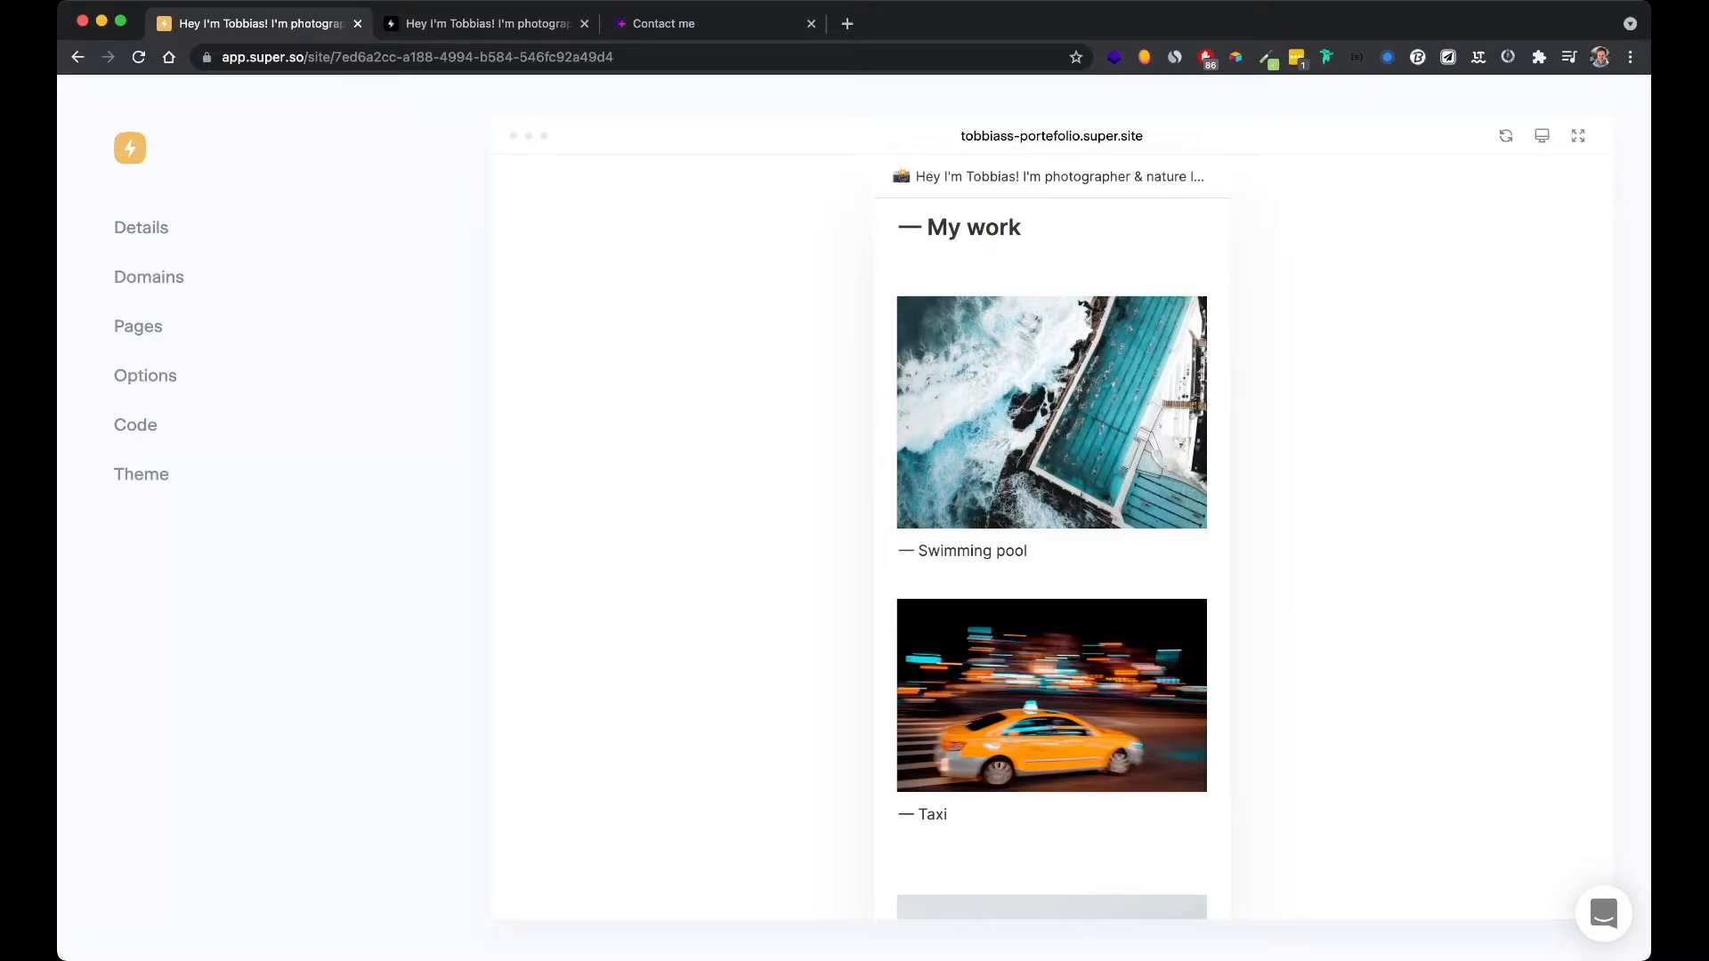
# Examine the My work section on the published site and reload the page
pyautogui.click(501, 24)
pyautogui.scroll(-15, 855, 534)
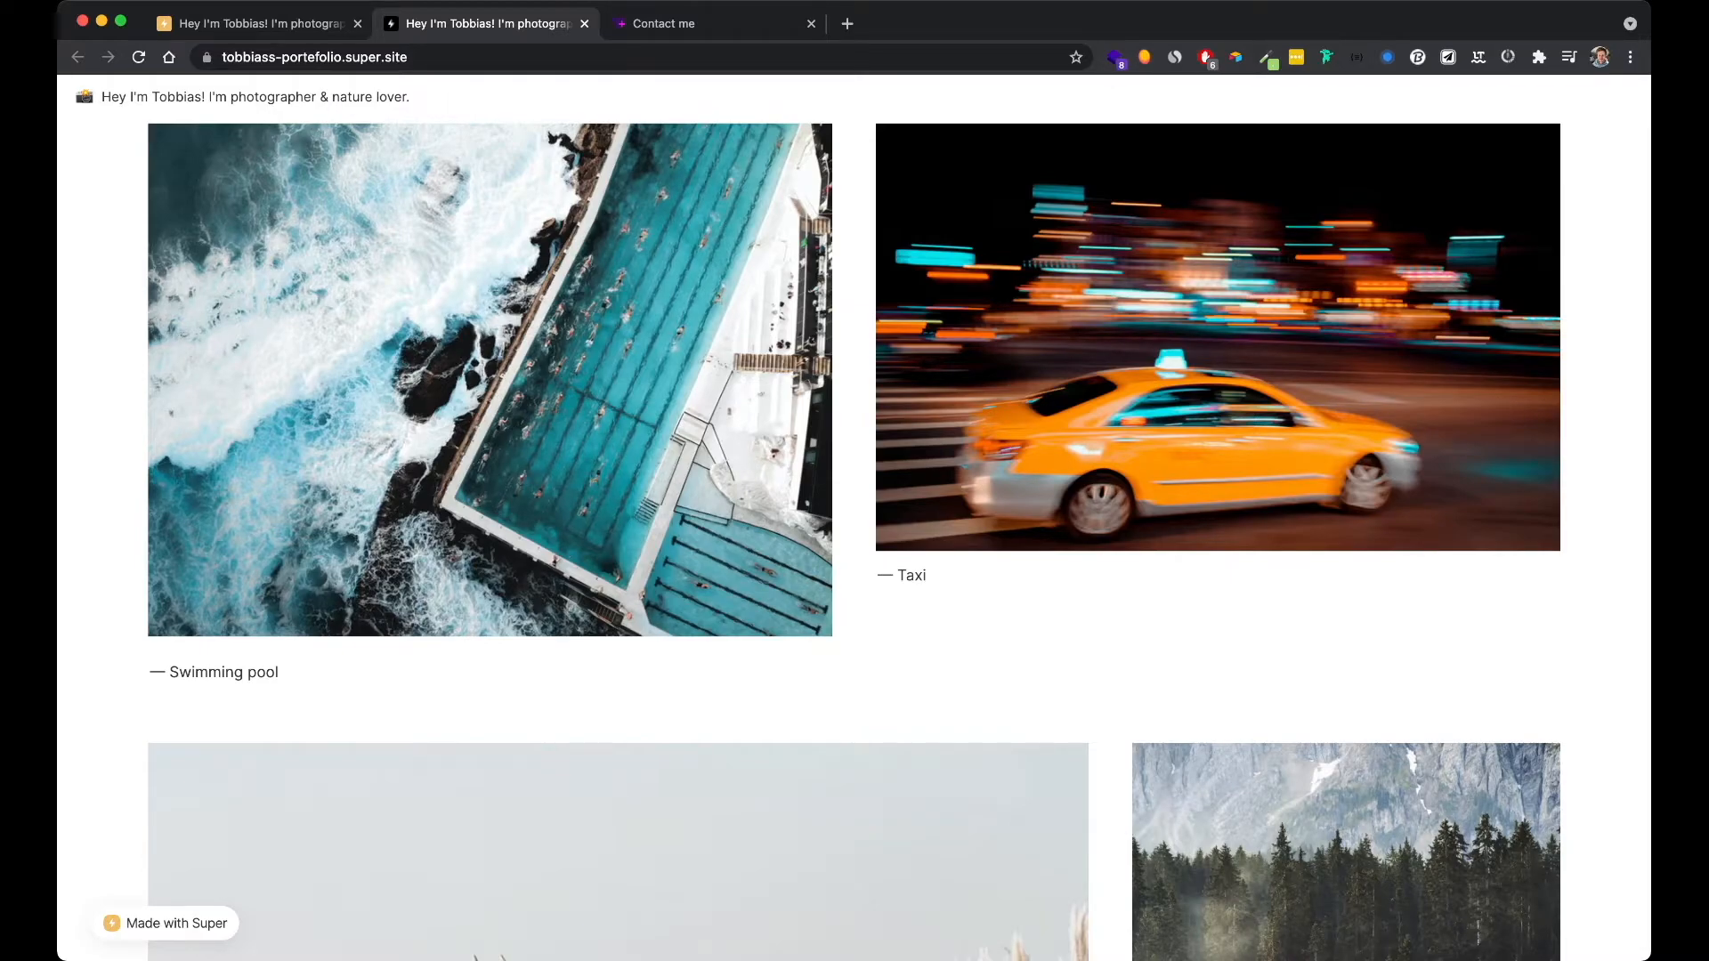
pyautogui.press('super+r')
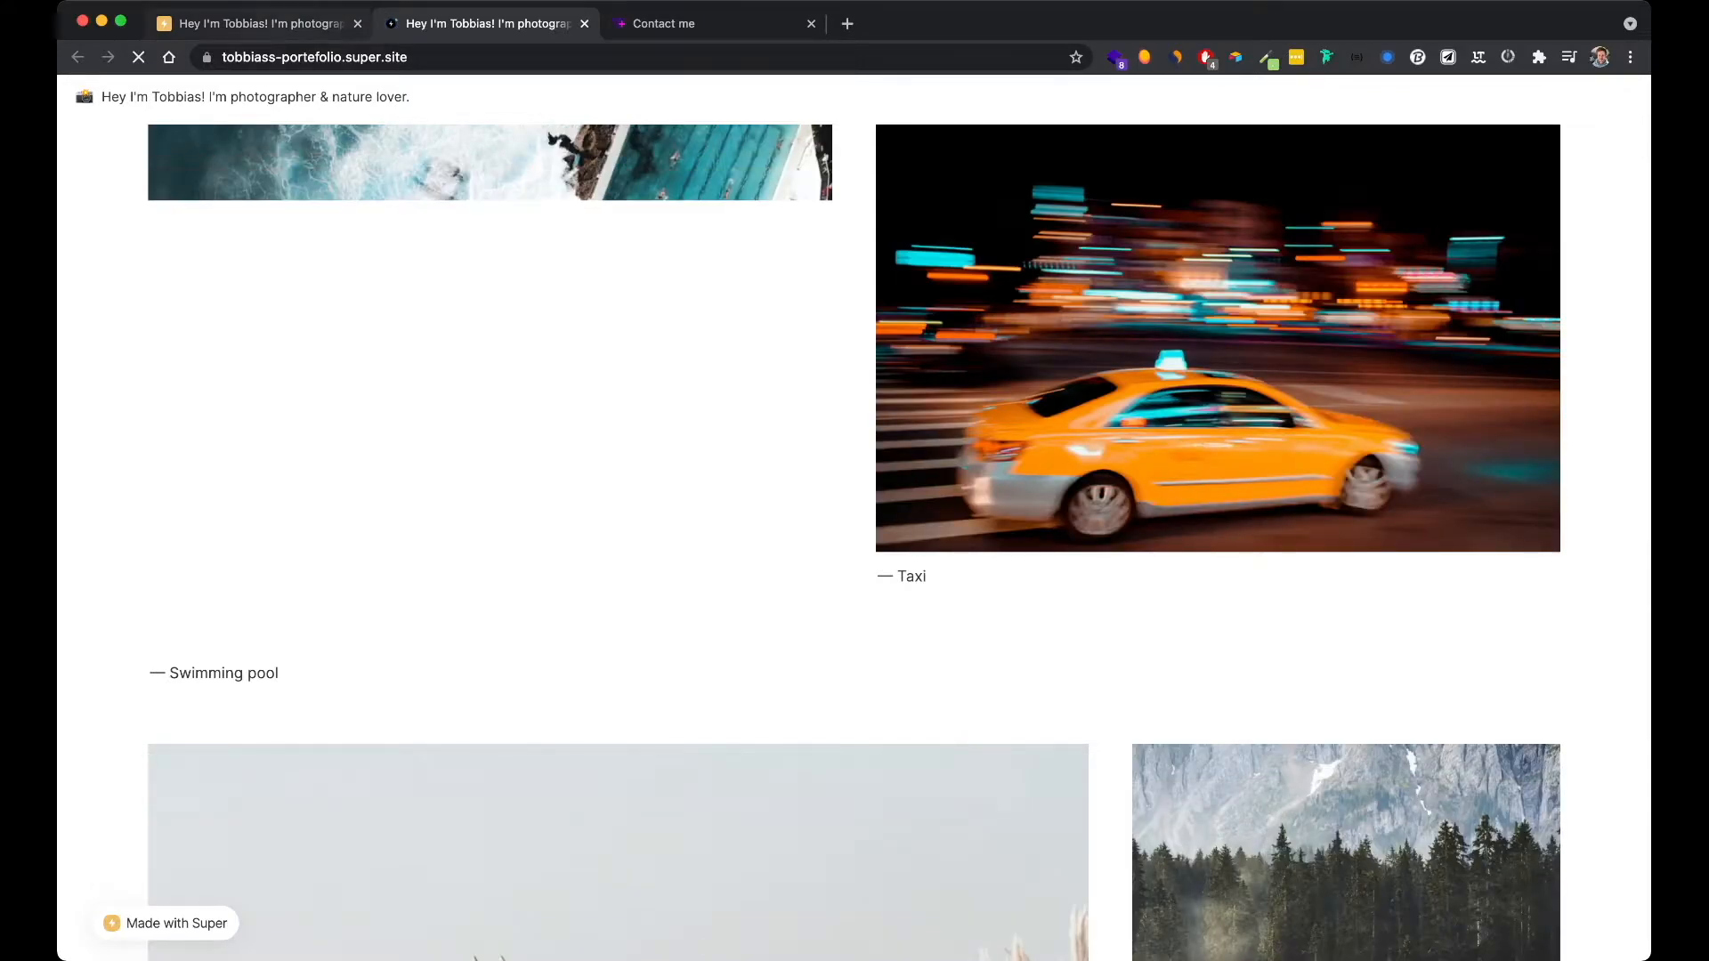
# Return to the site editor, set the preview to desktop and view the site's Details settings
pyautogui.click(298, 24)
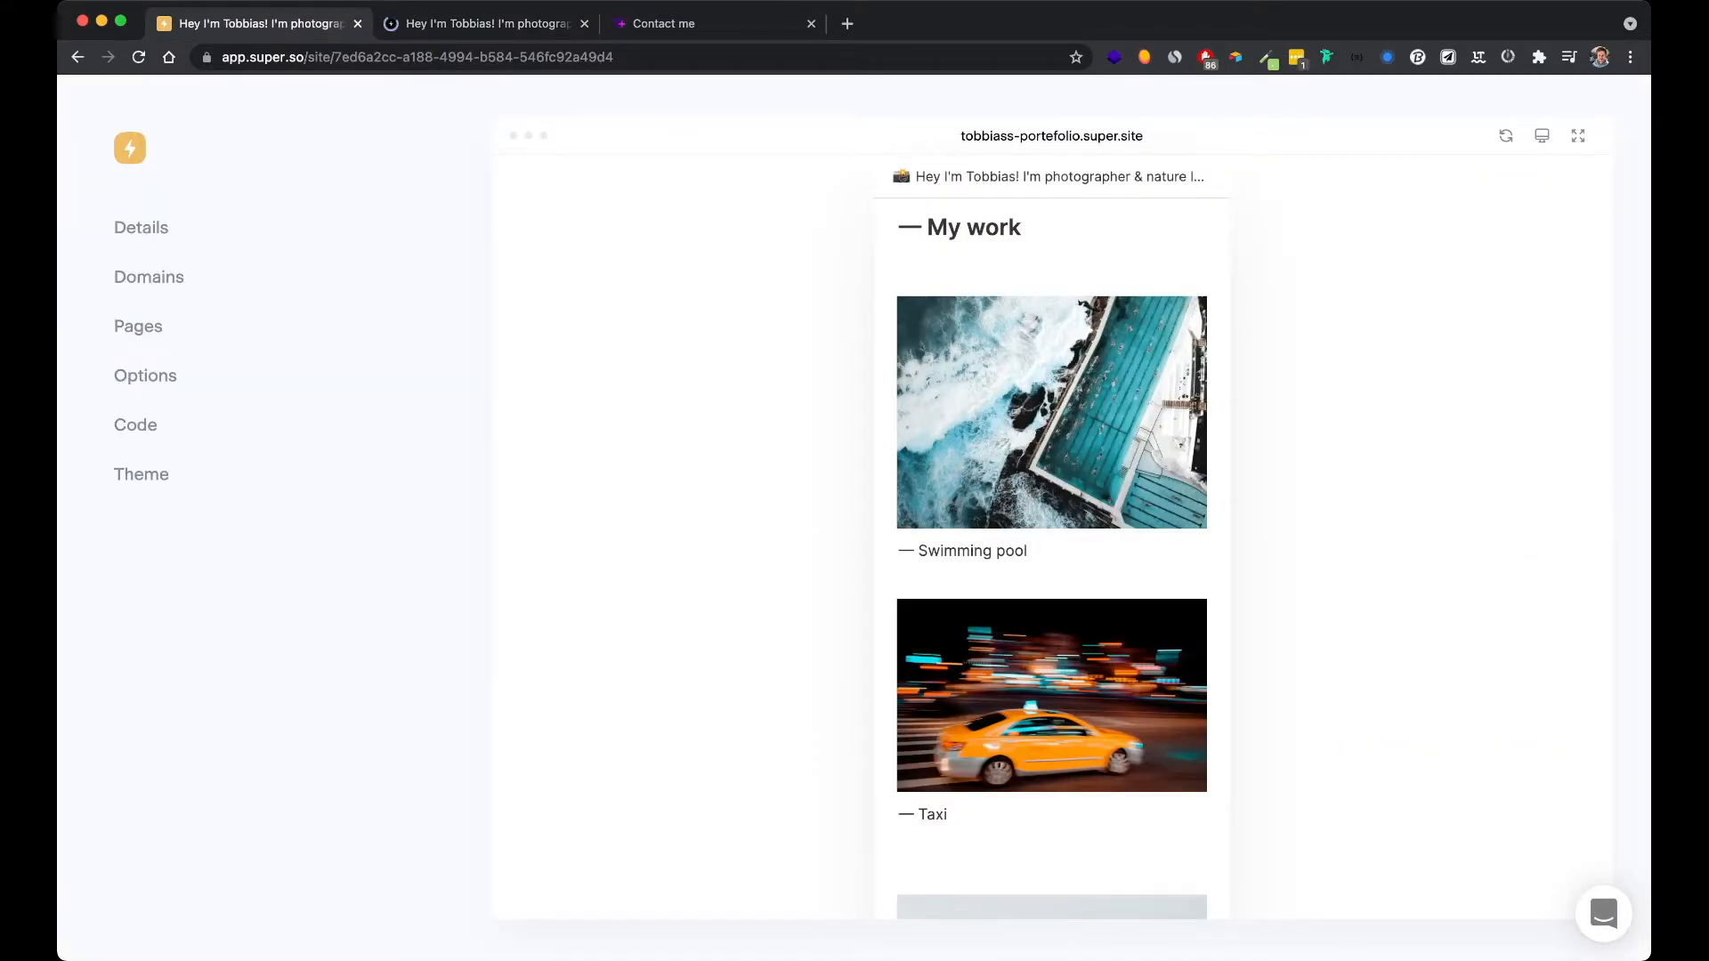
pyautogui.click(1542, 136)
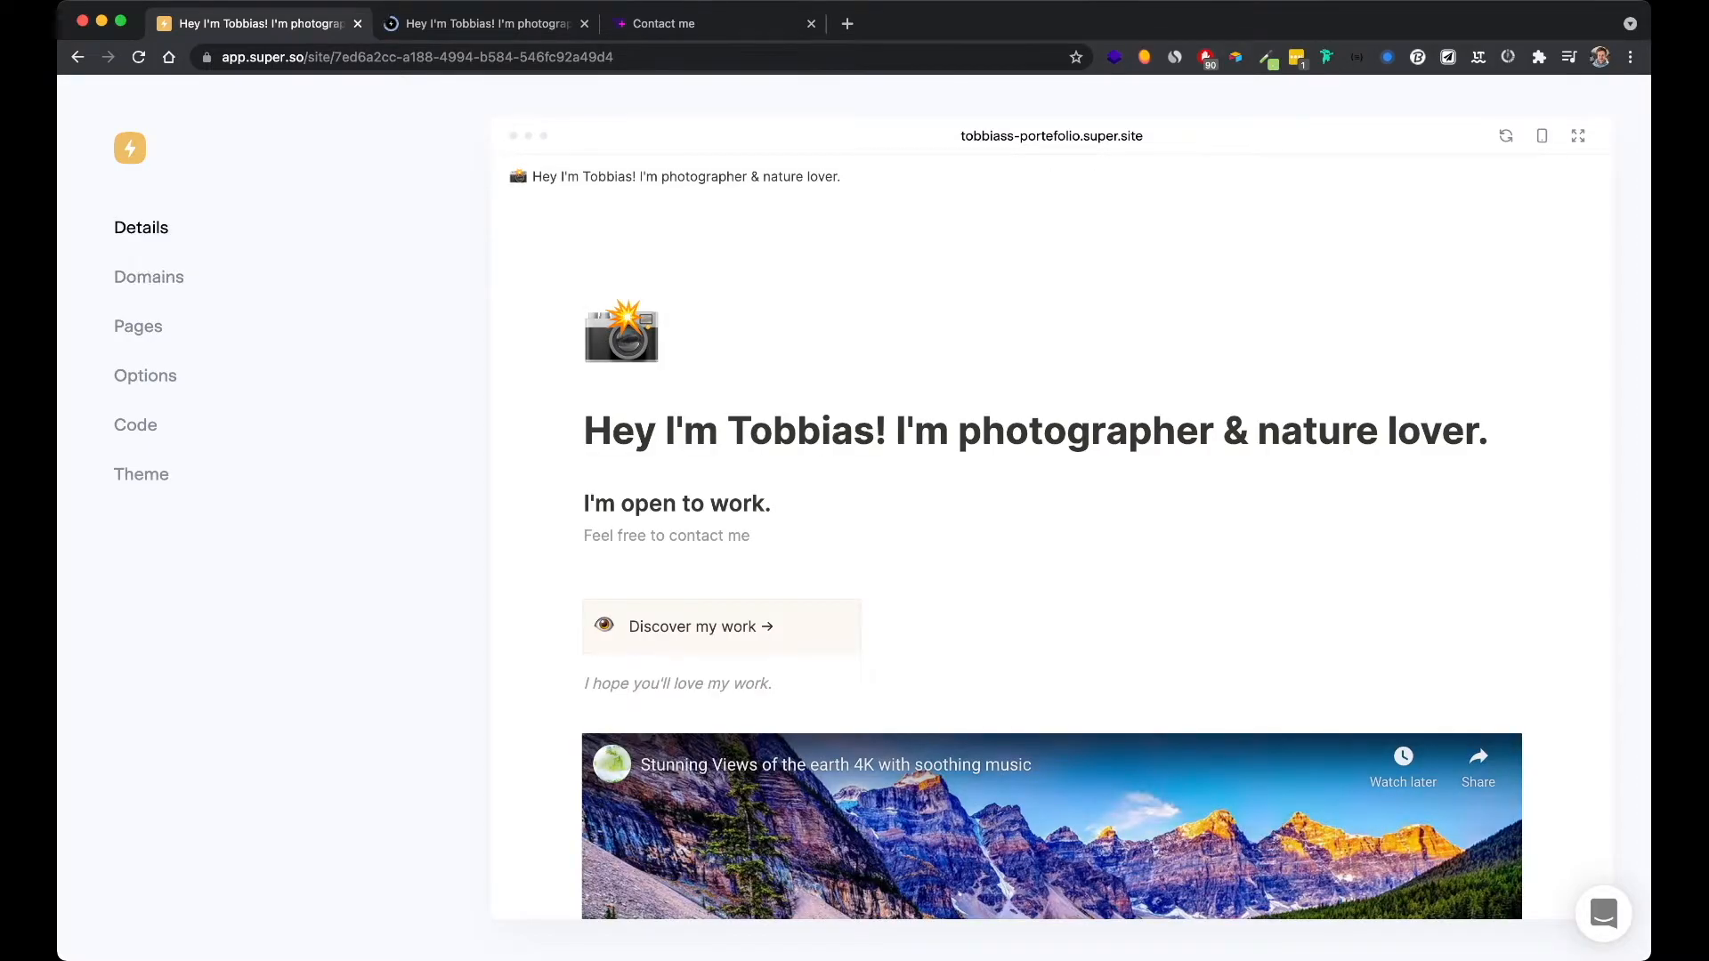
pyautogui.click(141, 228)
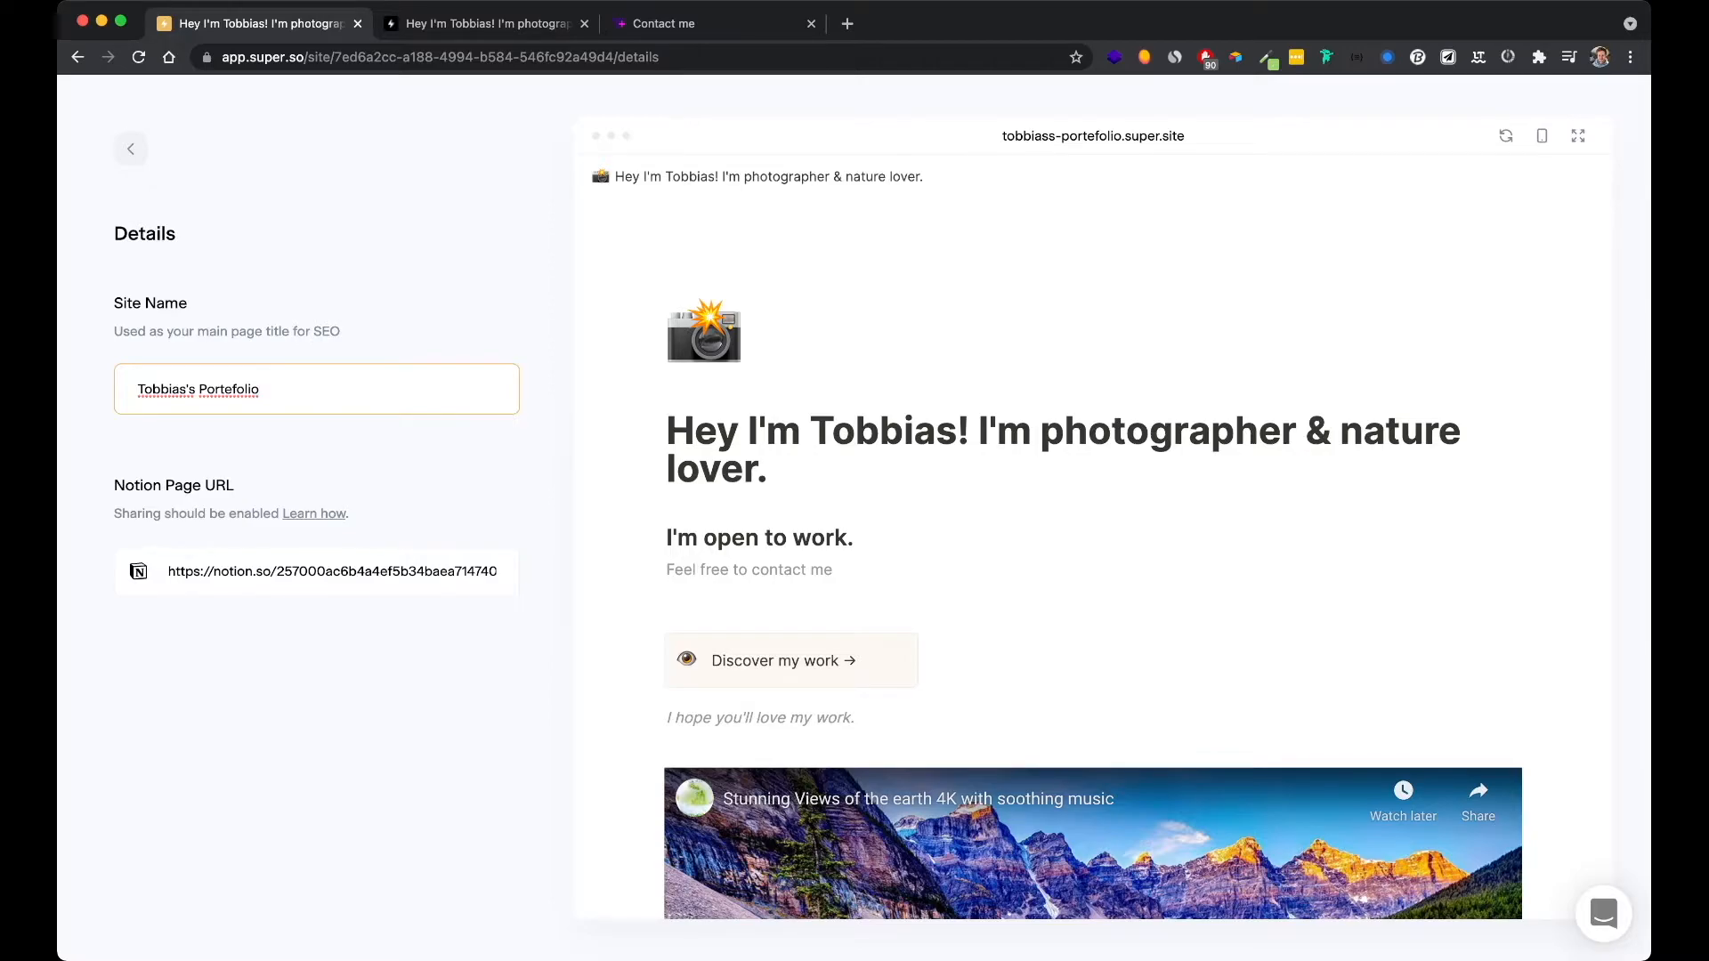
pyautogui.click(131, 148)
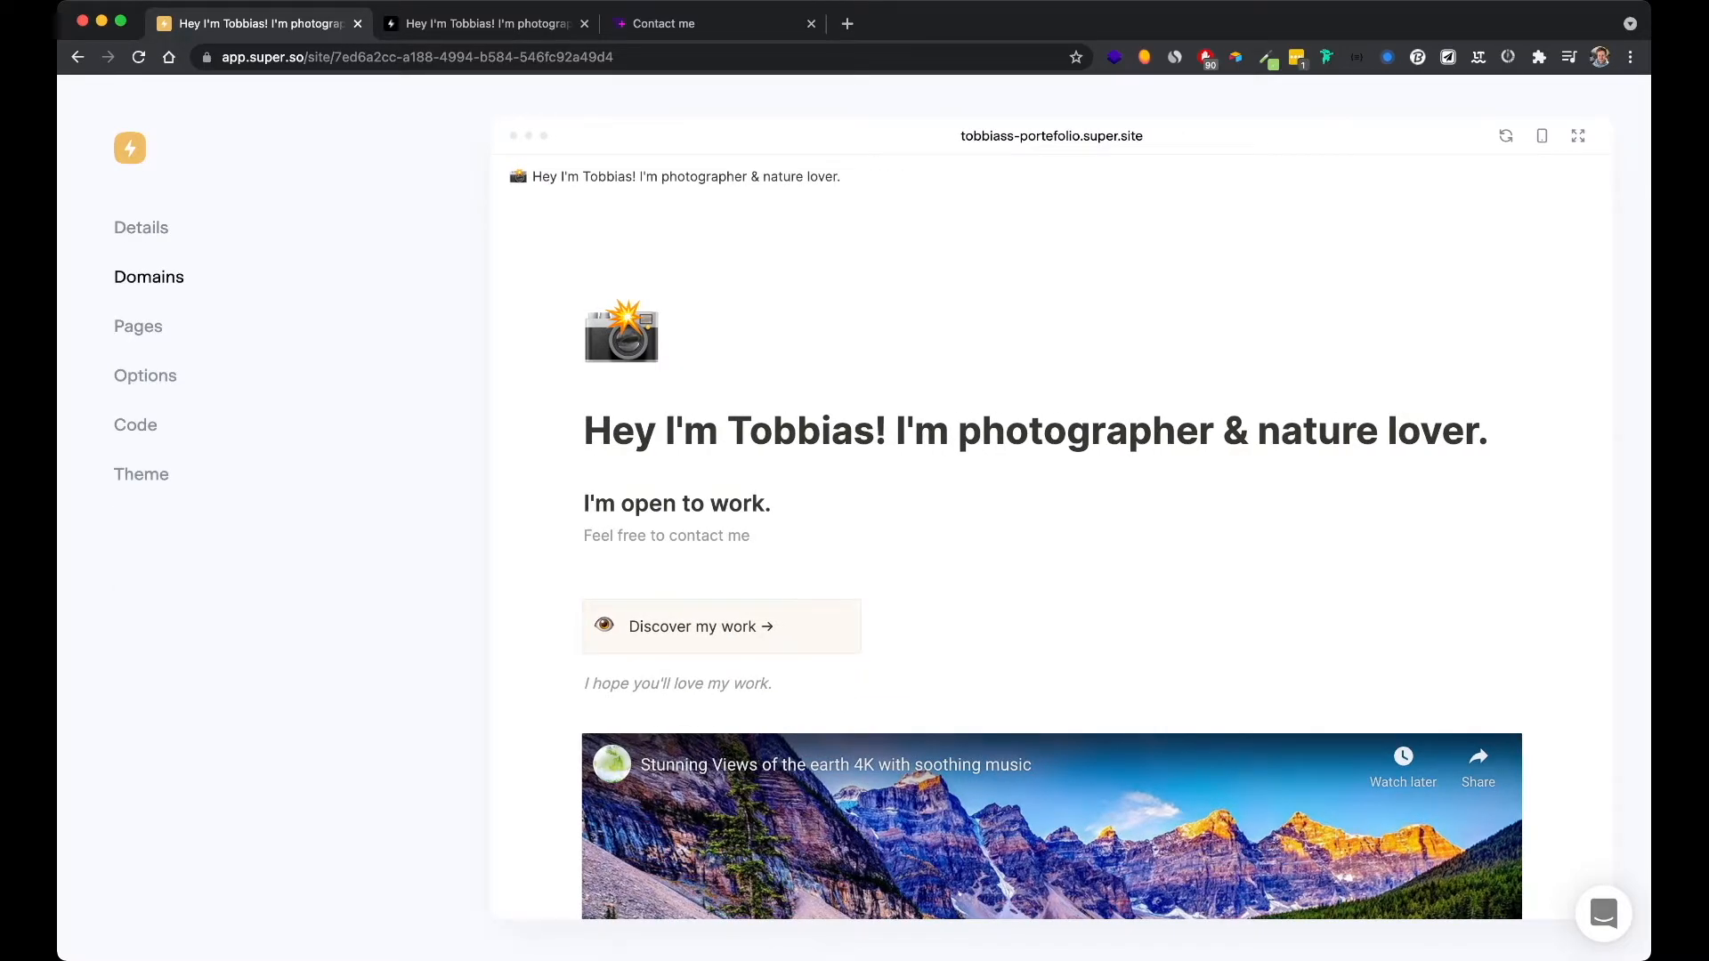
# In the Domains settings, copy the current default domain name and try "le-nom-de-ma-boite" in its place
pyautogui.click(149, 277)
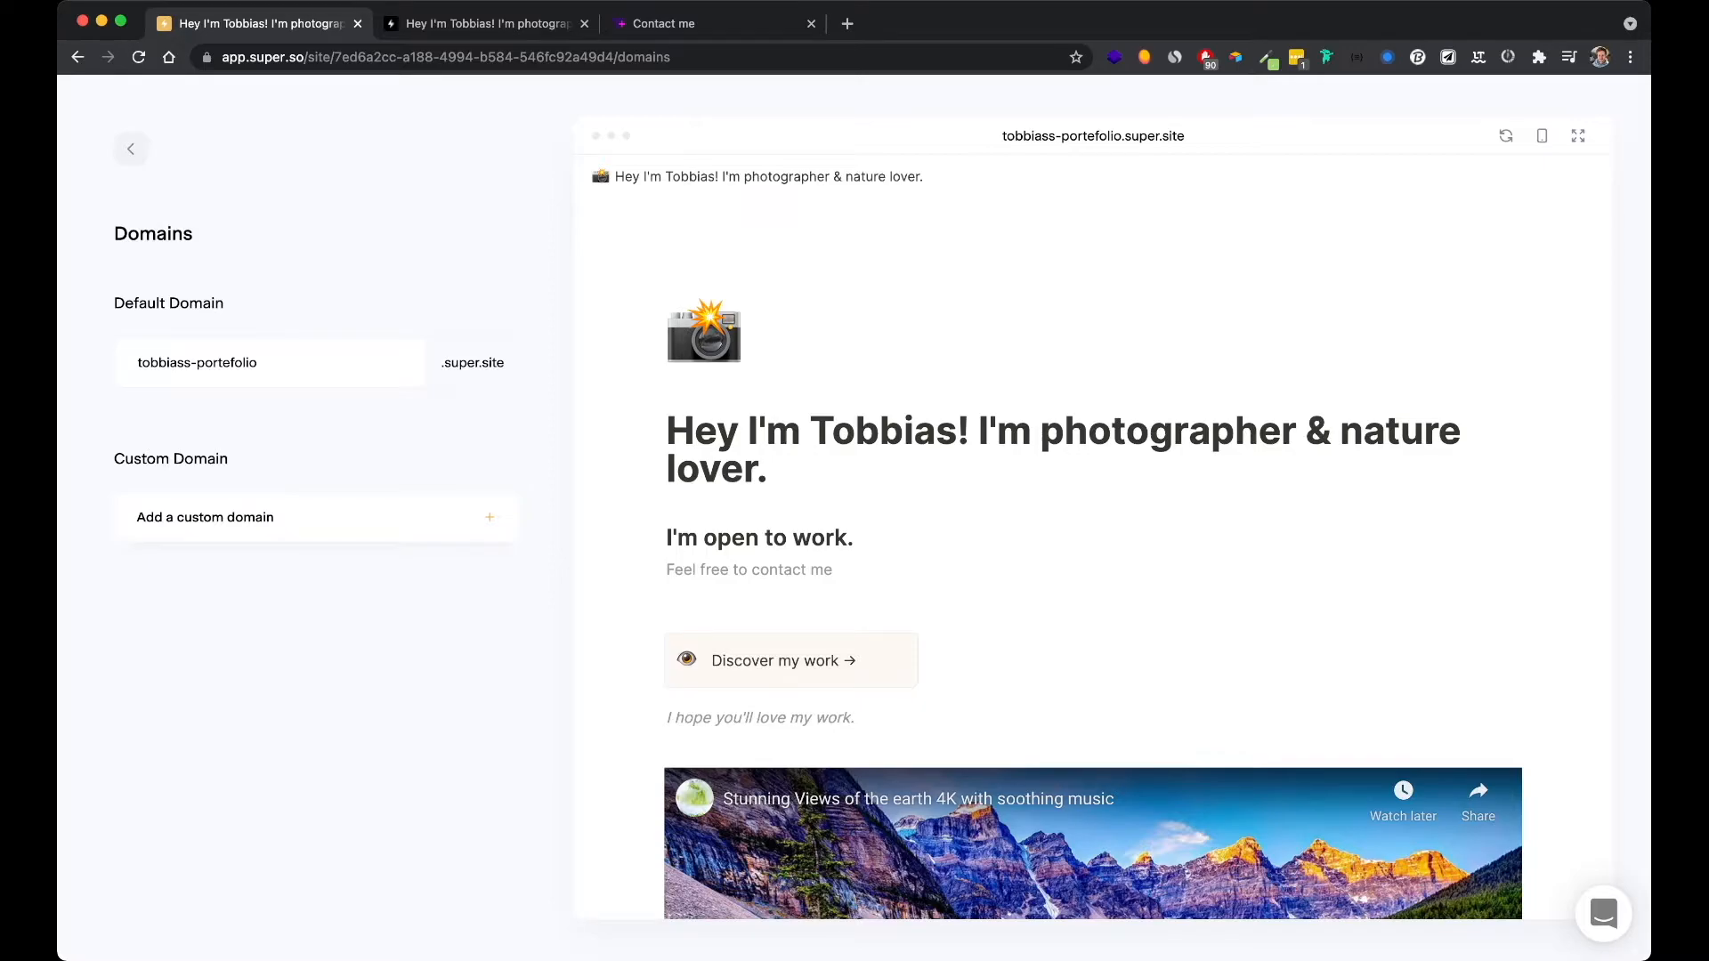
pyautogui.tripleClick(227, 362)
pyautogui.press('super+c')
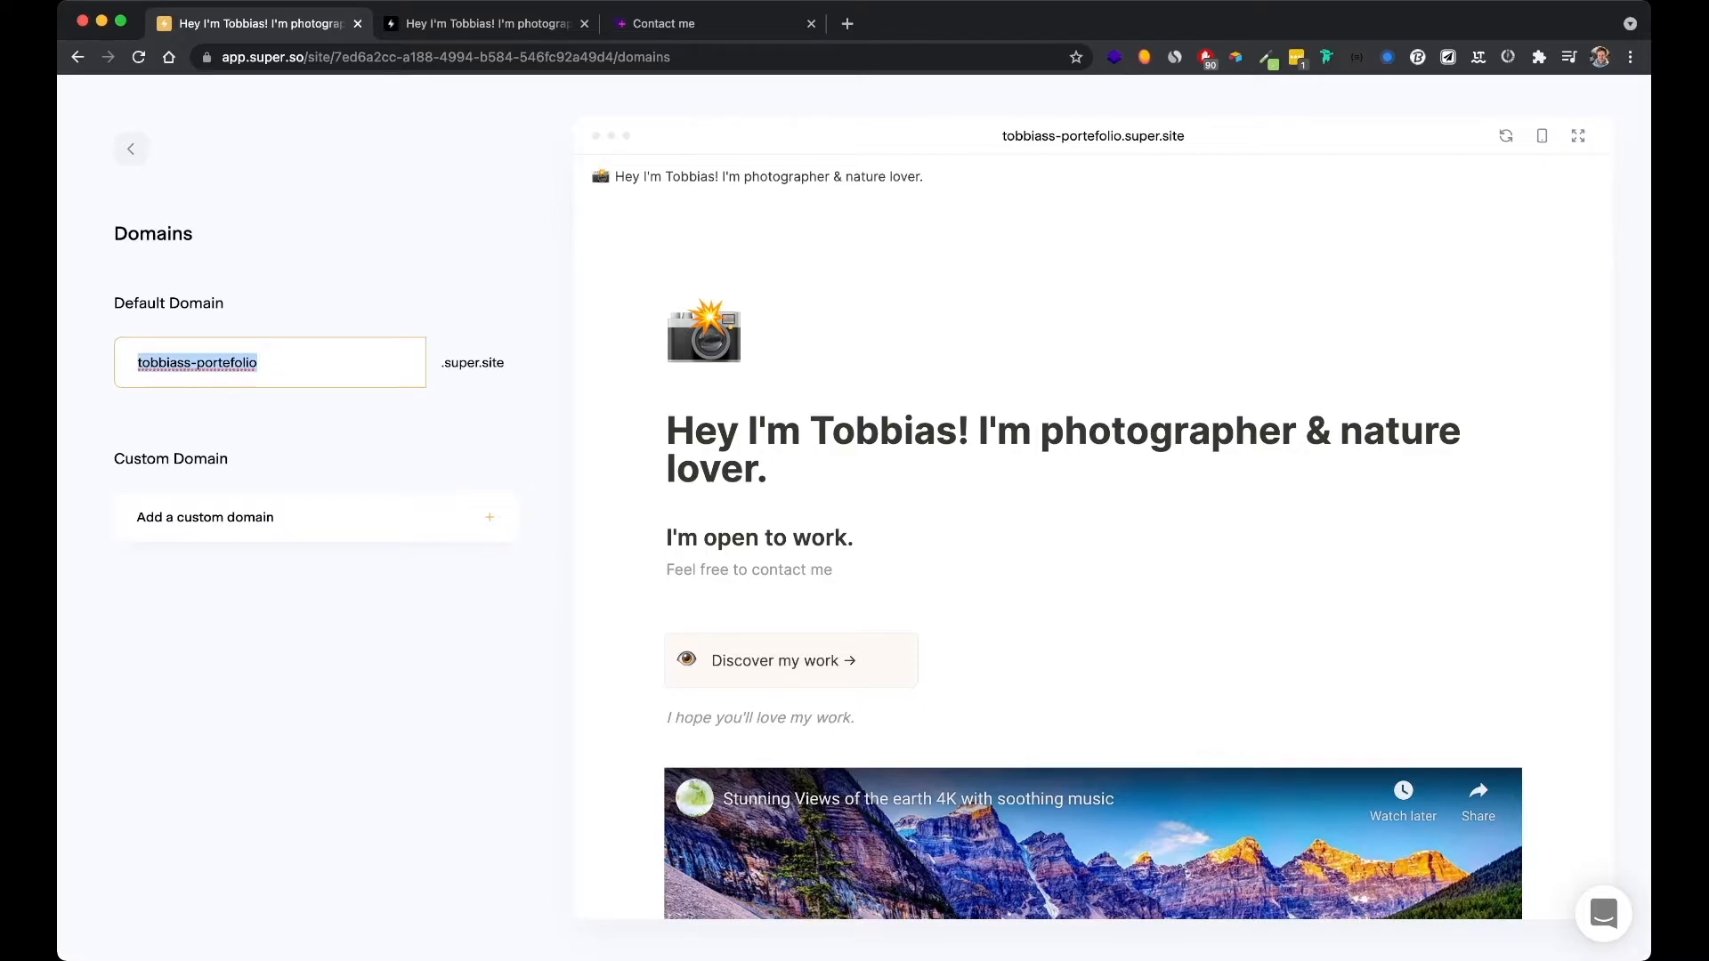
pyautogui.press('BackSpace')
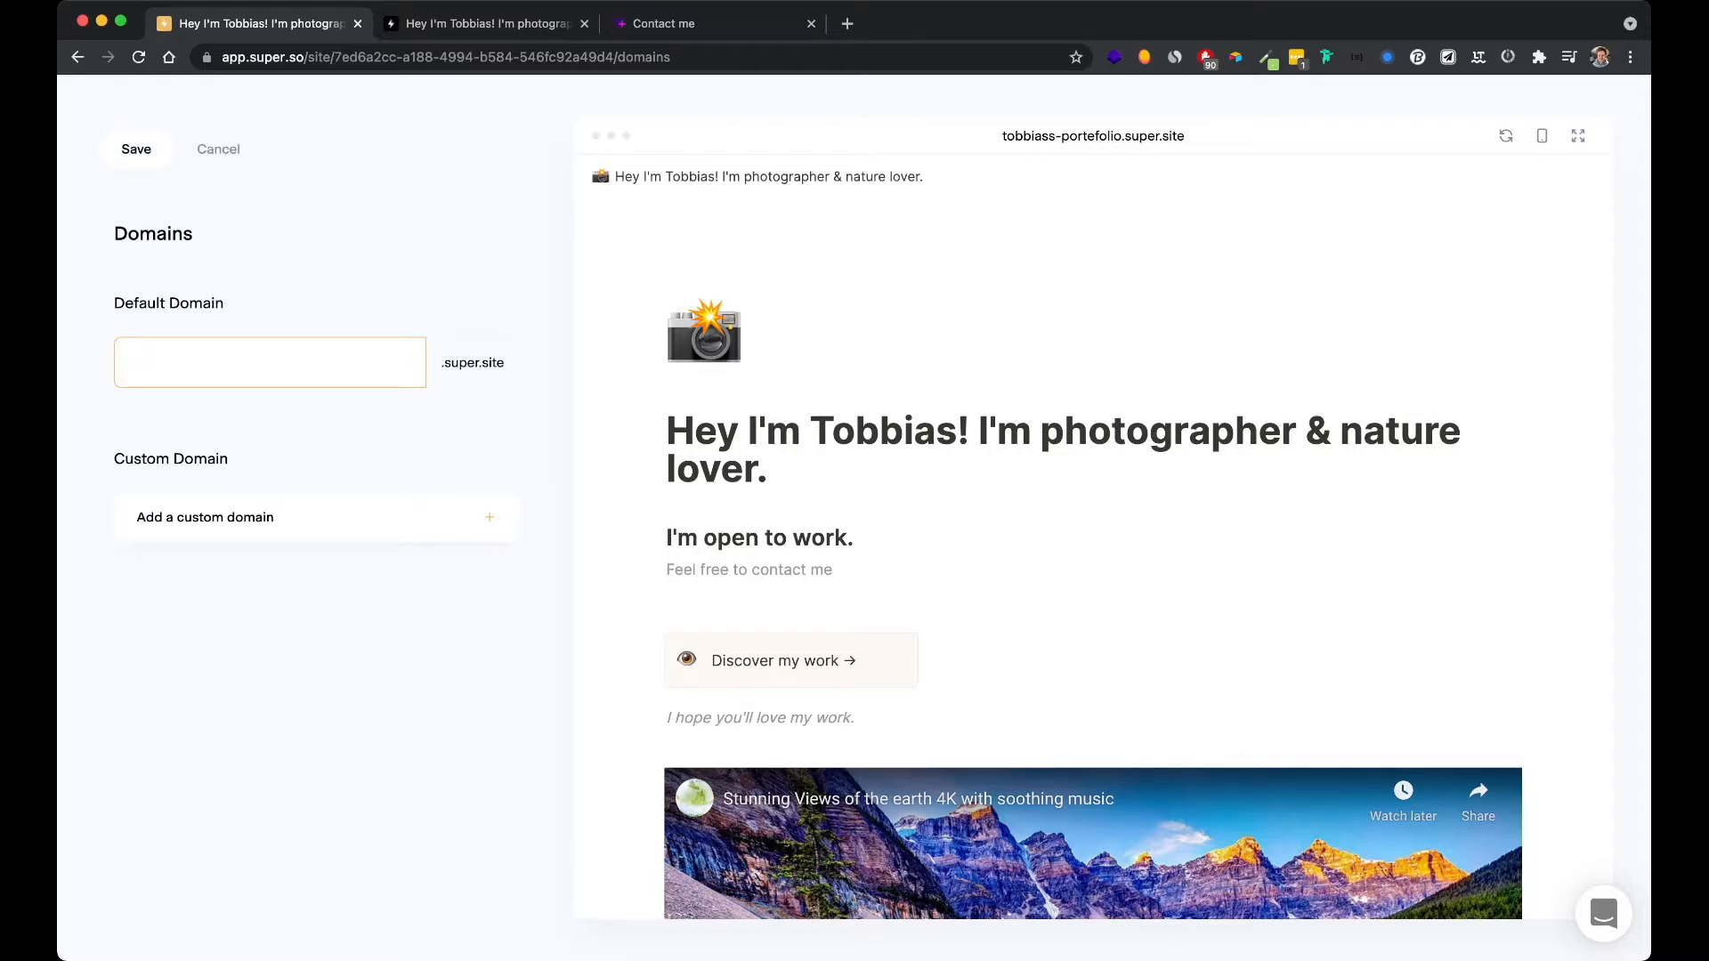
pyautogui.write('supersuper')
pyautogui.press('super+a')
pyautogui.write('lenomdemaboite')
pyautogui.click(150, 362)
pyautogui.write('-')
pyautogui.click(182, 362)
pyautogui.write('-')
pyautogui.click(205, 362)
pyautogui.write('-')
pyautogui.click(235, 362)
pyautogui.write('-')
# Replace the trial default domain name with the copied original name
pyautogui.moveTo(268, 363); pyautogui.dragTo(137, 362)
pyautogui.press('BackSpace')
pyautogui.press('super+v')
pyautogui.click(316, 418)
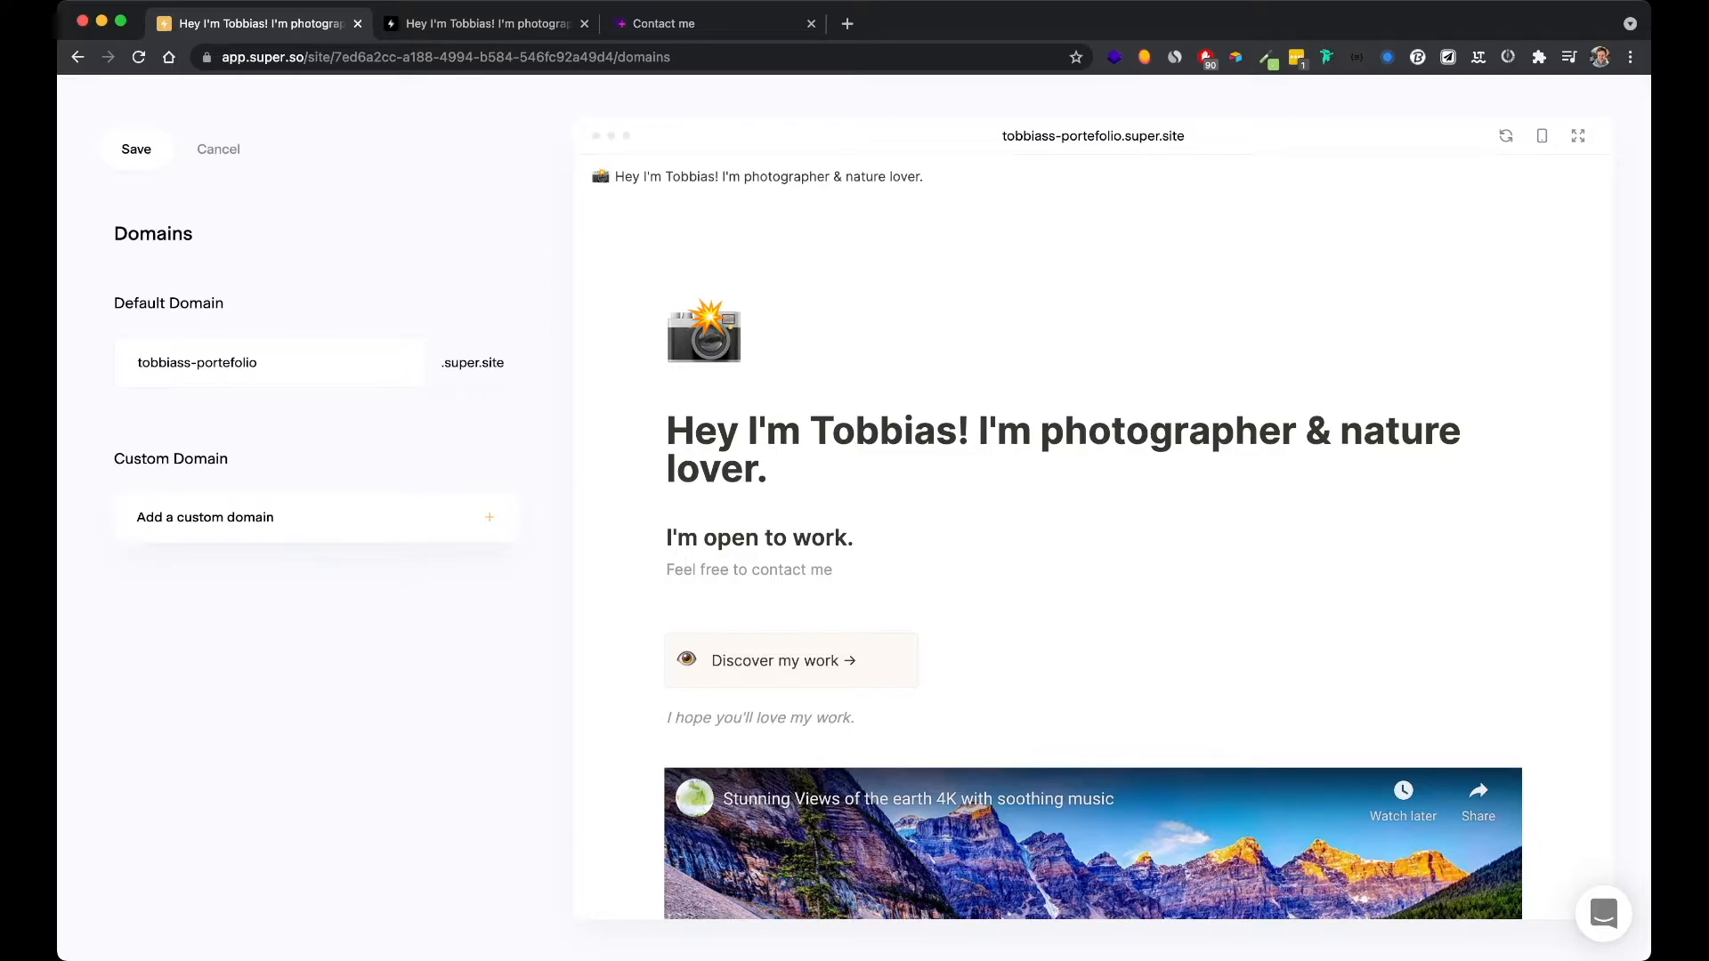
# Check what adding a custom domain requires, close the payment dialog and leave the Domains settings without saving
pyautogui.click(316, 517)
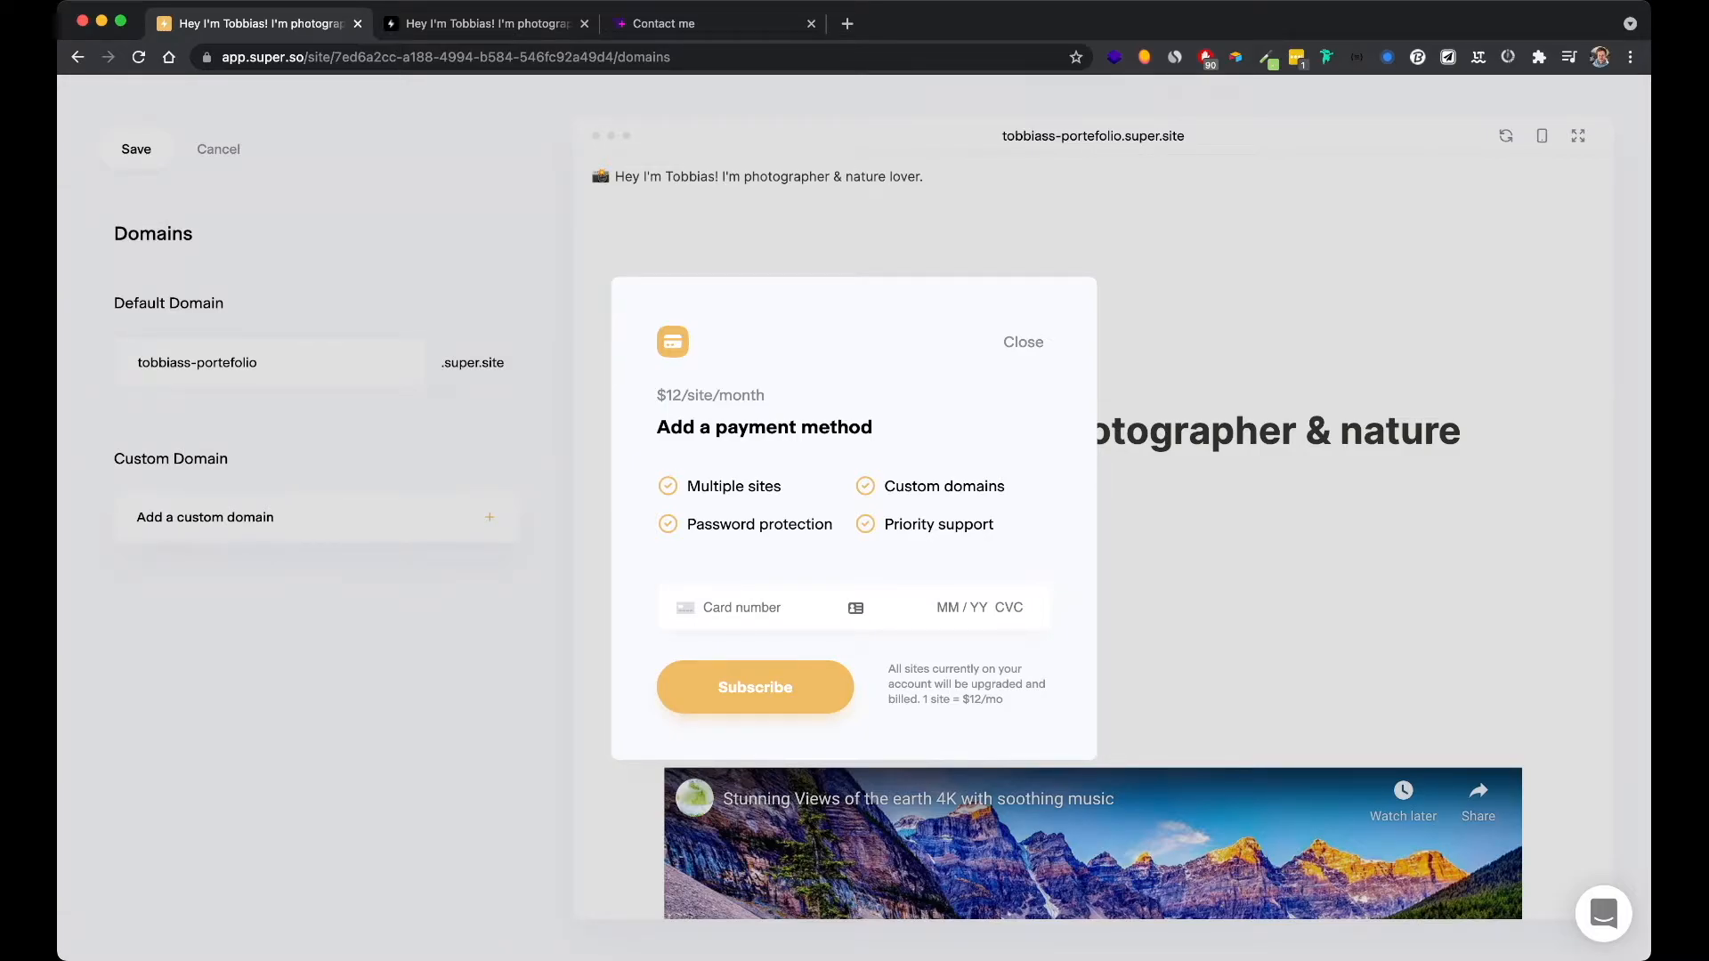
pyautogui.click(1023, 342)
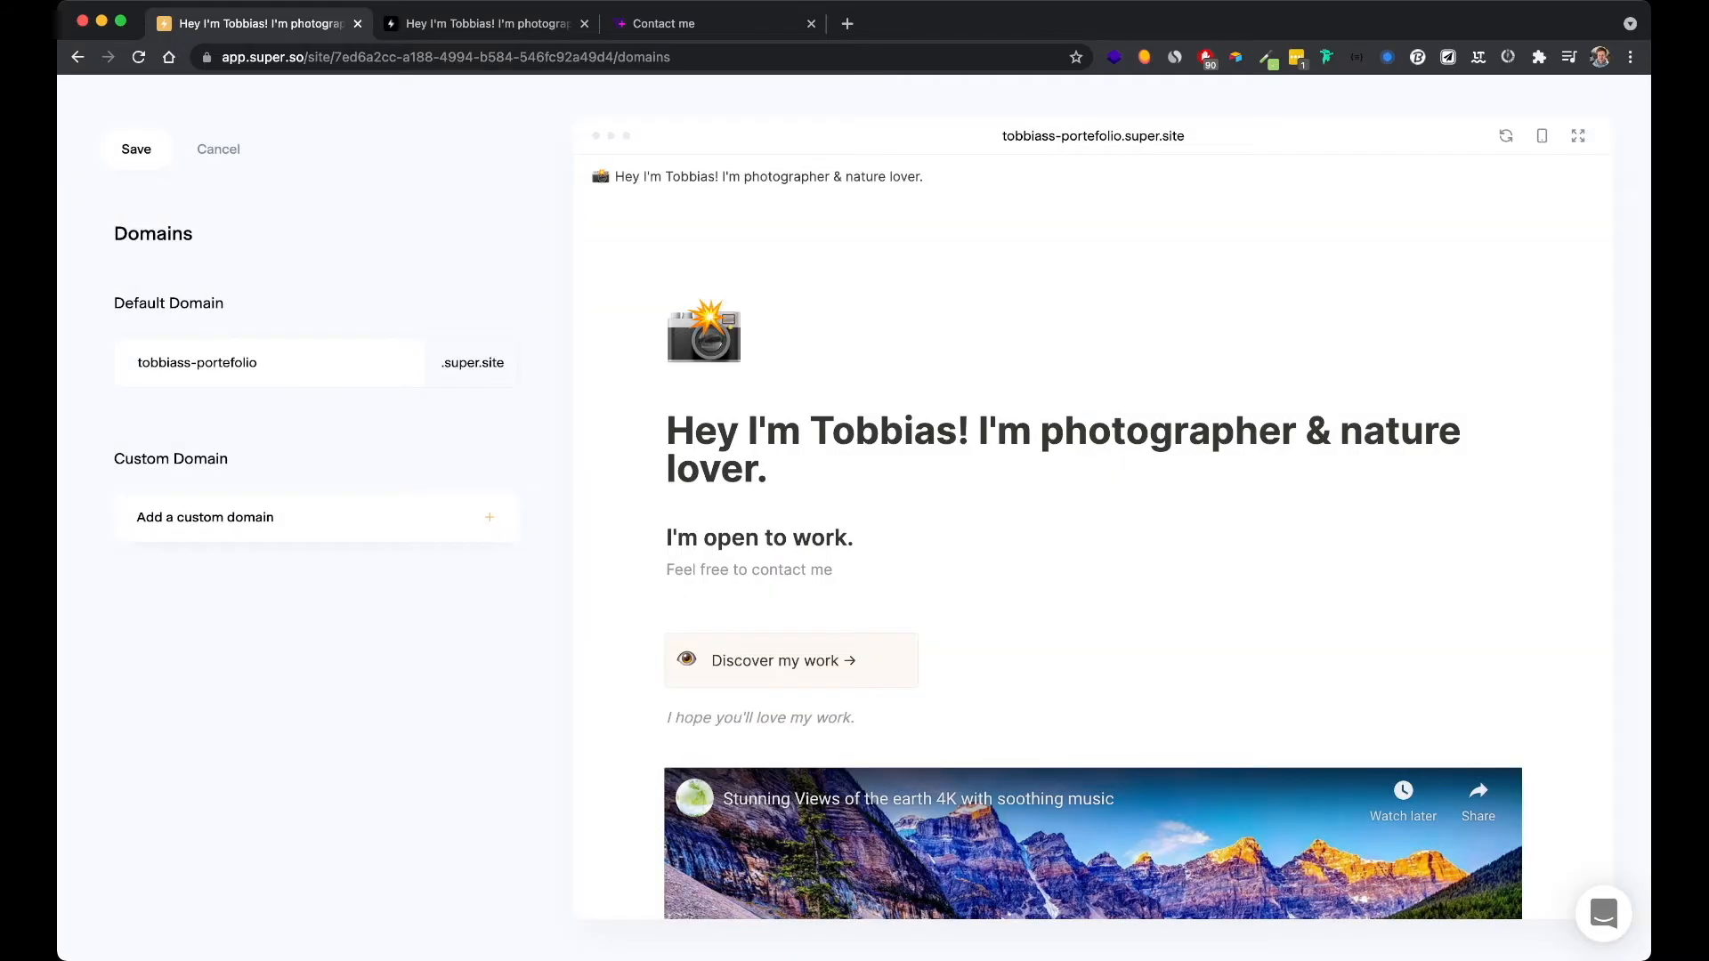
pyautogui.click(218, 150)
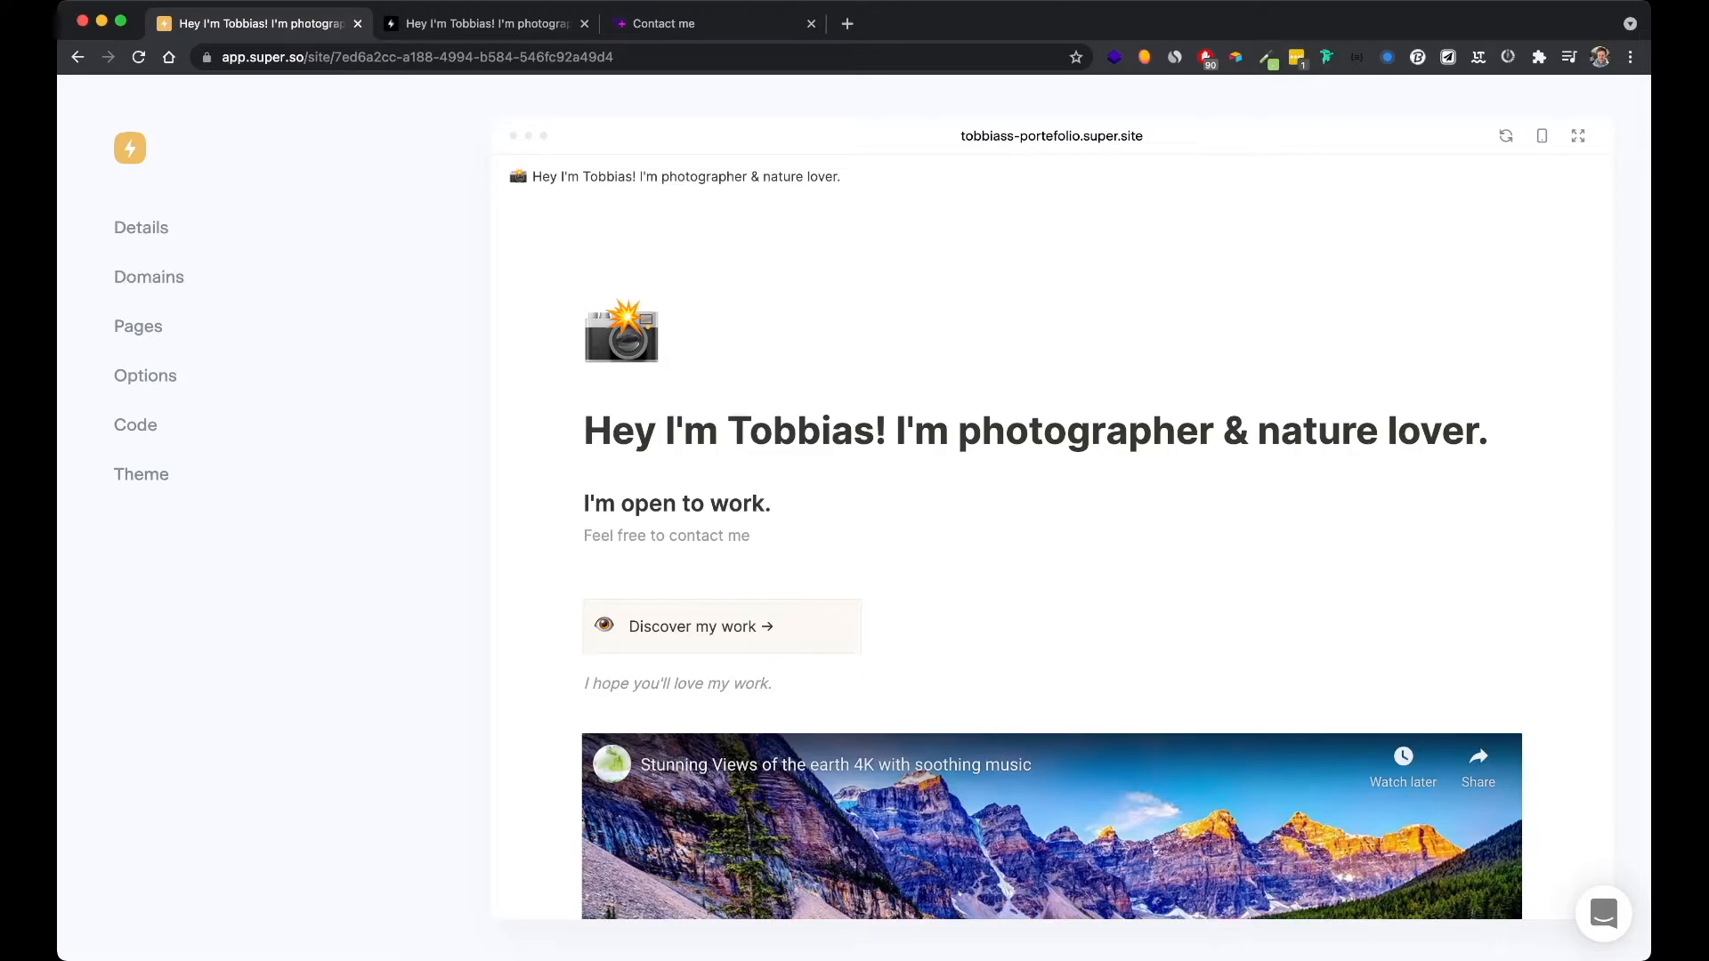
# Try "About Us" as the site title in the SEO settings of the /about-us page and cancel
pyautogui.click(138, 327)
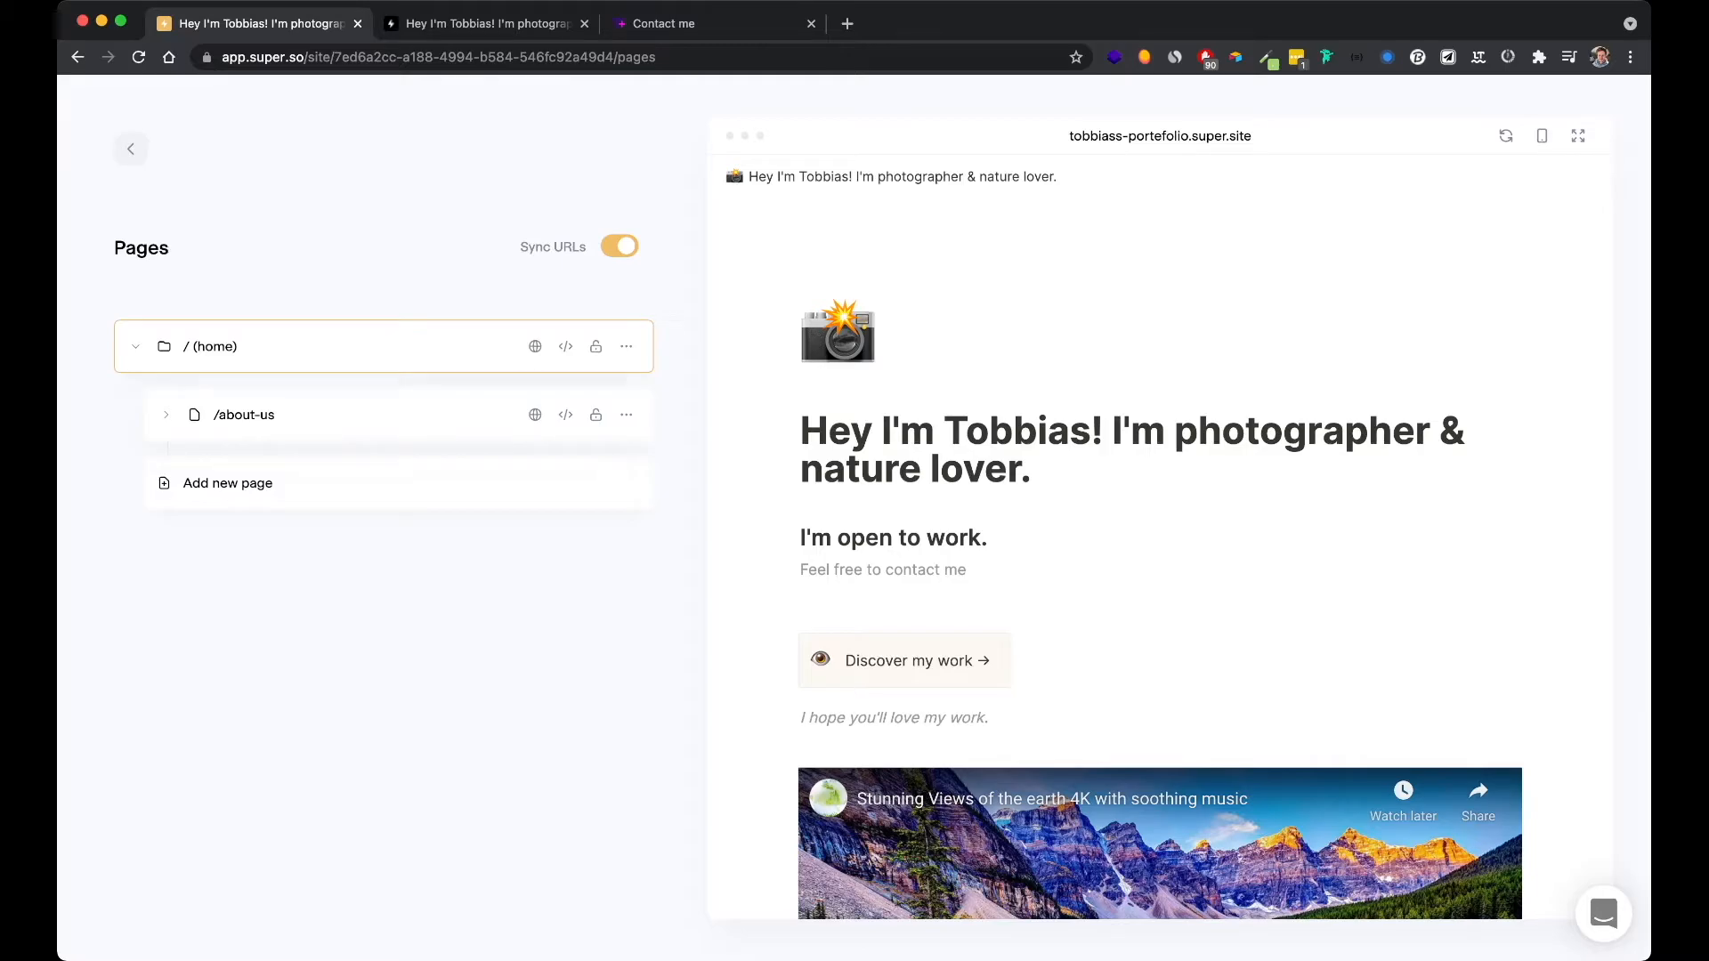
pyautogui.click(535, 415)
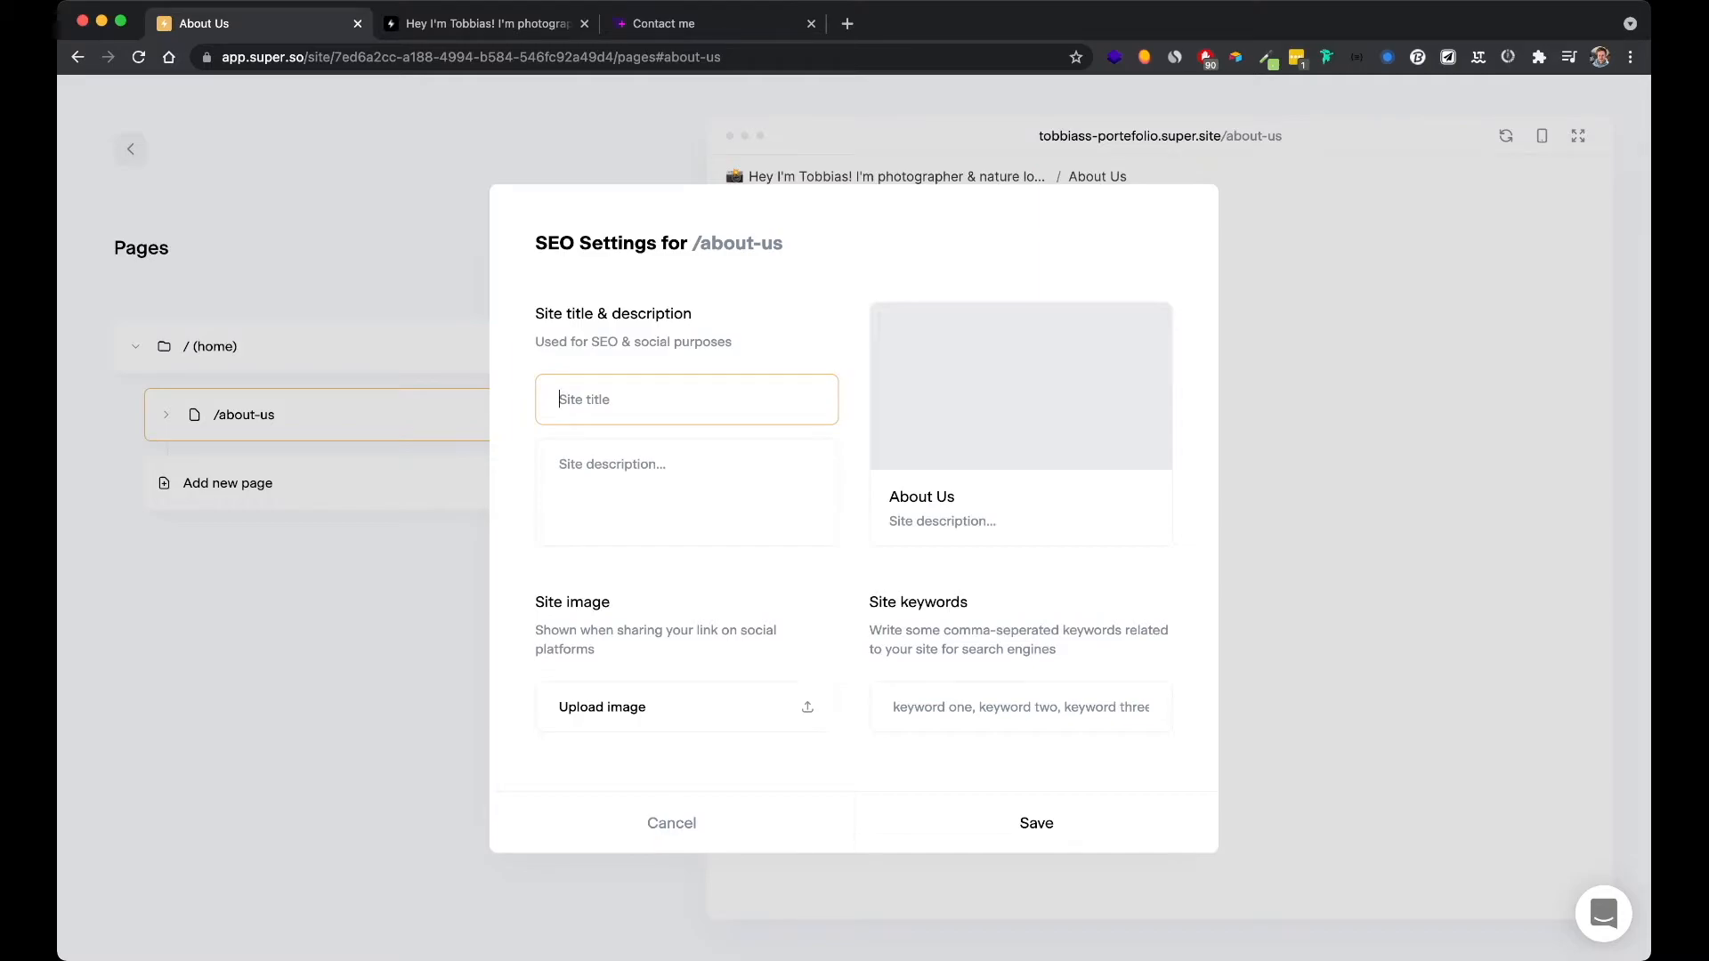
pyautogui.write('About Us')
pyautogui.press('Tab')
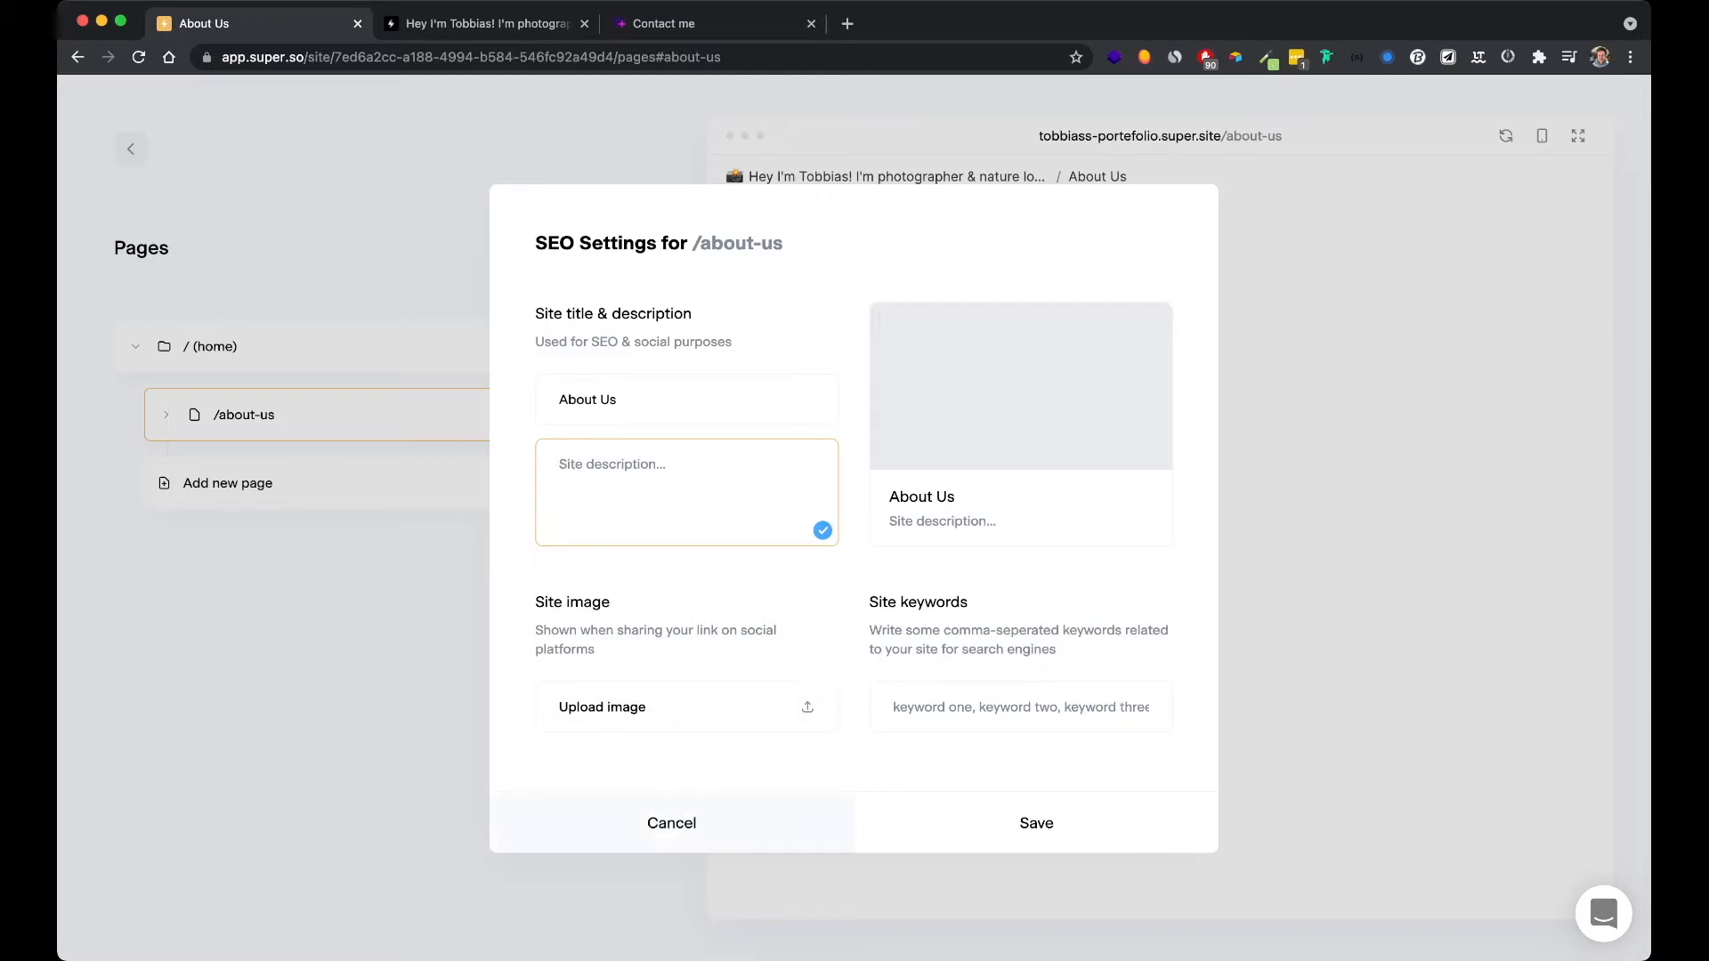
pyautogui.click(671, 823)
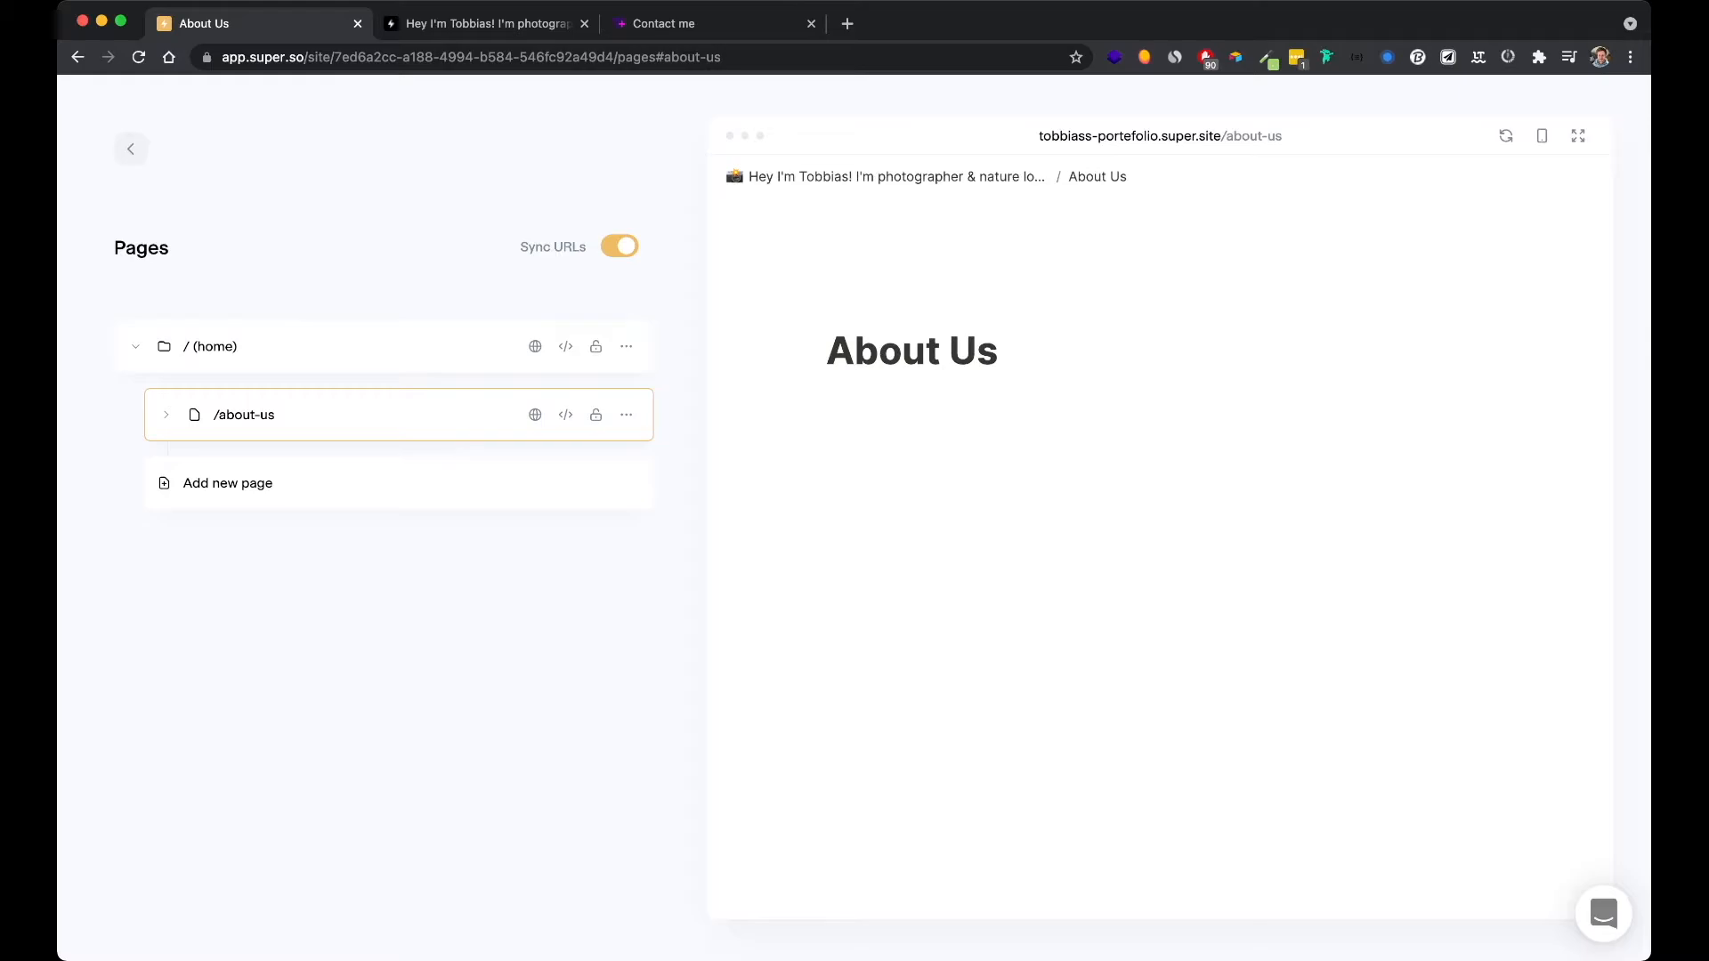
# Look through the custom code, password protection and remaining page actions available for the /about-us page
pyautogui.click(565, 414)
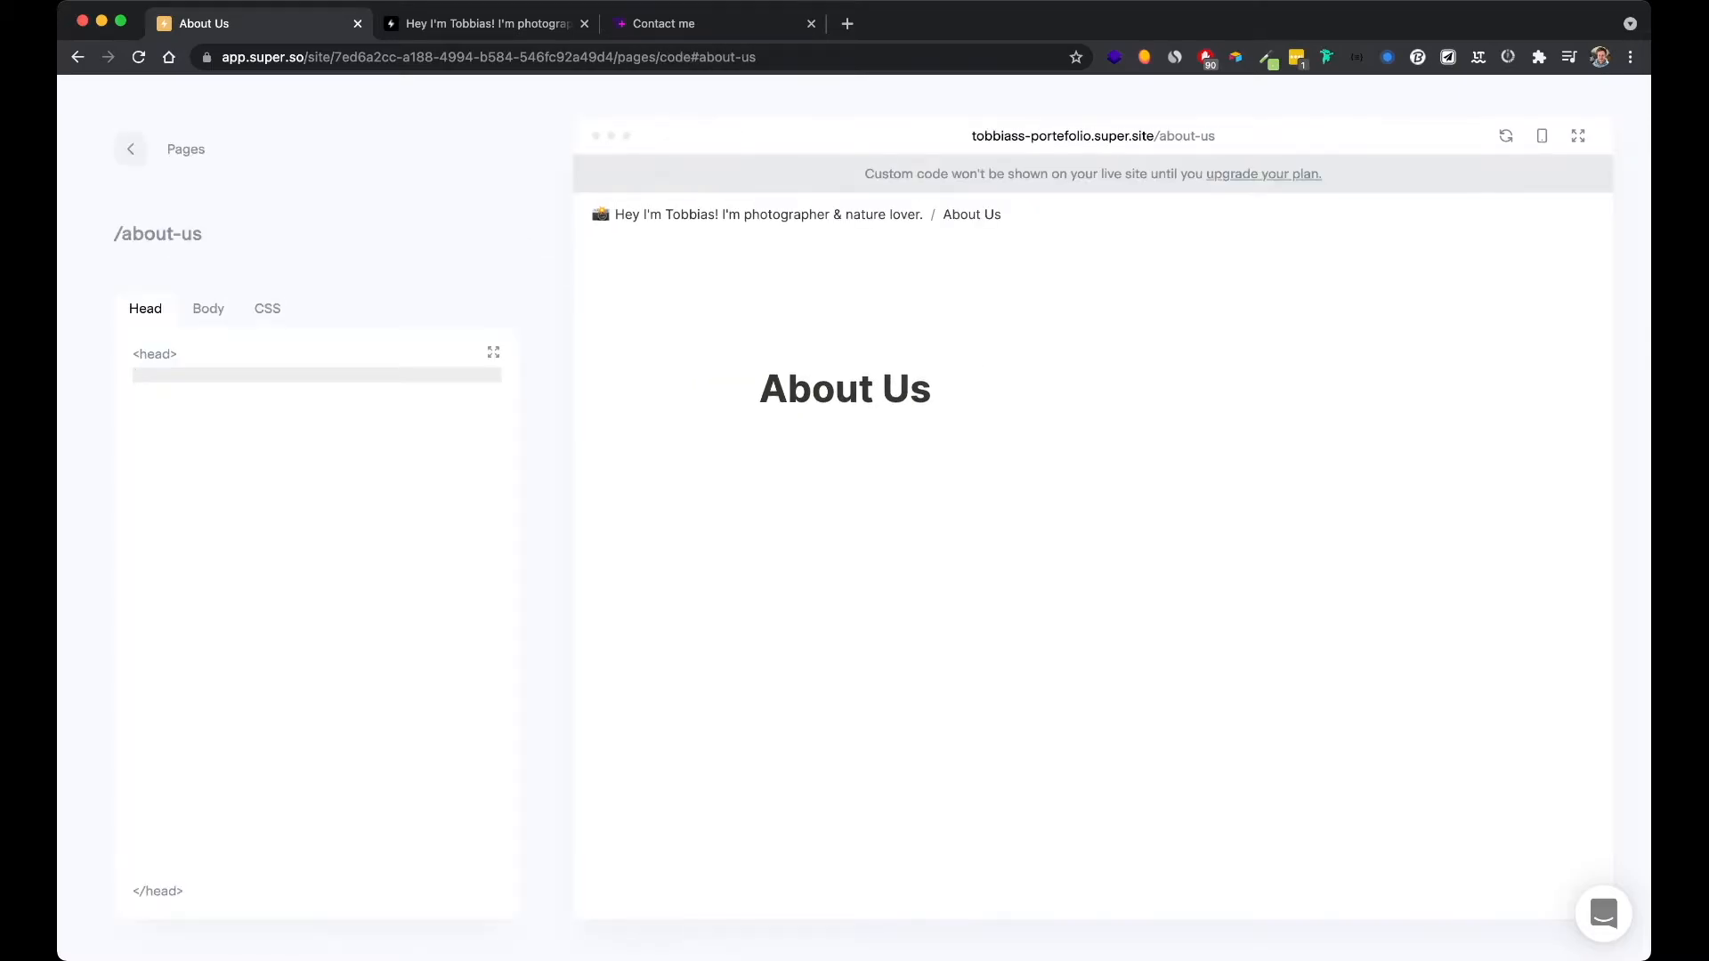
pyautogui.click(131, 150)
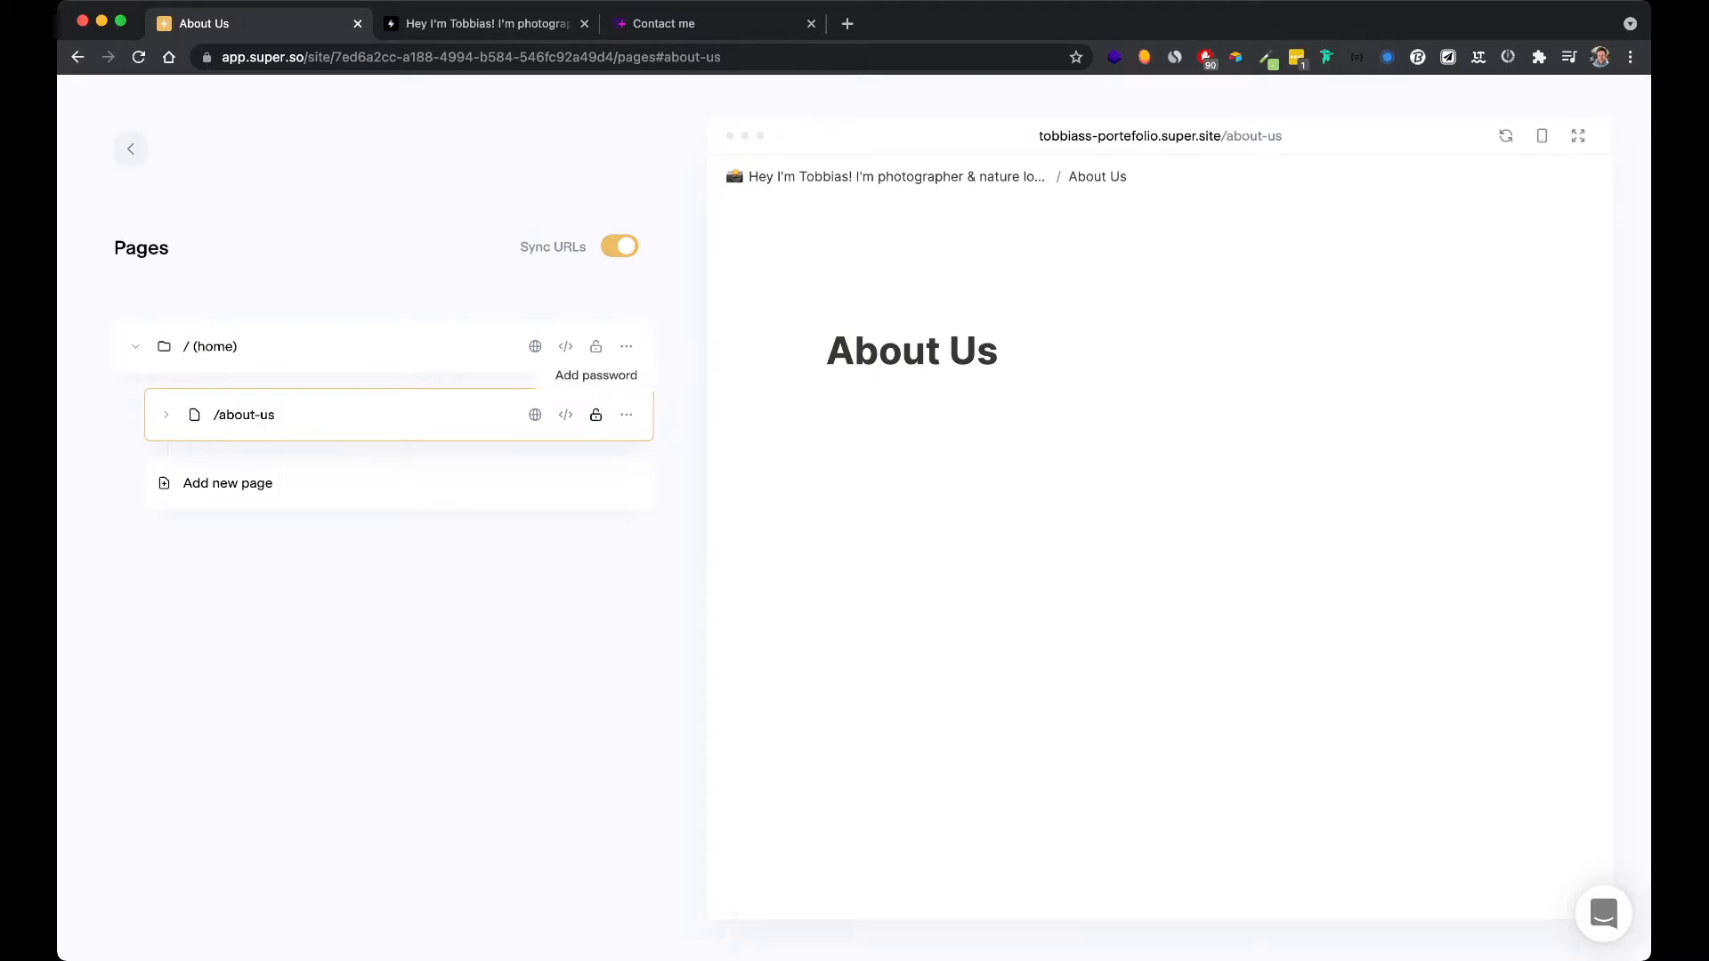
pyautogui.click(595, 415)
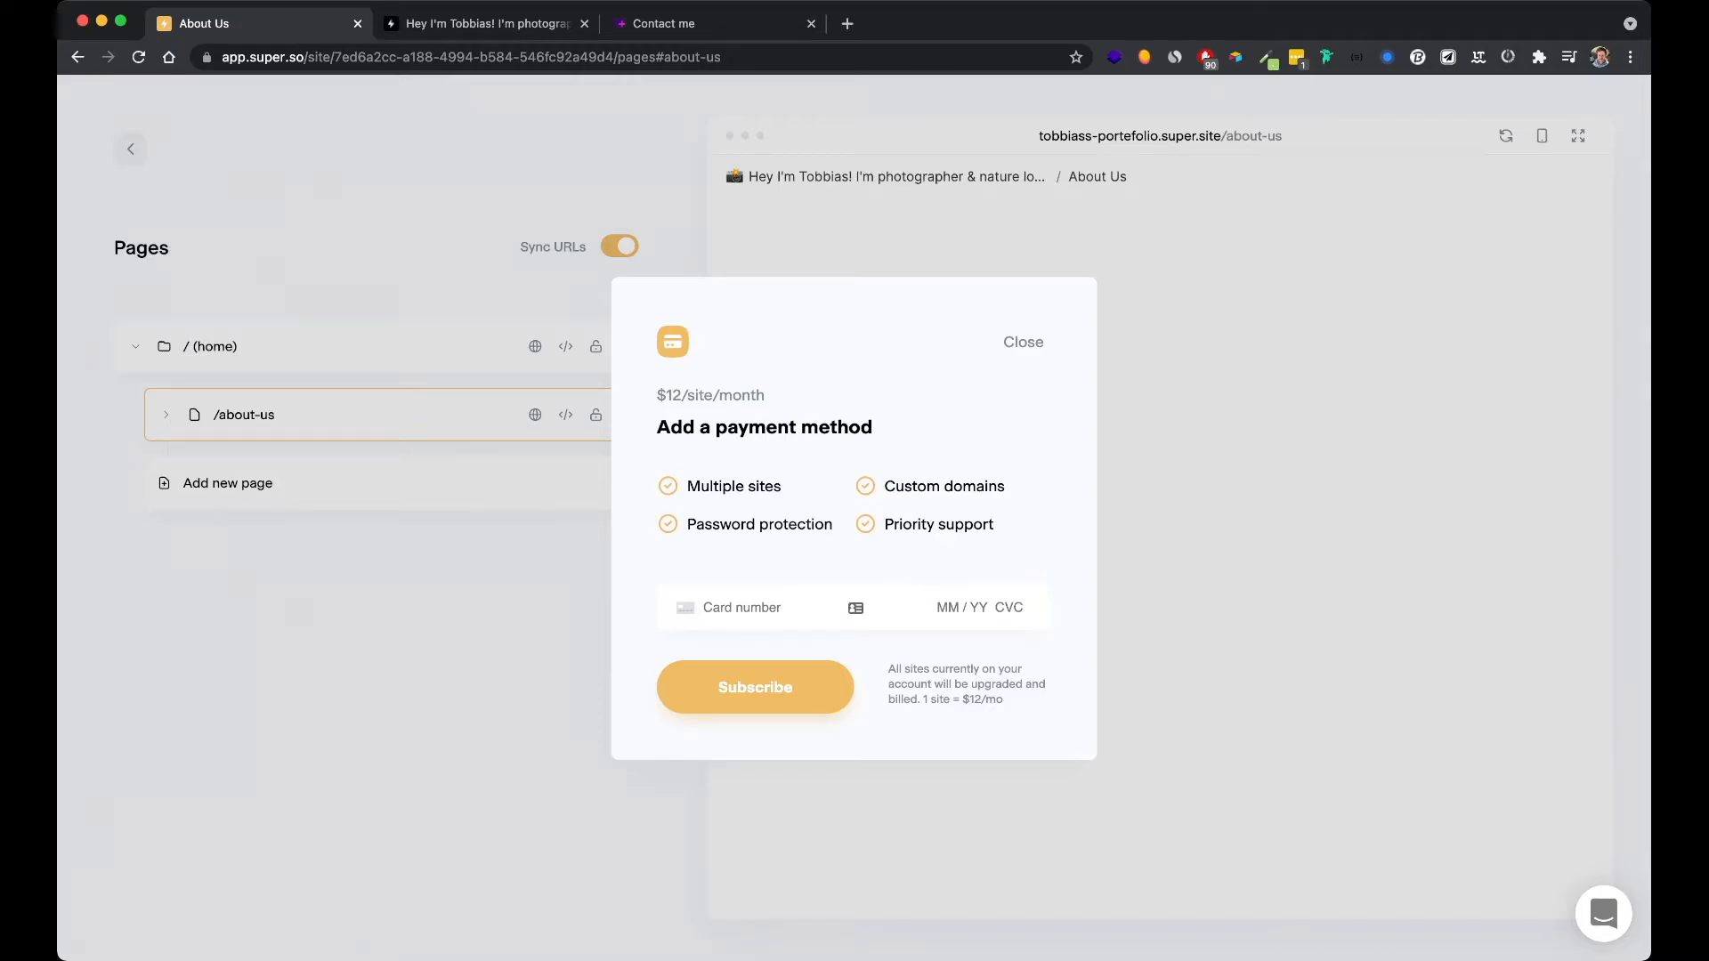
pyautogui.press('Escape')
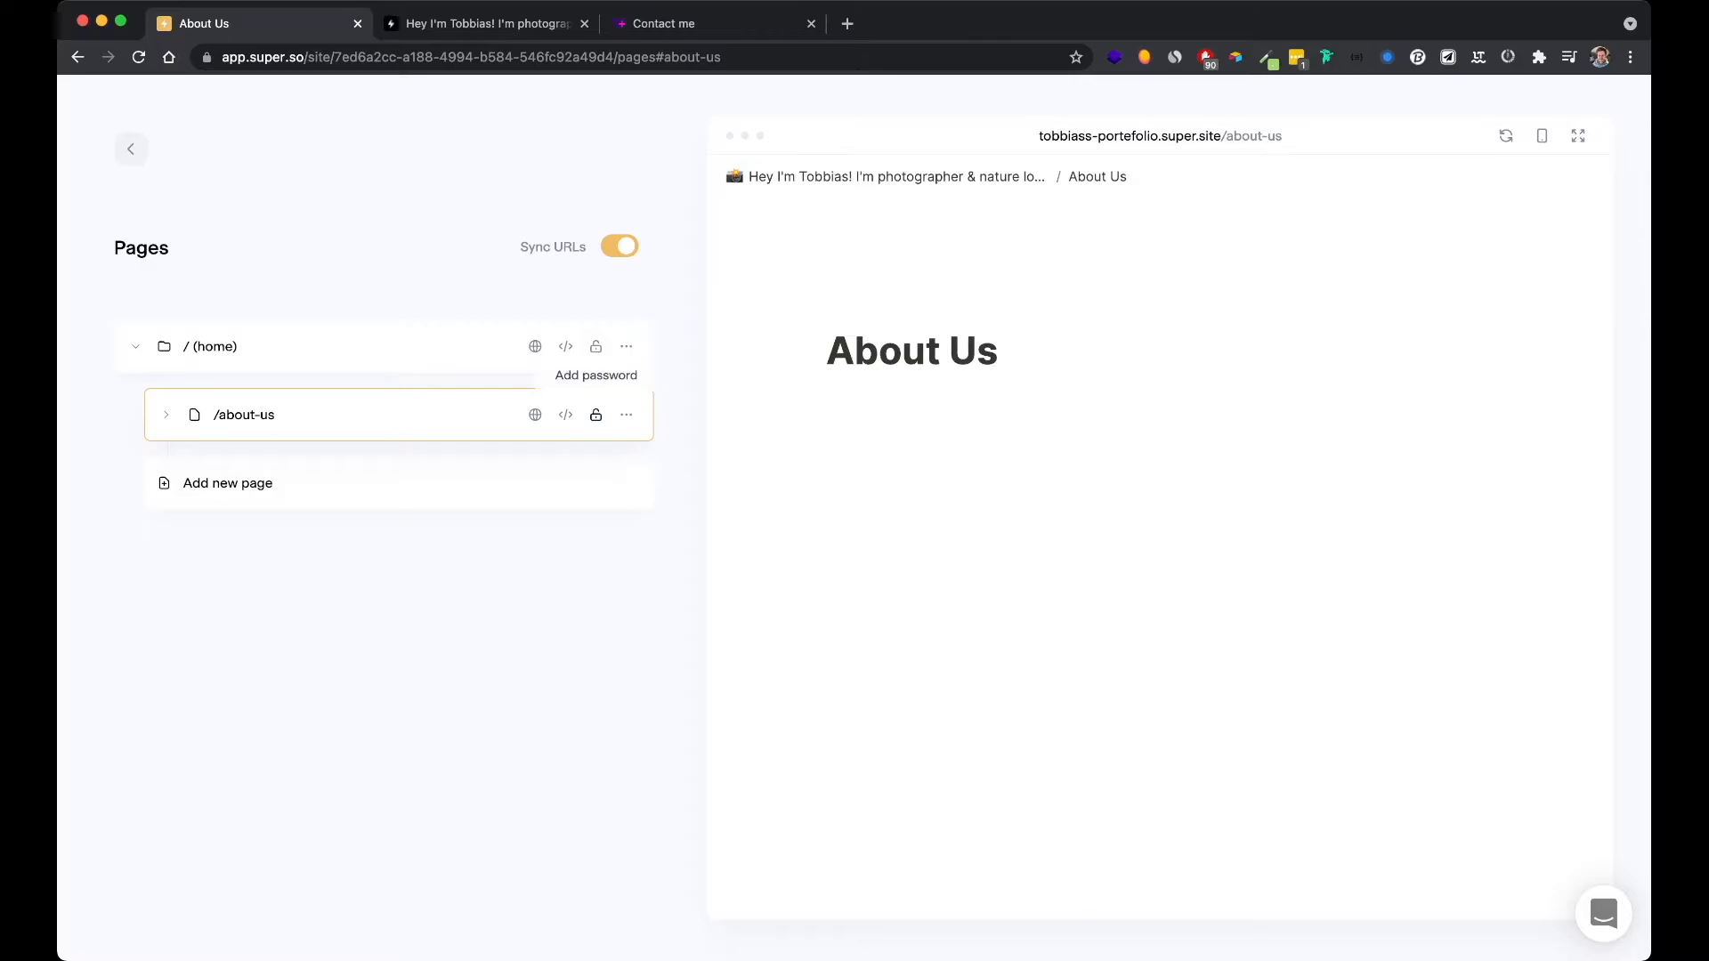
pyautogui.click(596, 414)
pyautogui.press('Escape')
pyautogui.click(626, 415)
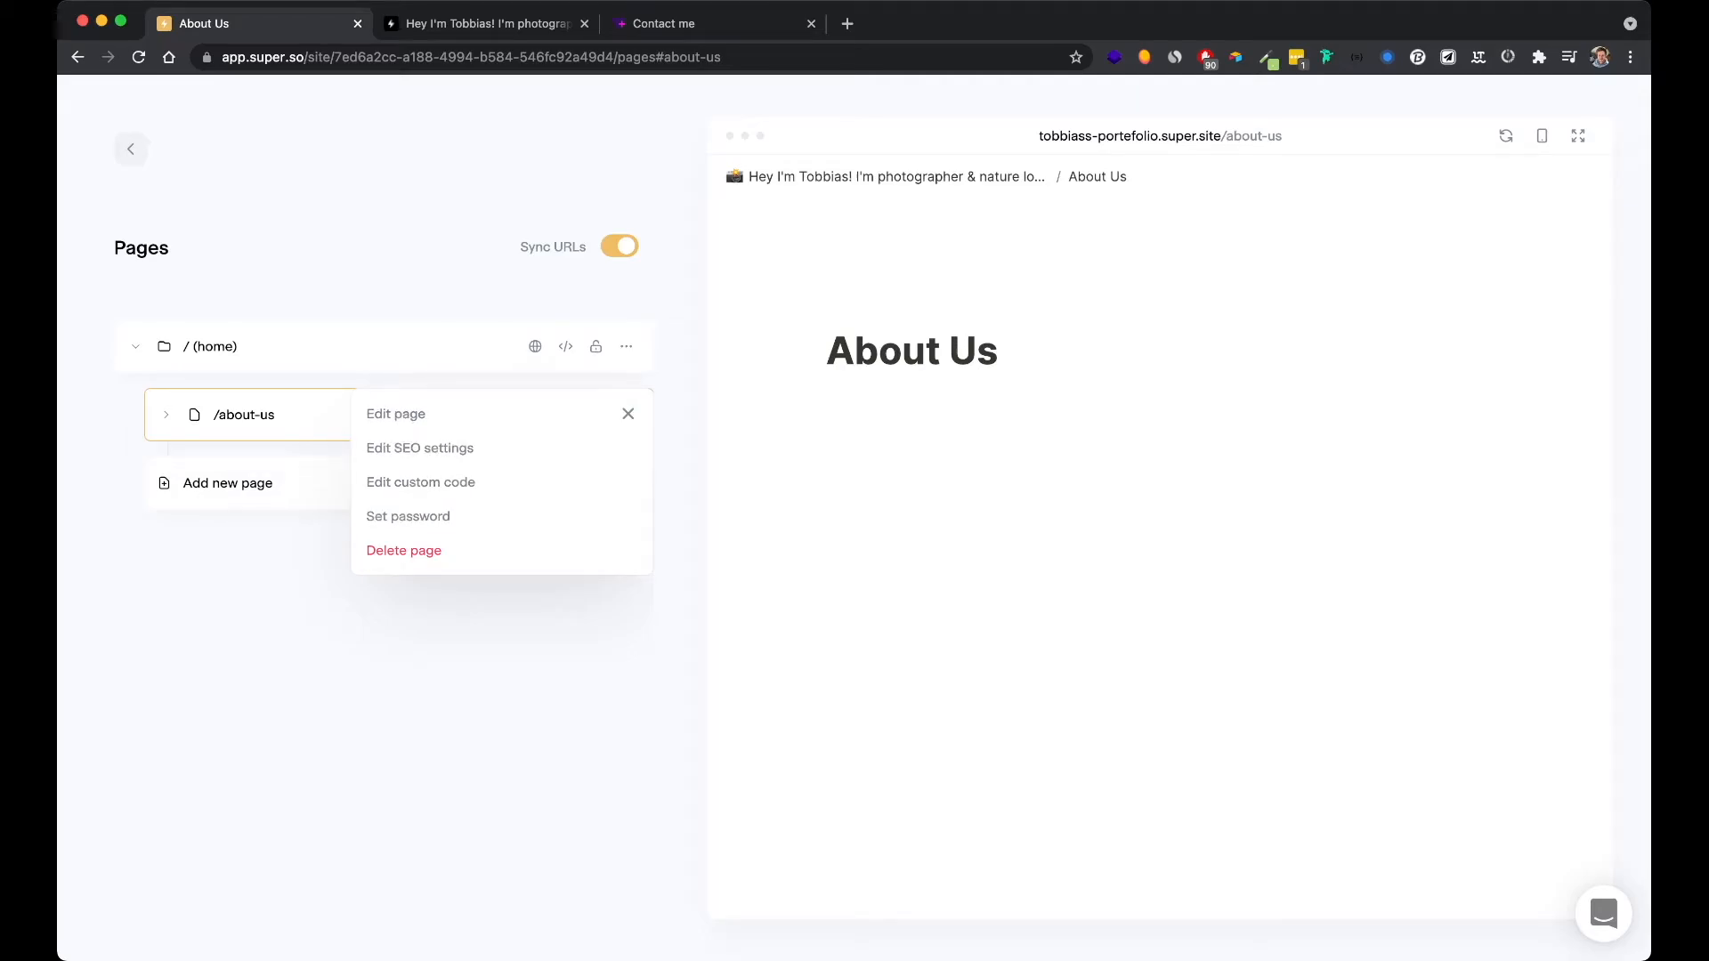
pyautogui.press('Escape')
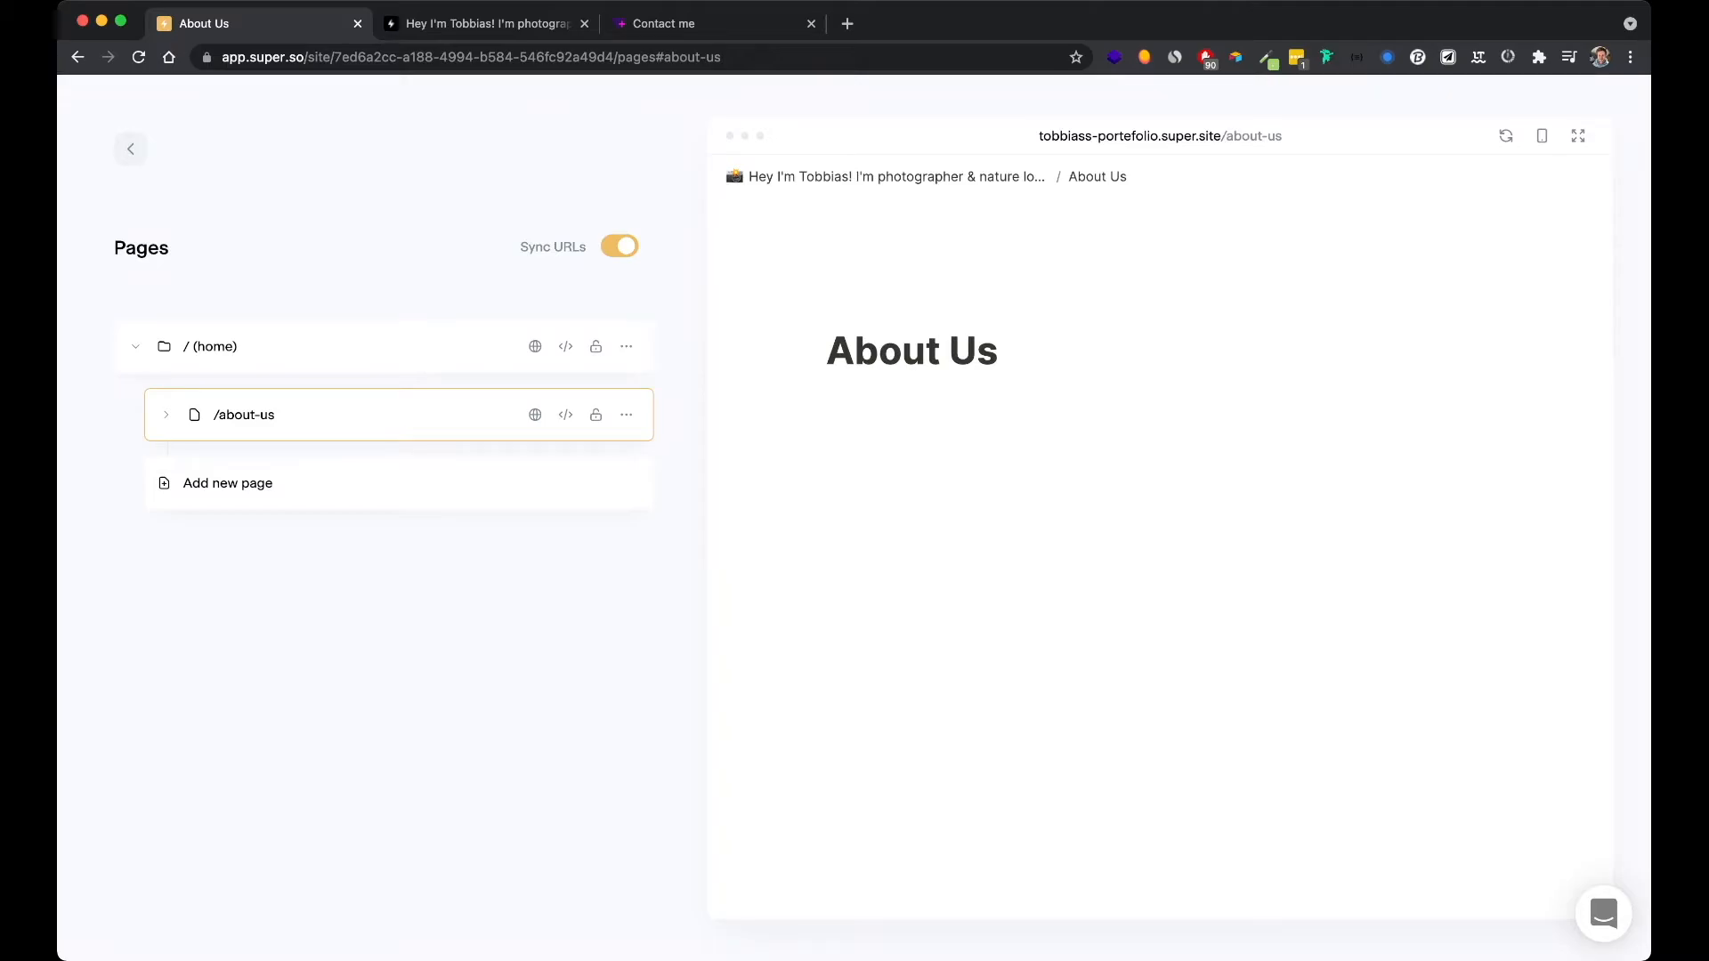
# Review the site's Options, including language, favicon, indexing, page properties and search, and return the preview to the home page
pyautogui.click(131, 148)
pyautogui.click(145, 375)
pyautogui.scroll(-3, 312, 508)
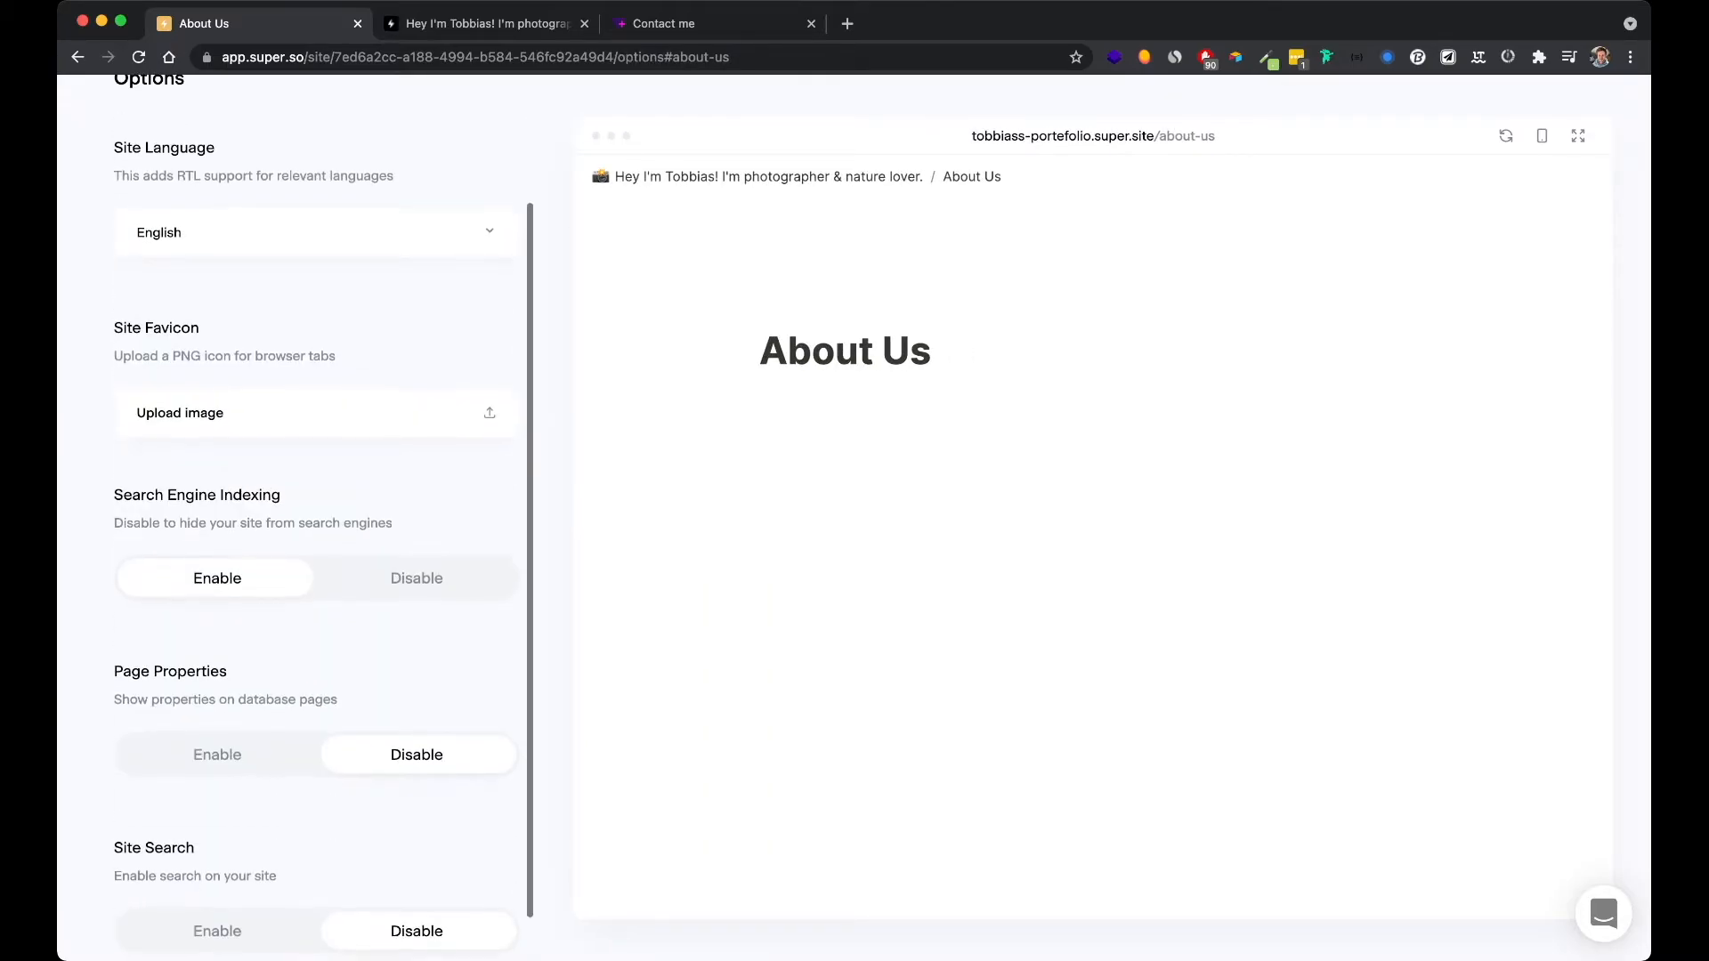
pyautogui.scroll(3, 311, 507)
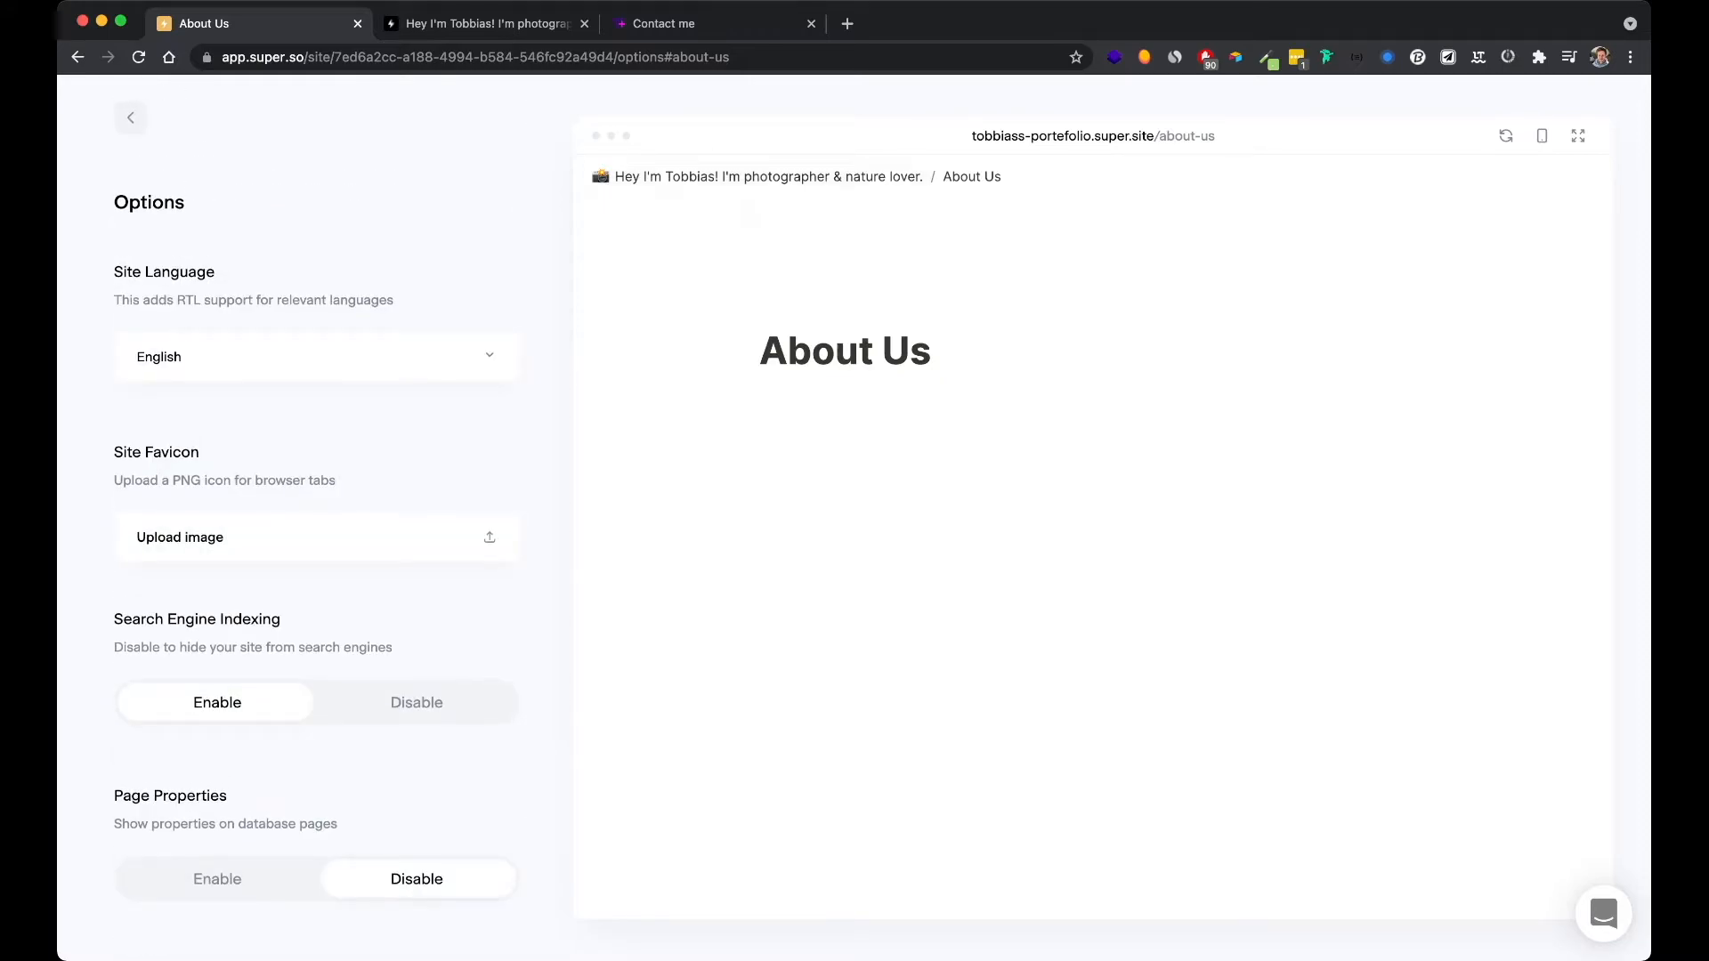
pyautogui.click(757, 177)
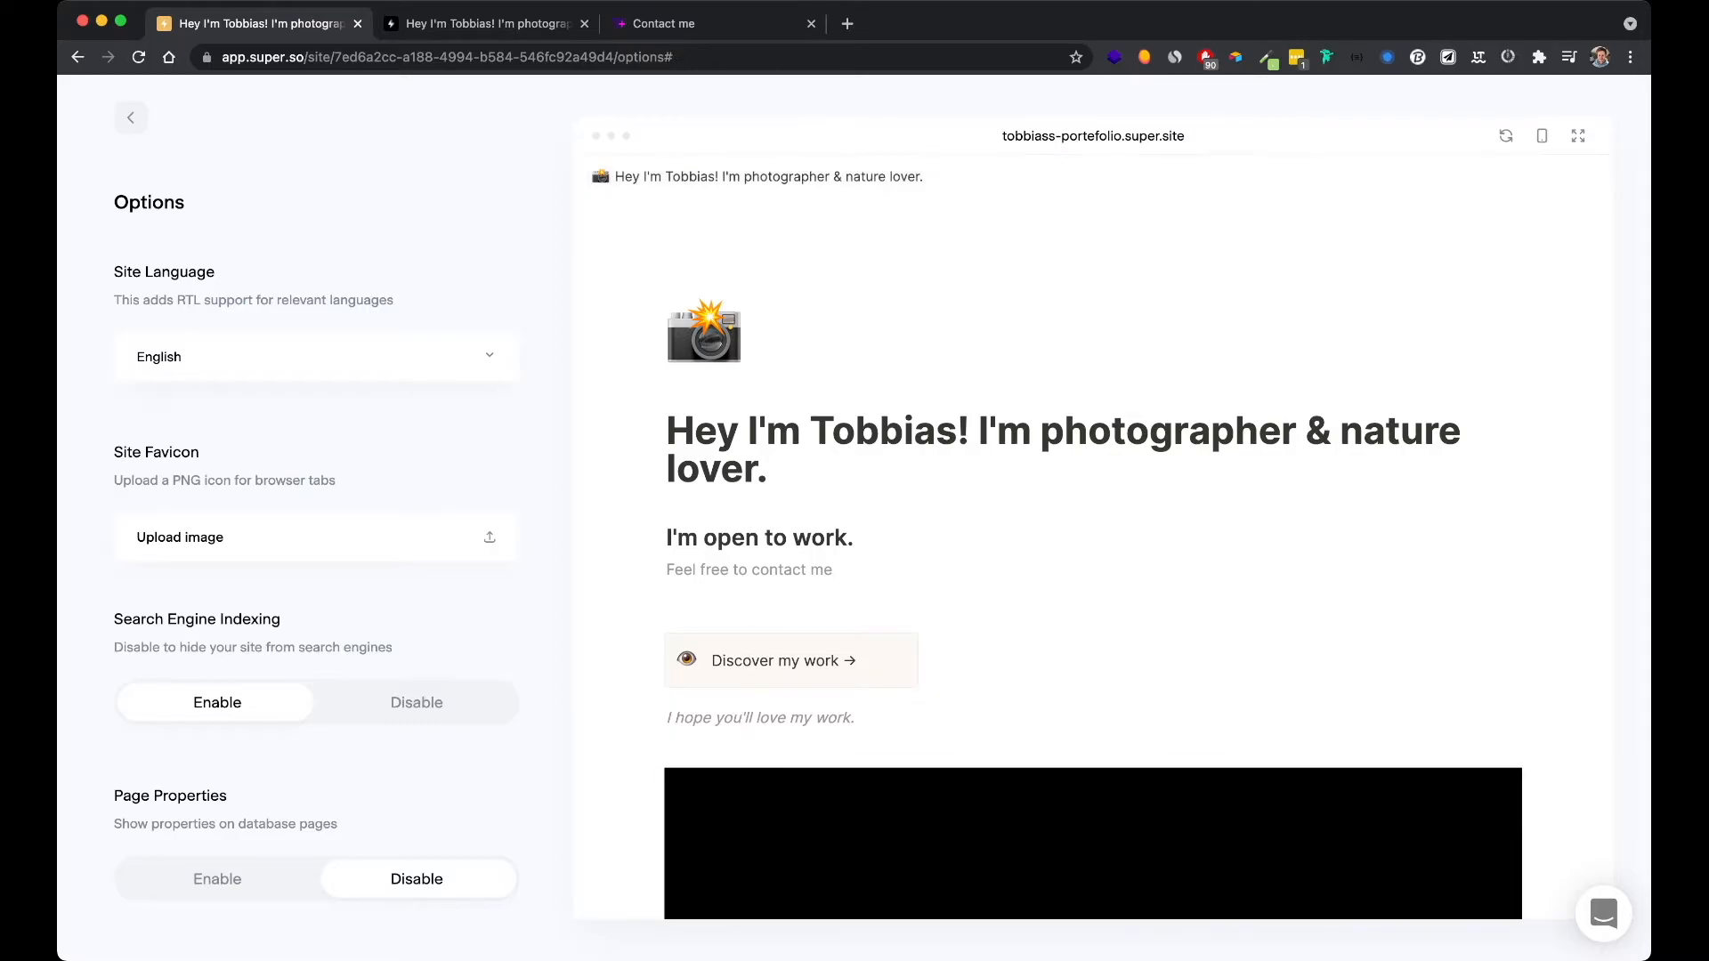
pyautogui.scroll(-5, 312, 517)
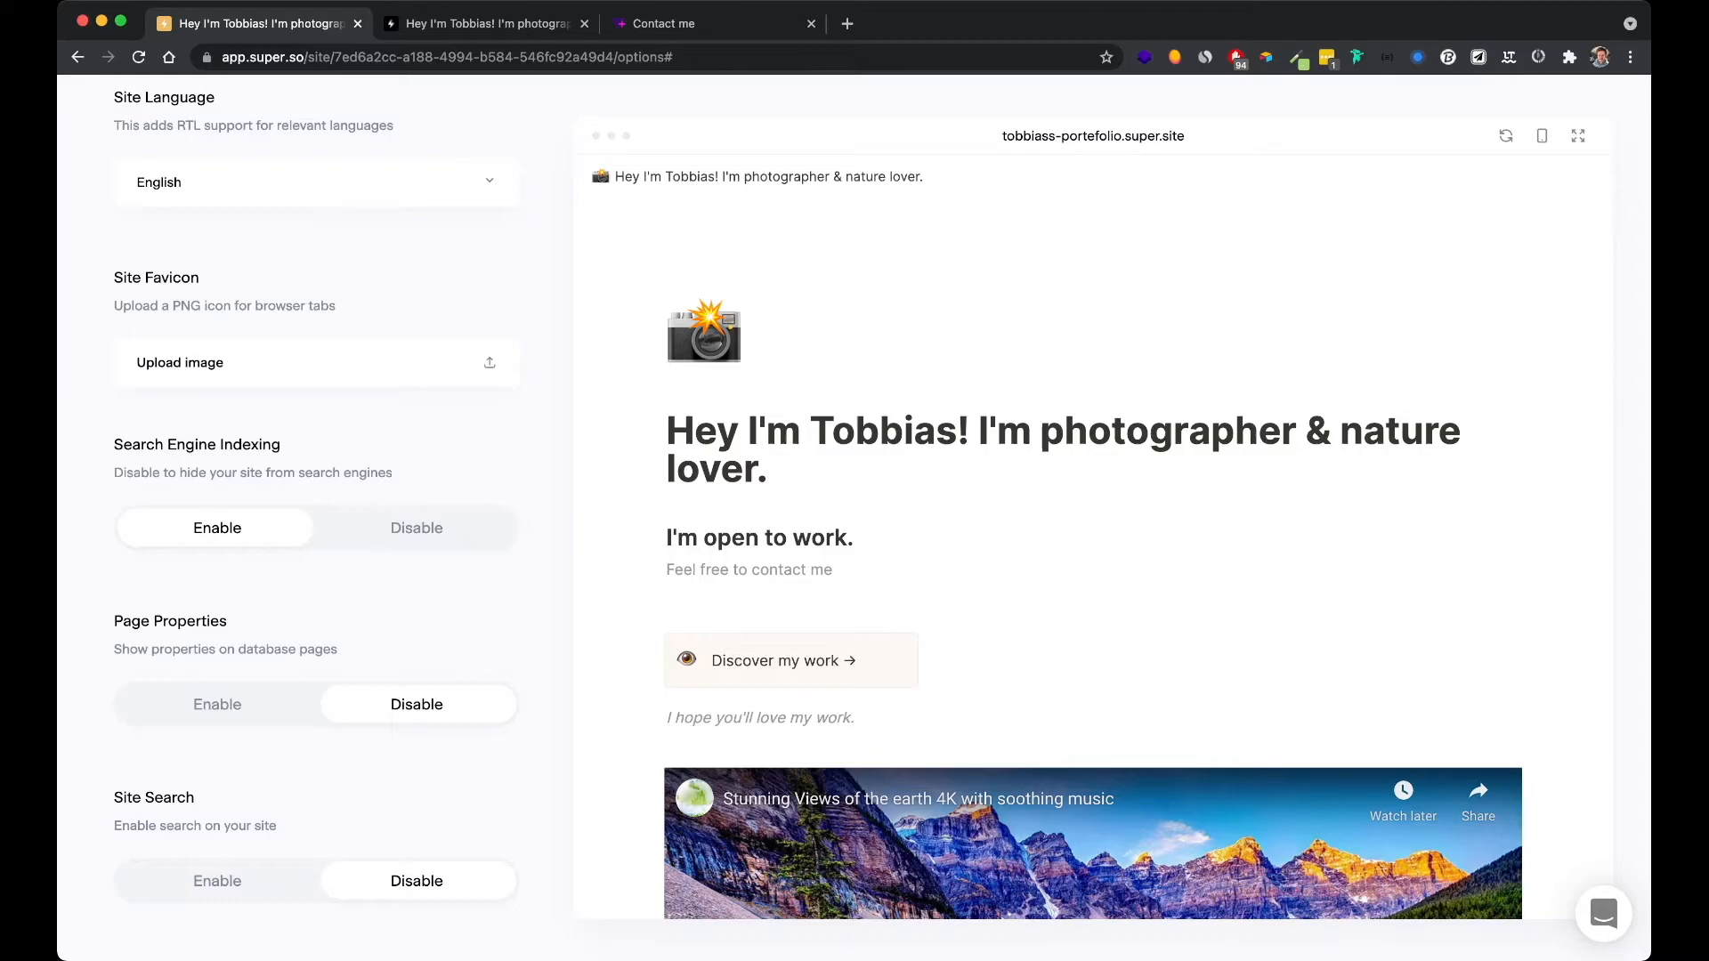
pyautogui.scroll(-1, 317, 534)
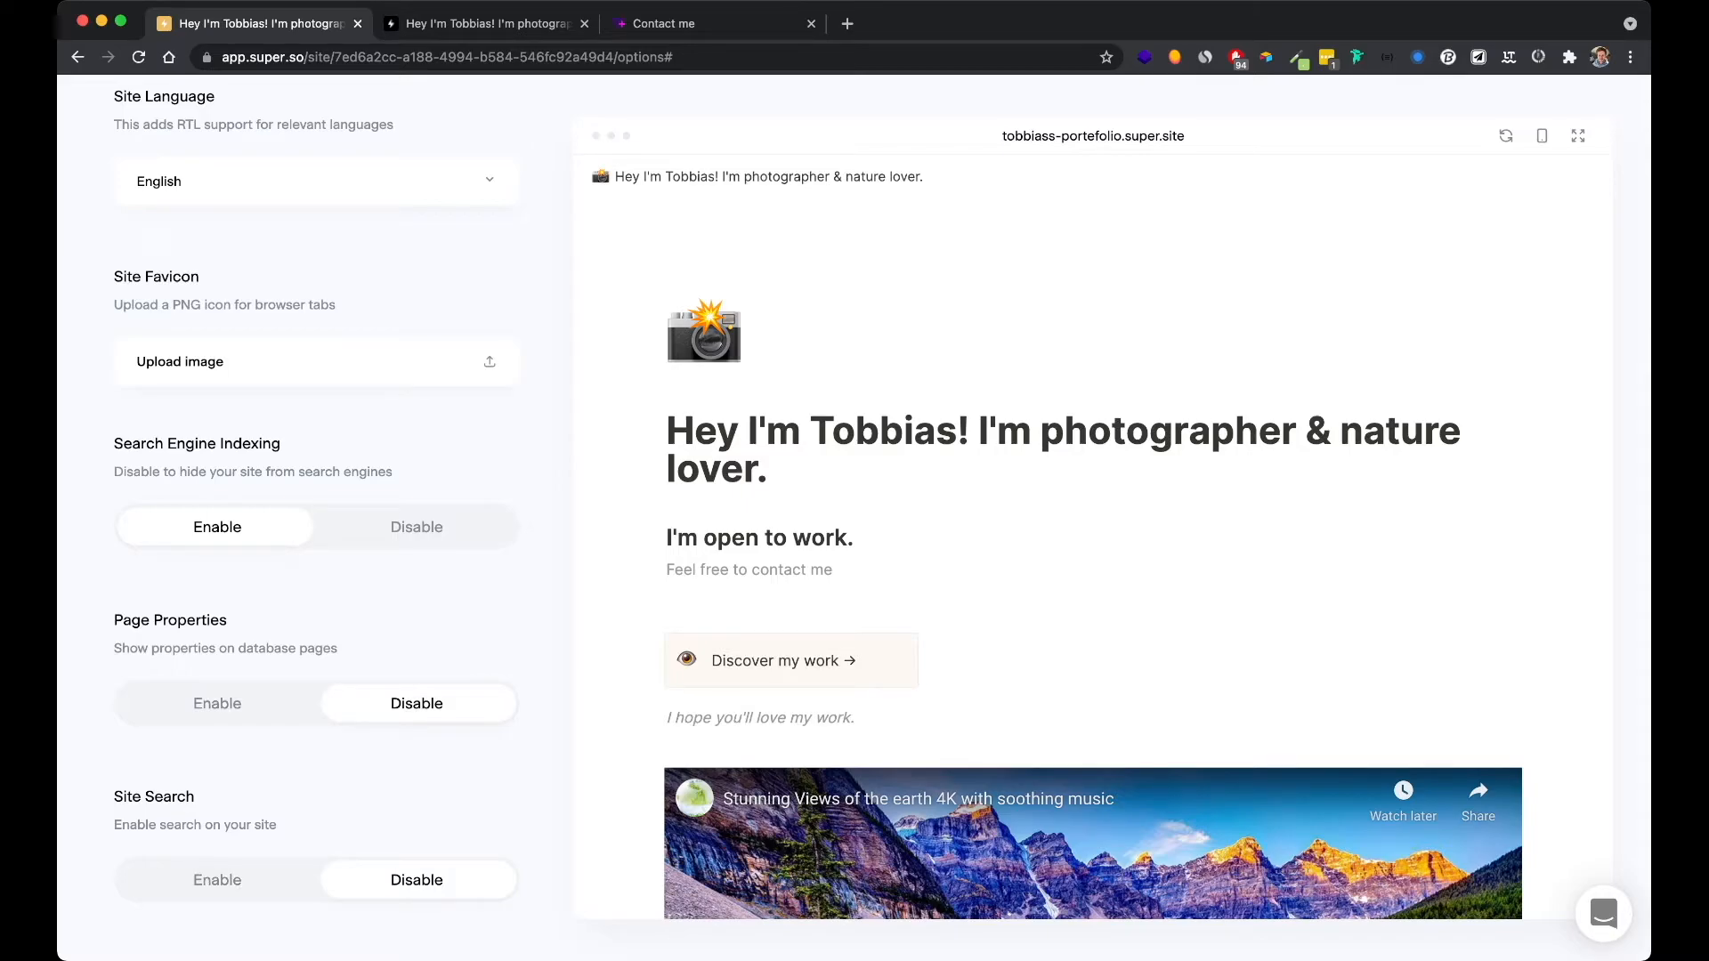
pyautogui.scroll(3, 317, 534)
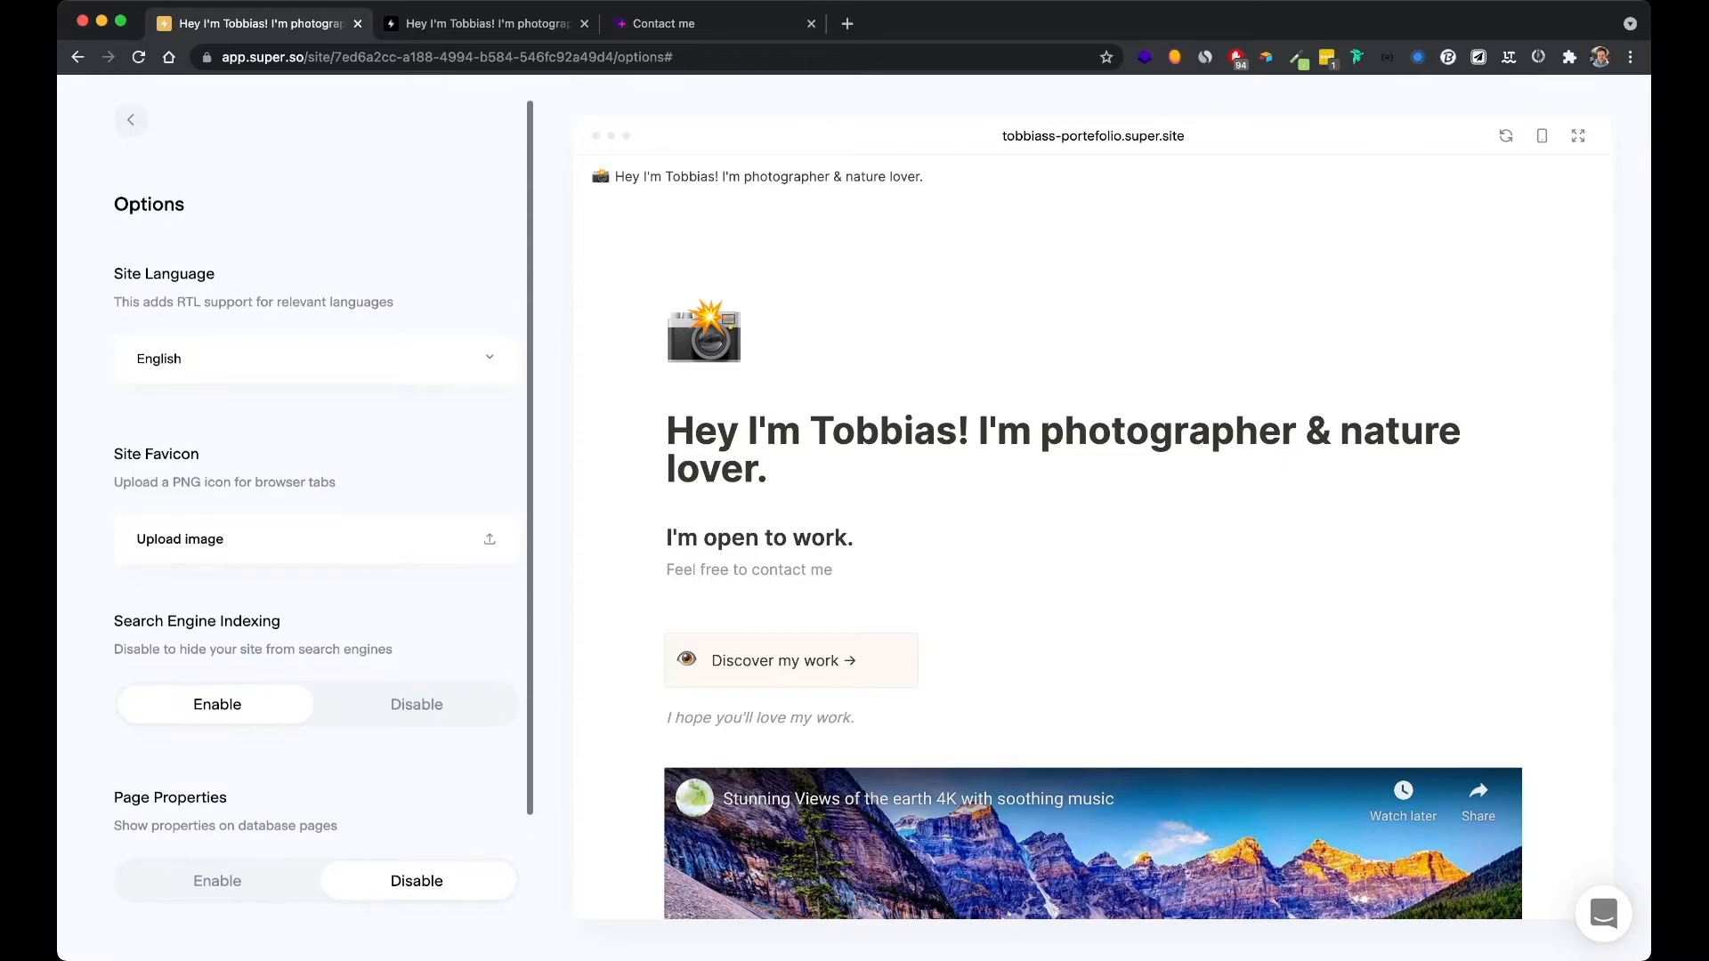
# Look over the language, favicon, indexing, page properties and search options once more and return to the site settings overview
pyautogui.scroll(-3, 317, 534)
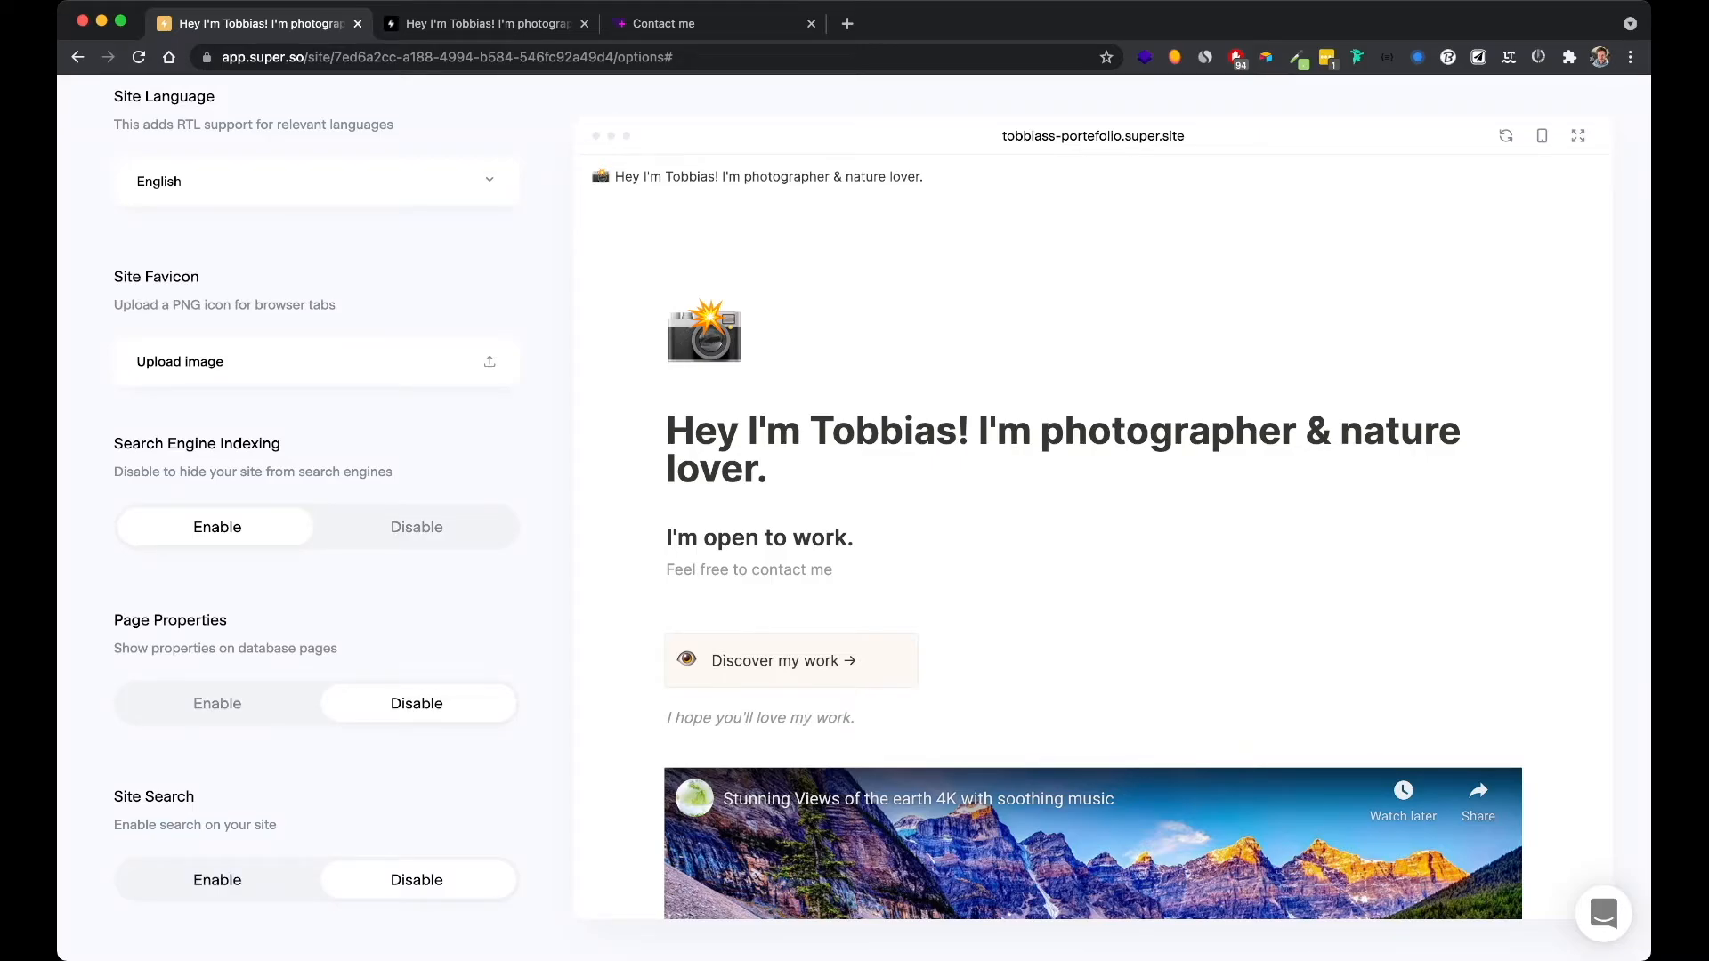
pyautogui.scroll(3, 312, 517)
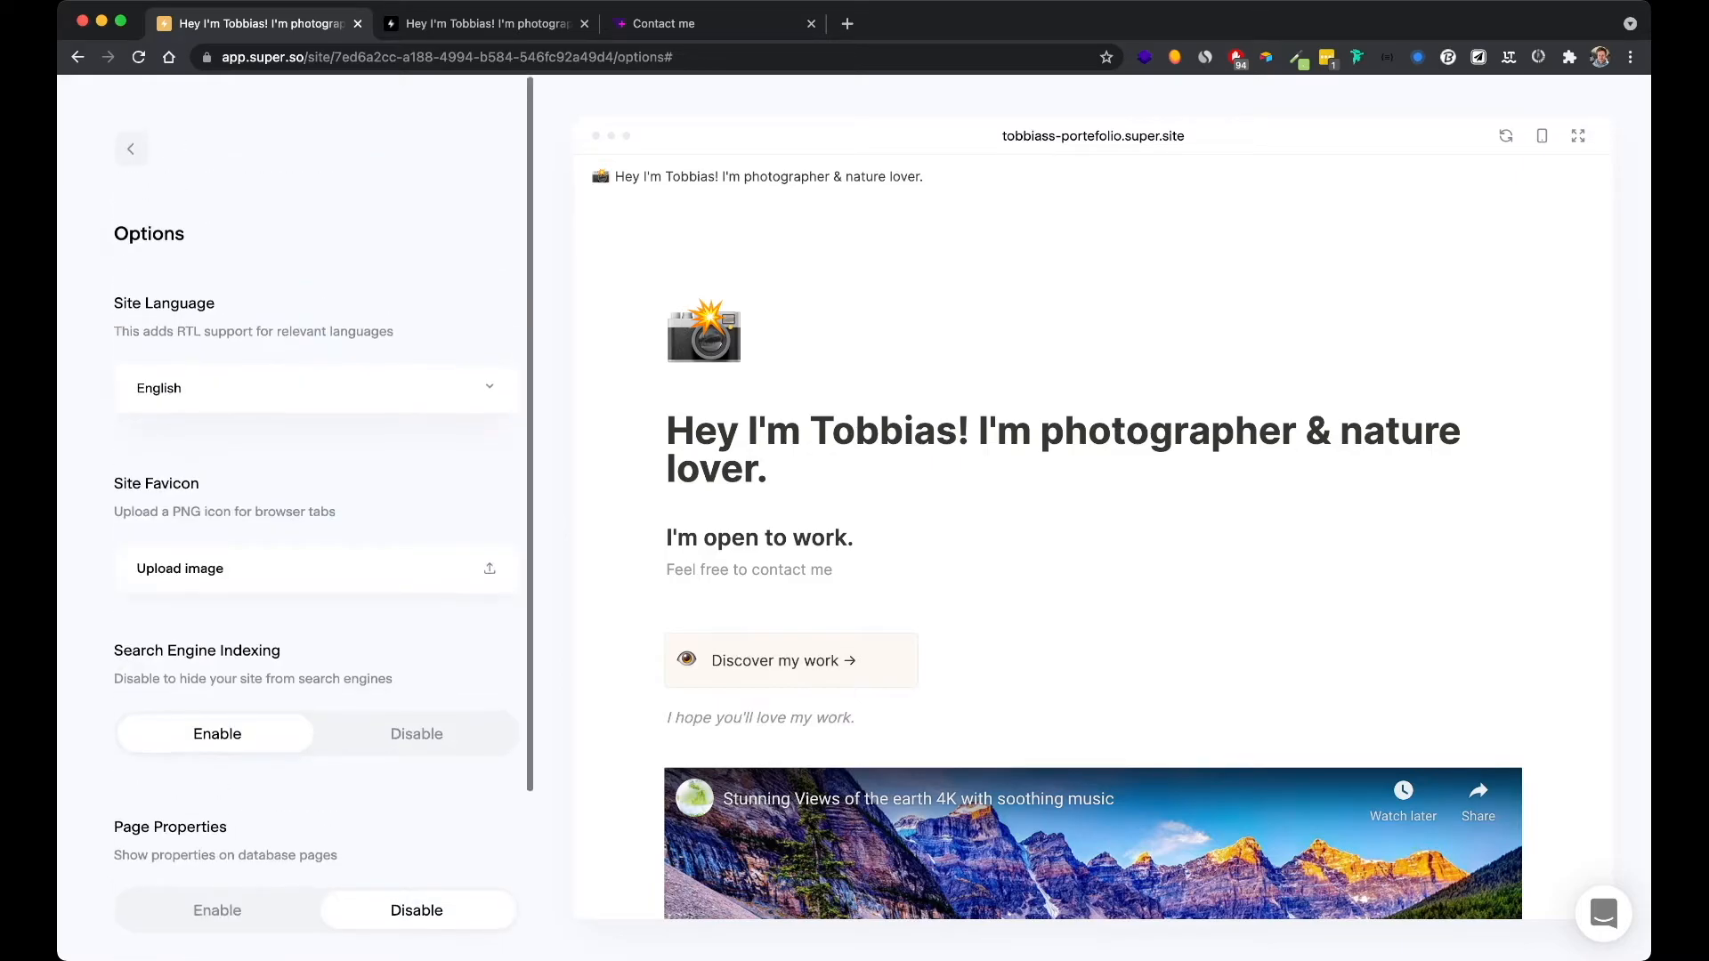
pyautogui.click(131, 149)
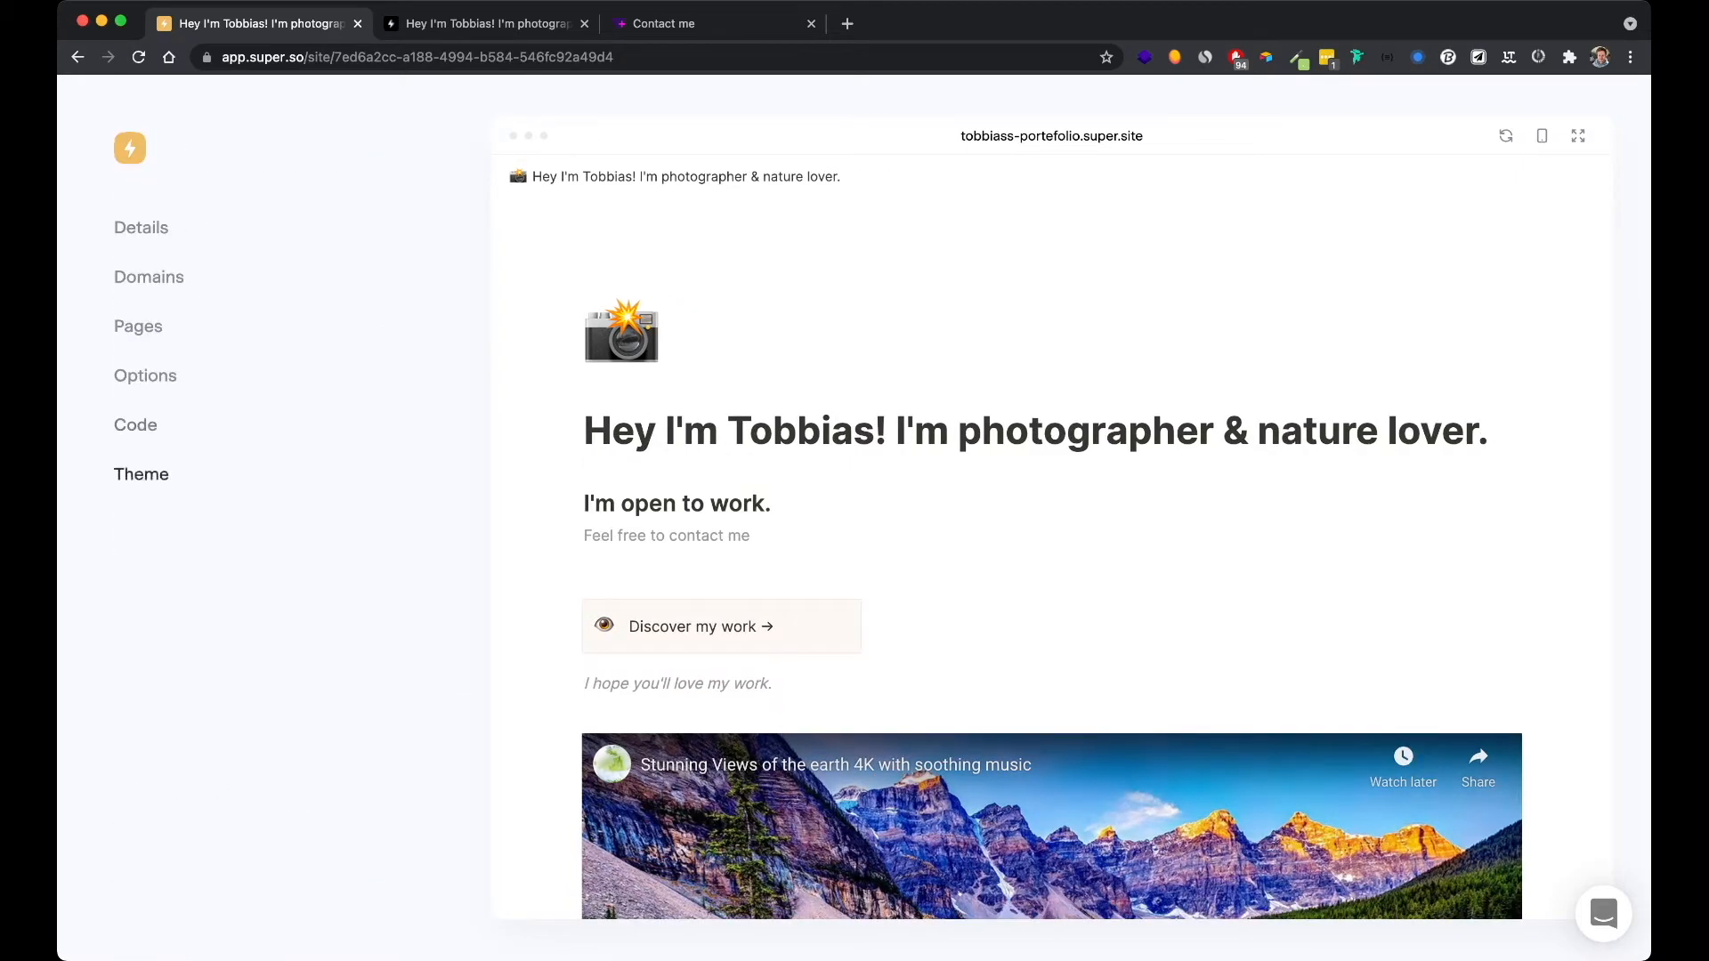
# Open the site's color themes and try Dark Mode, checking the preview through the "My work" section
pyautogui.click(141, 473)
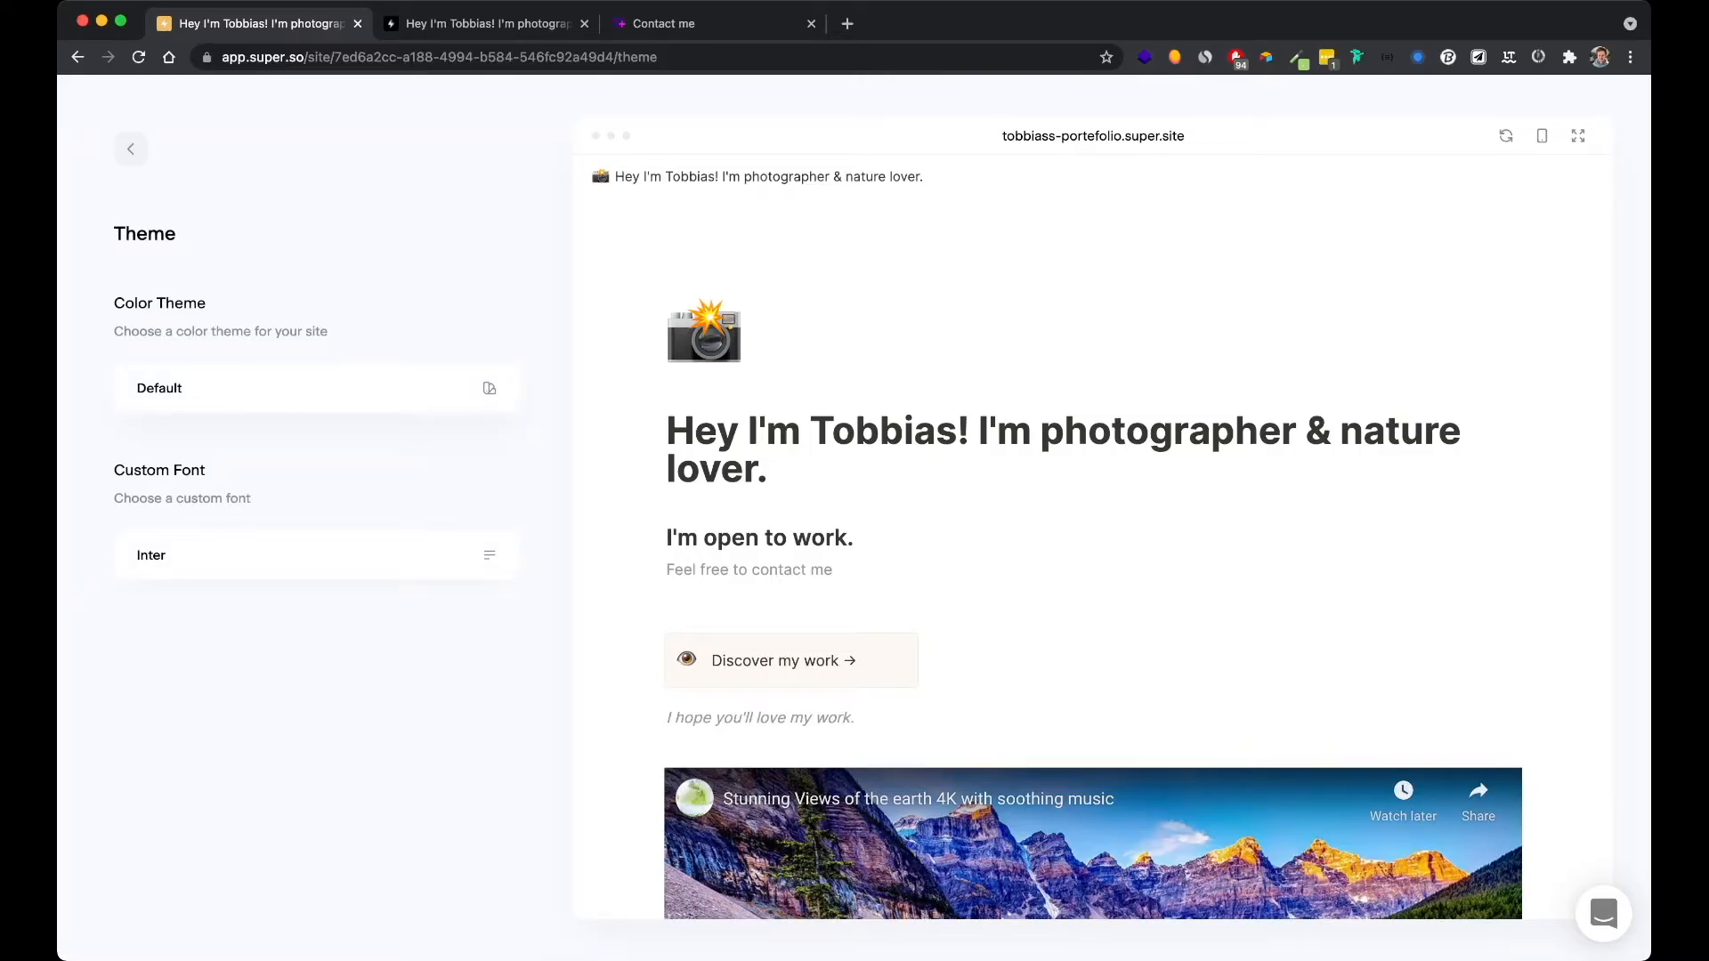
pyautogui.click(316, 388)
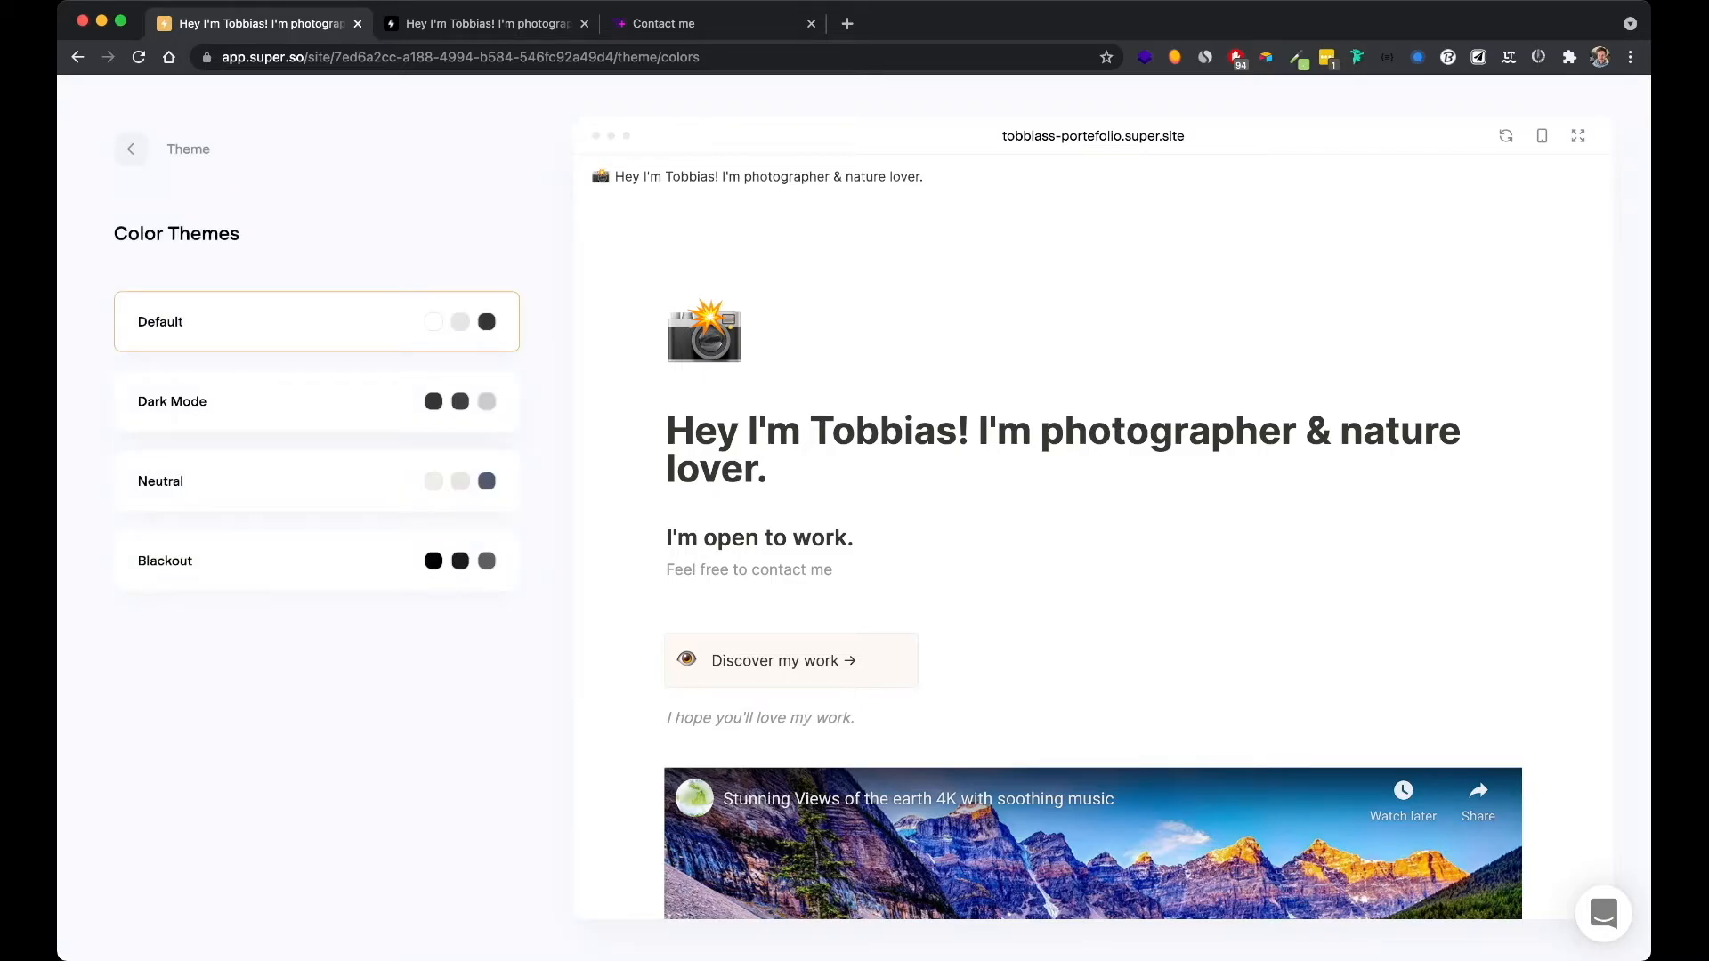
pyautogui.click(316, 401)
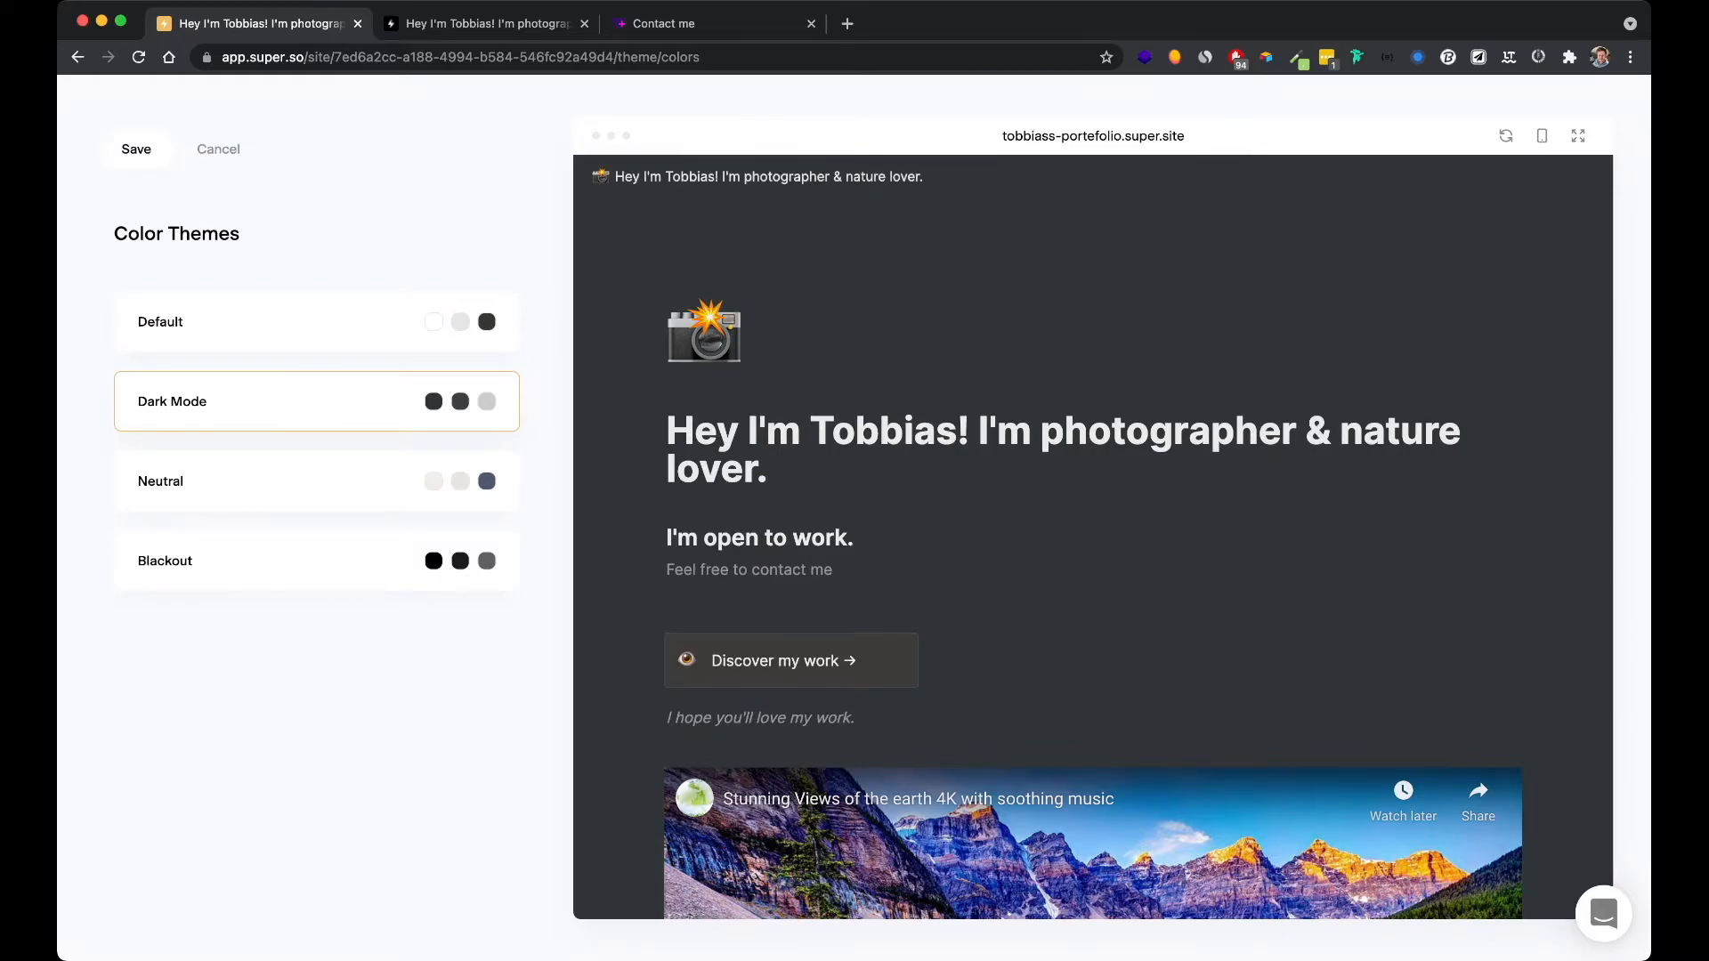
pyautogui.scroll(-20, 1086, 260)
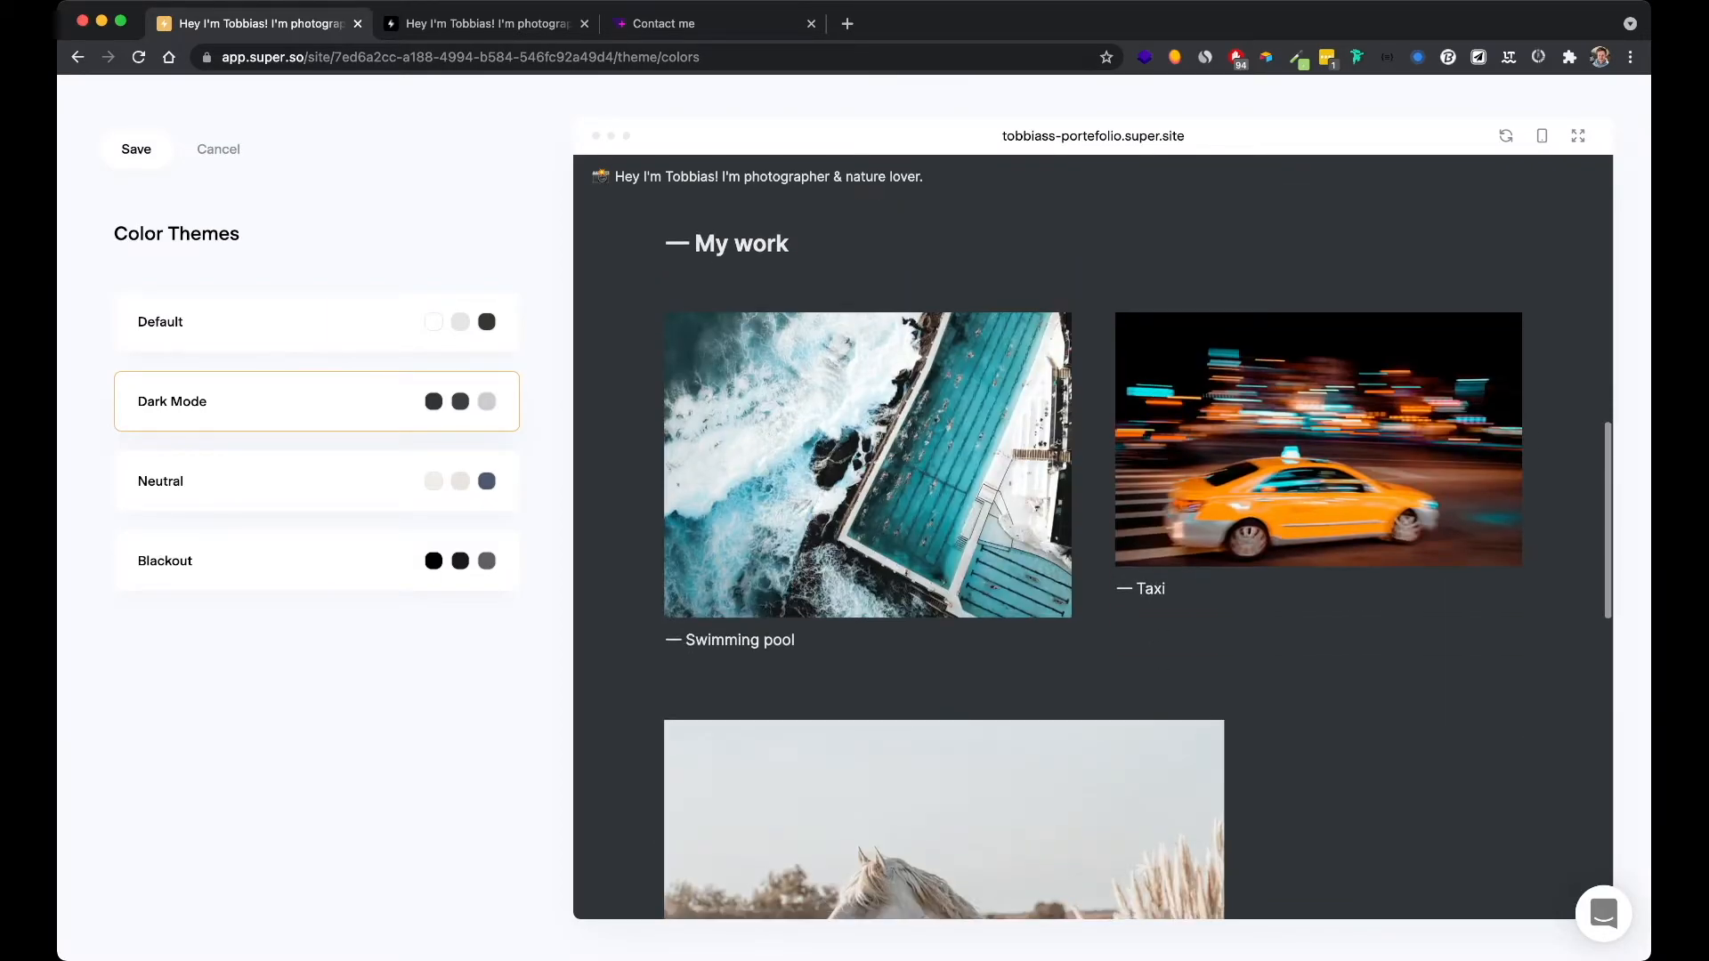
pyautogui.scroll(-2, 1086, 473)
pyautogui.scroll(17, 1086, 473)
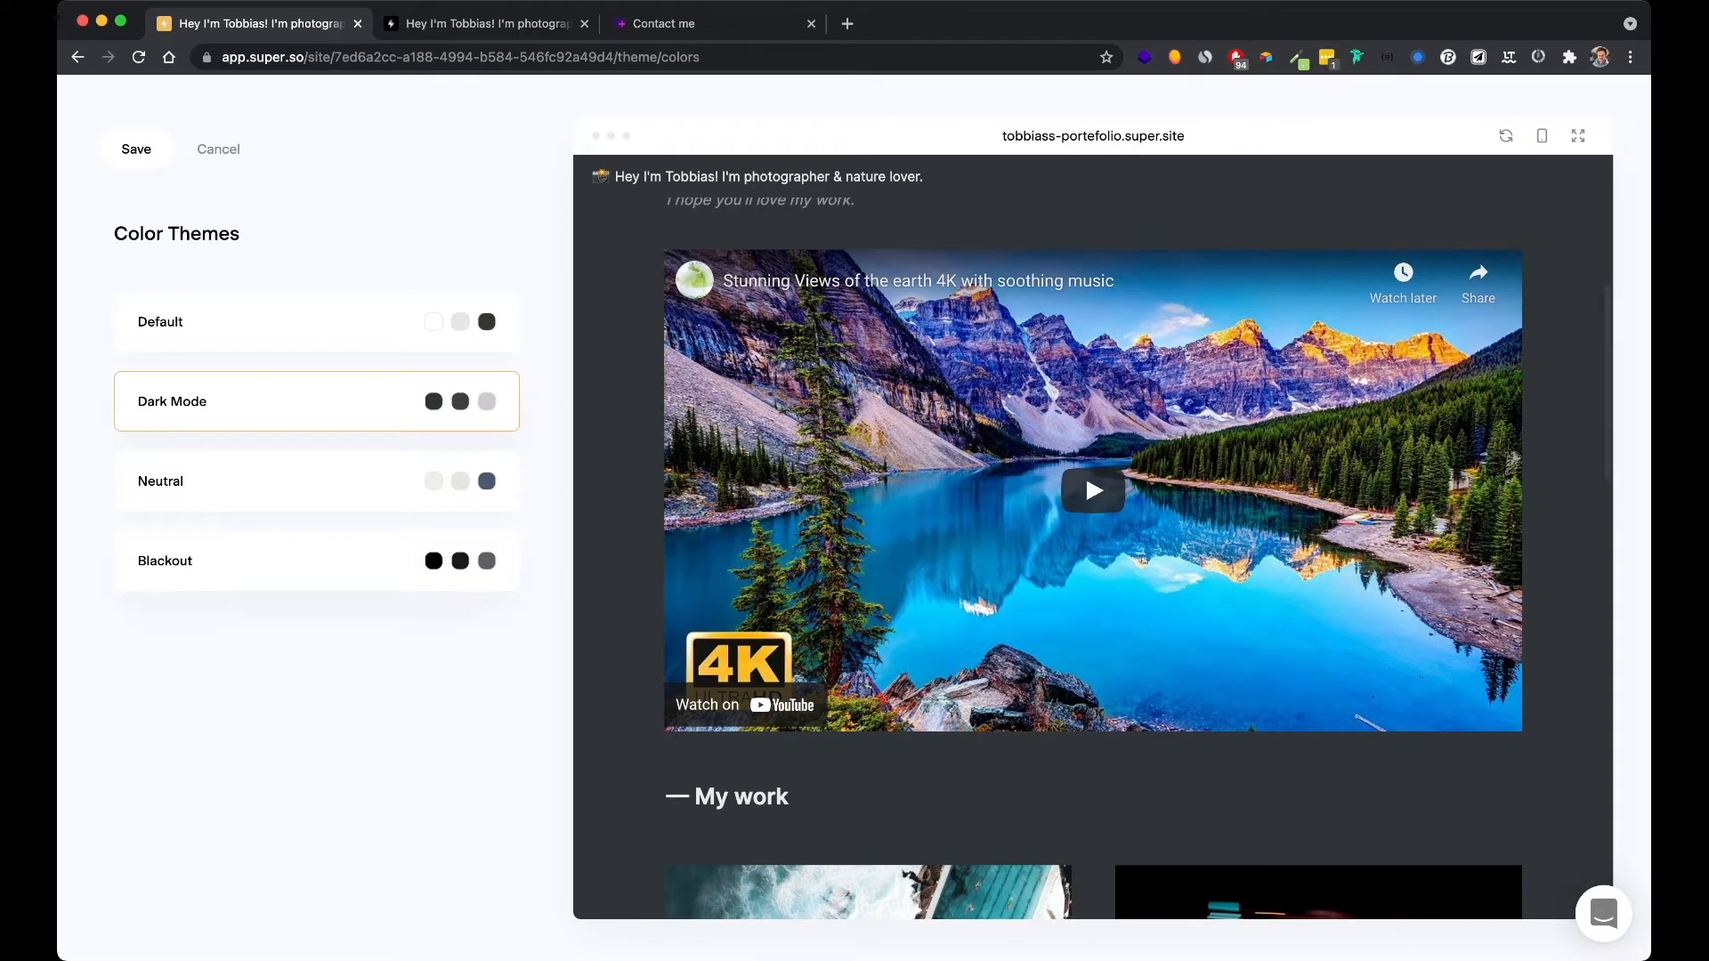
# Try the Blackout and Neutral color themes and check the upper part of the home page preview
pyautogui.click(316, 561)
pyautogui.scroll(3, 1093, 534)
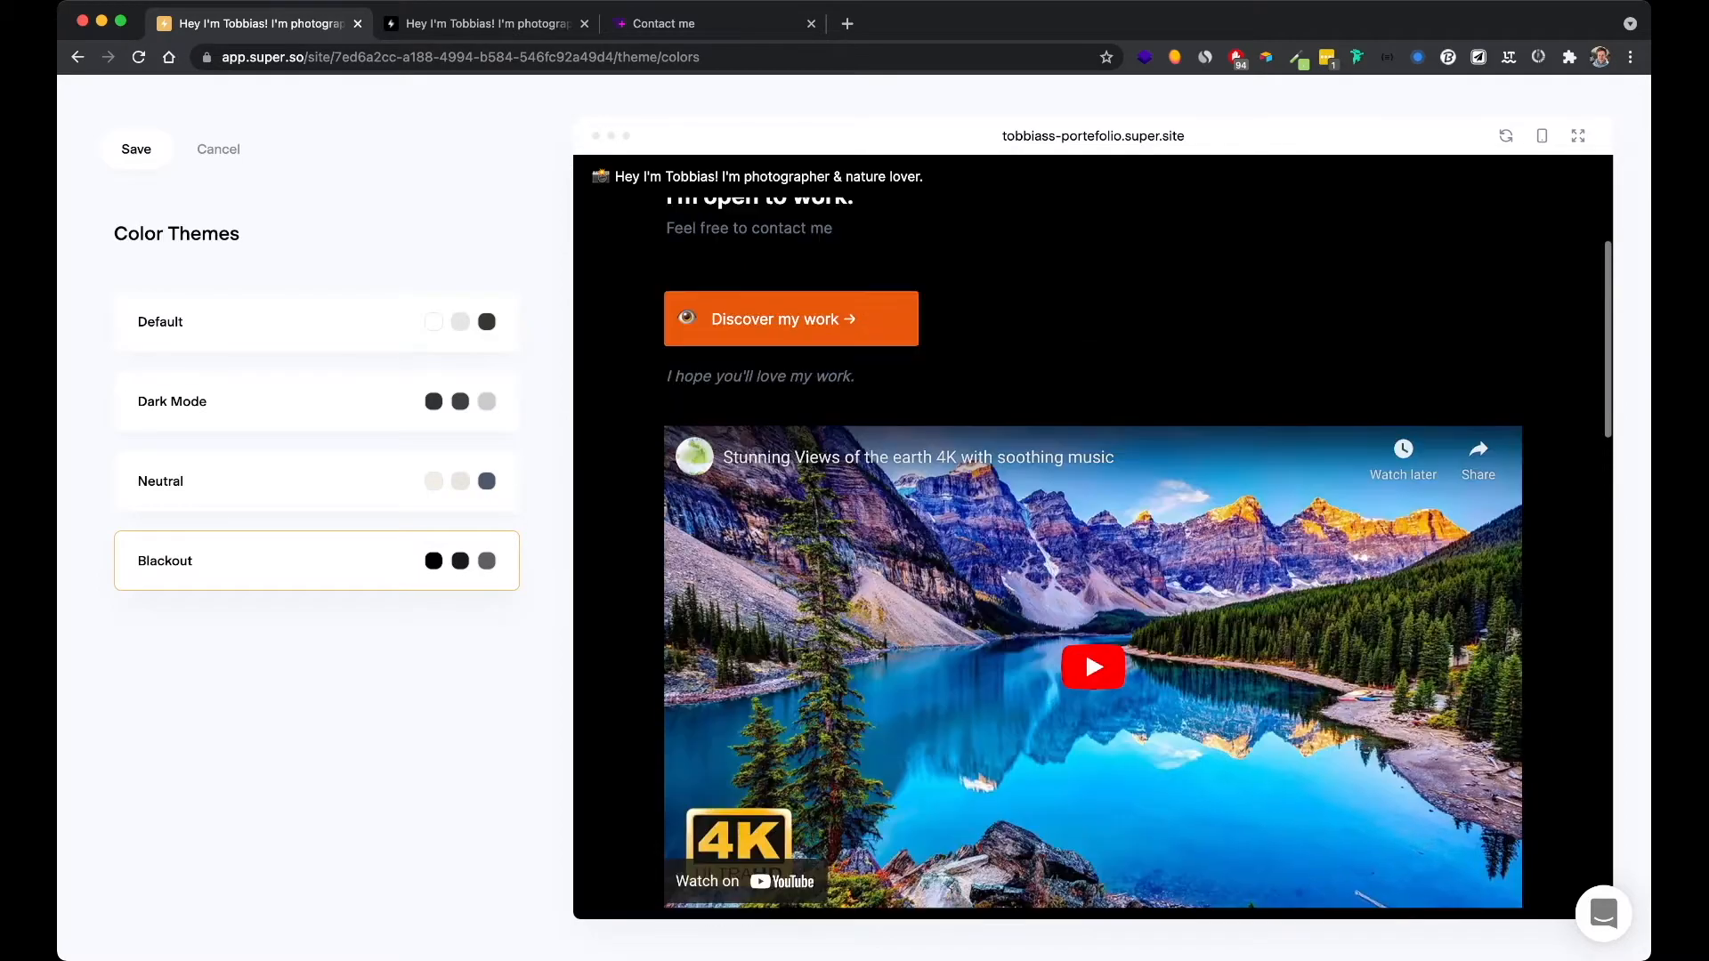
pyautogui.click(316, 480)
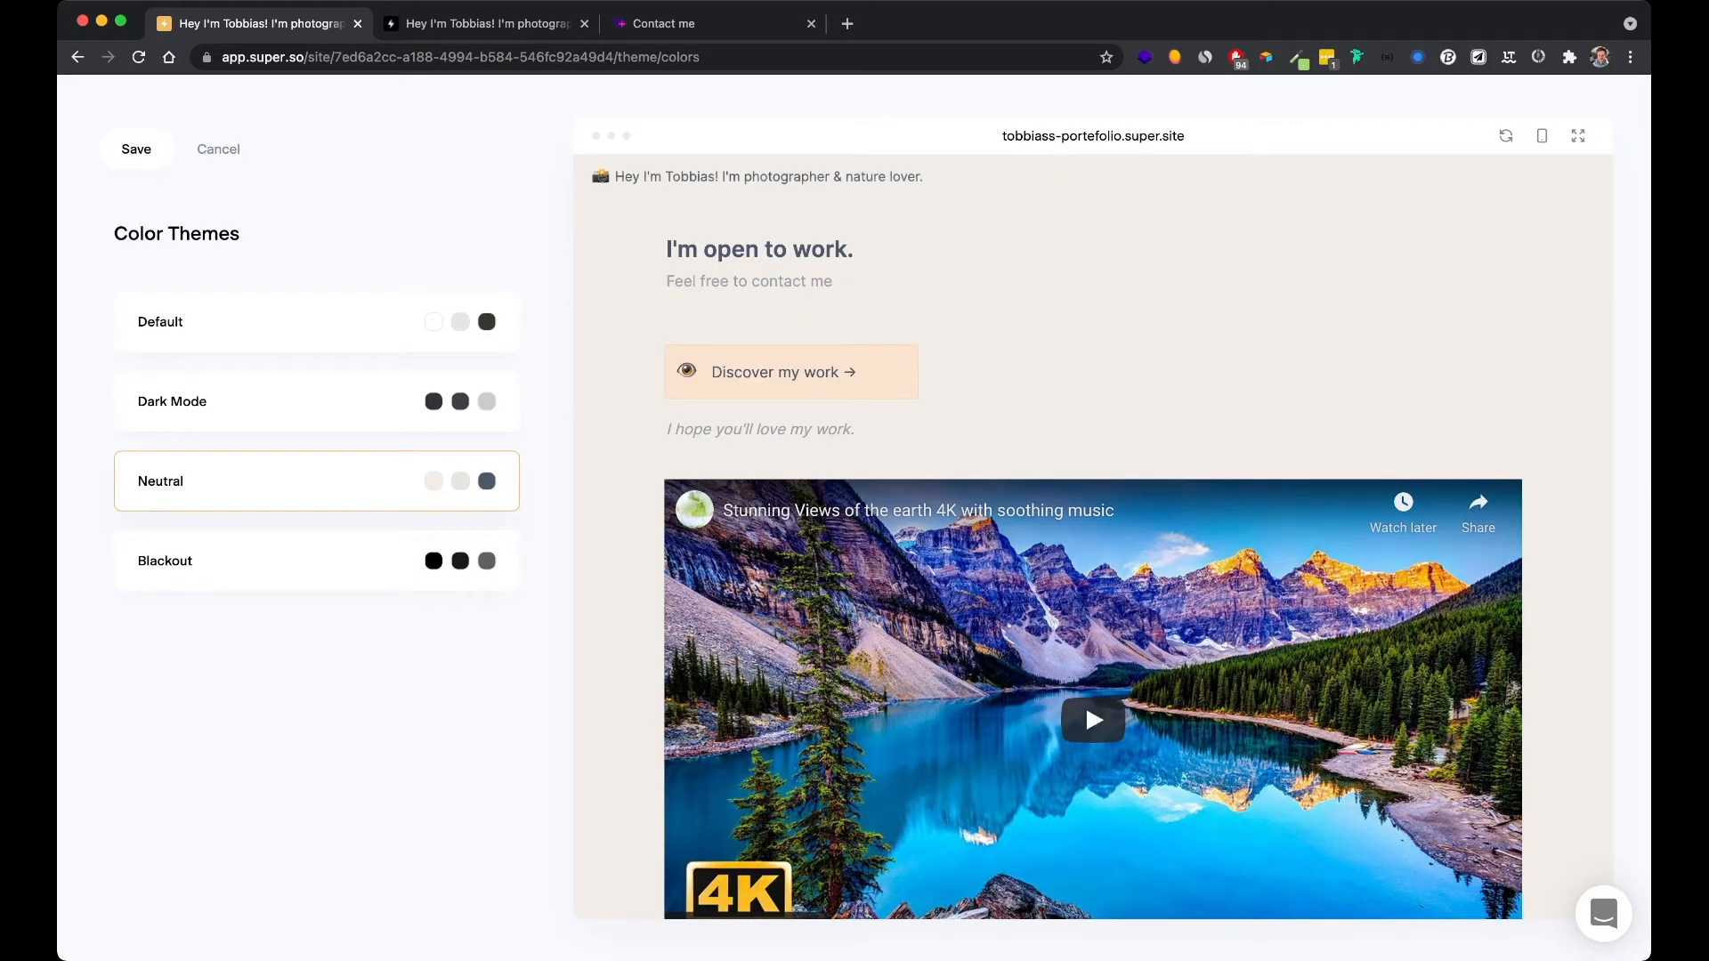
pyautogui.scroll(3, 1086, 703)
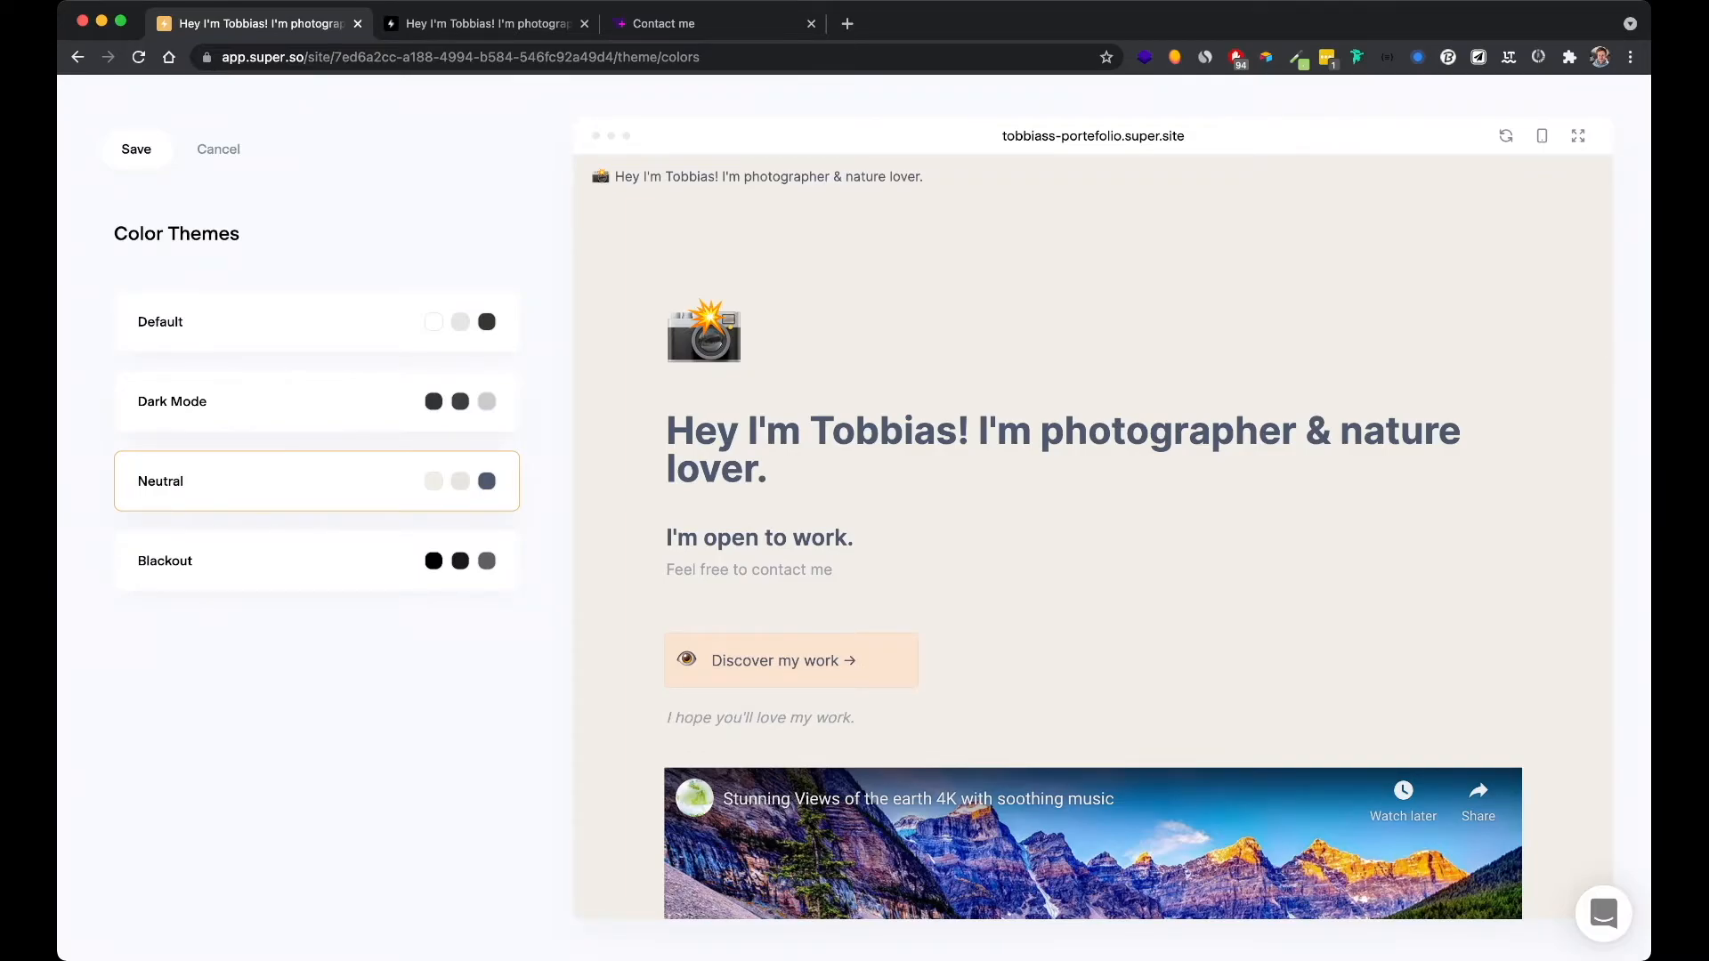
# Set the color theme to Default, check the preview, save it and return to the Theme settings
pyautogui.click(317, 322)
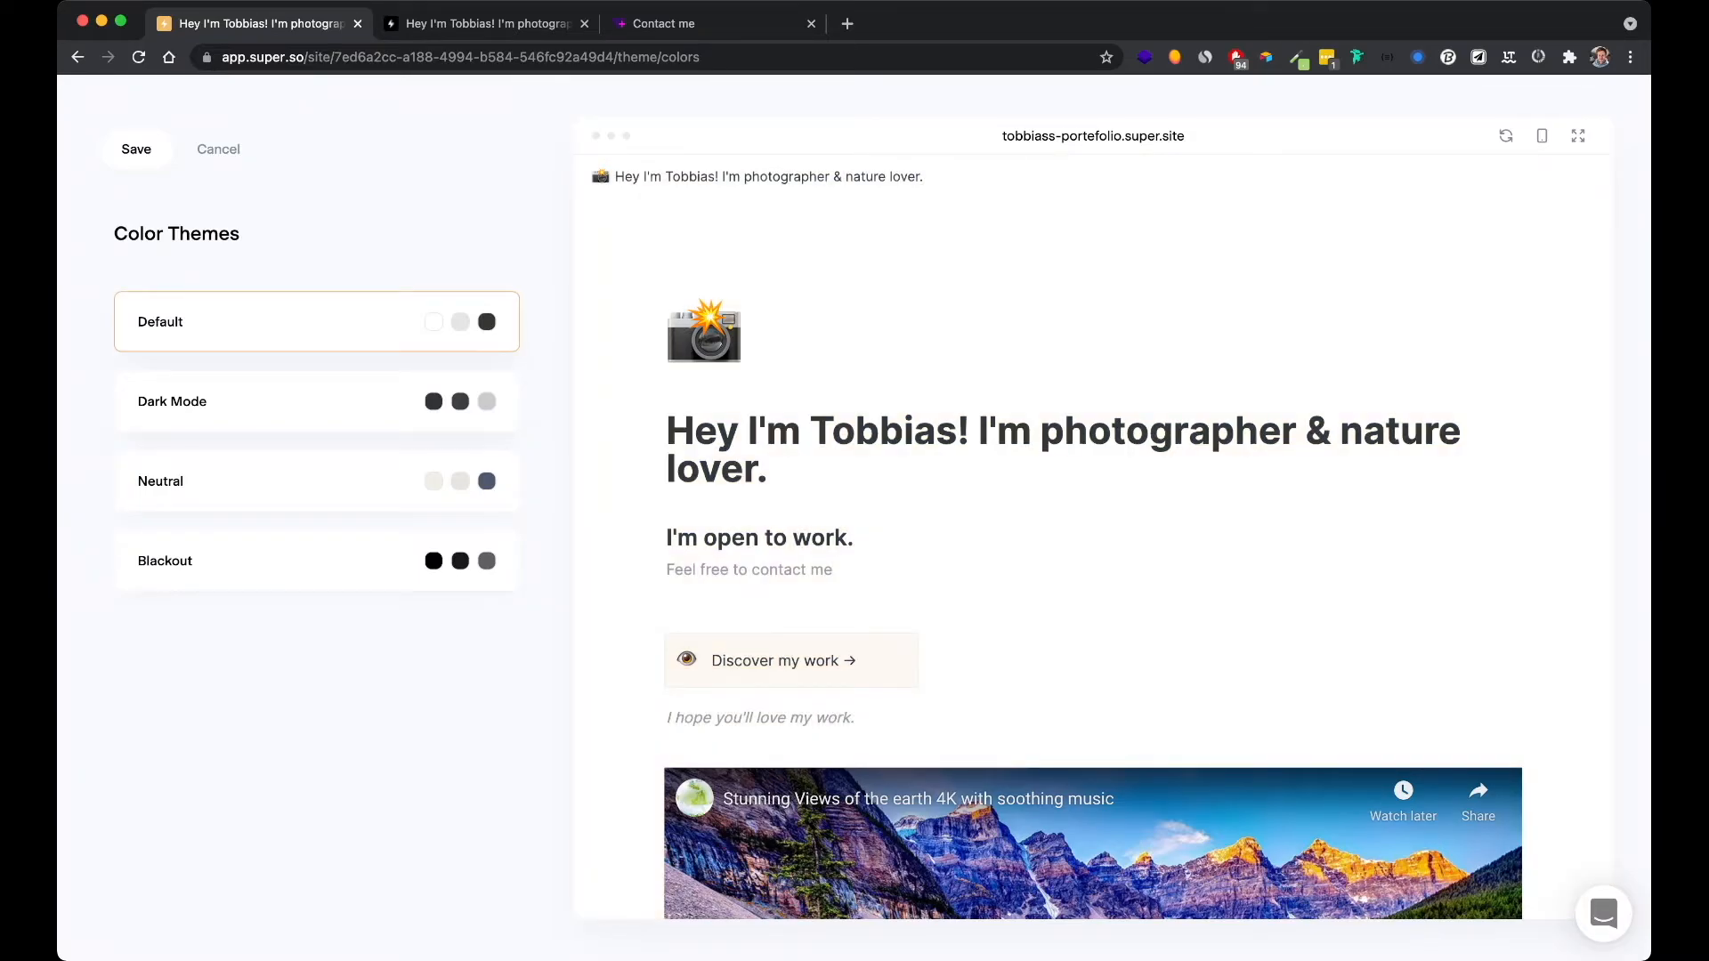
pyautogui.scroll(-3, 1086, 661)
pyautogui.scroll(3, 1086, 661)
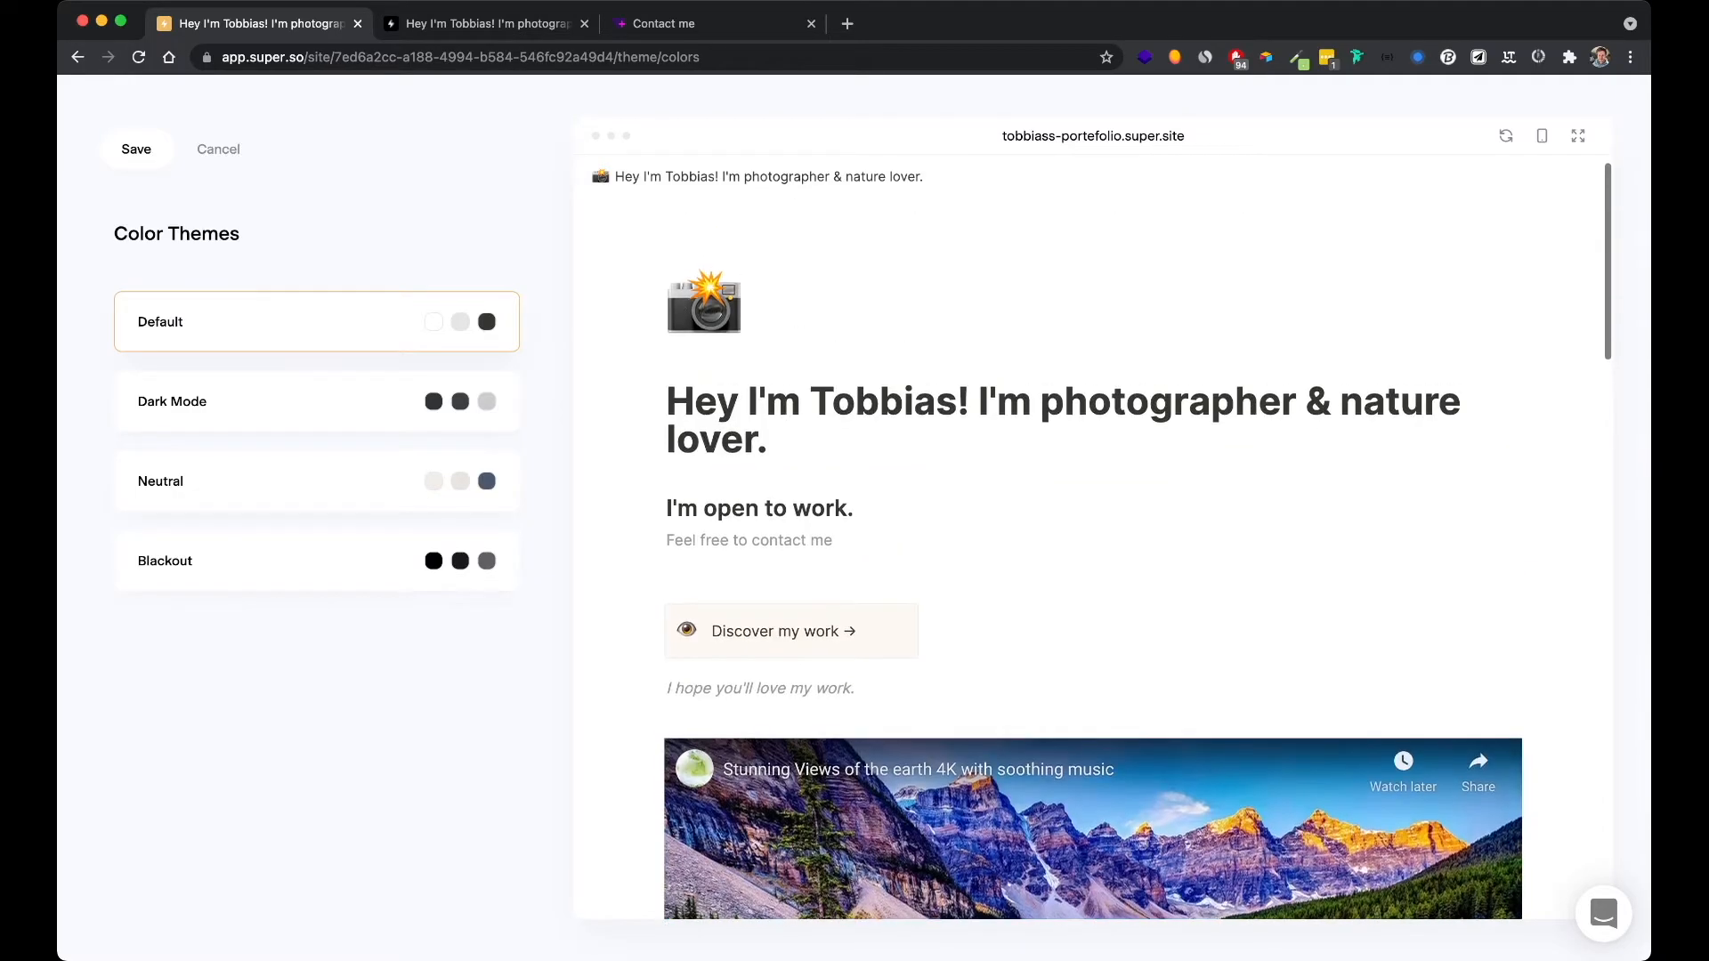
pyautogui.scroll(1, 1085, 661)
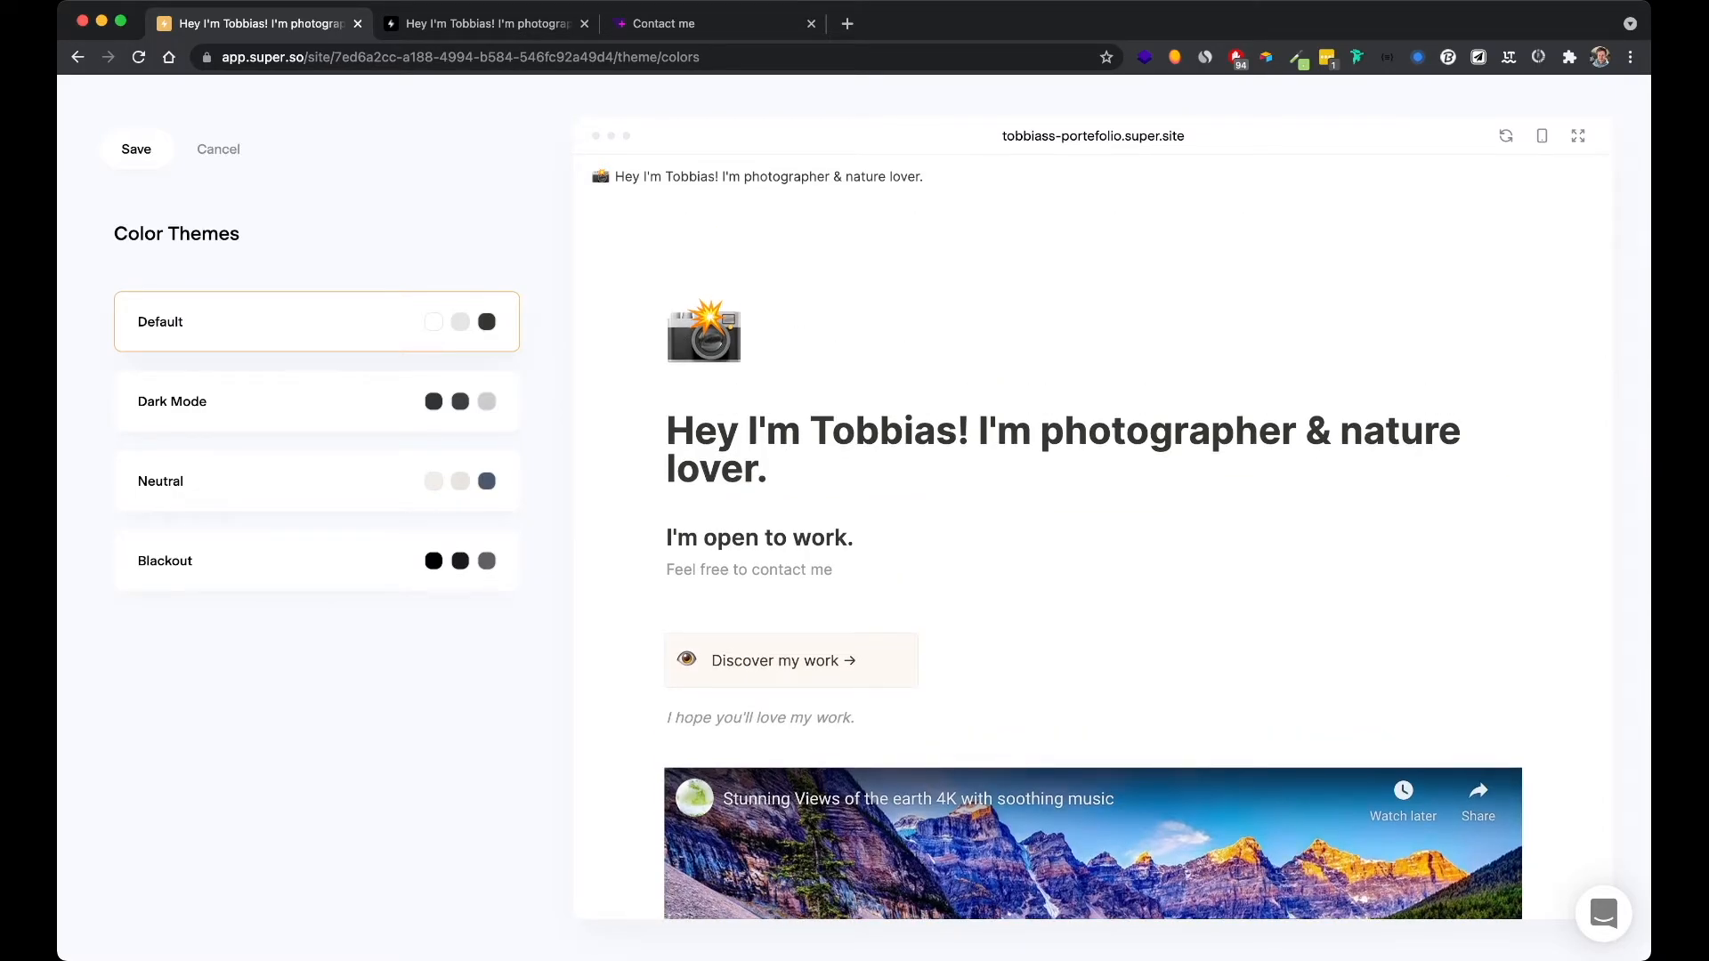
pyautogui.click(137, 150)
pyautogui.click(130, 148)
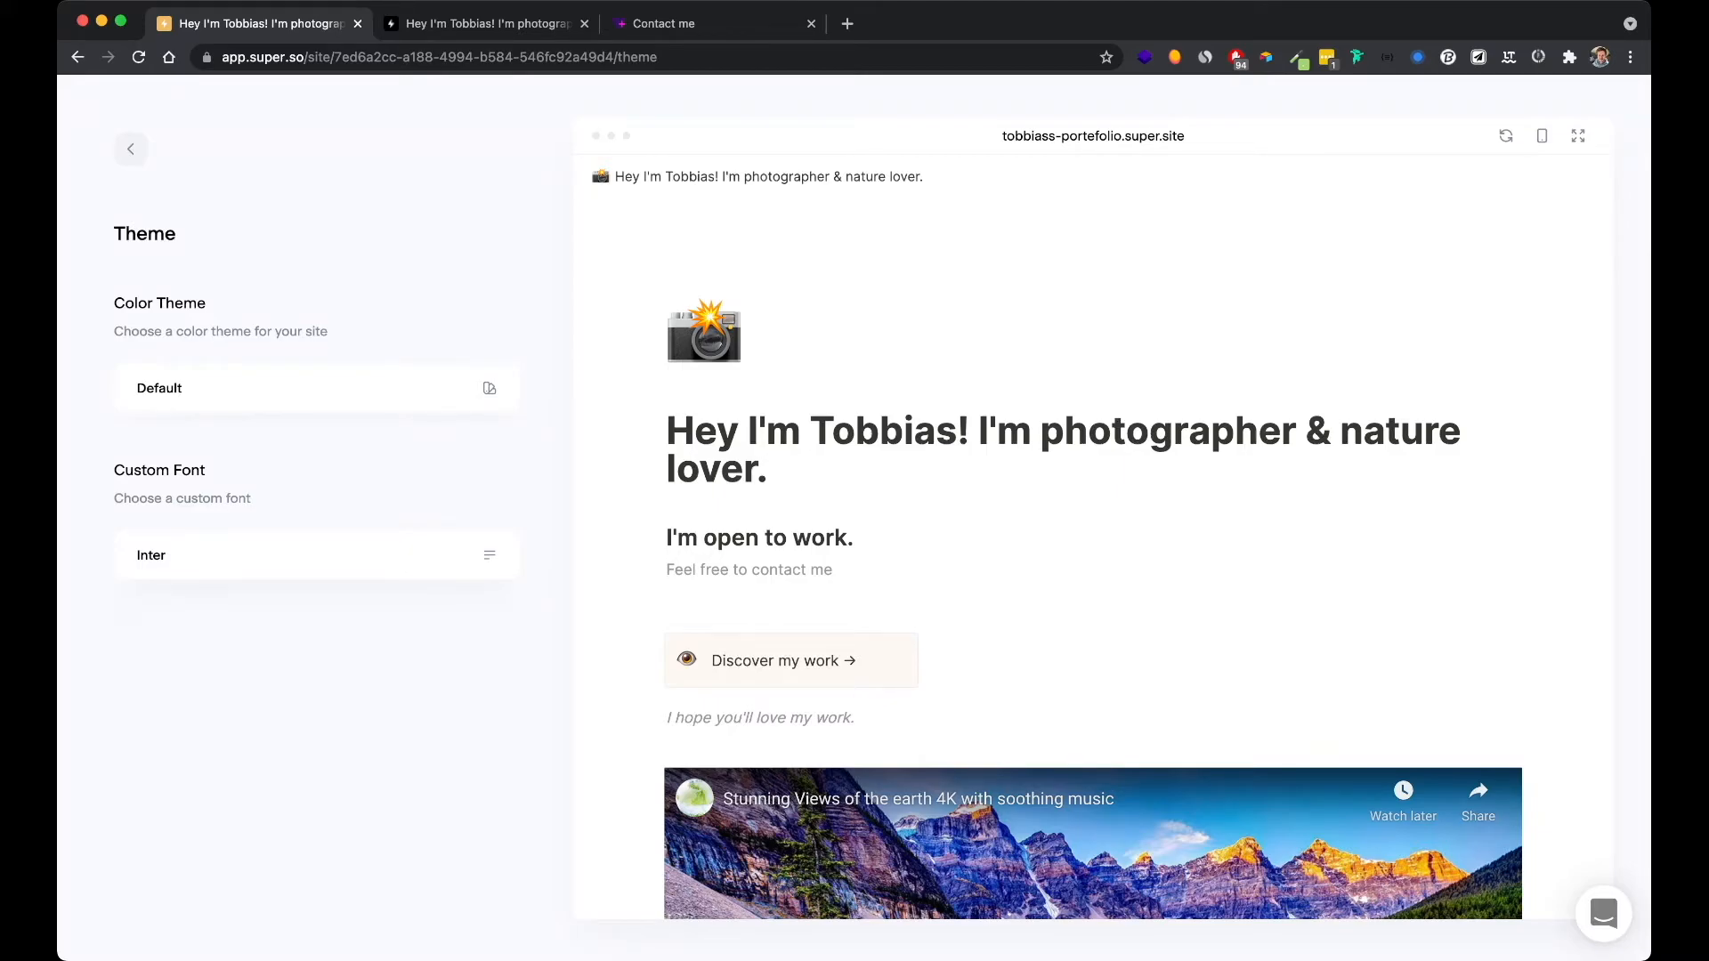
# Open the custom font list and try Epilogue, IBM Plex Sans and Inconsolata on the site
pyautogui.click(317, 555)
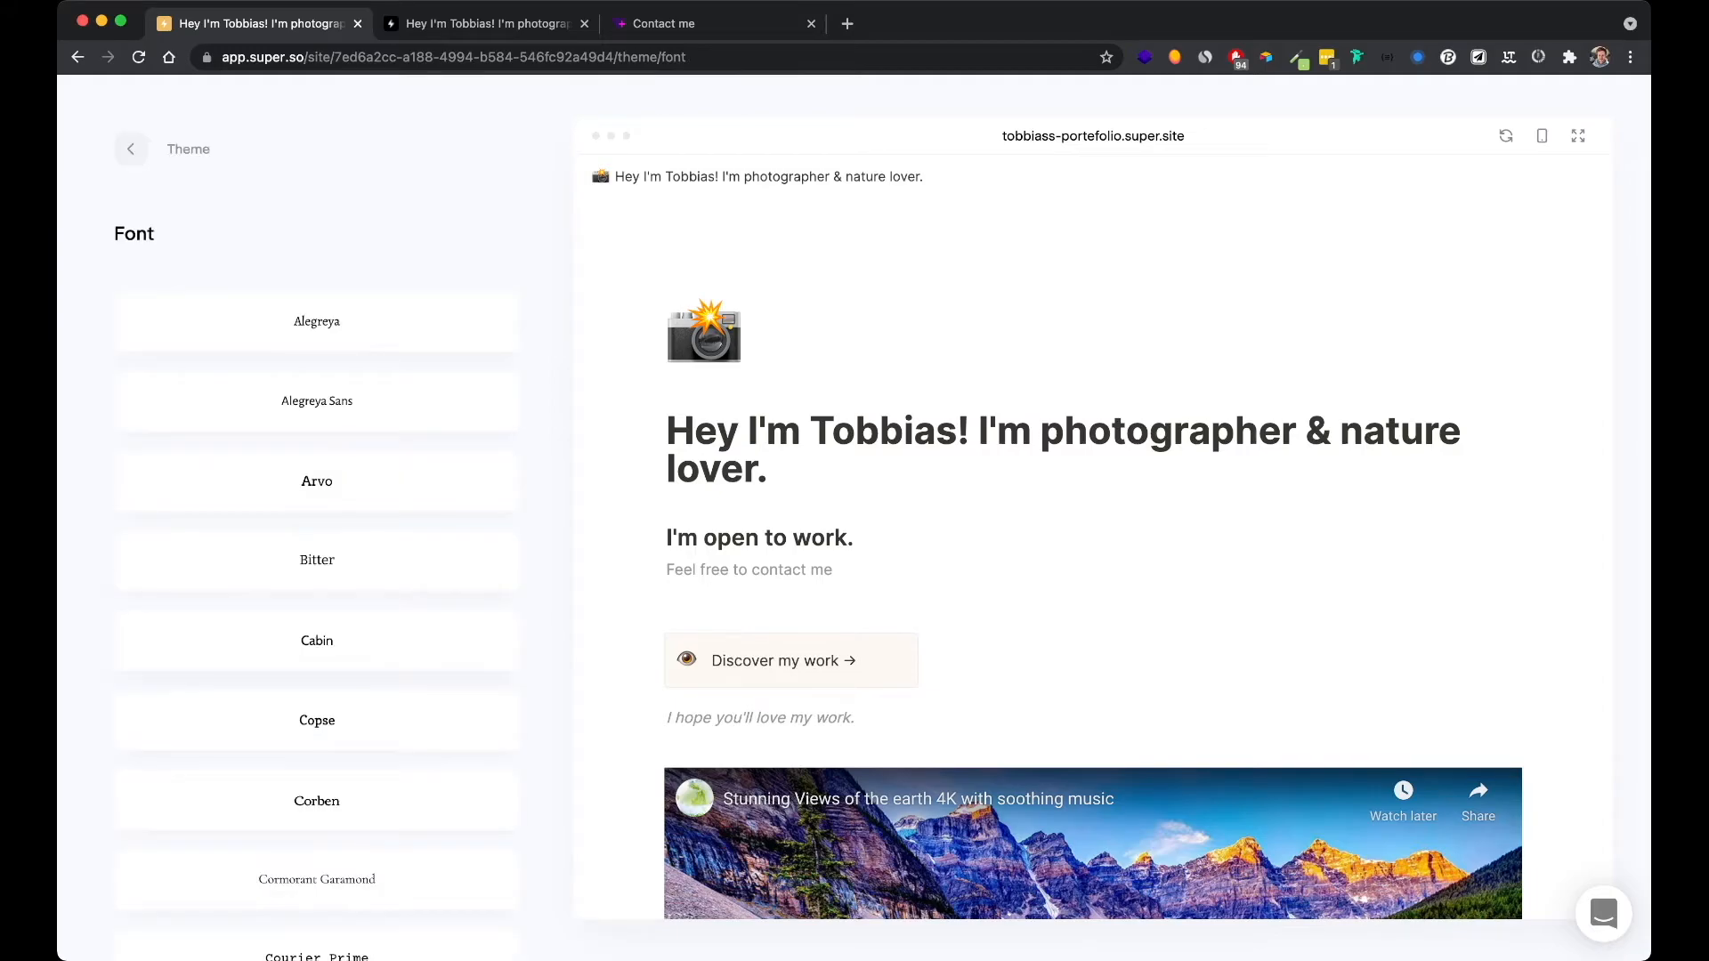
pyautogui.scroll(-10, 317, 534)
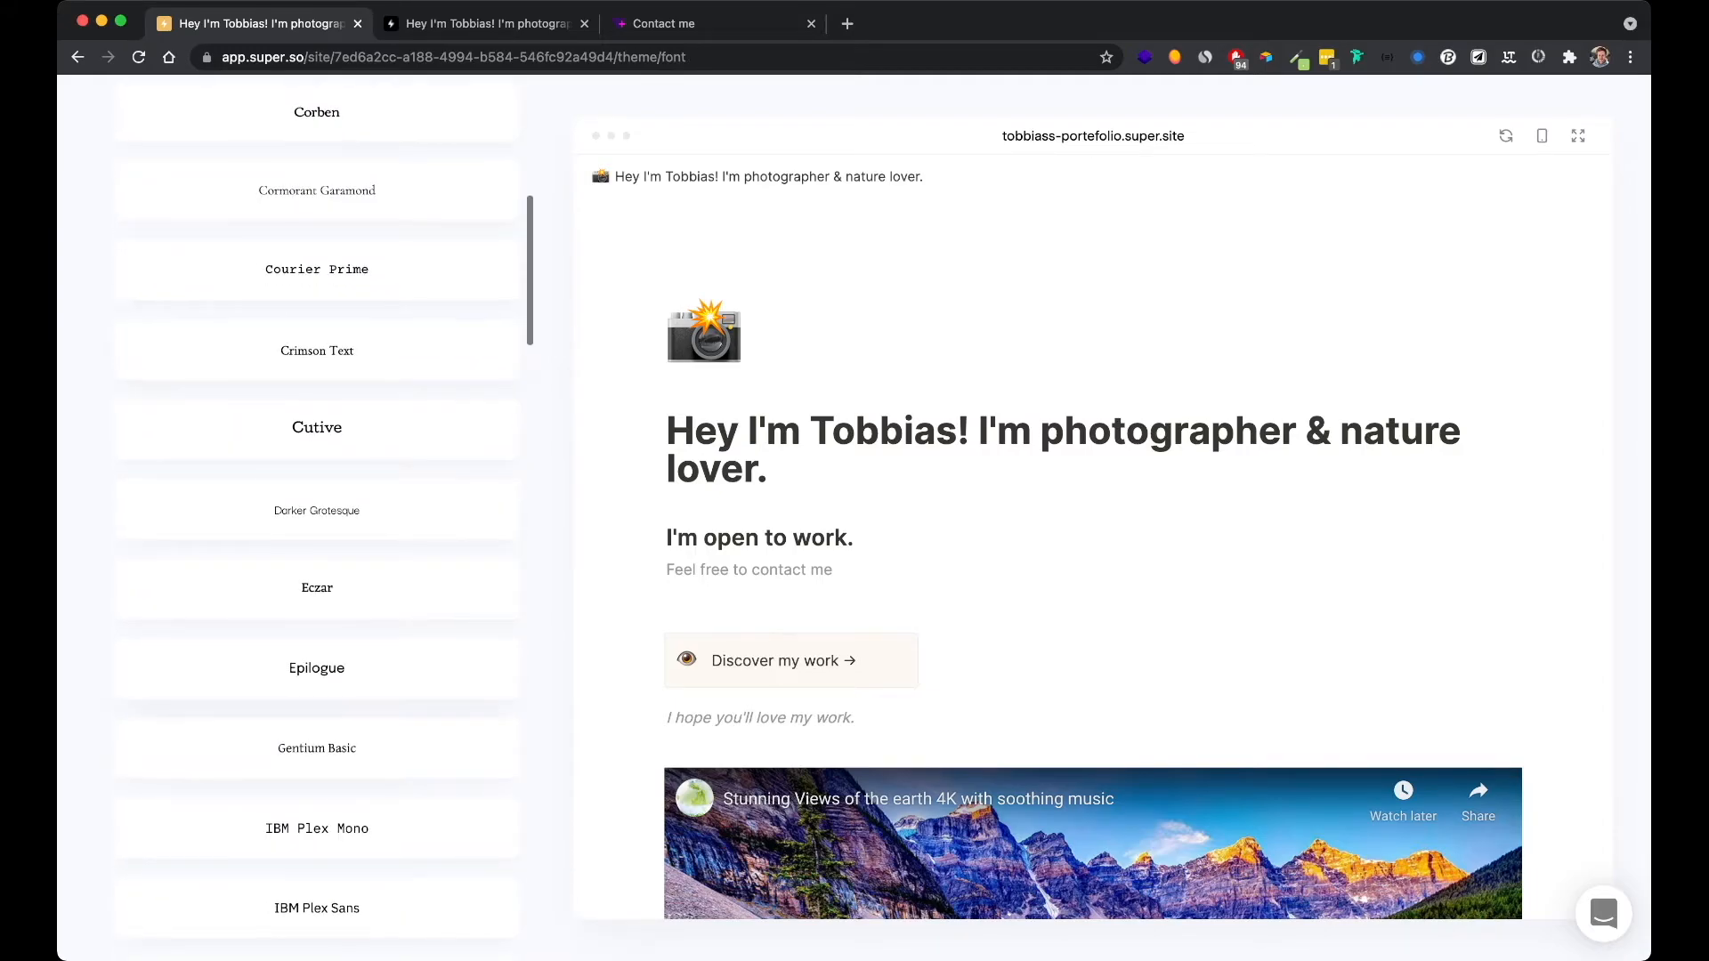
pyautogui.scroll(-2, 316, 537)
pyautogui.click(317, 538)
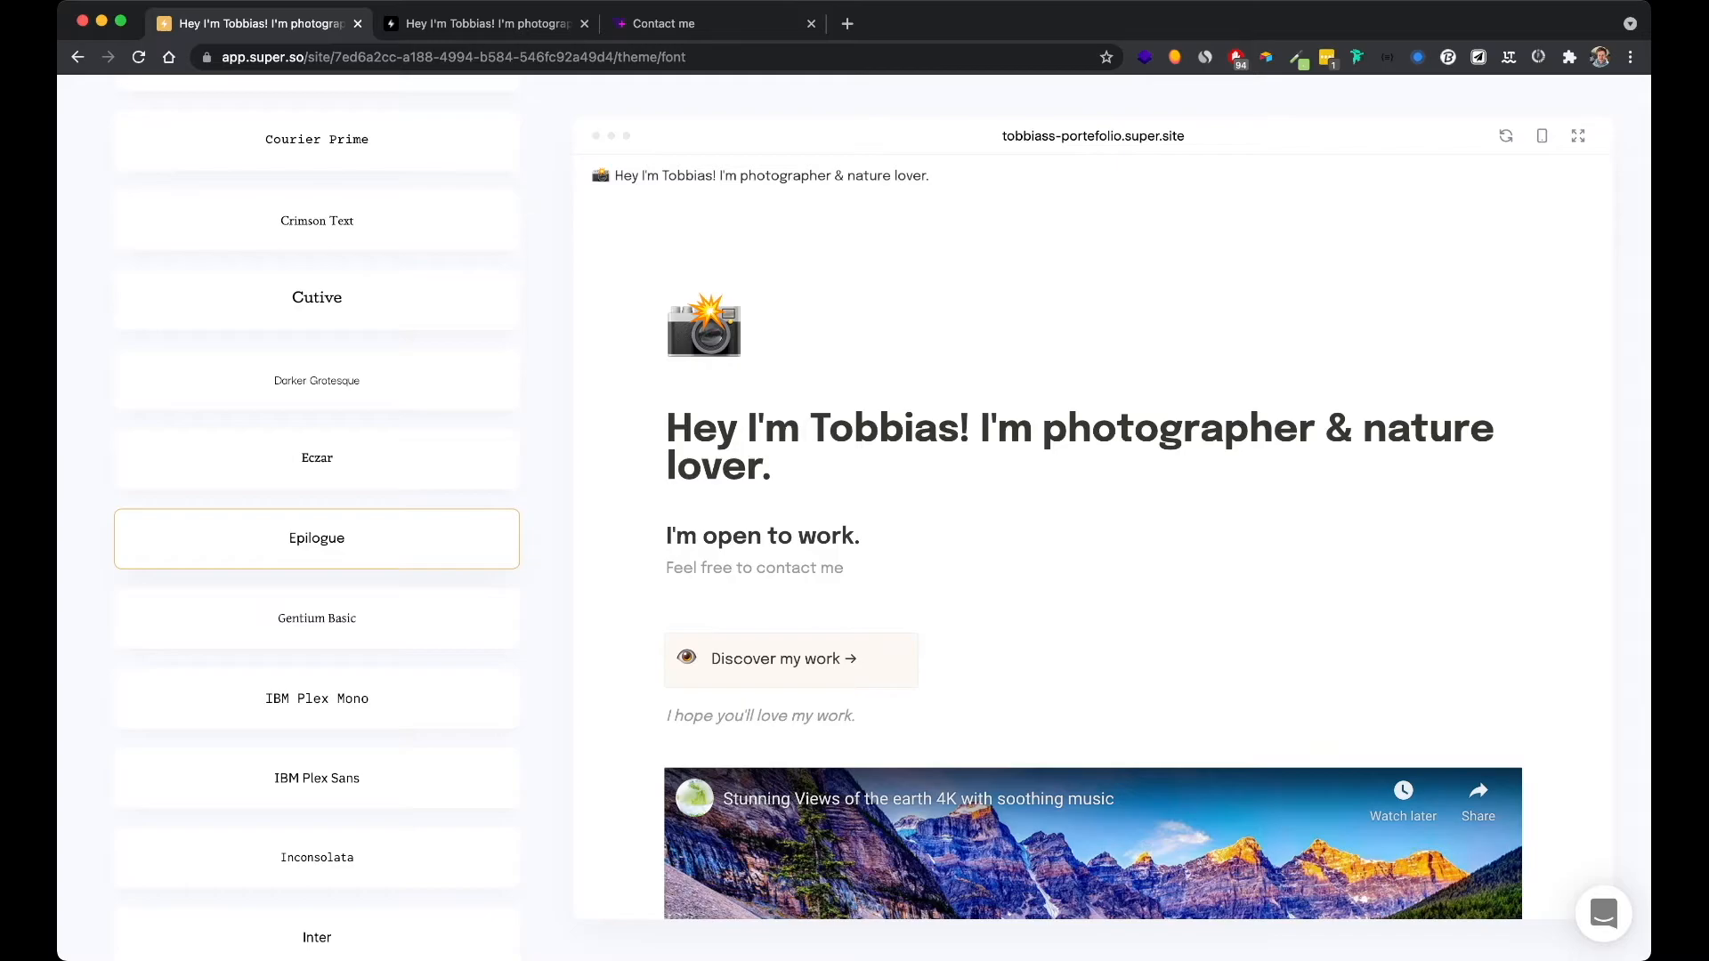
pyautogui.scroll(-3, 317, 534)
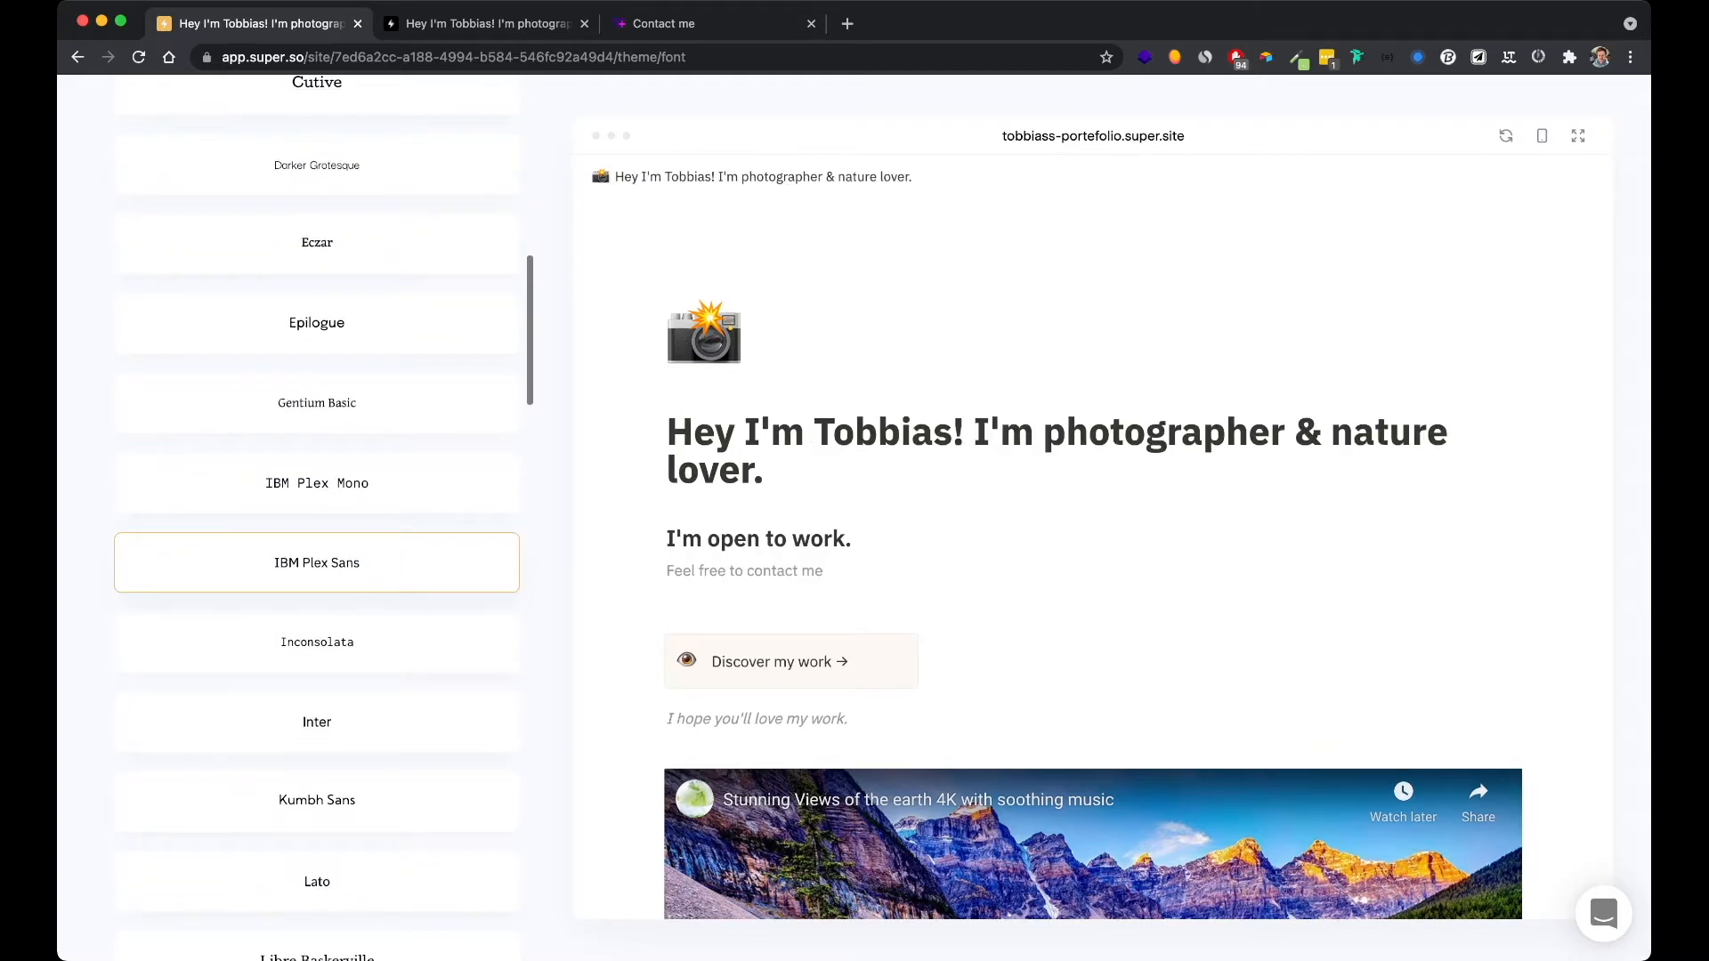
pyautogui.click(317, 642)
# Set the site's custom font to Kumbh Sans, check the preview down to the footer and save
pyautogui.click(317, 801)
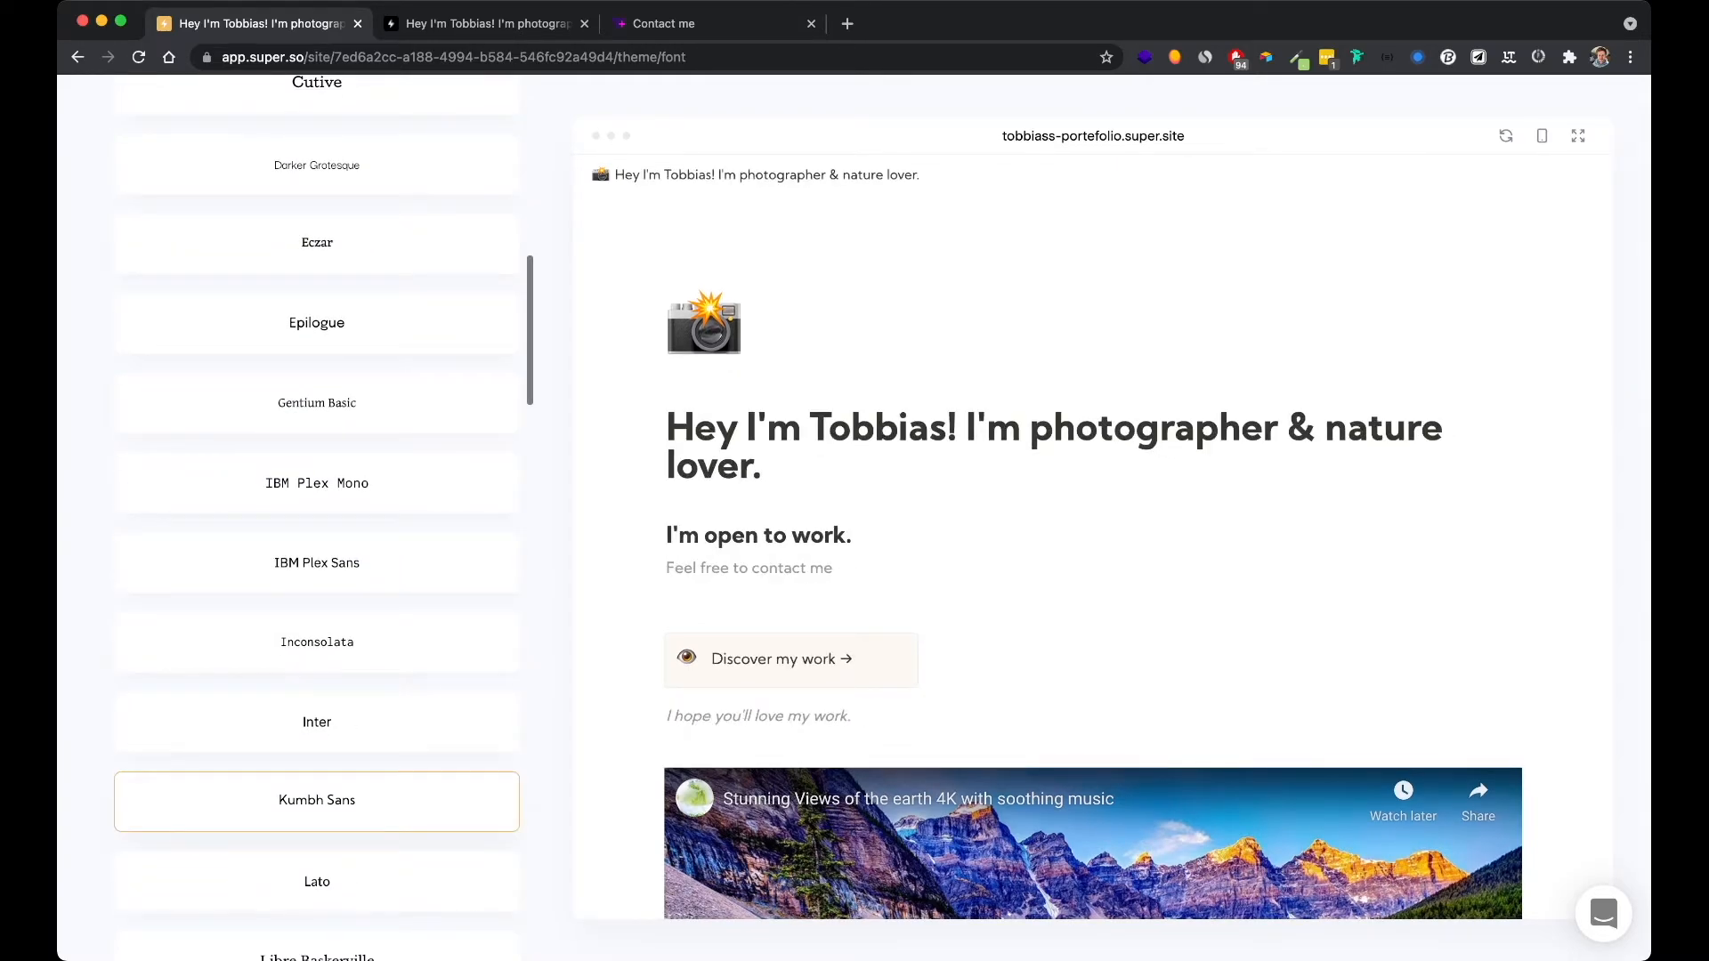
pyautogui.scroll(-8, 1093, 559)
pyautogui.scroll(-15, 1086, 271)
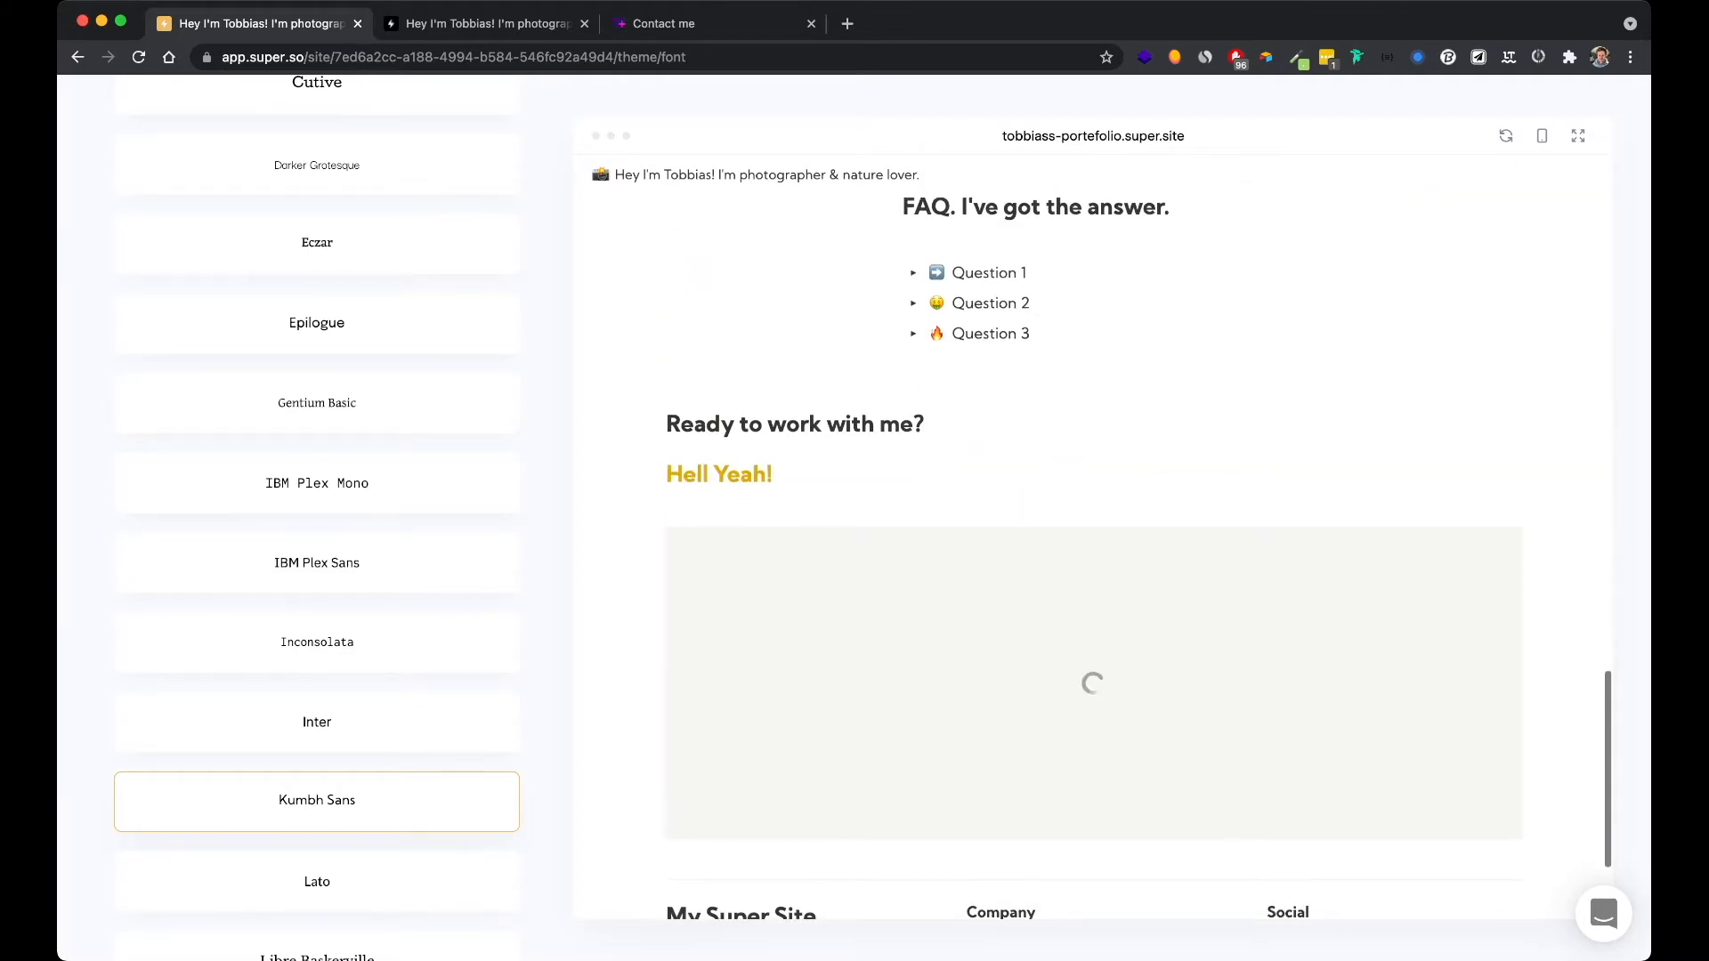
pyautogui.scroll(-2, 1093, 559)
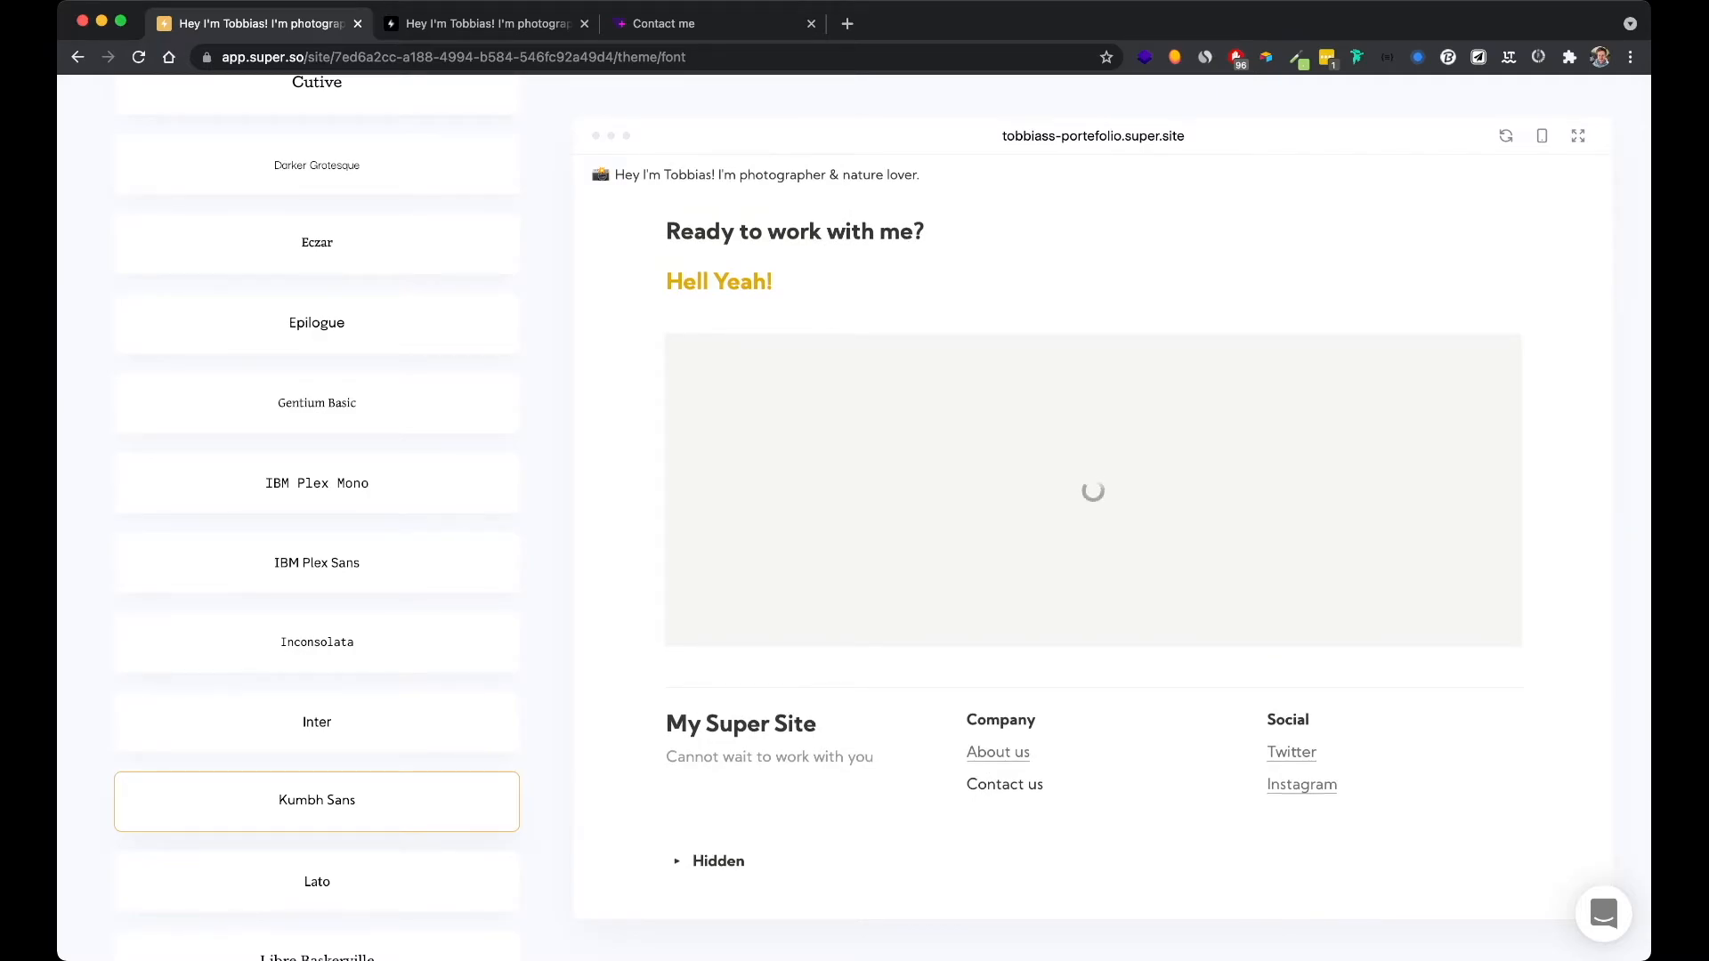
pyautogui.scroll(10, 317, 519)
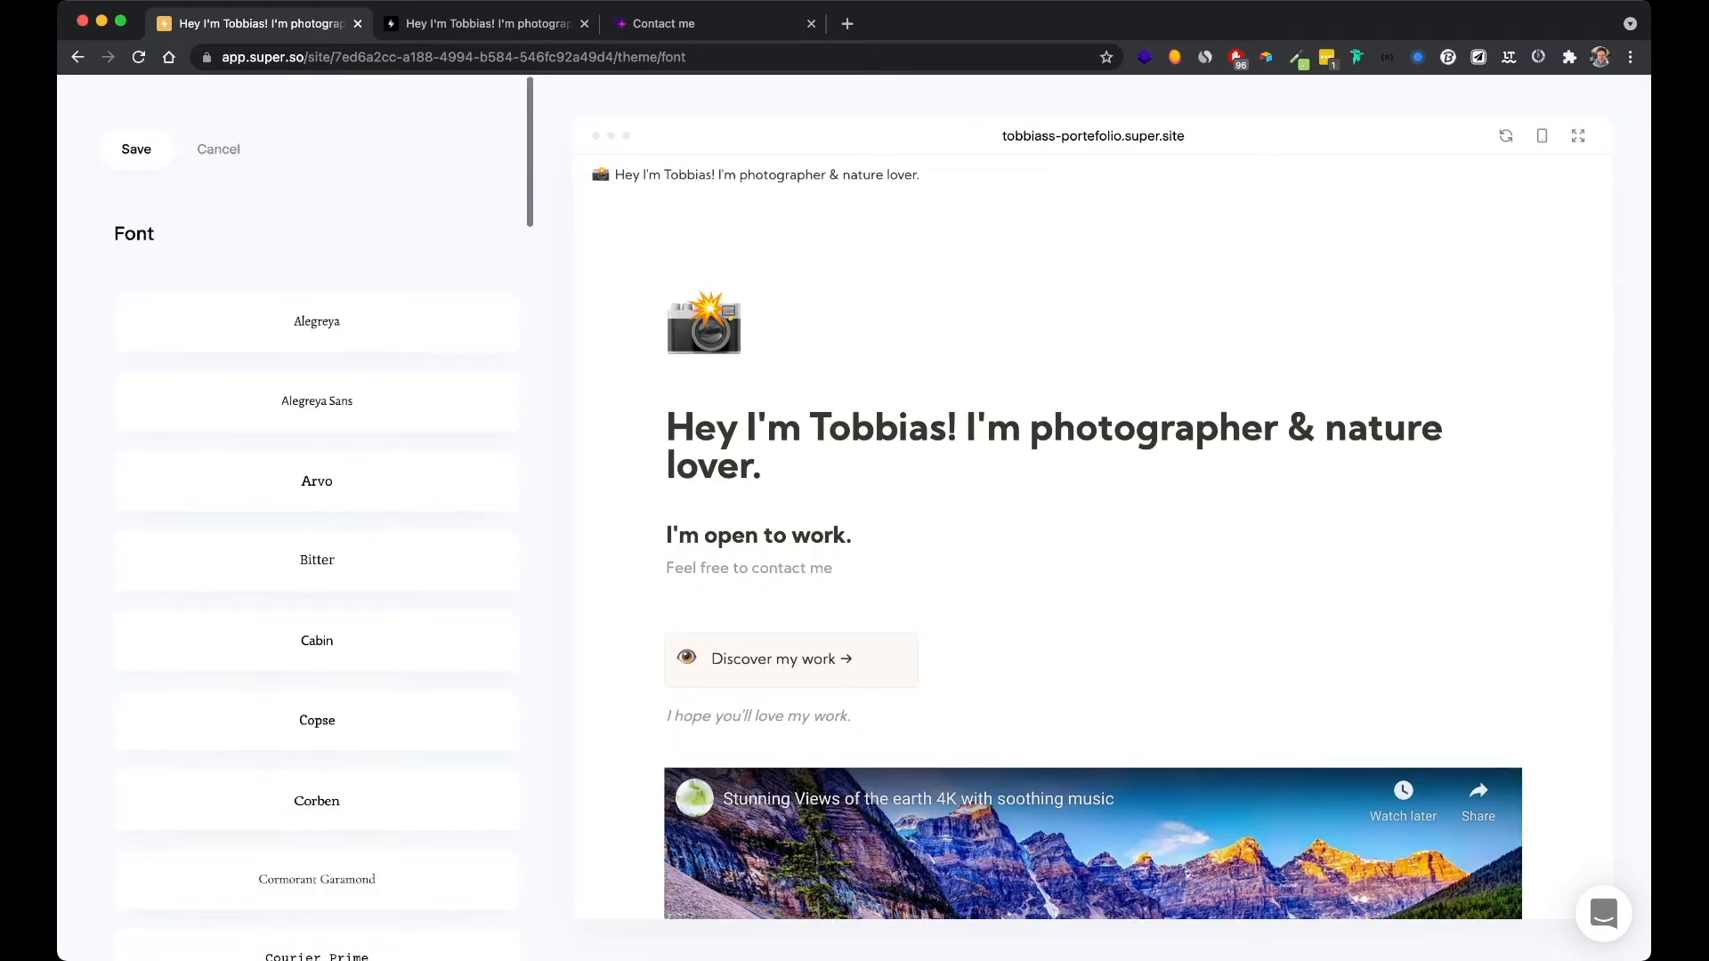
pyautogui.click(137, 149)
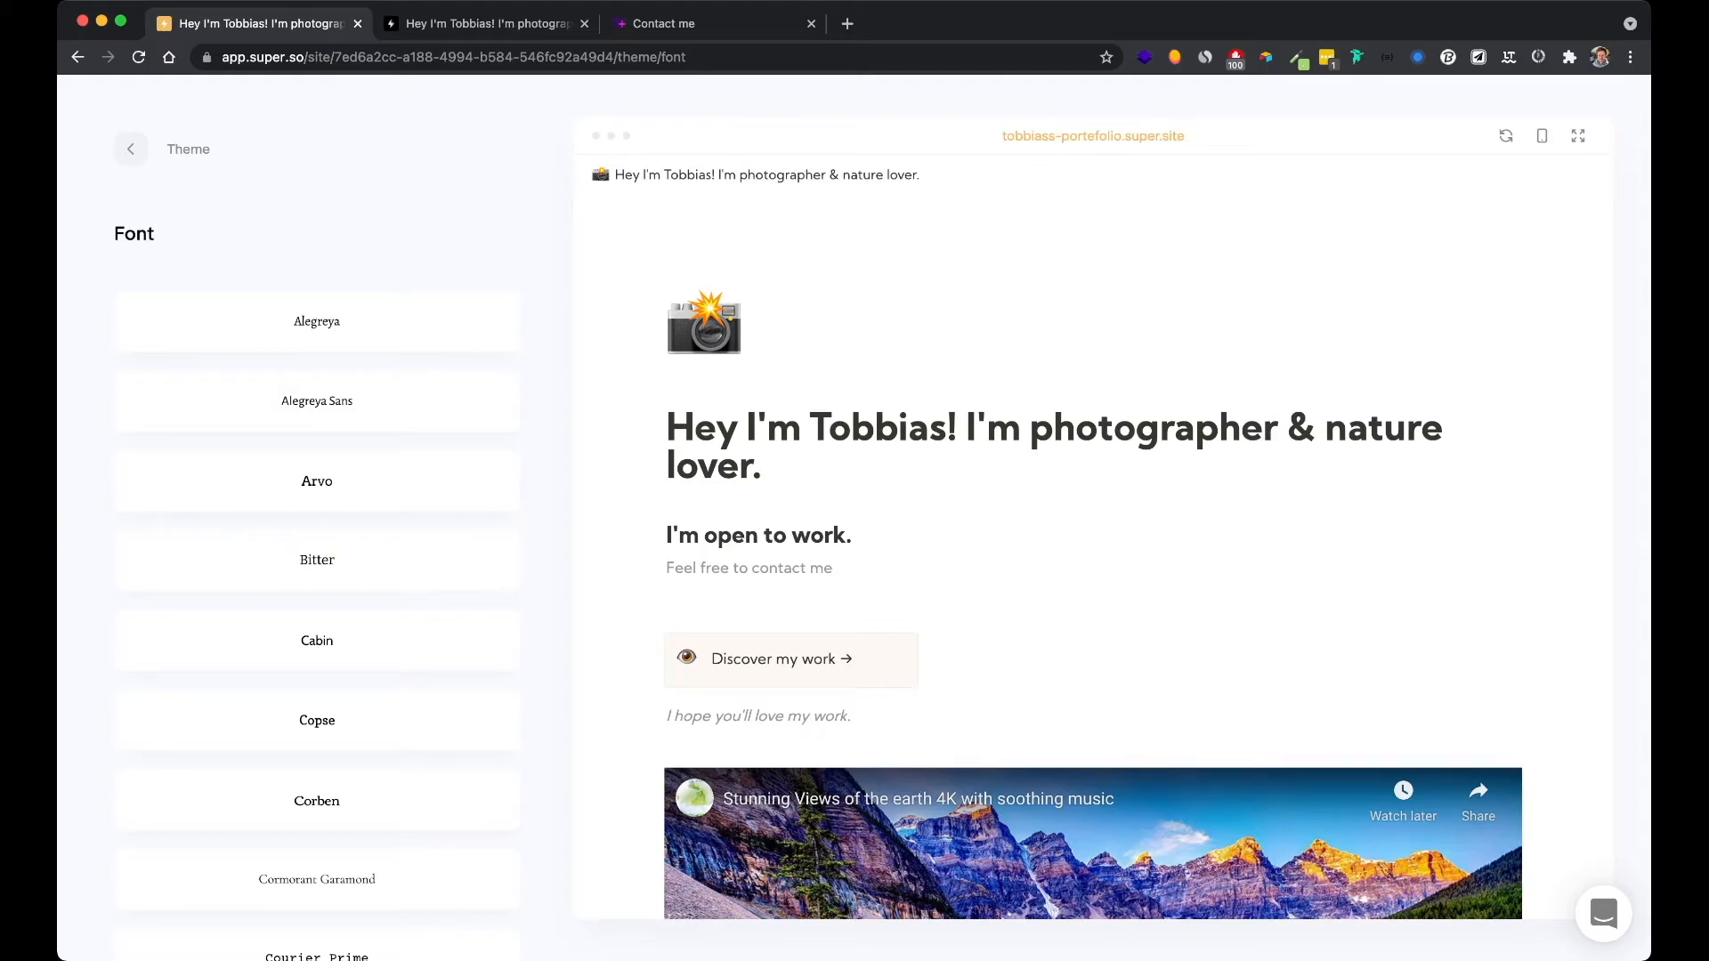
# Open the live site tobbiass-portefolio.super.site in a new tab, close its outdated tab and reload the page to check the font
pyautogui.click(1093, 136)
pyautogui.click(712, 25)
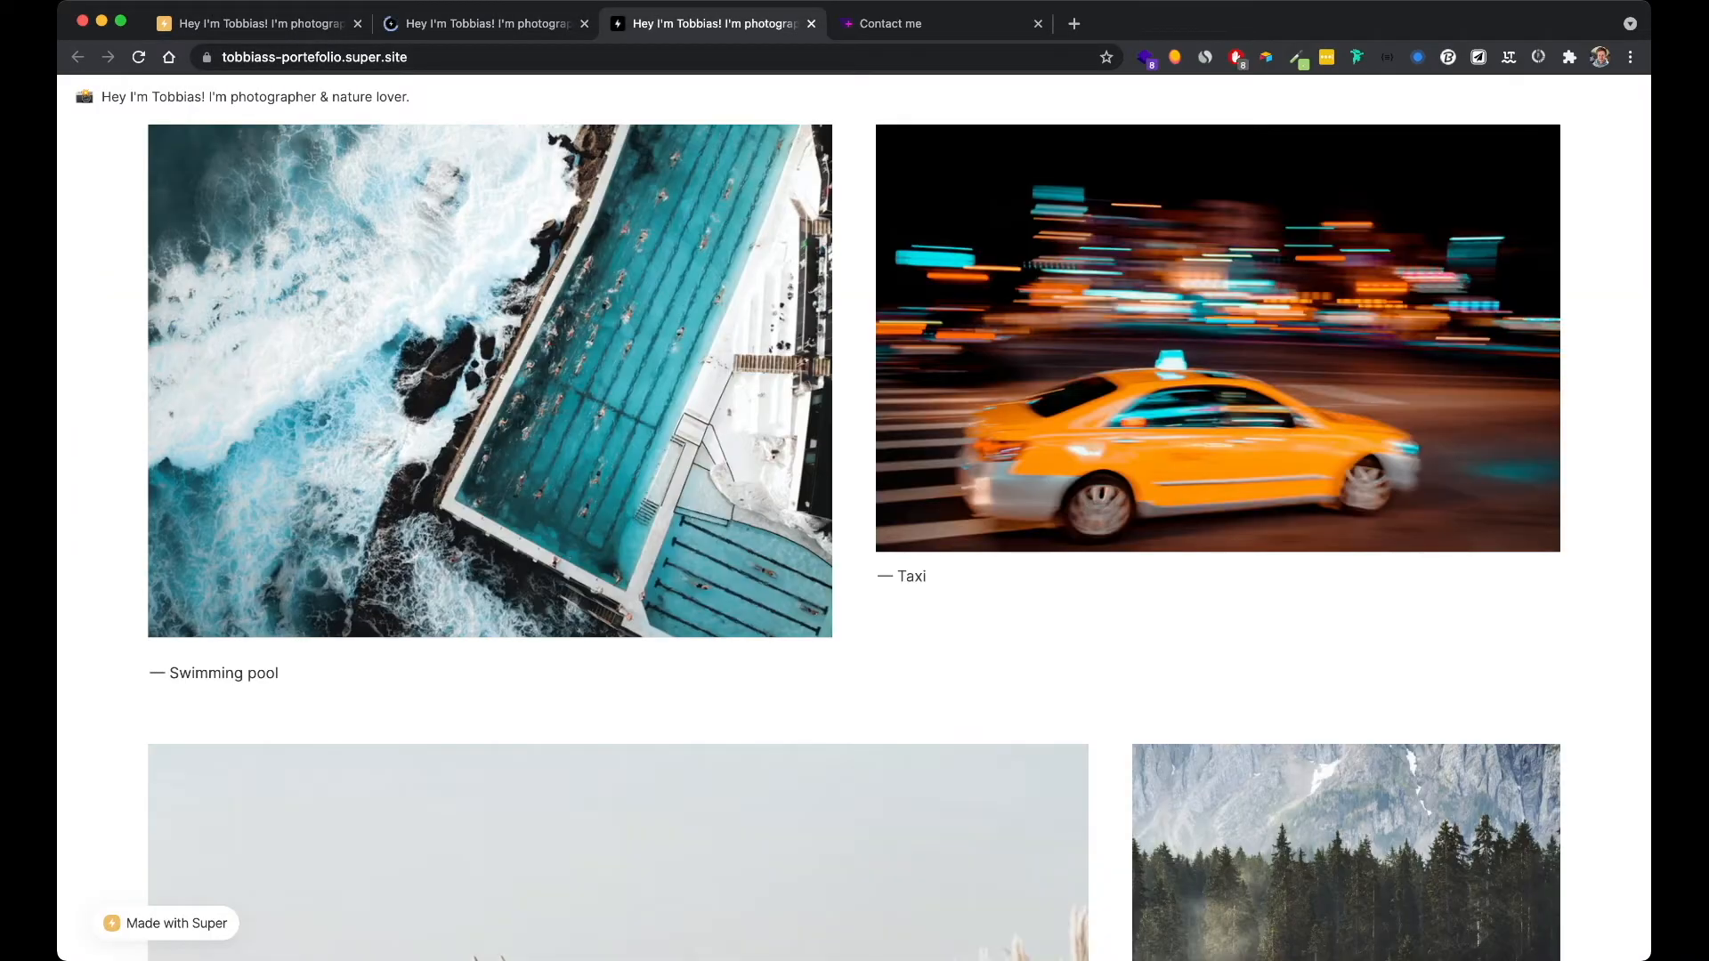
pyautogui.click(811, 24)
pyautogui.click(490, 24)
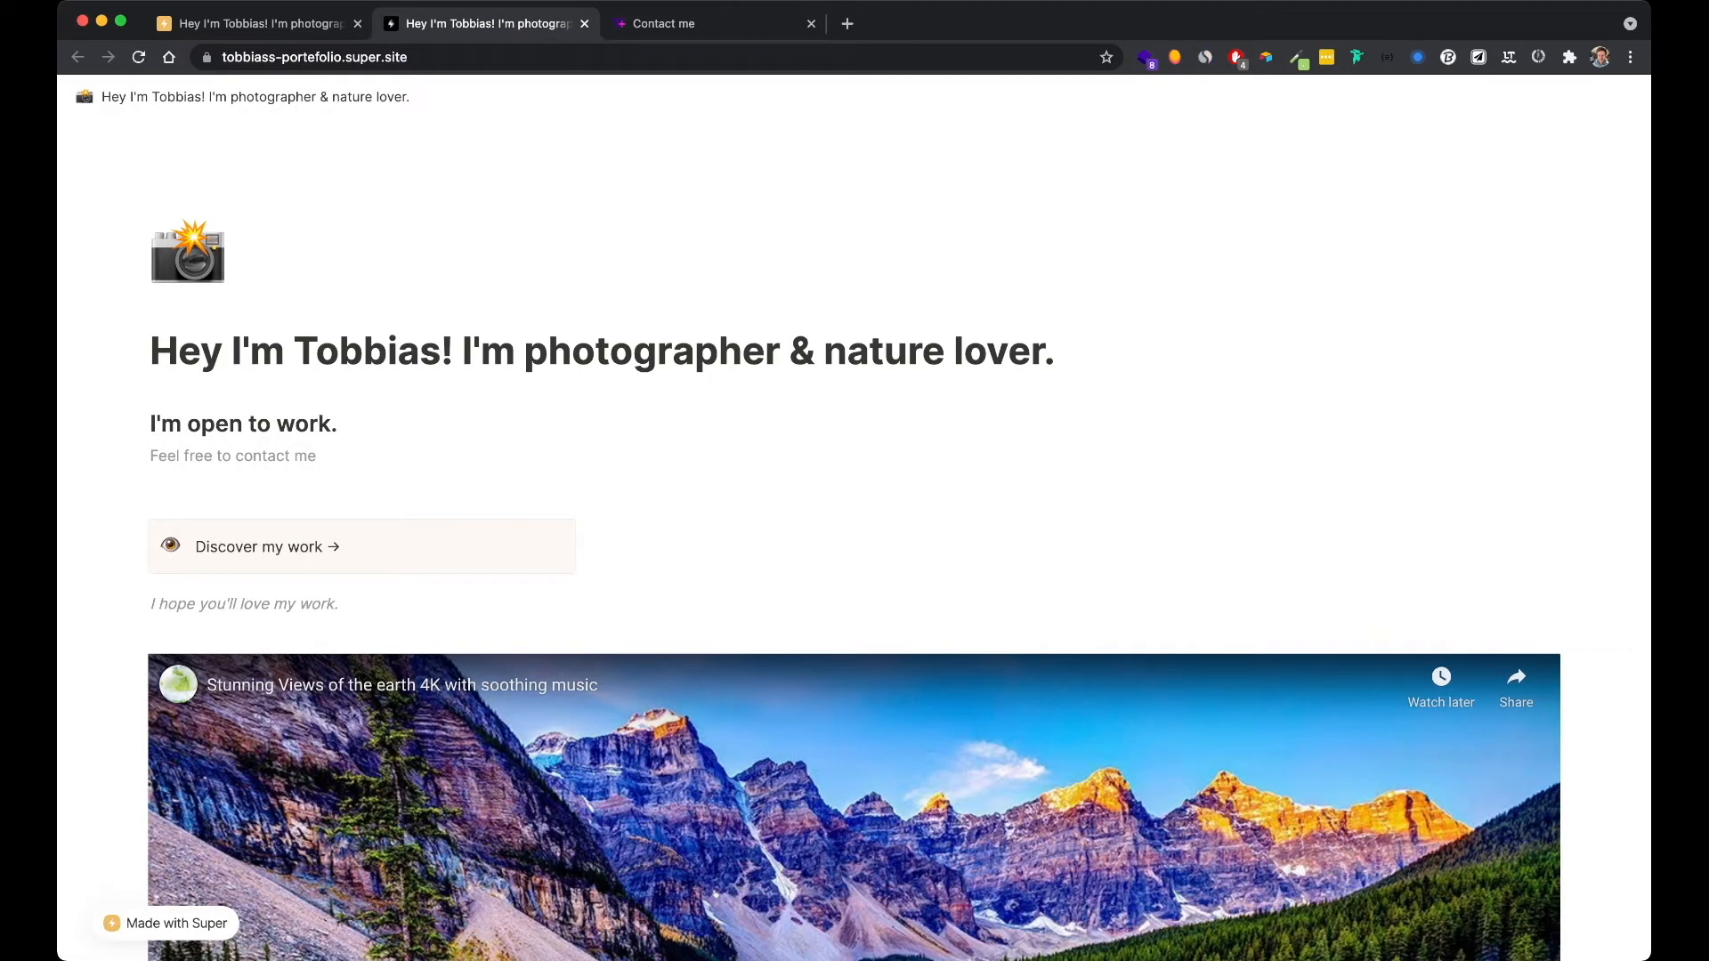
pyautogui.press('super+r')
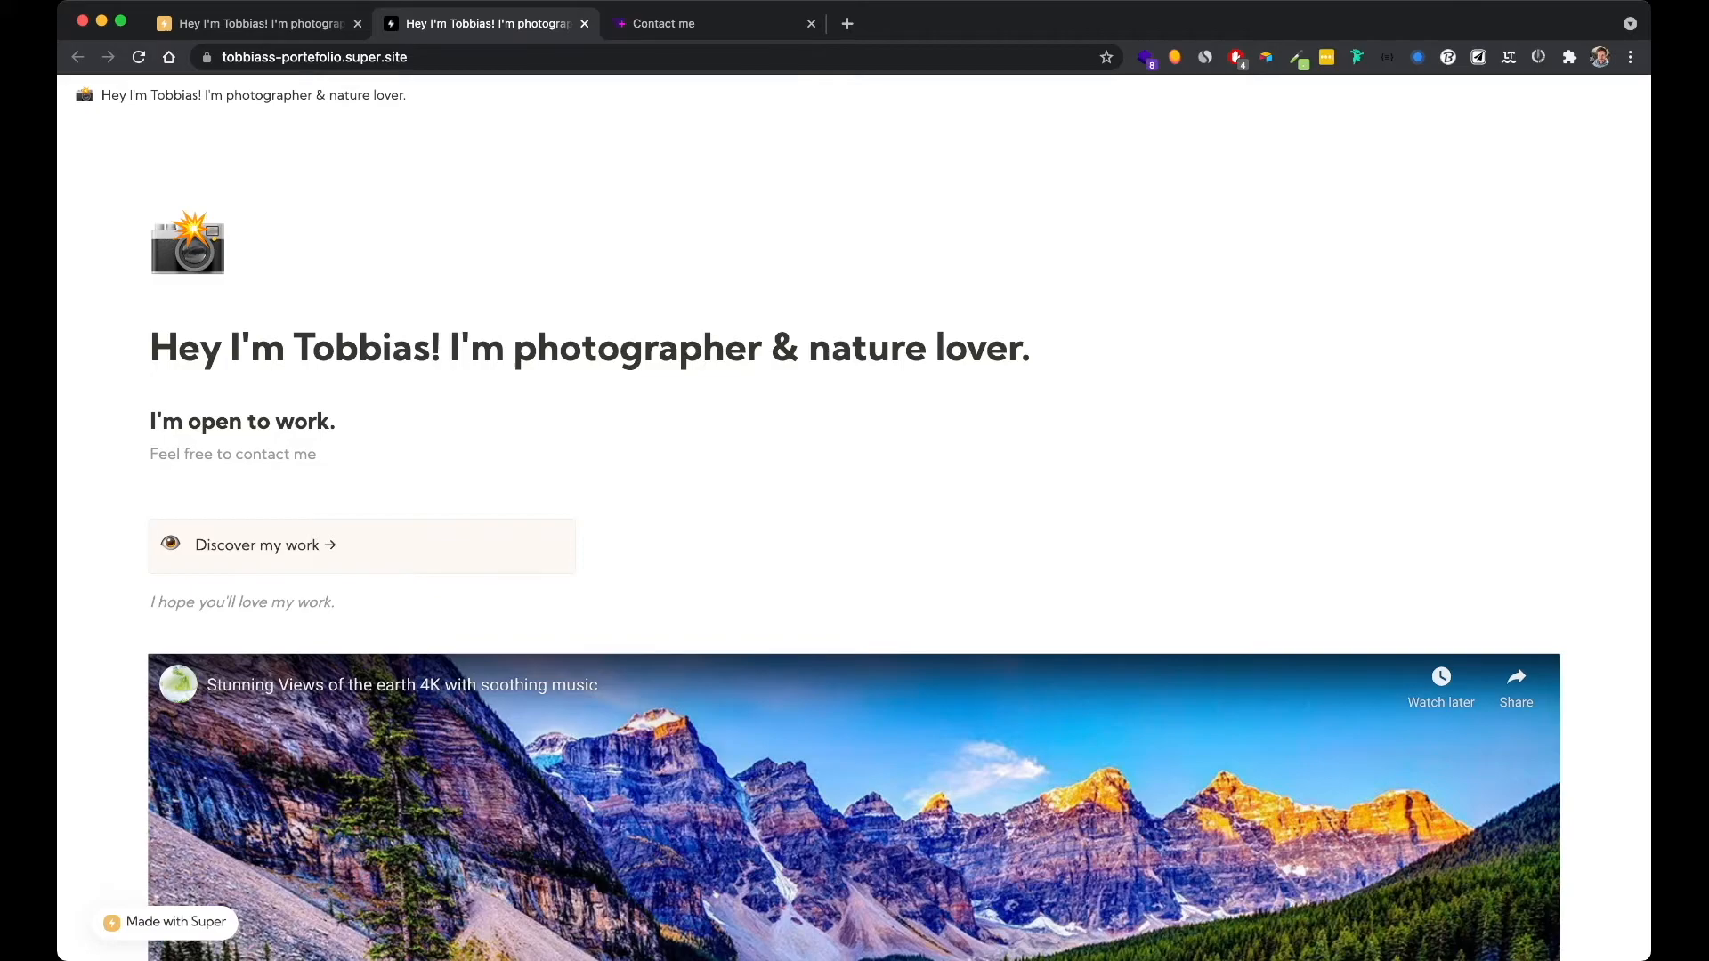
# Leave the Theme settings, locate the Hidden toggle below the footer in the preview and open the CSS section of the global site code
pyautogui.click(267, 24)
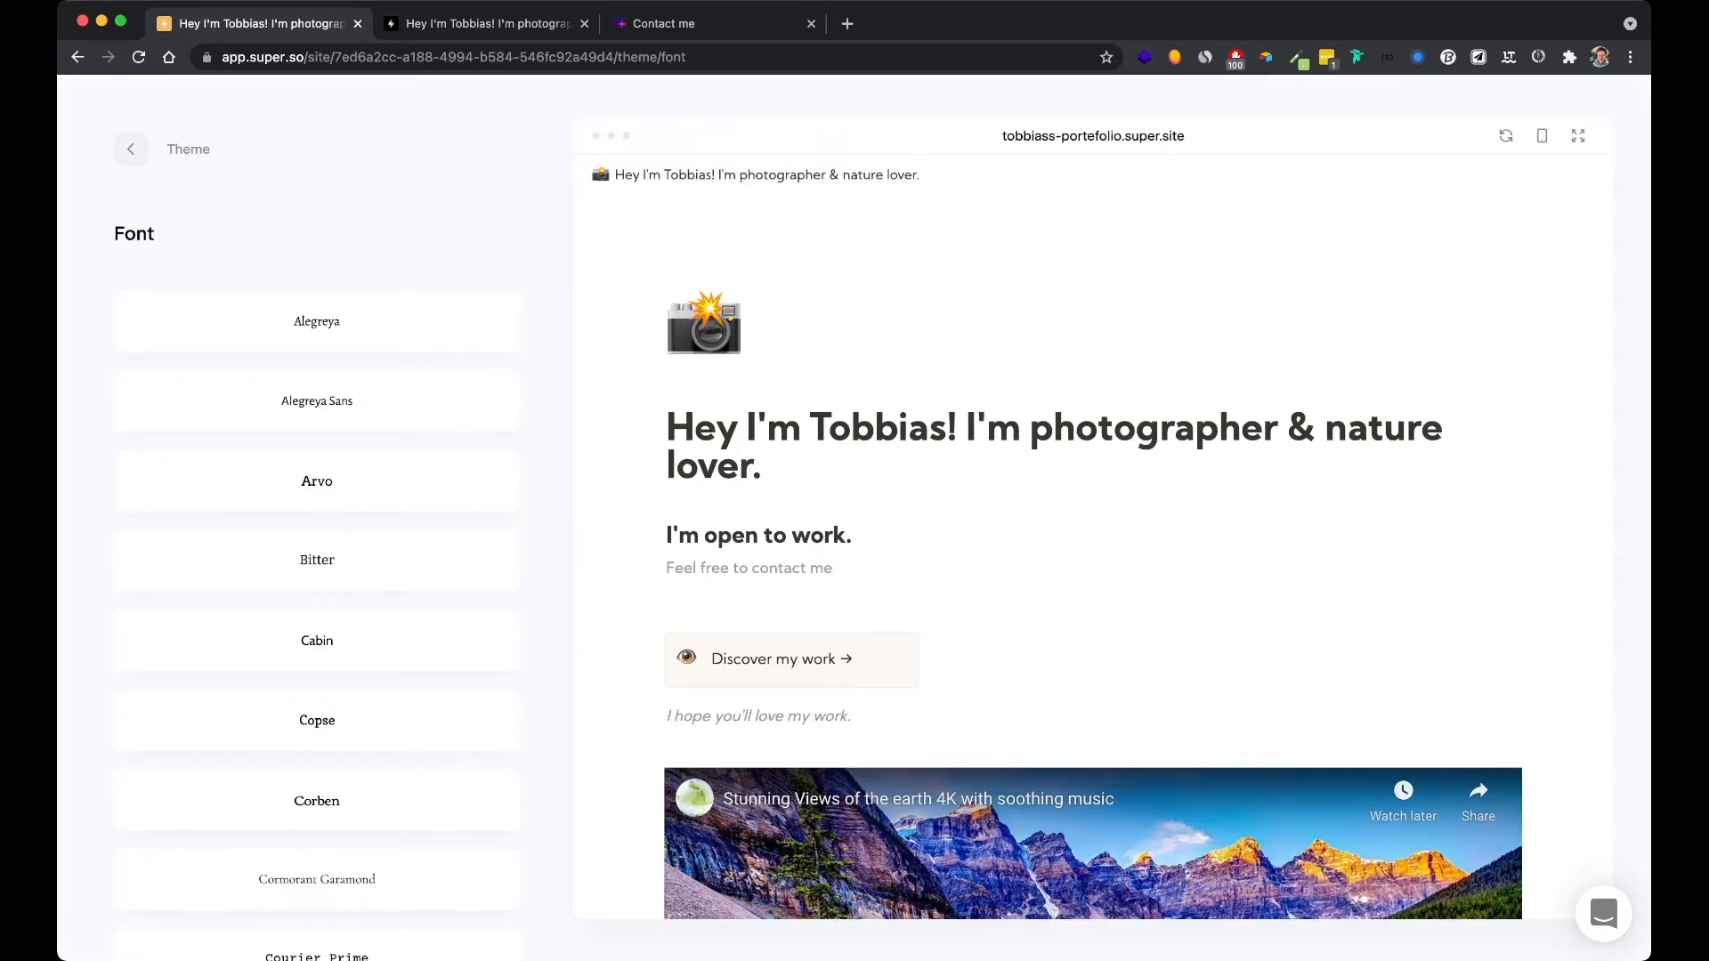
pyautogui.click(131, 150)
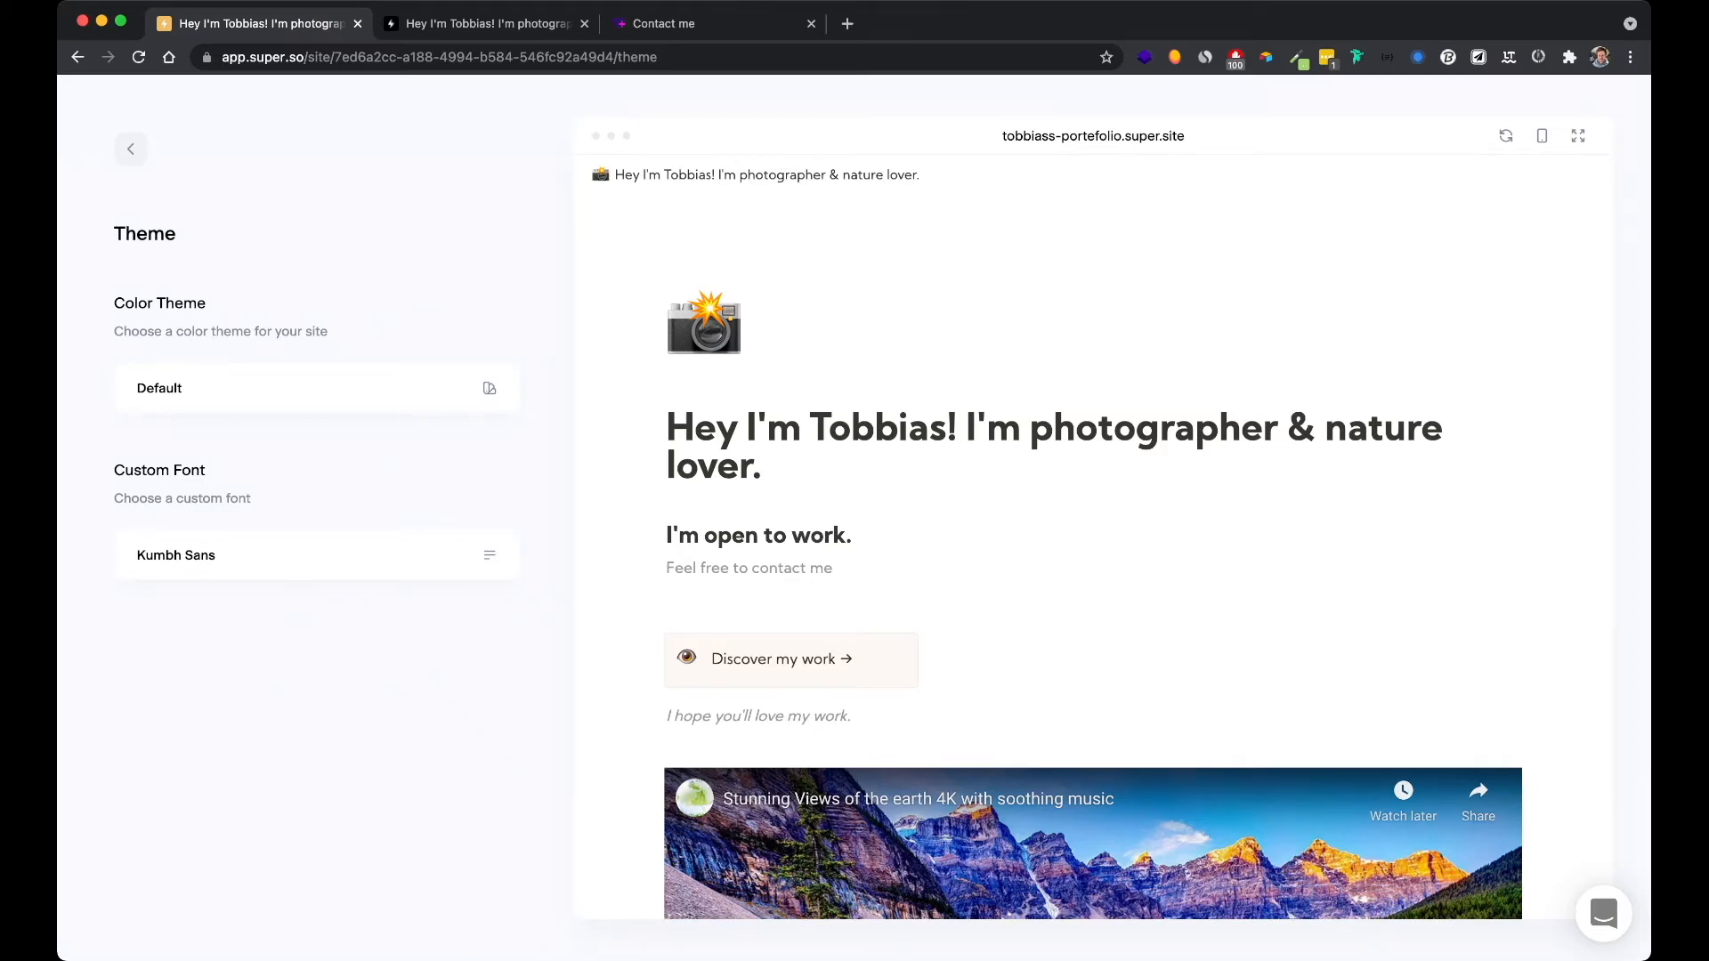
pyautogui.click(131, 150)
pyautogui.scroll(-17, 1052, 543)
pyautogui.scroll(-5, 1051, 543)
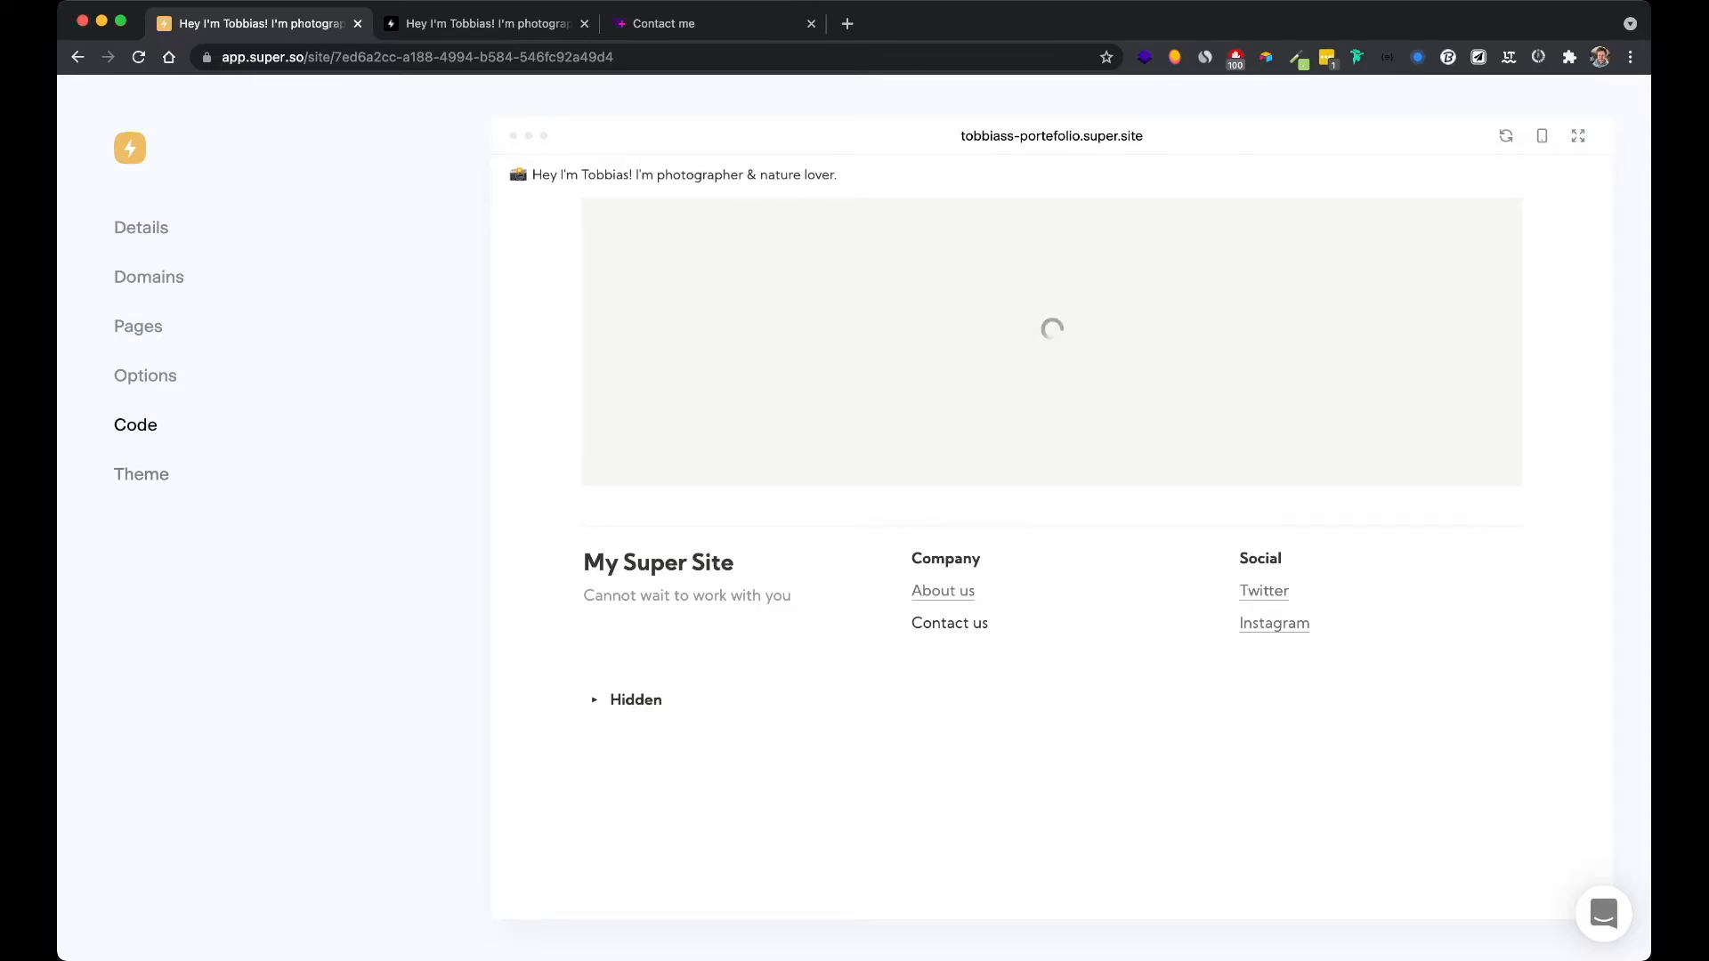
pyautogui.click(135, 425)
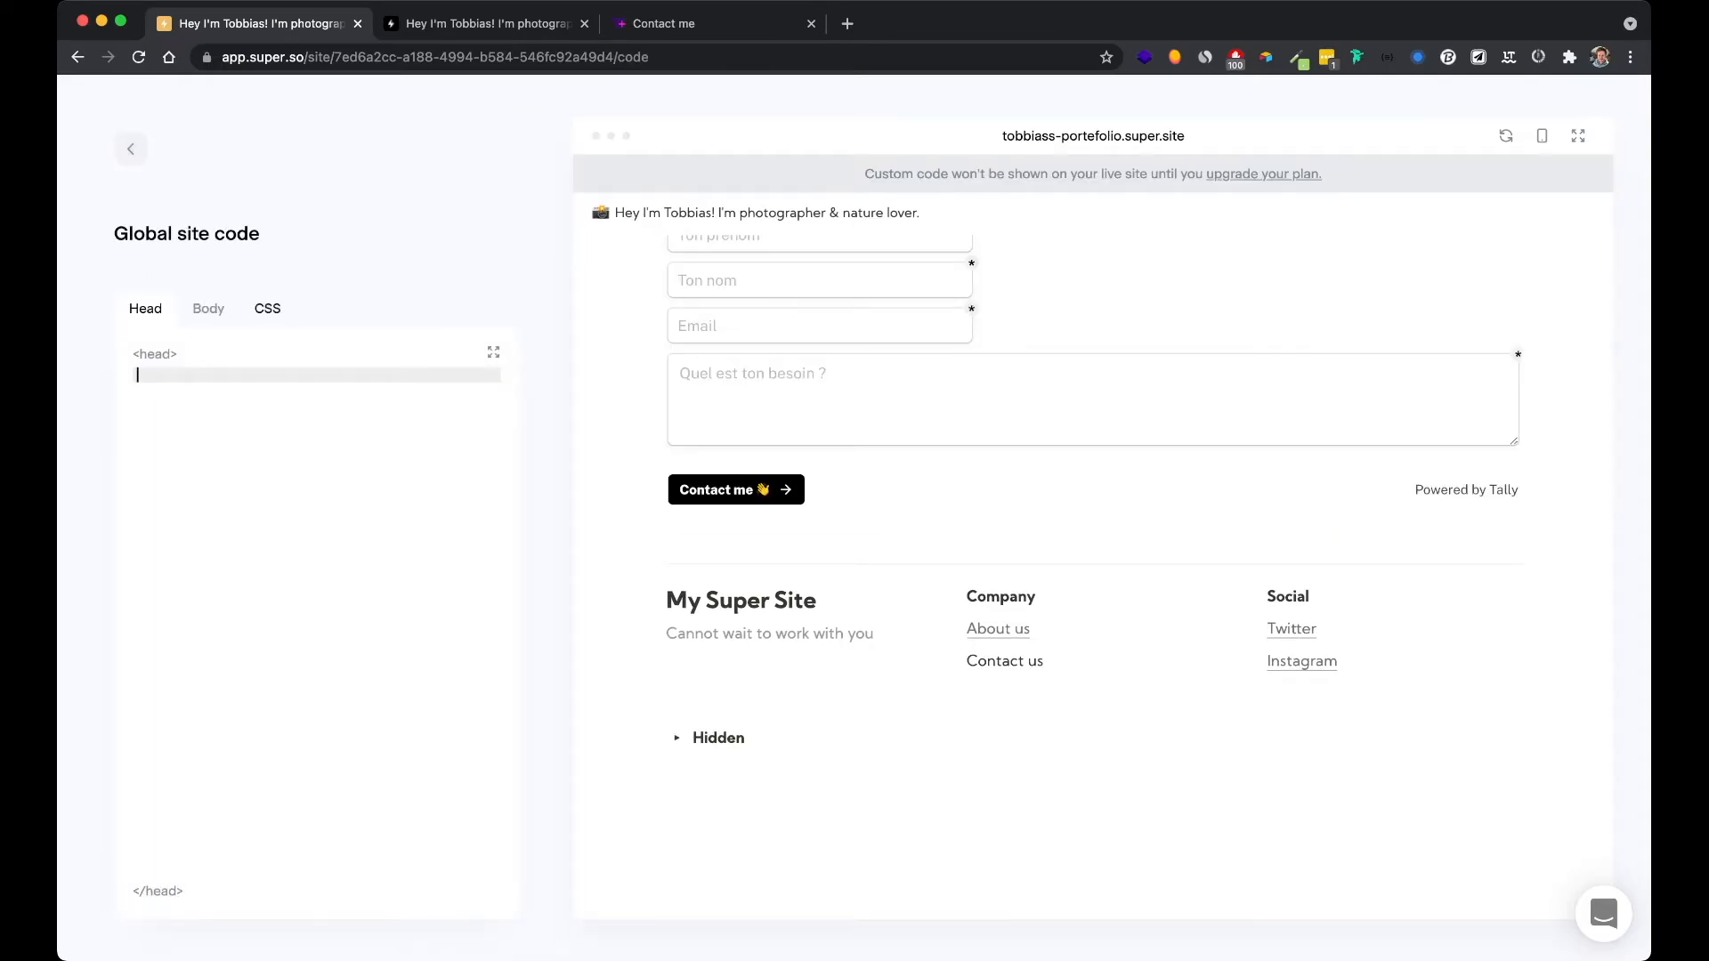
pyautogui.click(267, 309)
# Inspect the Hidden toggle below the live site's footer with the browser's developer tools
pyautogui.click(466, 24)
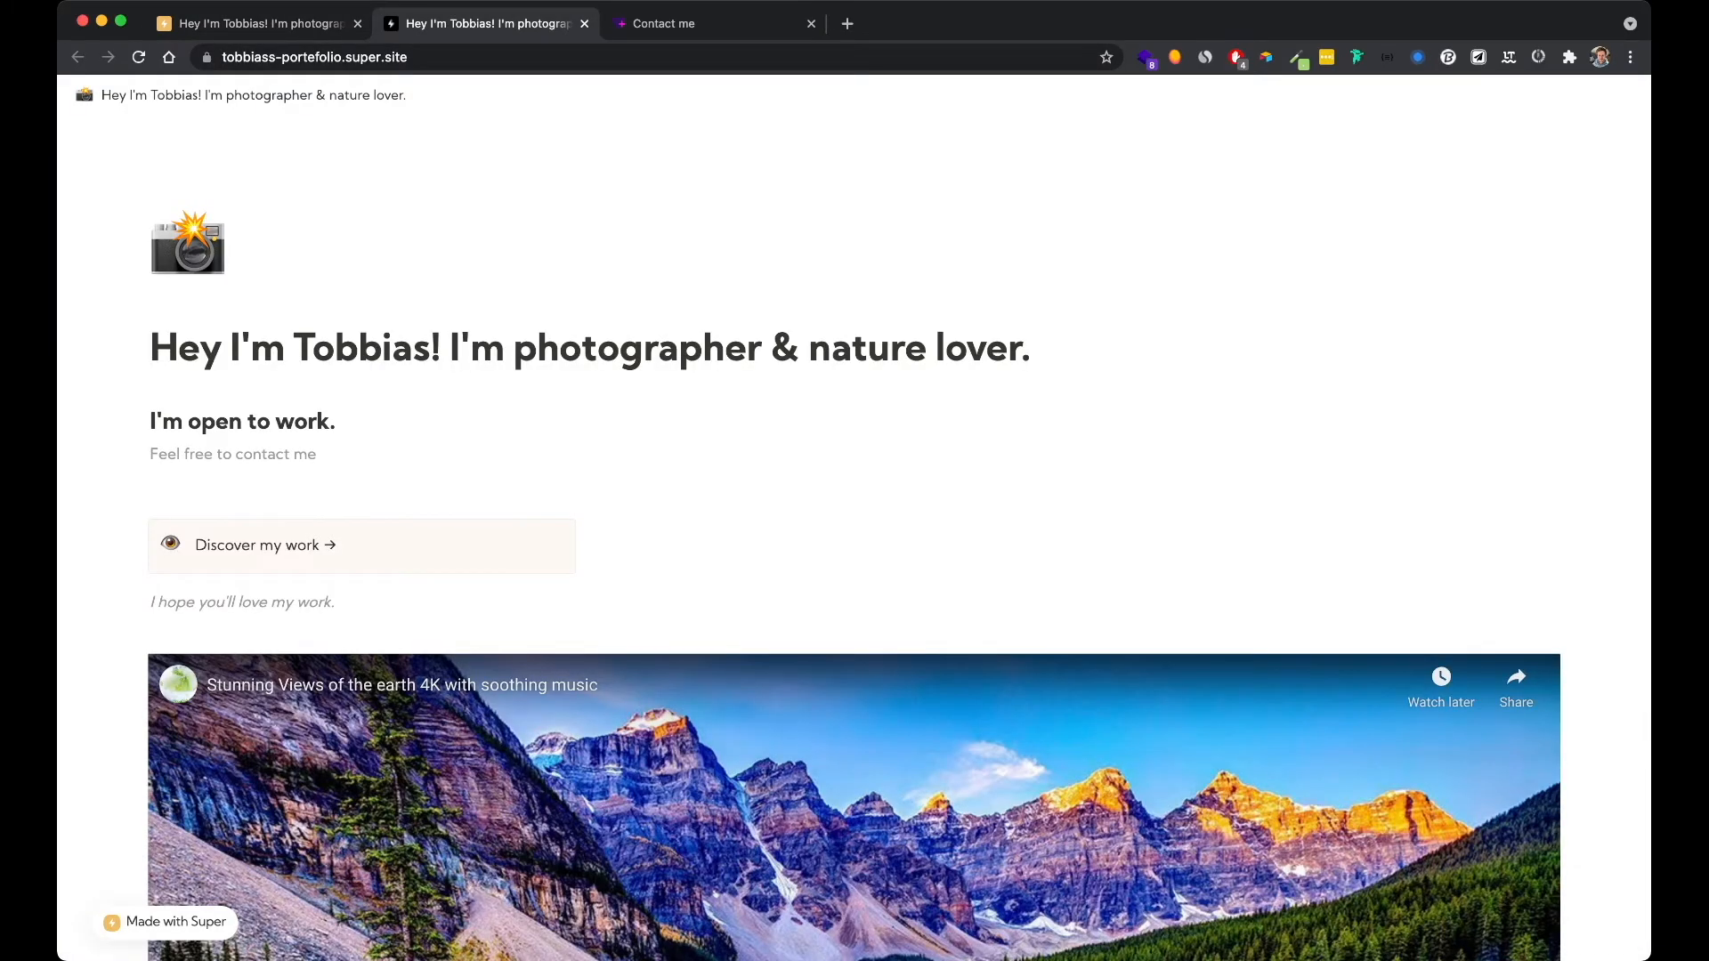
pyautogui.scroll(-20, 854, 534)
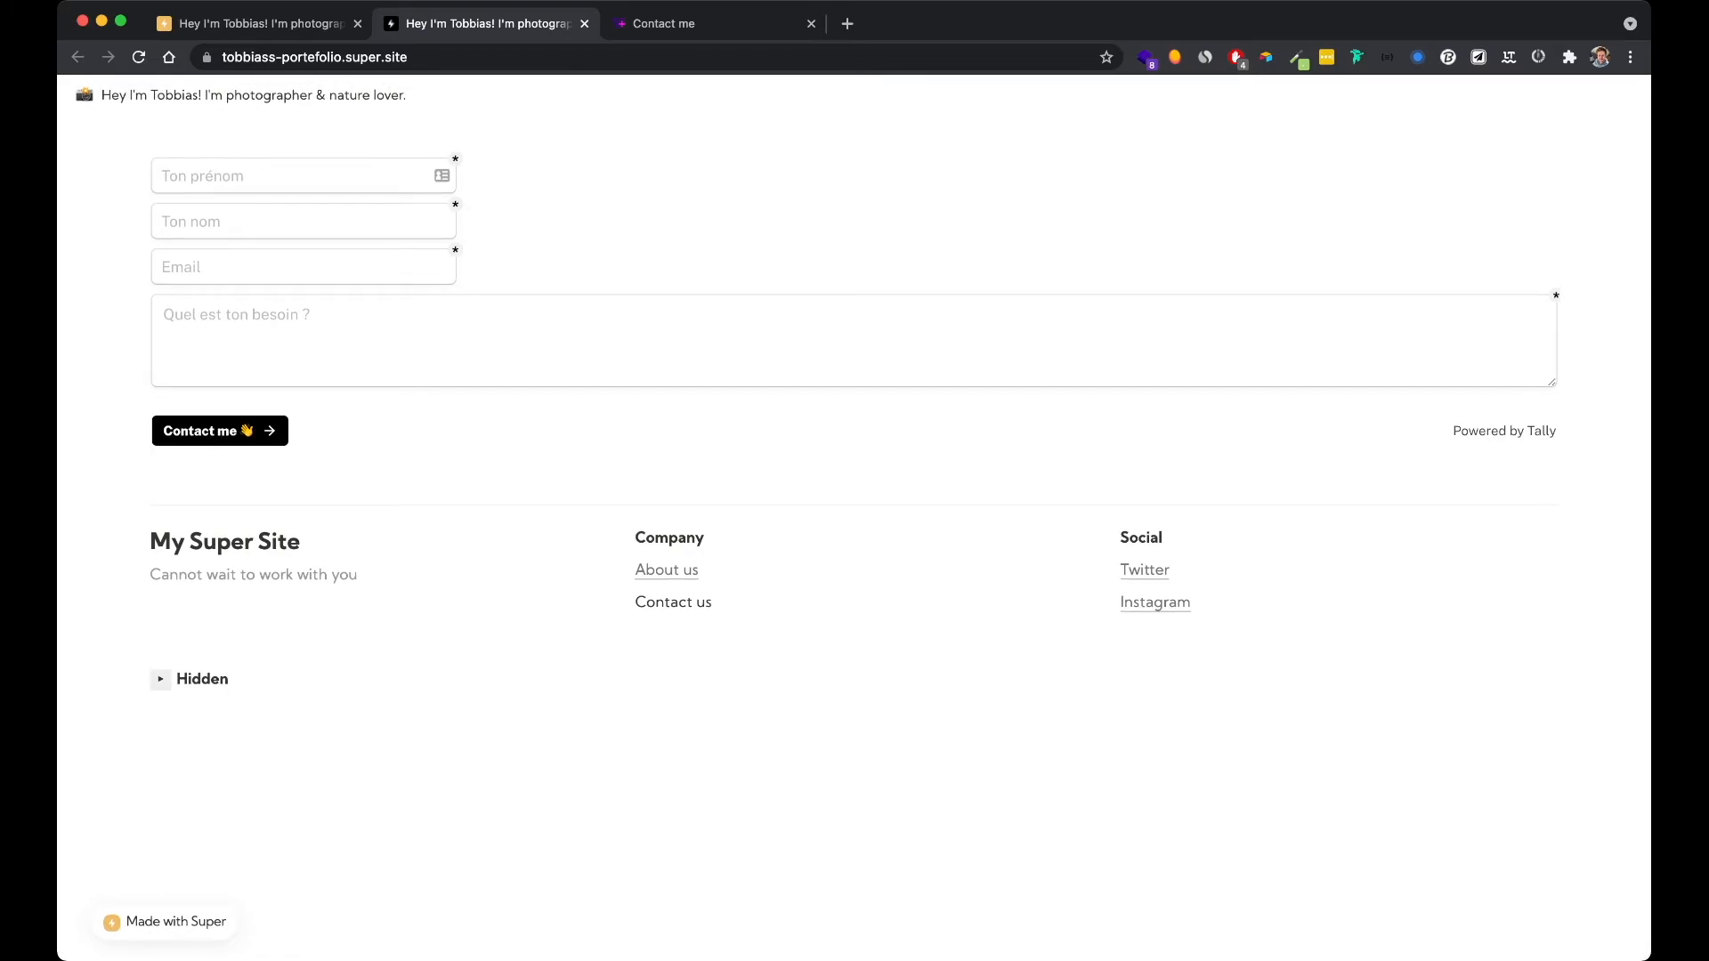
pyautogui.doubleClick(161, 680)
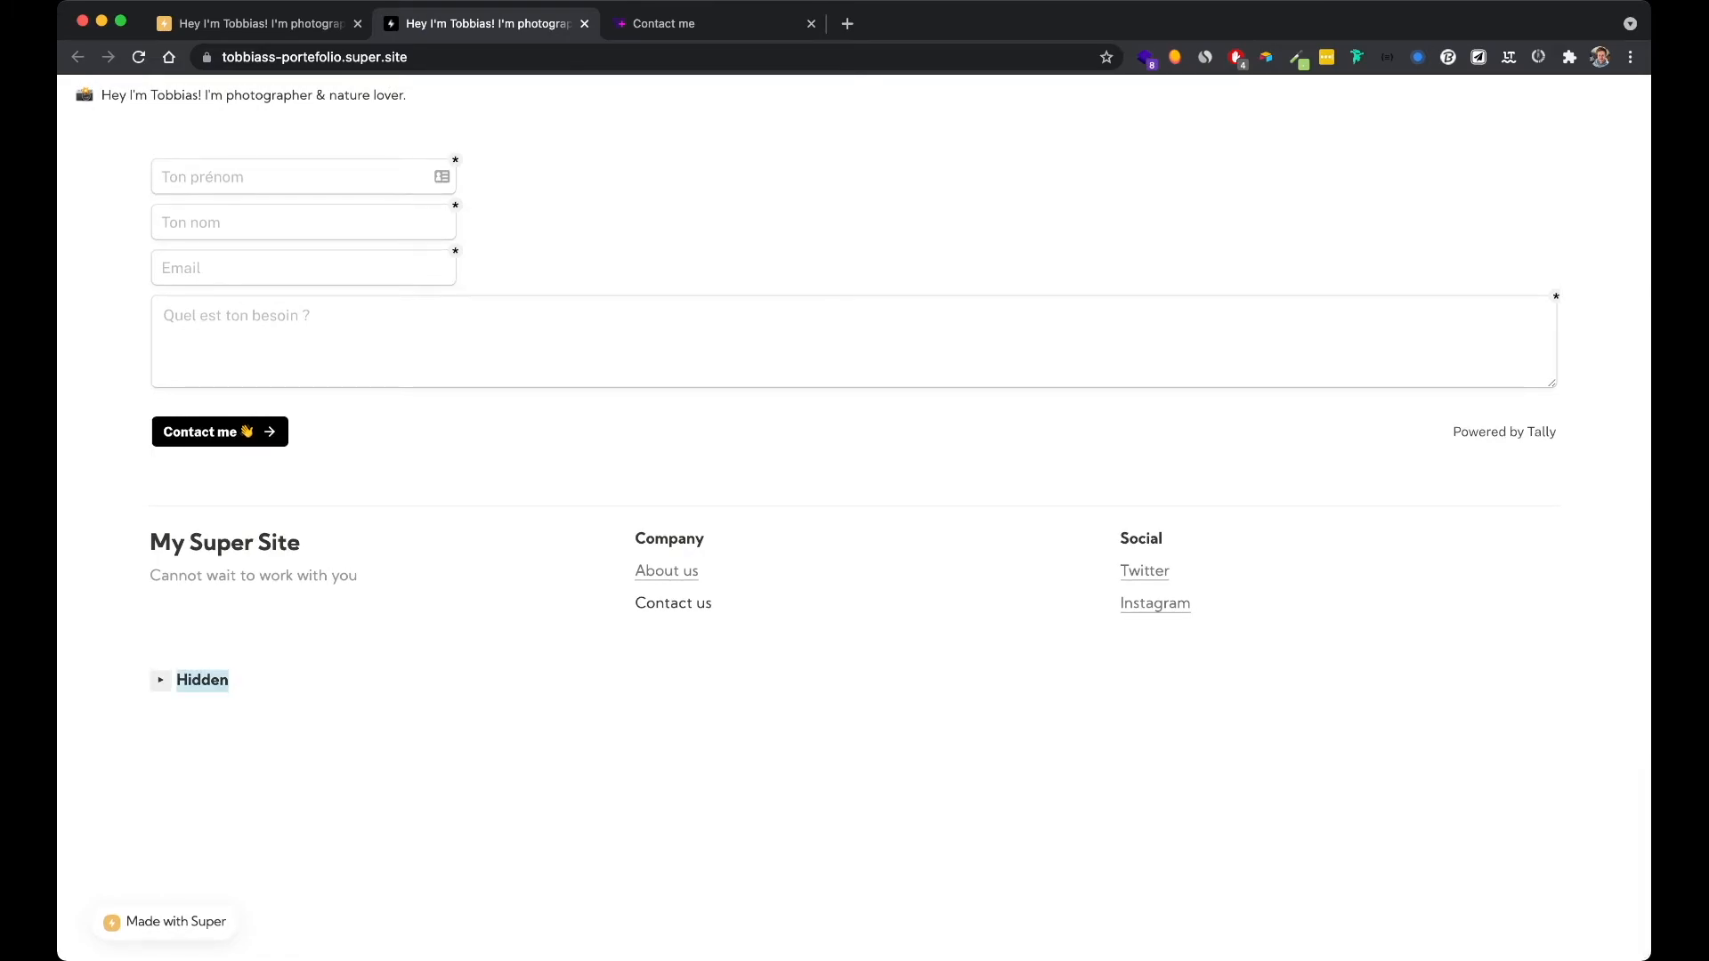
pyautogui.press('super+alt+i')
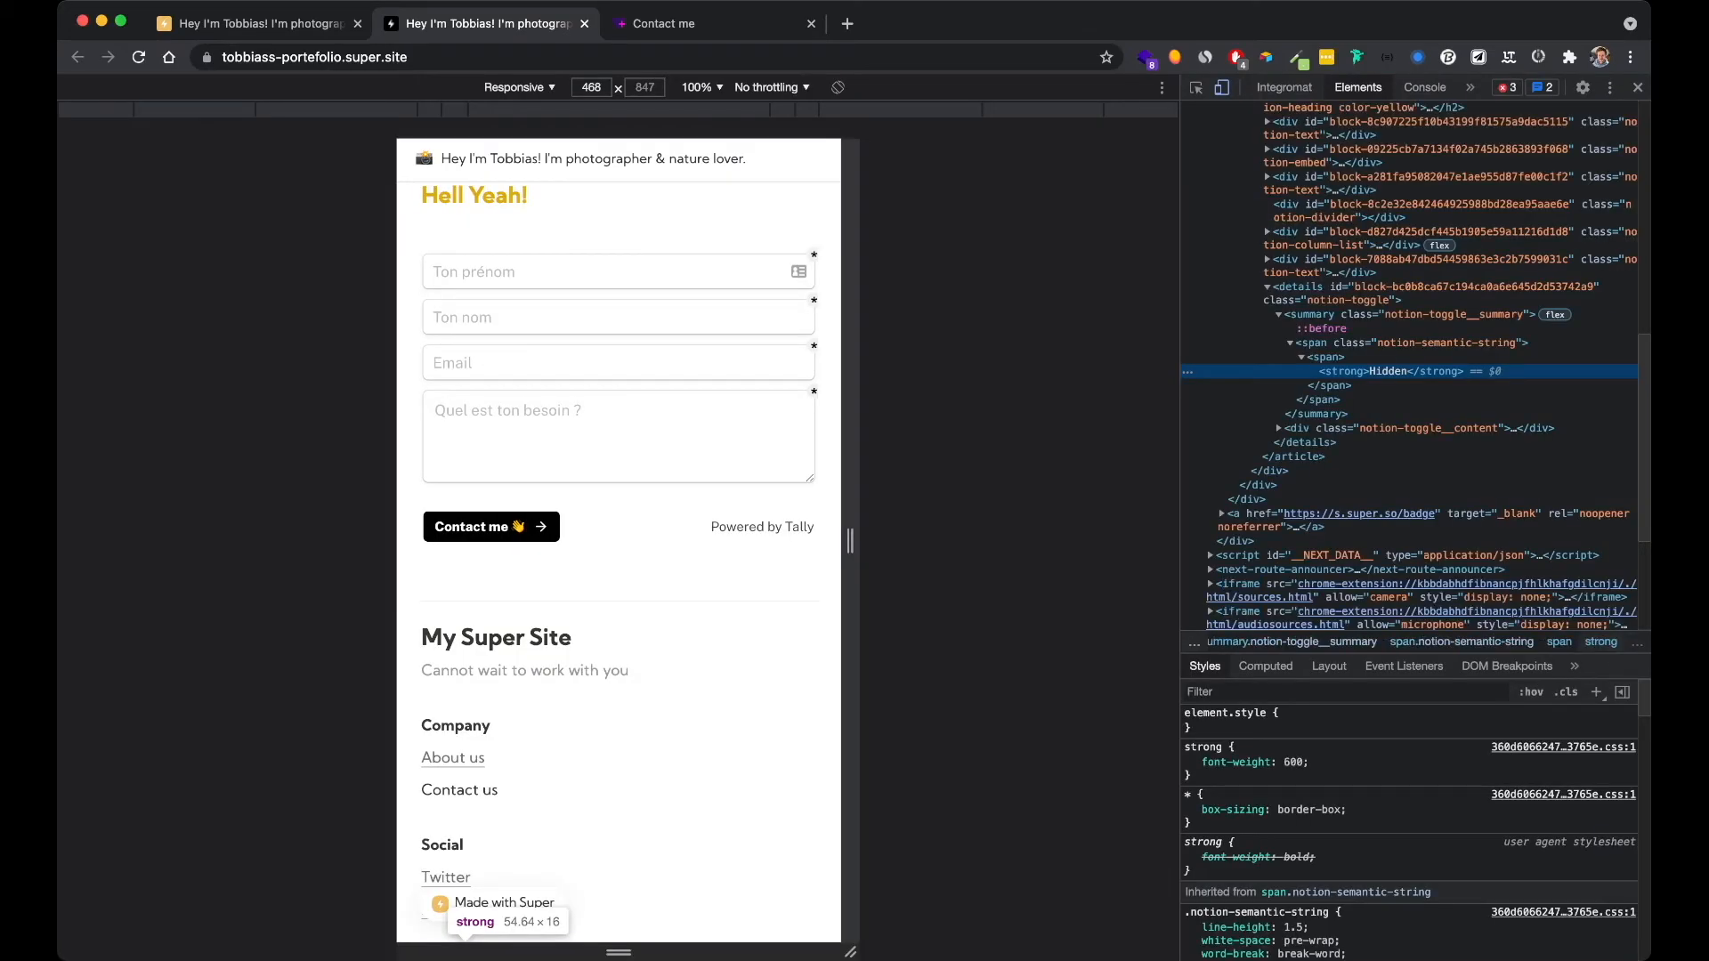
# Widen the responsive preview to 1143 pixels and test display: none on the Hidden toggle's details element in the developer tools
pyautogui.moveTo(851, 540); pyautogui.dragTo(1170, 540)
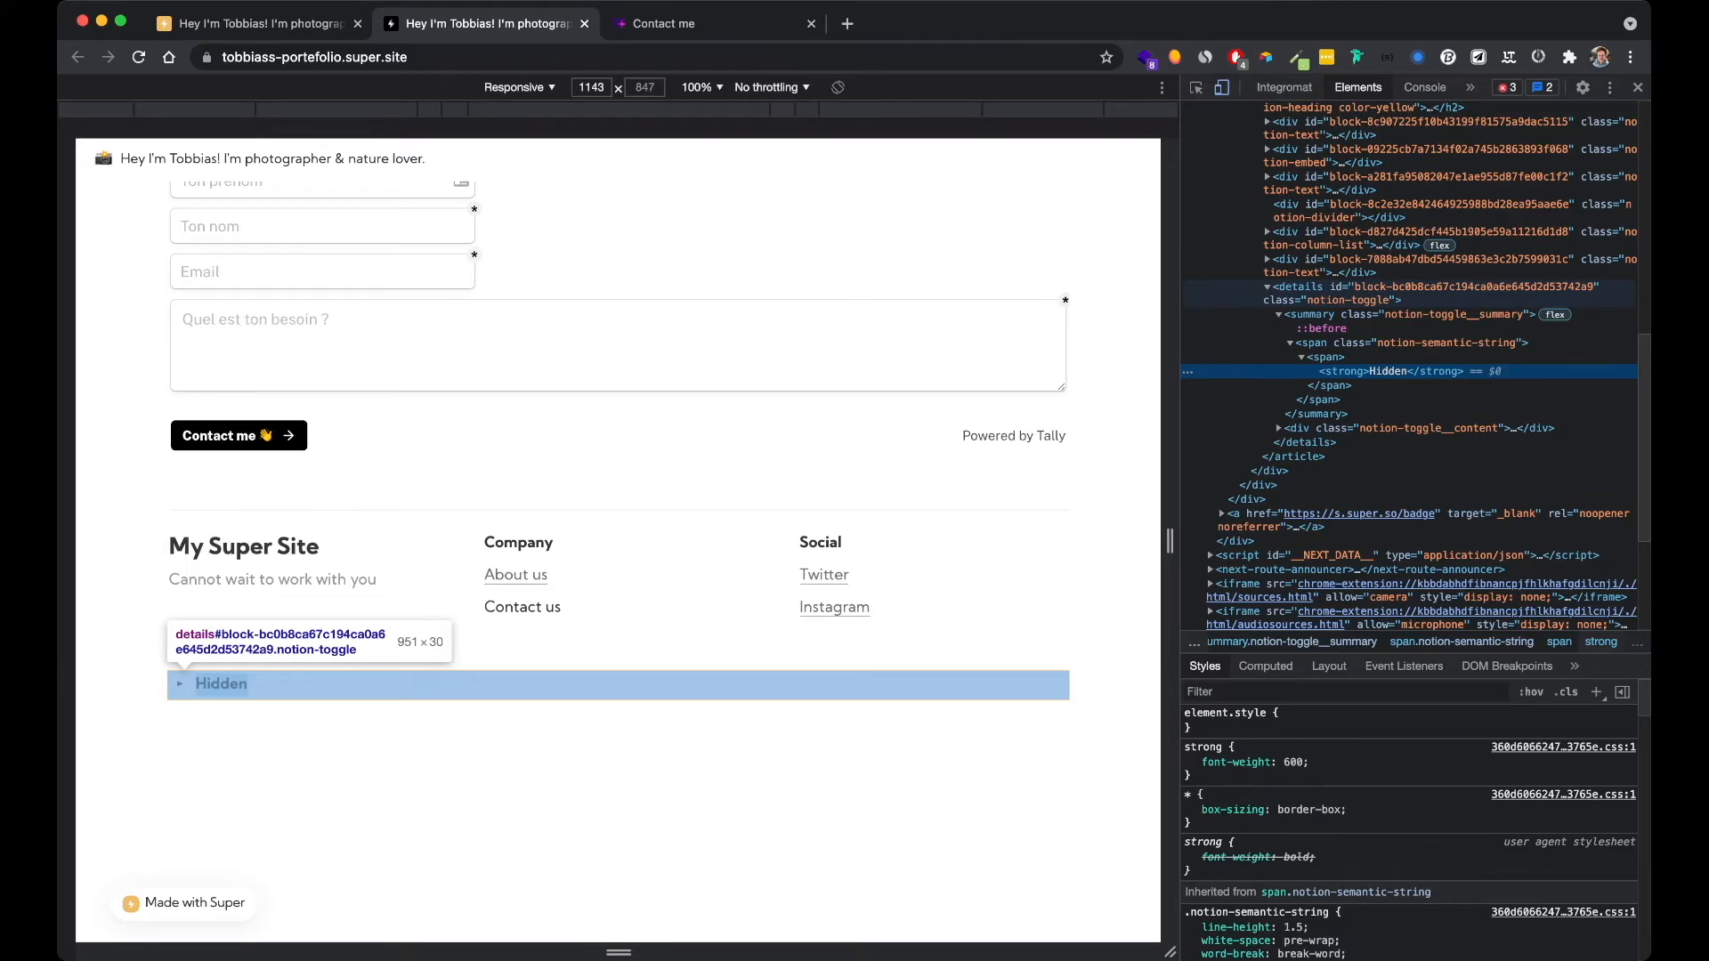
pyautogui.click(1431, 293)
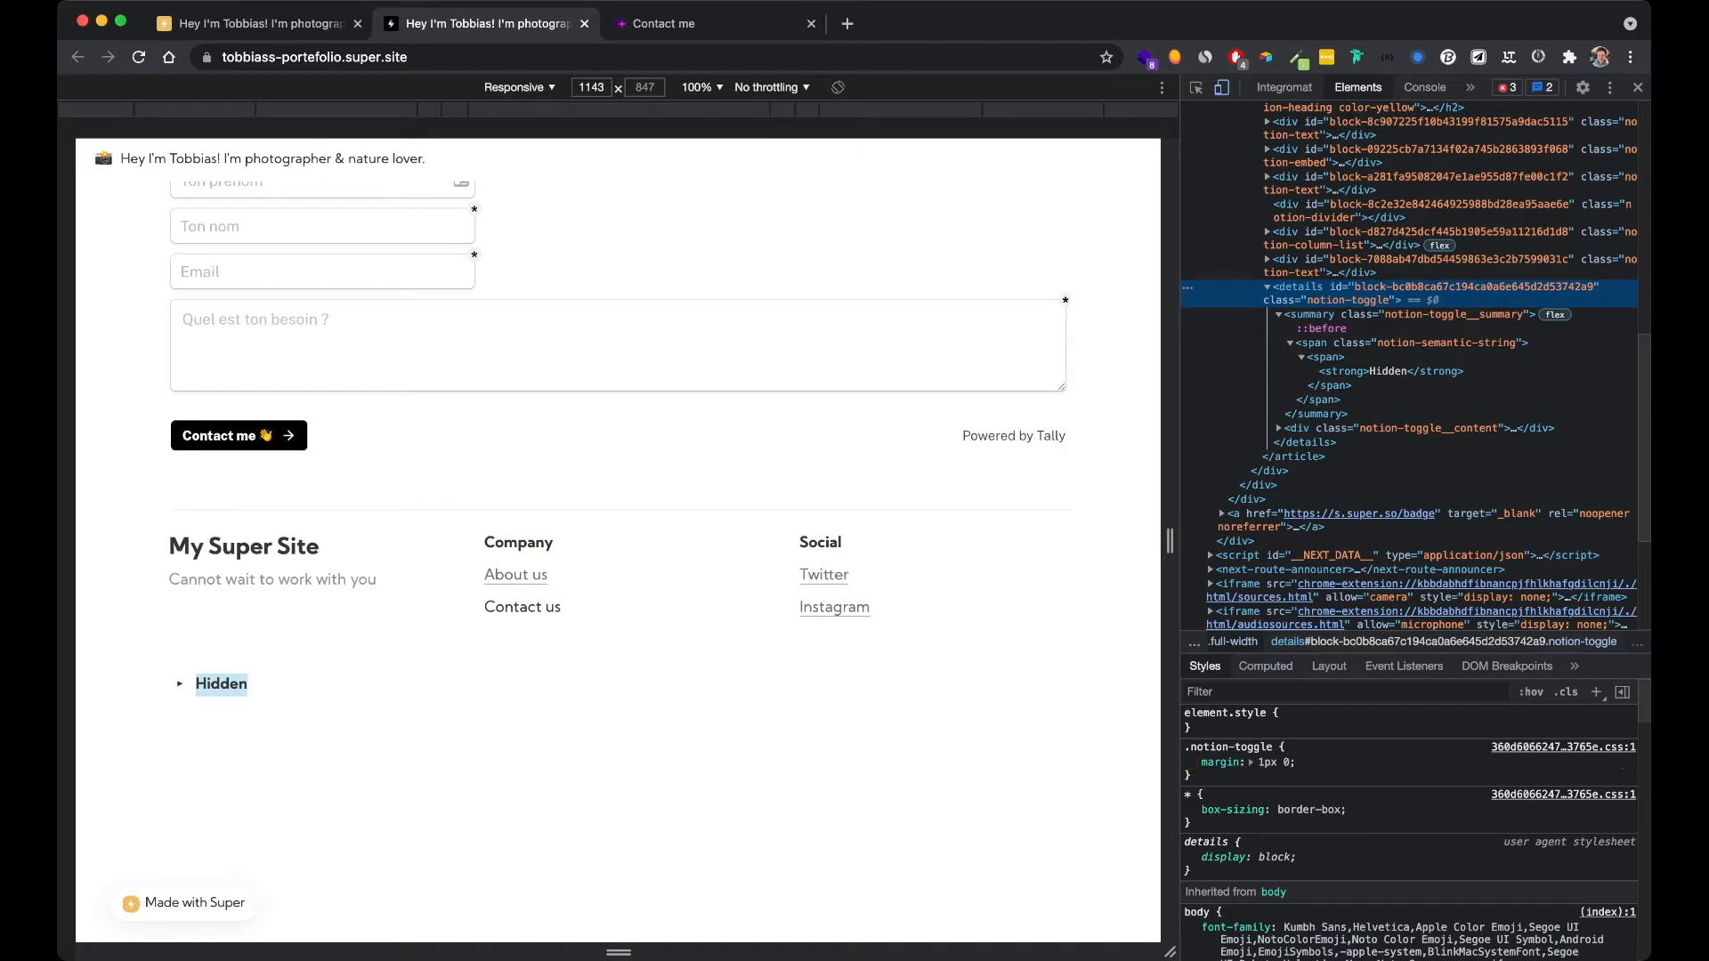
pyautogui.click(1202, 728)
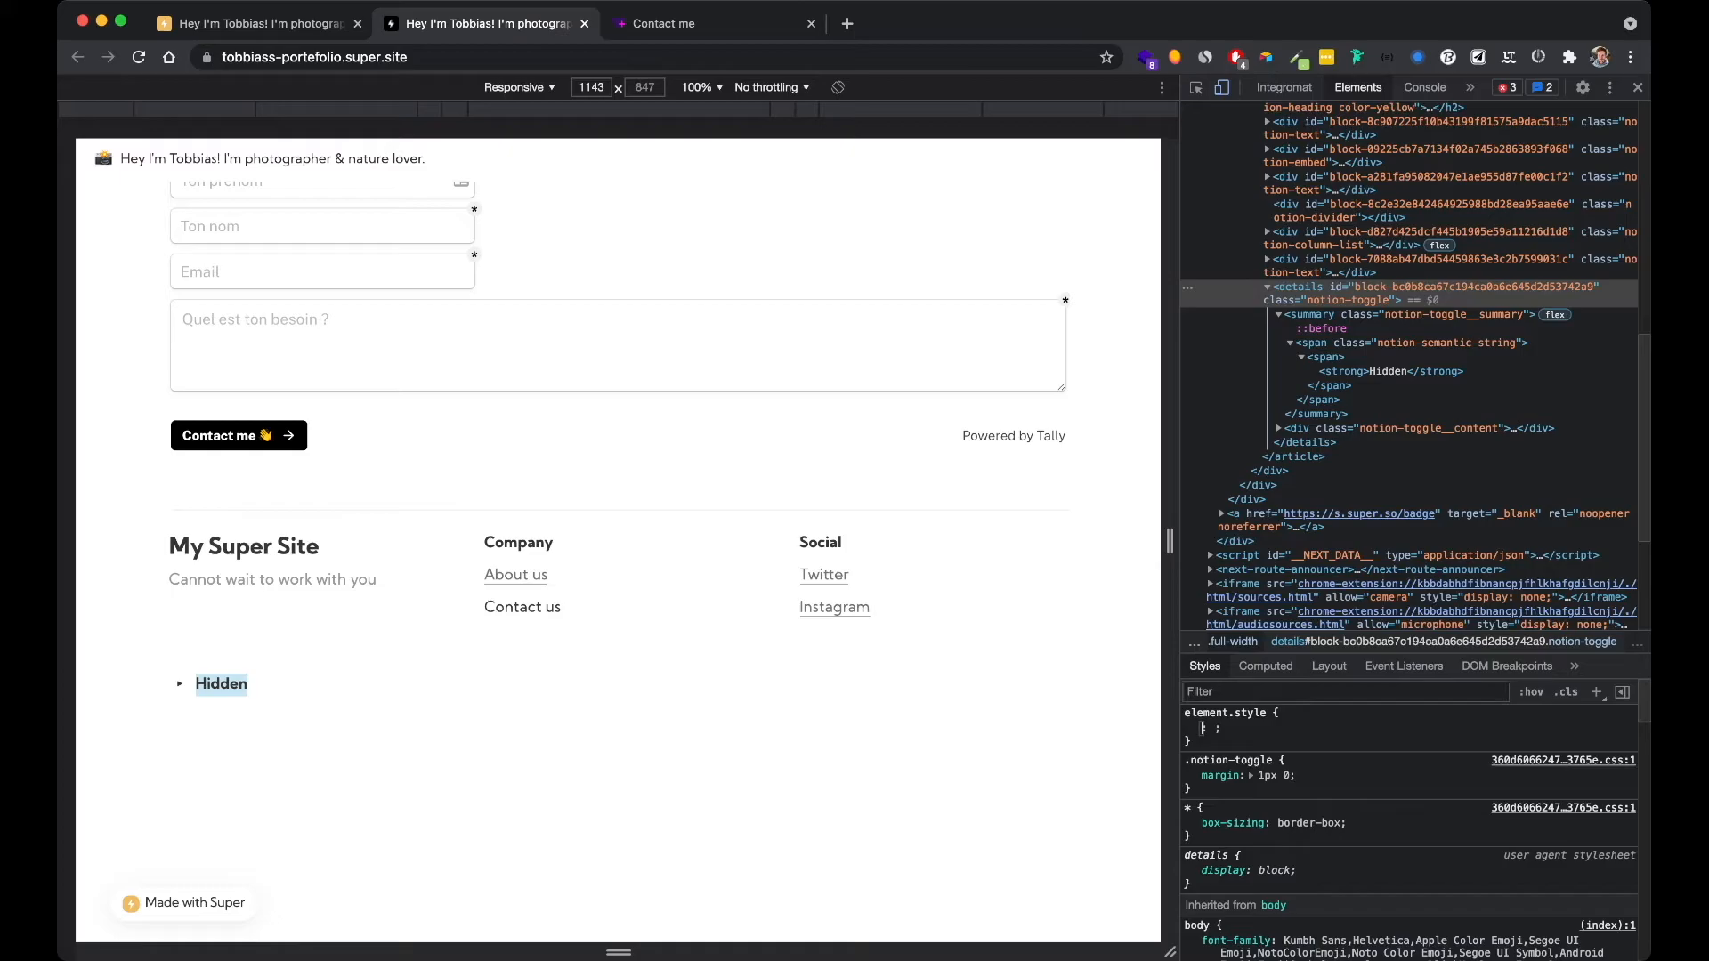
pyautogui.write('display')
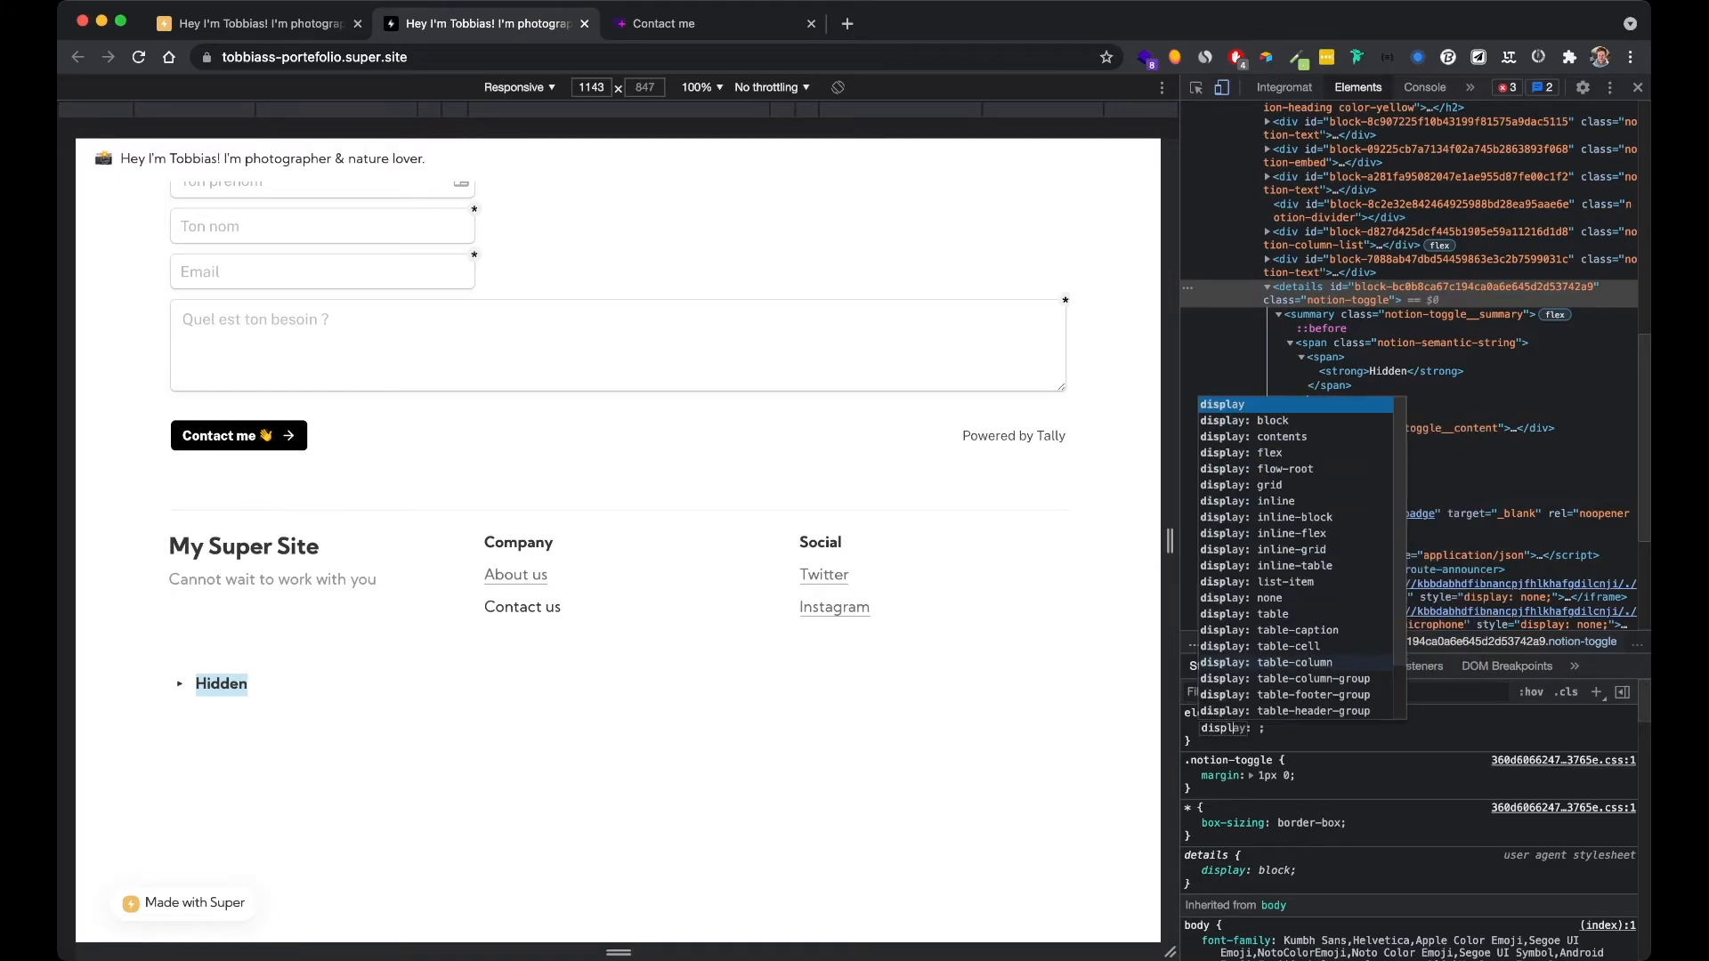
pyautogui.press('Tab')
pyautogui.write('none')
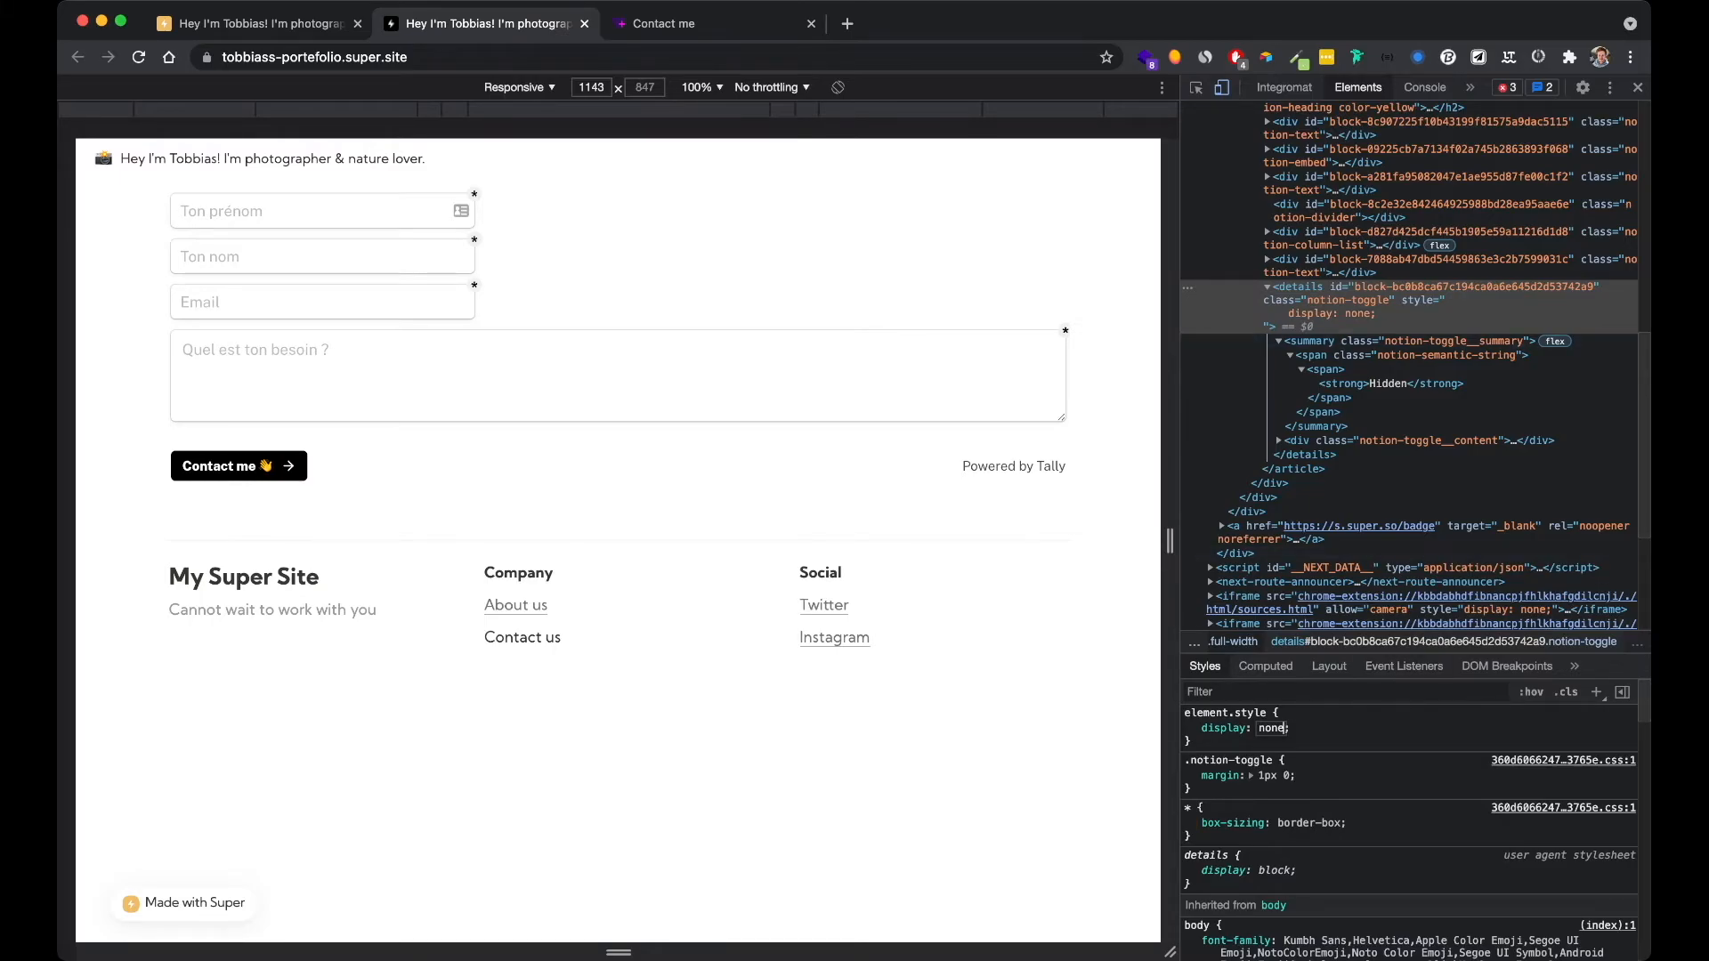
pyautogui.press('Return')
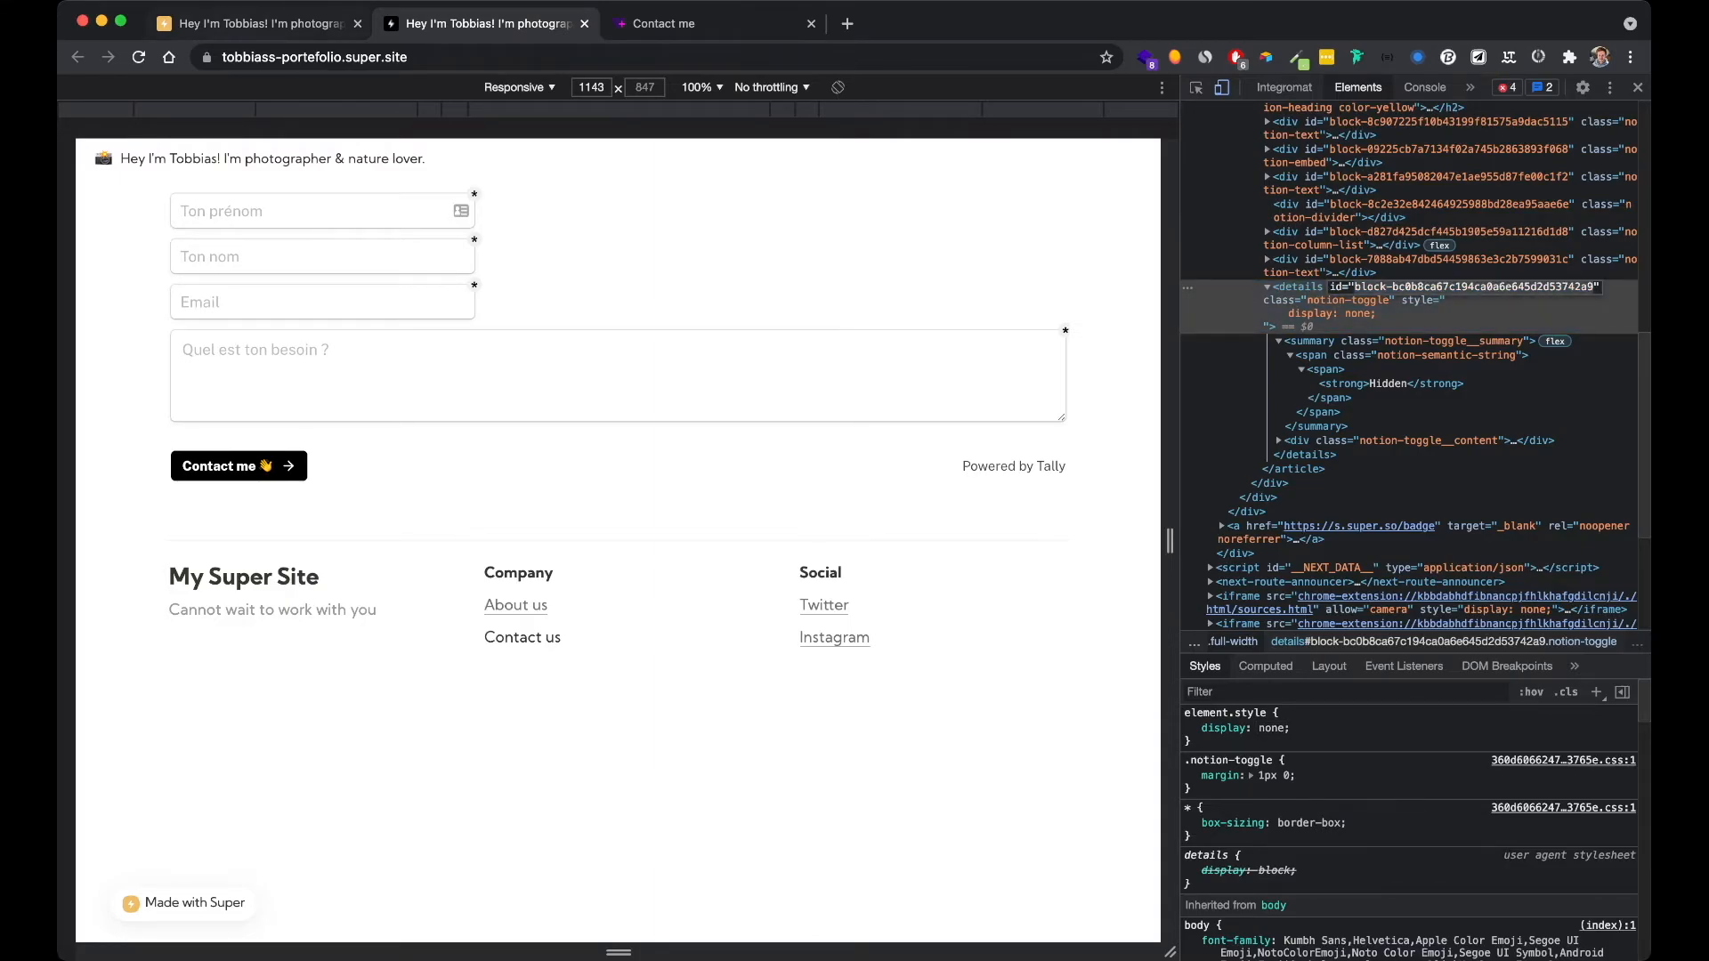
# Copy the toggle's block ID into Super's global CSS as #block-bc0b8ca67c194ca0a6e645d2d53742a9, give that rule display: none; and save
pyautogui.hotkey('ctrl', 'shift', 'Tab')
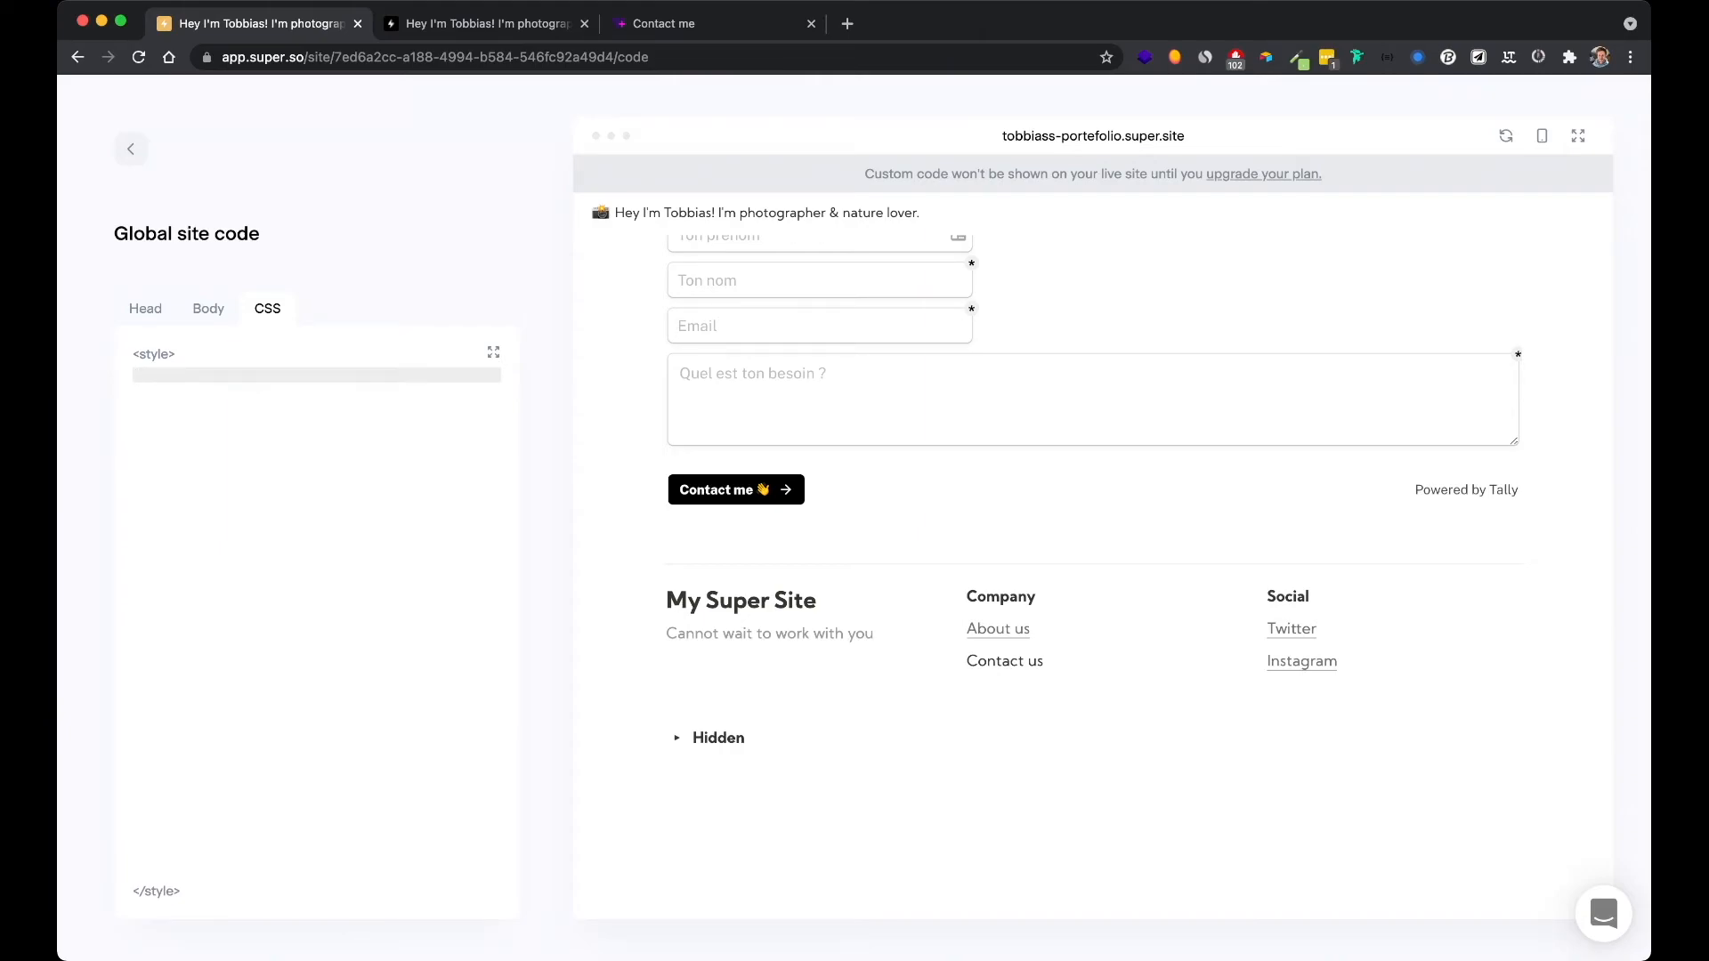
pyautogui.write('#')
pyautogui.write('block-bc0b8ca67c194ca0a6e645d2d53742a9')
pyautogui.press('Return')
pyautogui.write('{}')
pyautogui.press('Return')
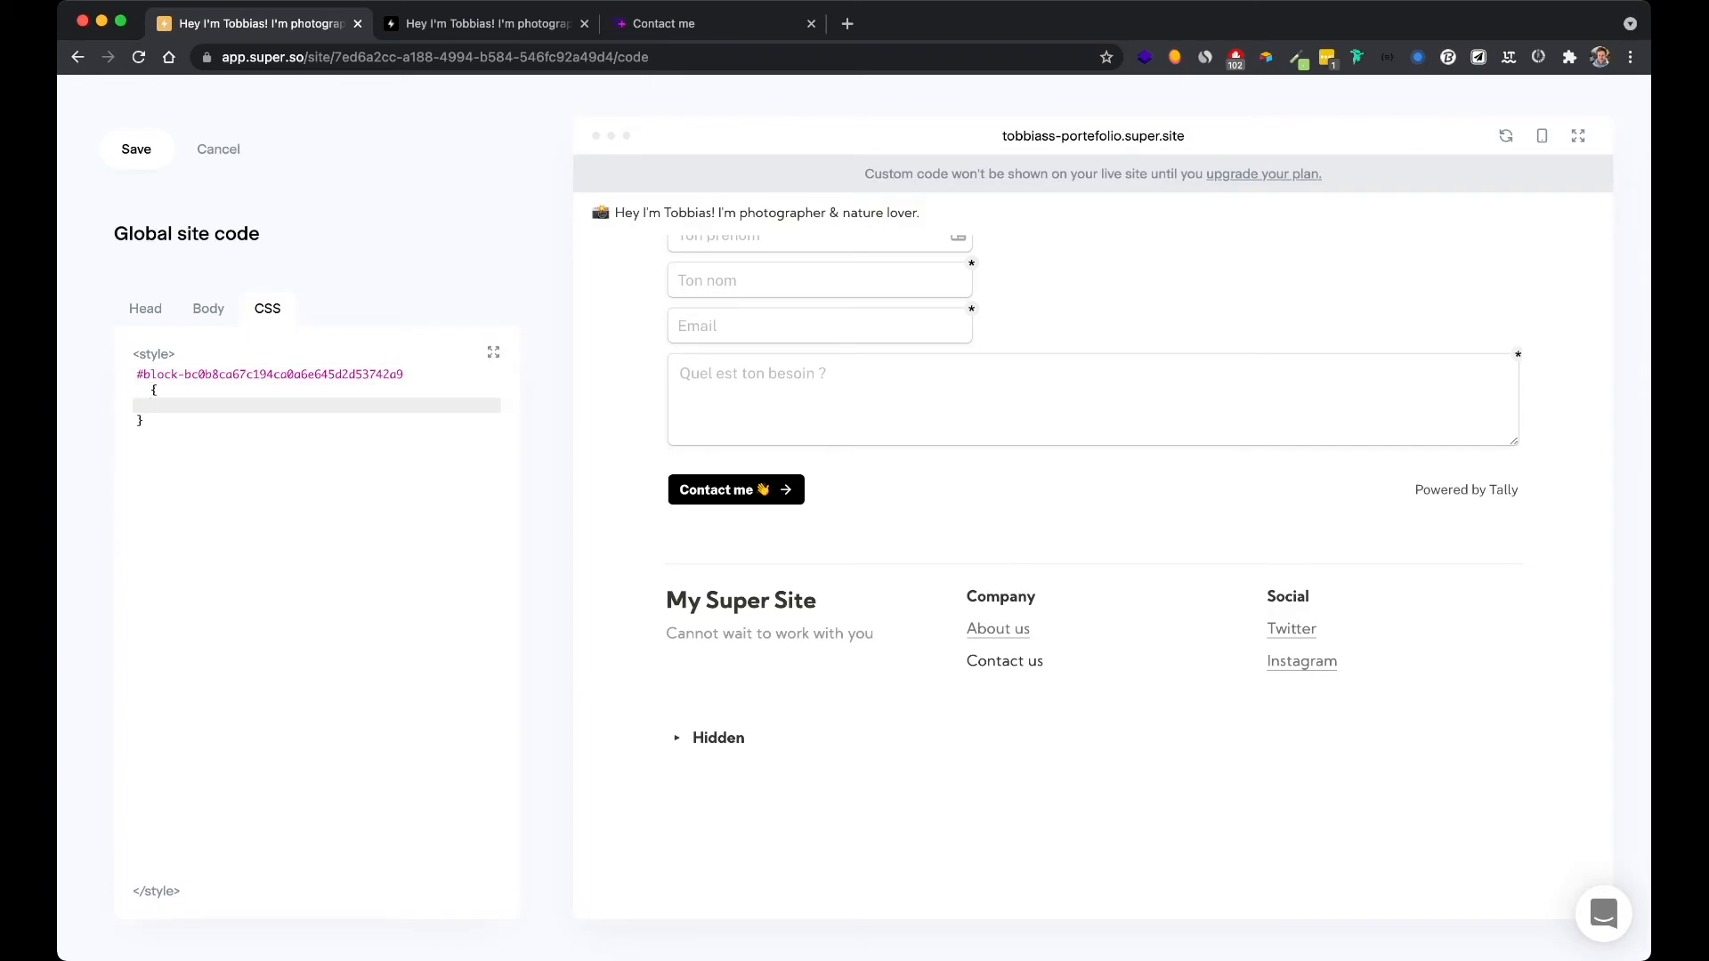
pyautogui.write('display: ;none;')
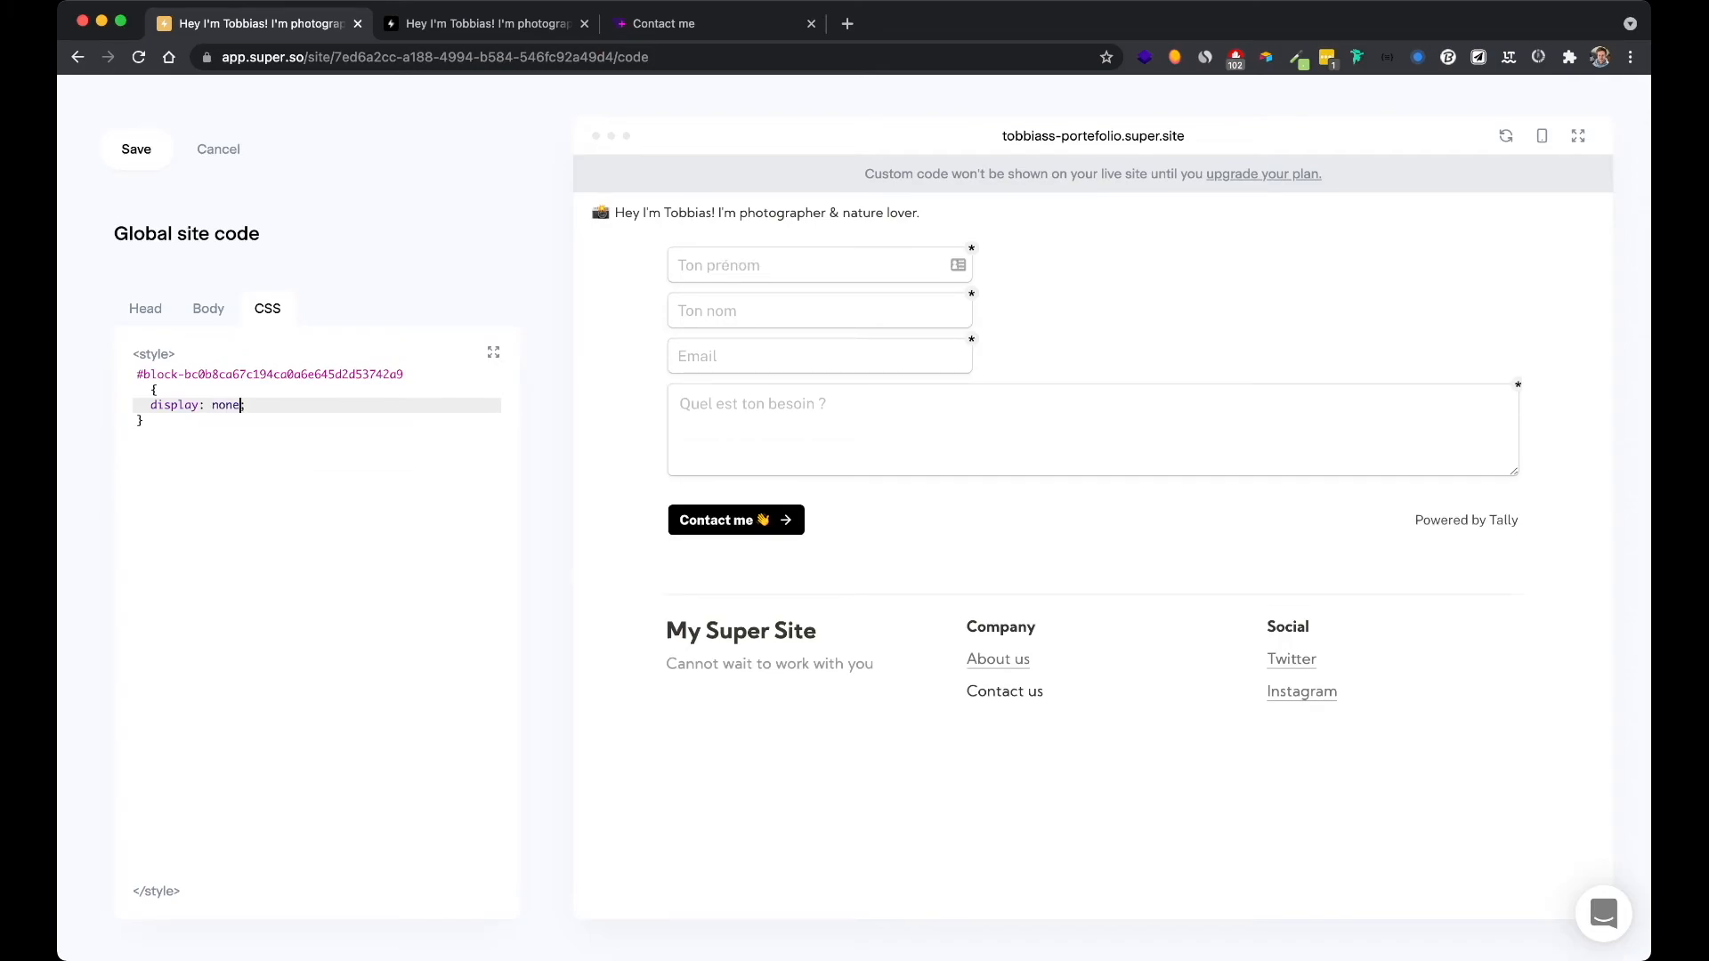
pyautogui.click(144, 420)
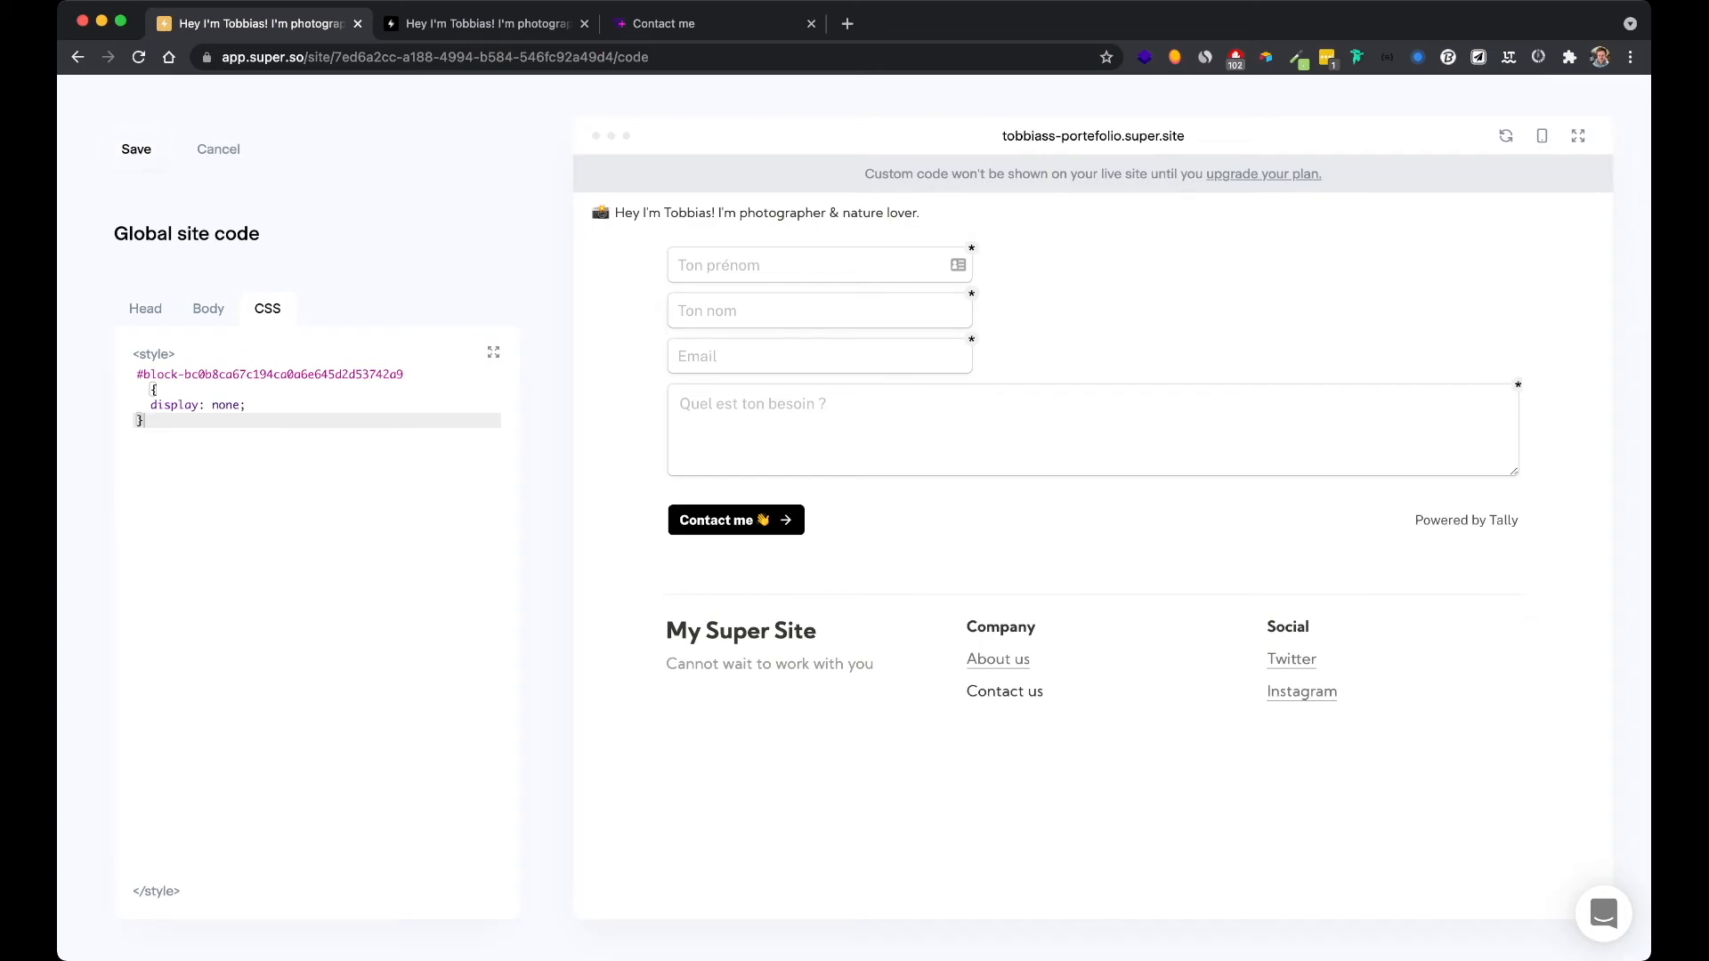
pyautogui.press('super+s')
# Open the live site in a new tab, reload it to check the Hidden toggle below the footer and recheck the saved CSS
pyautogui.click(1093, 136)
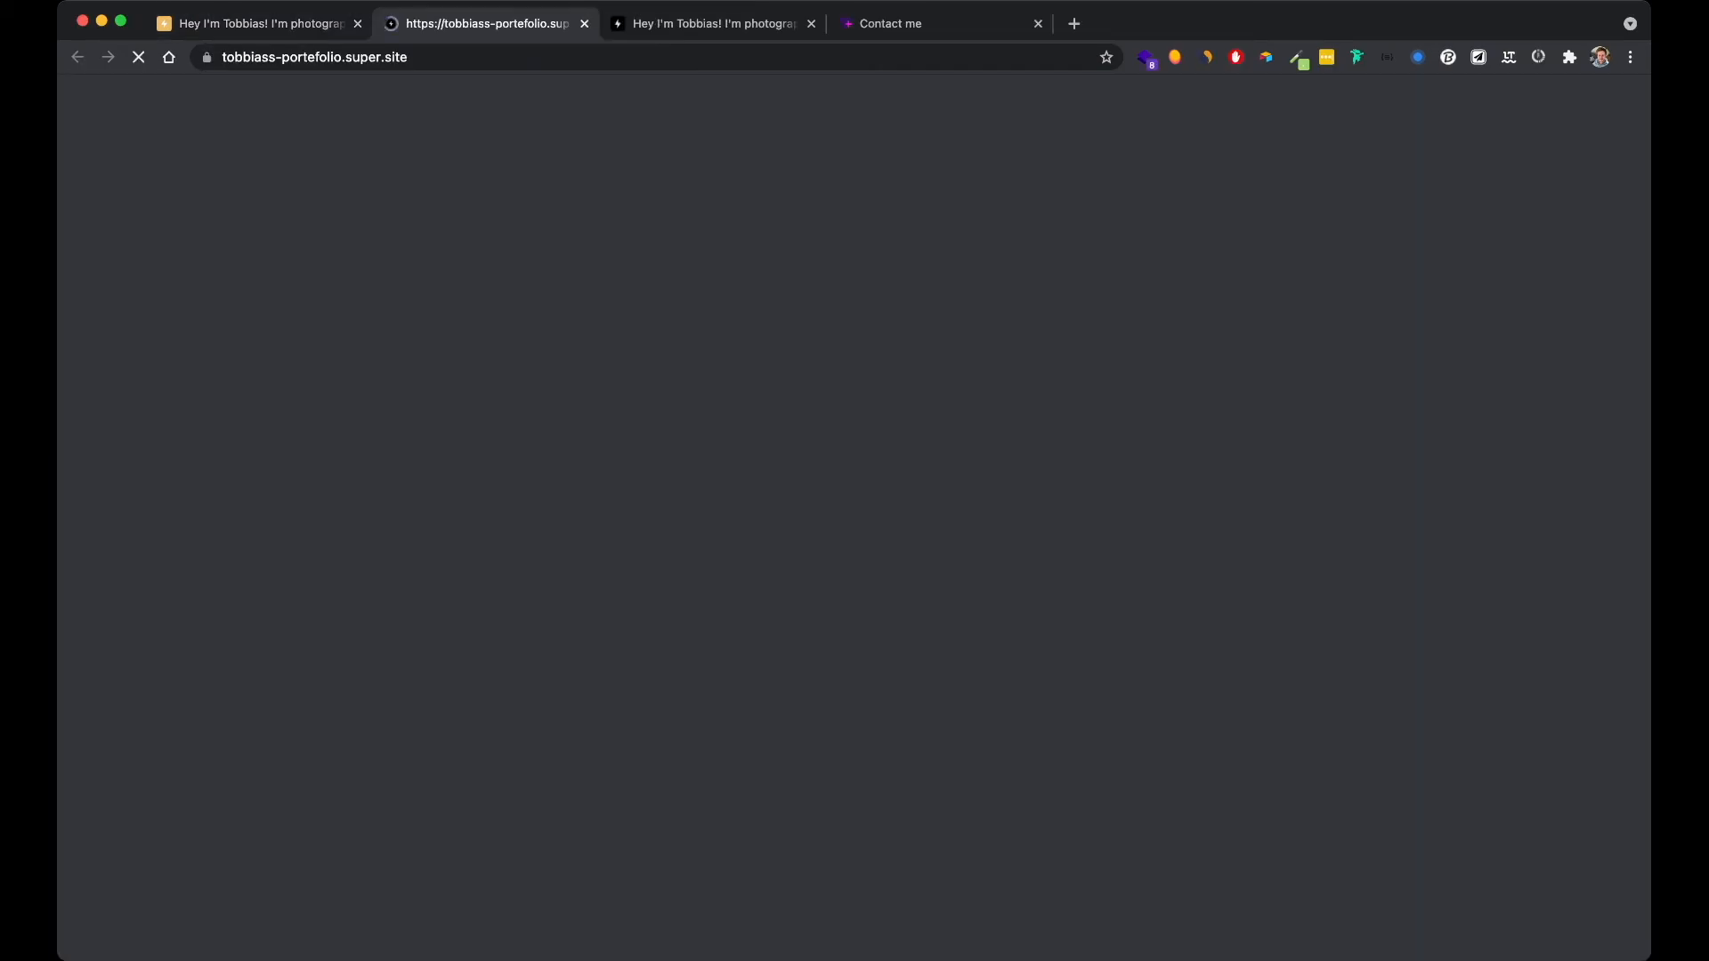
pyautogui.scroll(-10, 854, 516)
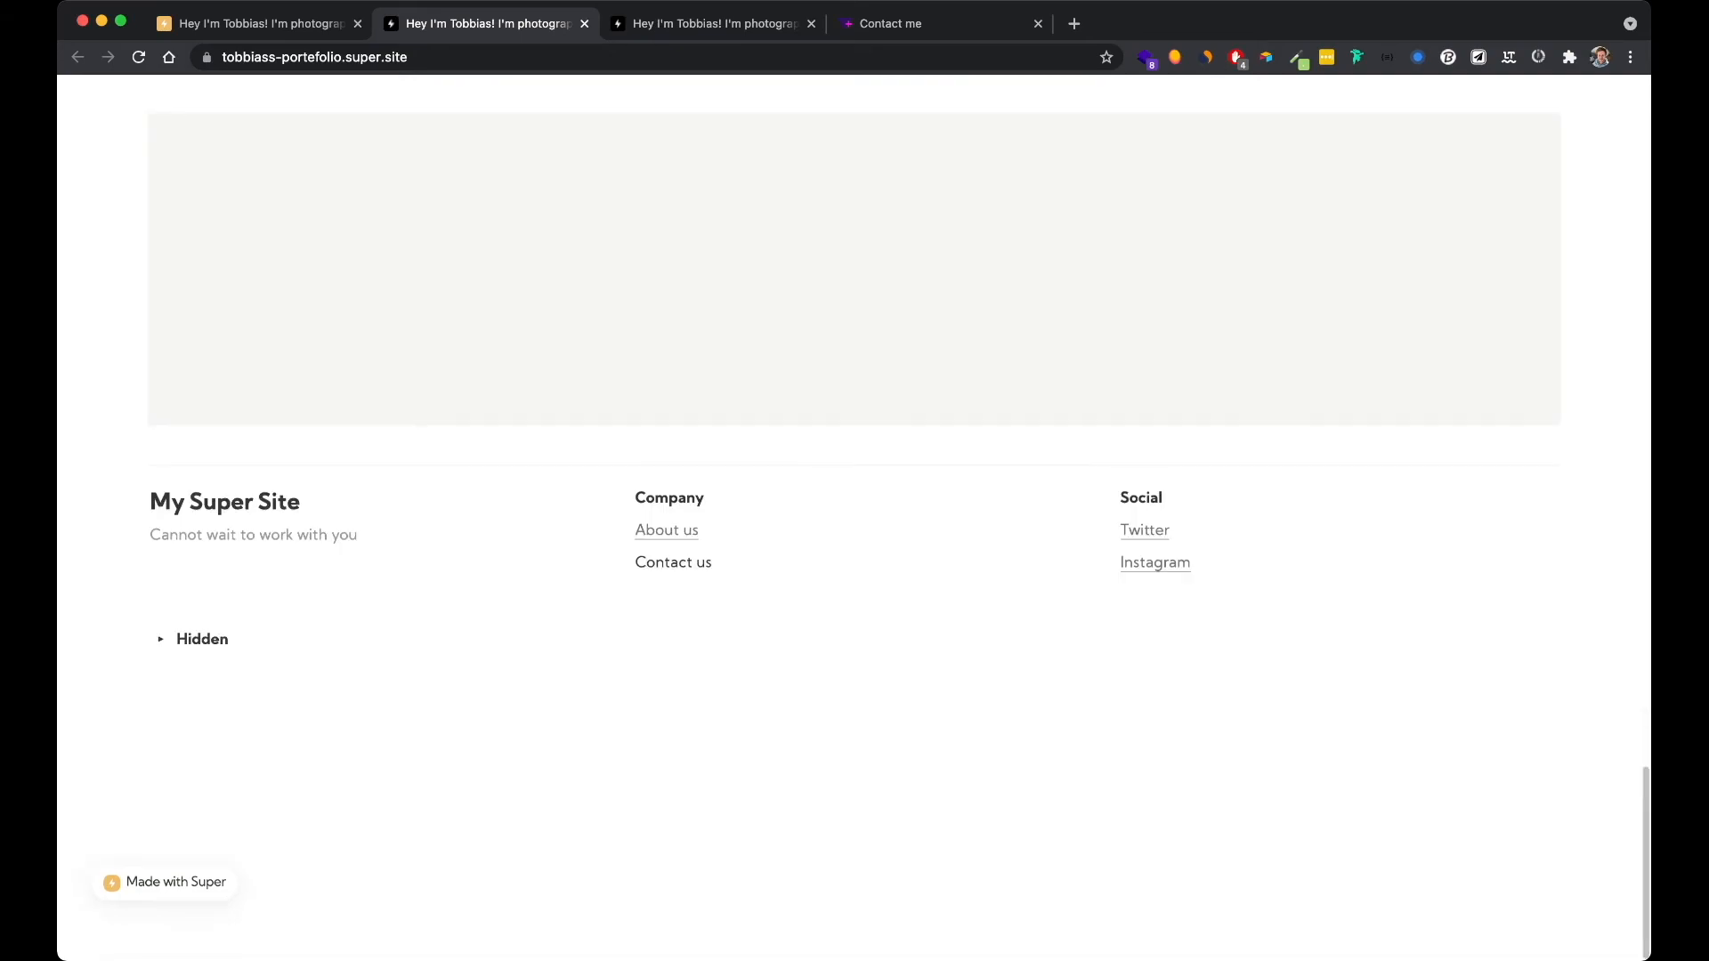
pyautogui.press('super+r')
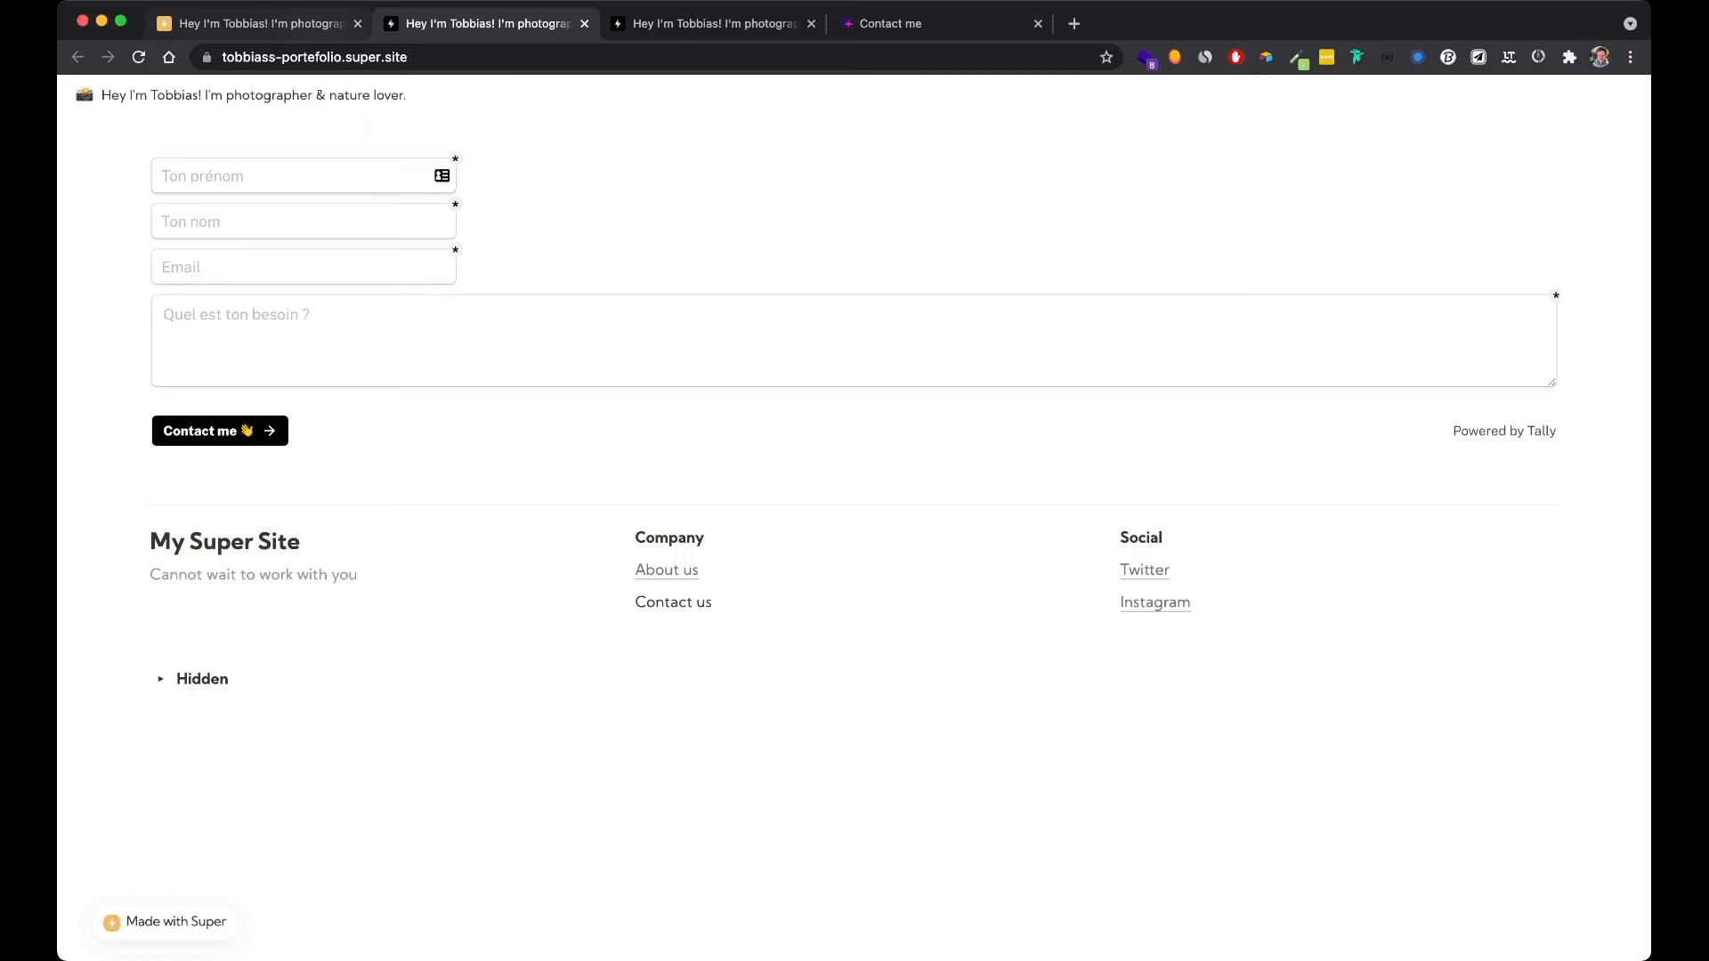
pyautogui.click(258, 24)
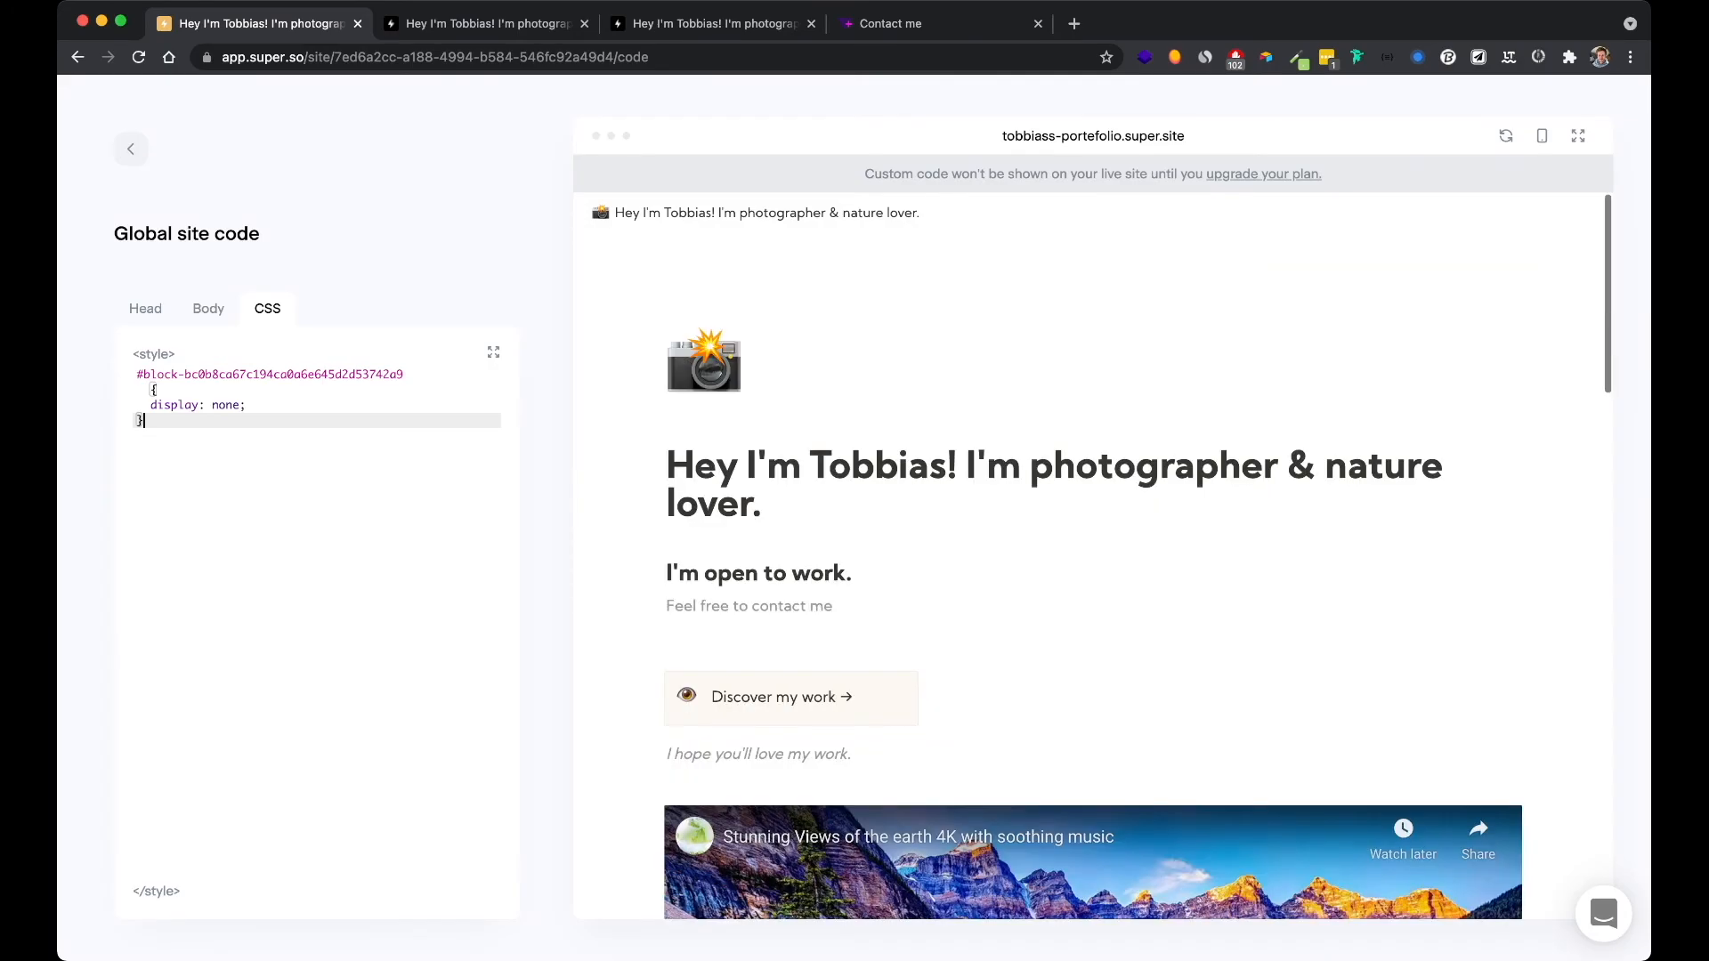
pyautogui.click(448, 20)
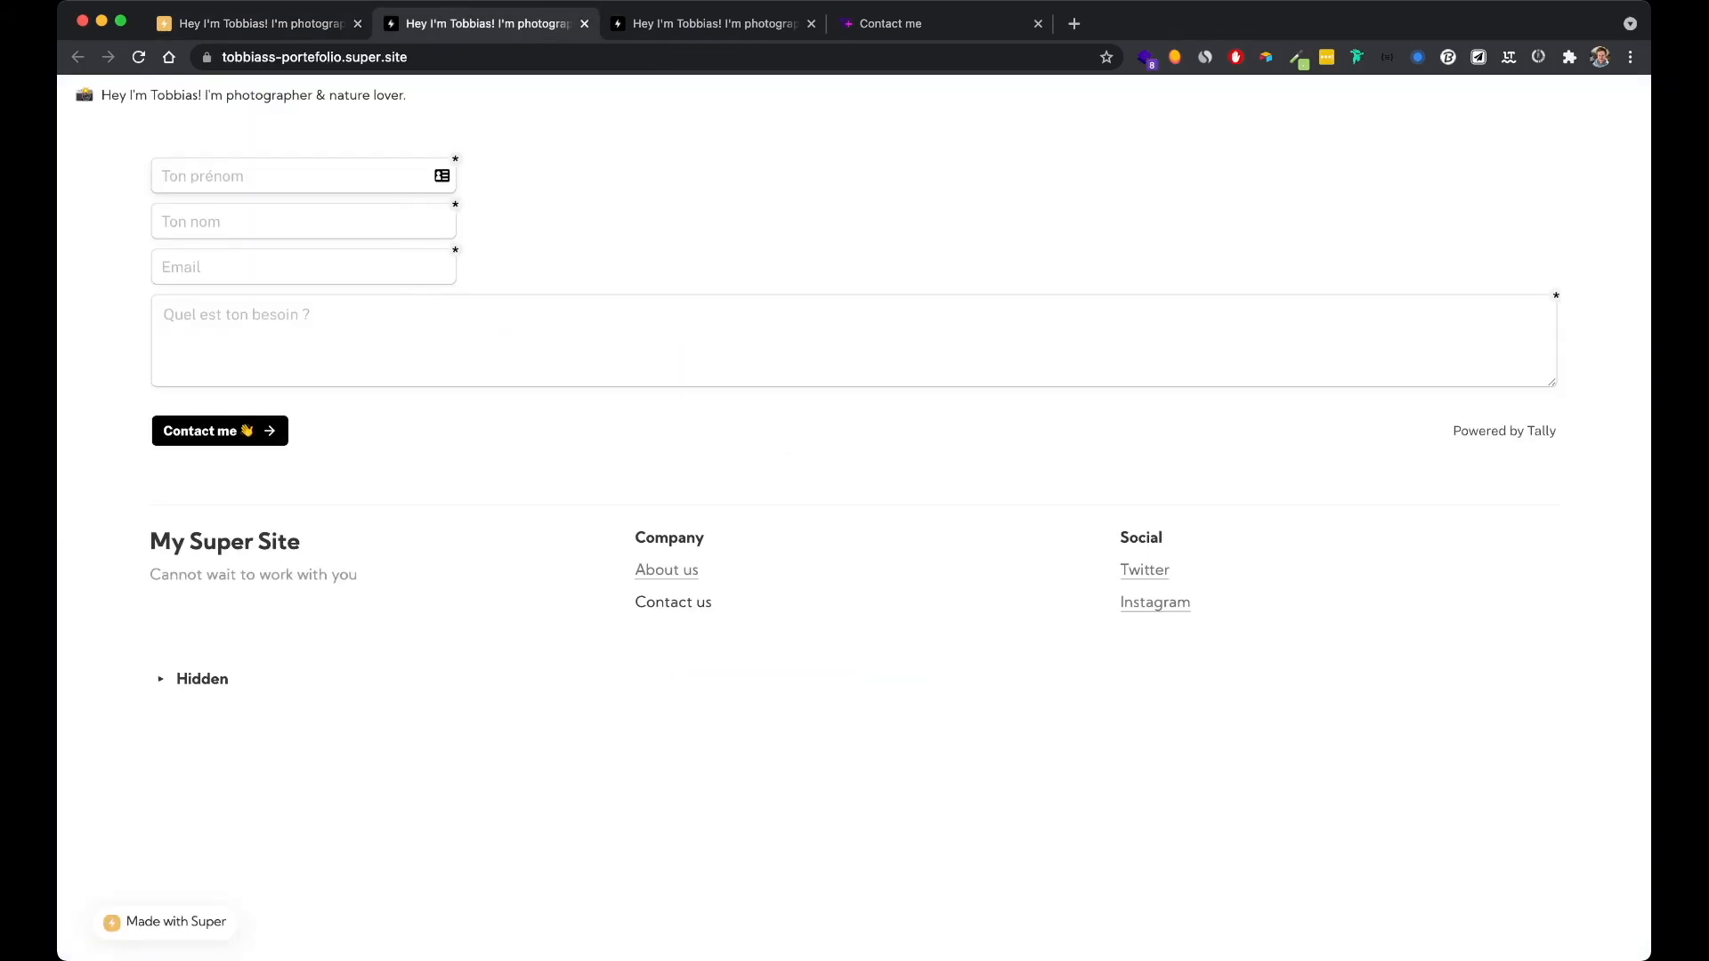
# Review the live portfolio page from its header through the video, photo gallery, FAQ and contact form to the footer
pyautogui.scroll(20, 854, 518)
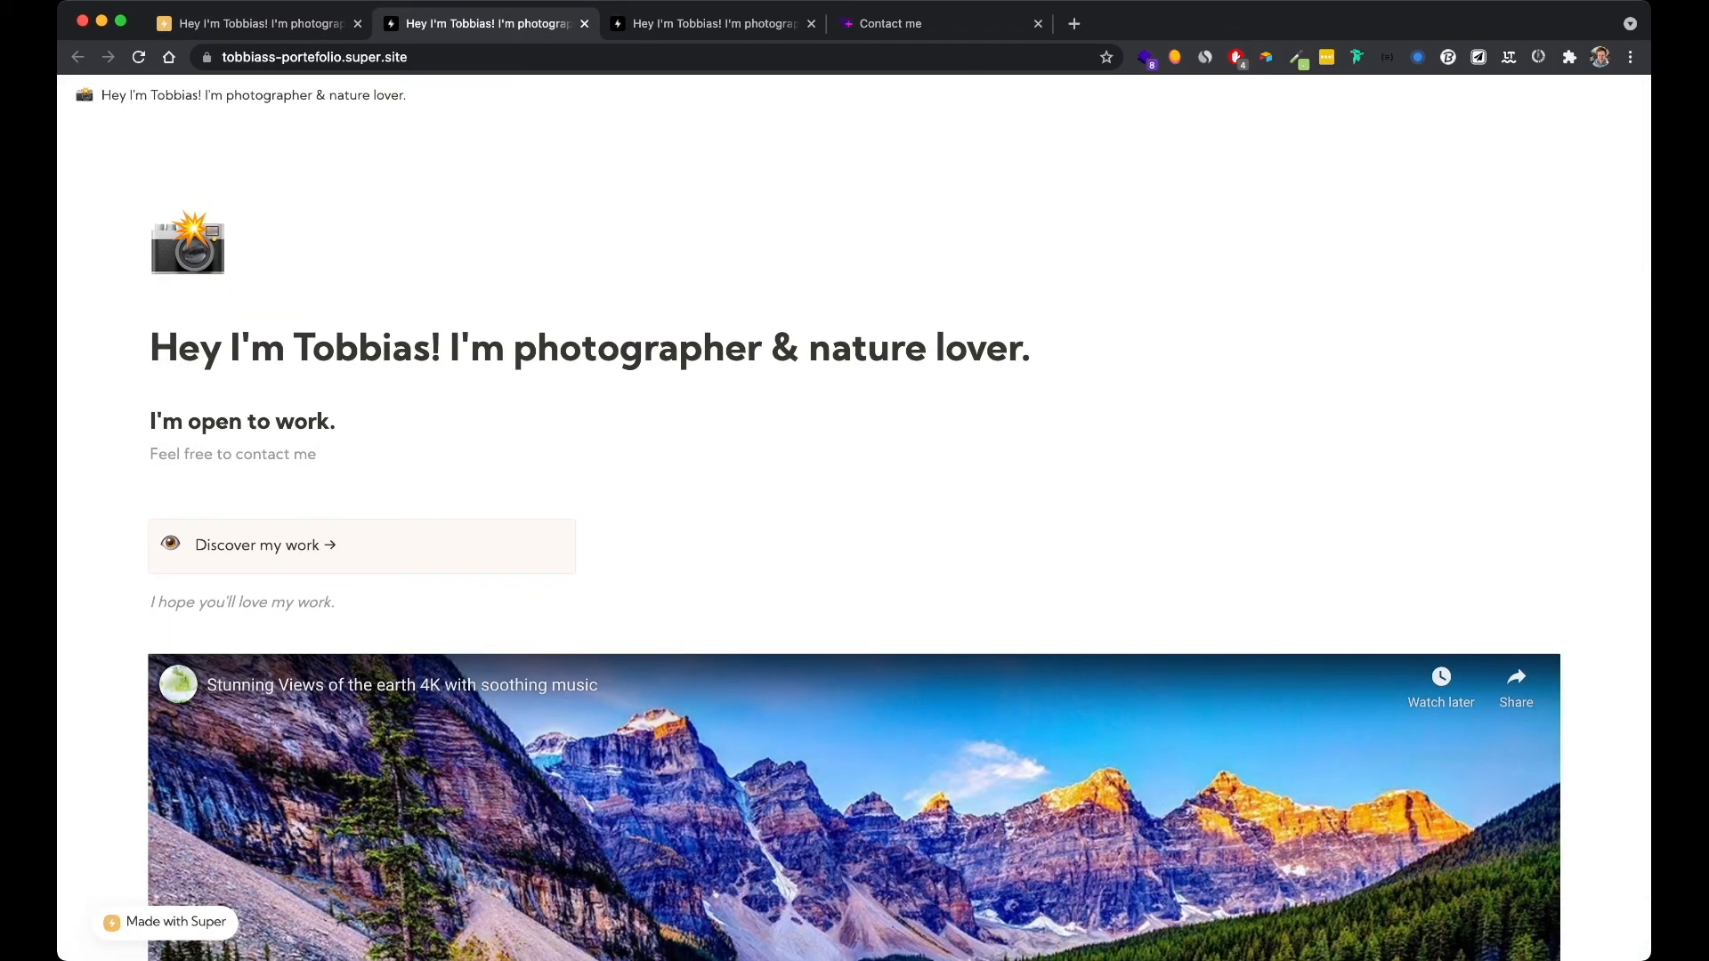
pyautogui.scroll(-3, 855, 518)
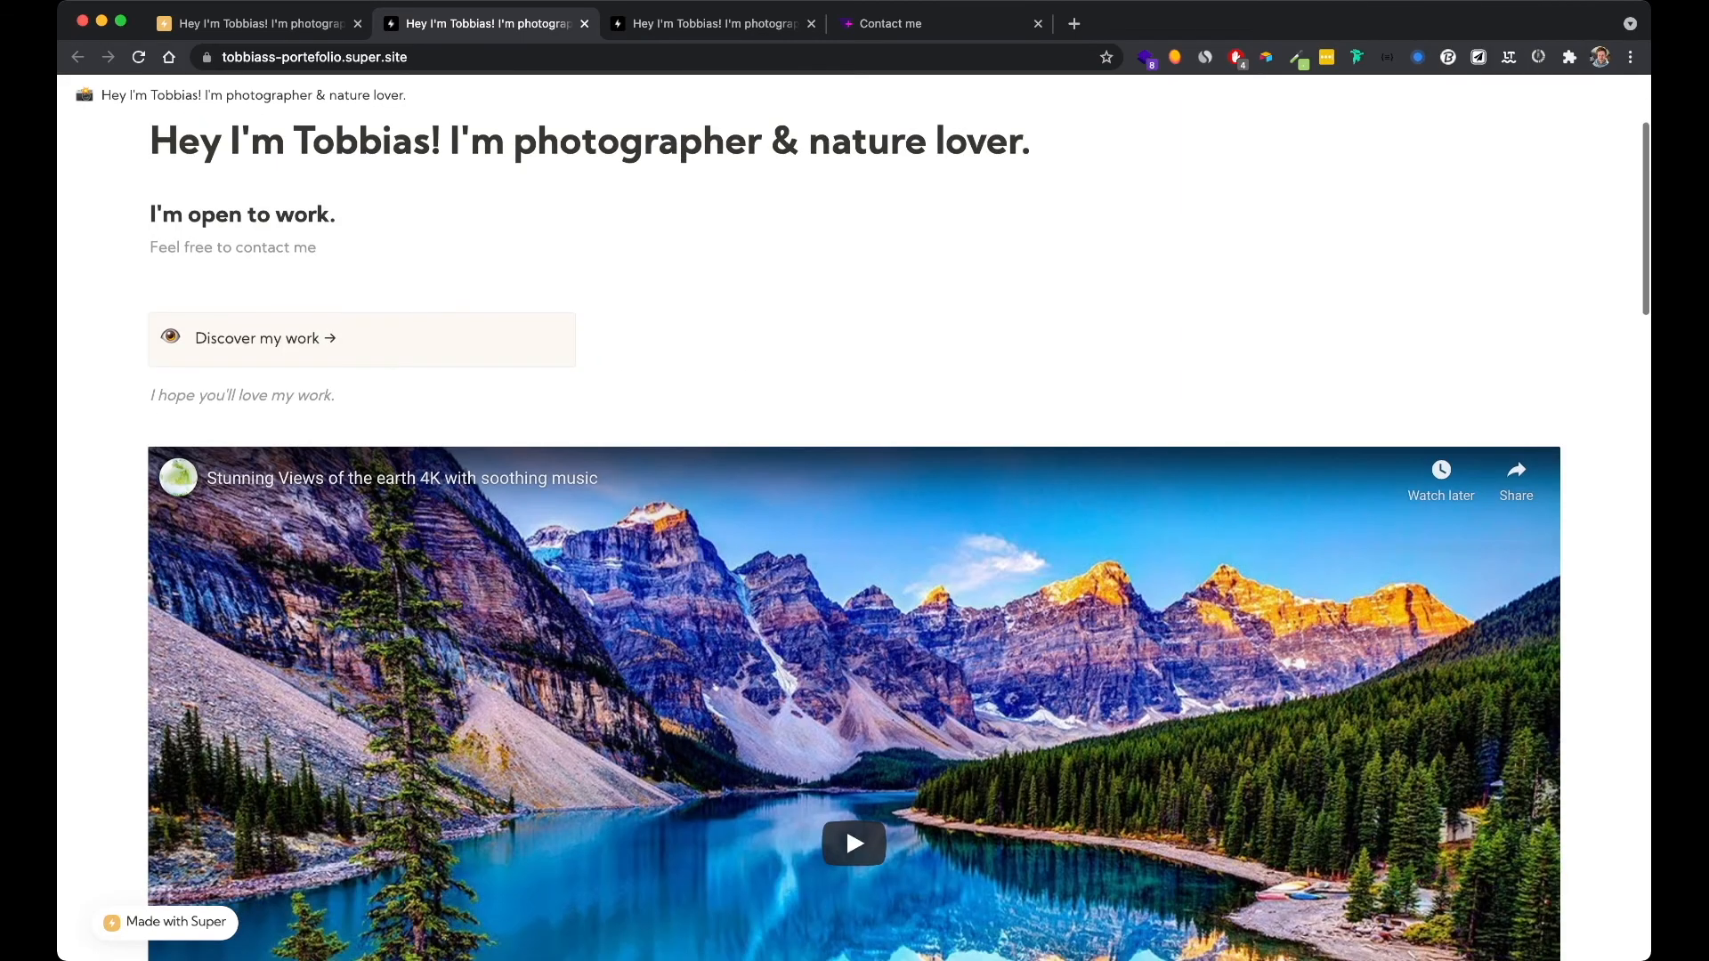
pyautogui.scroll(-15, 854, 539)
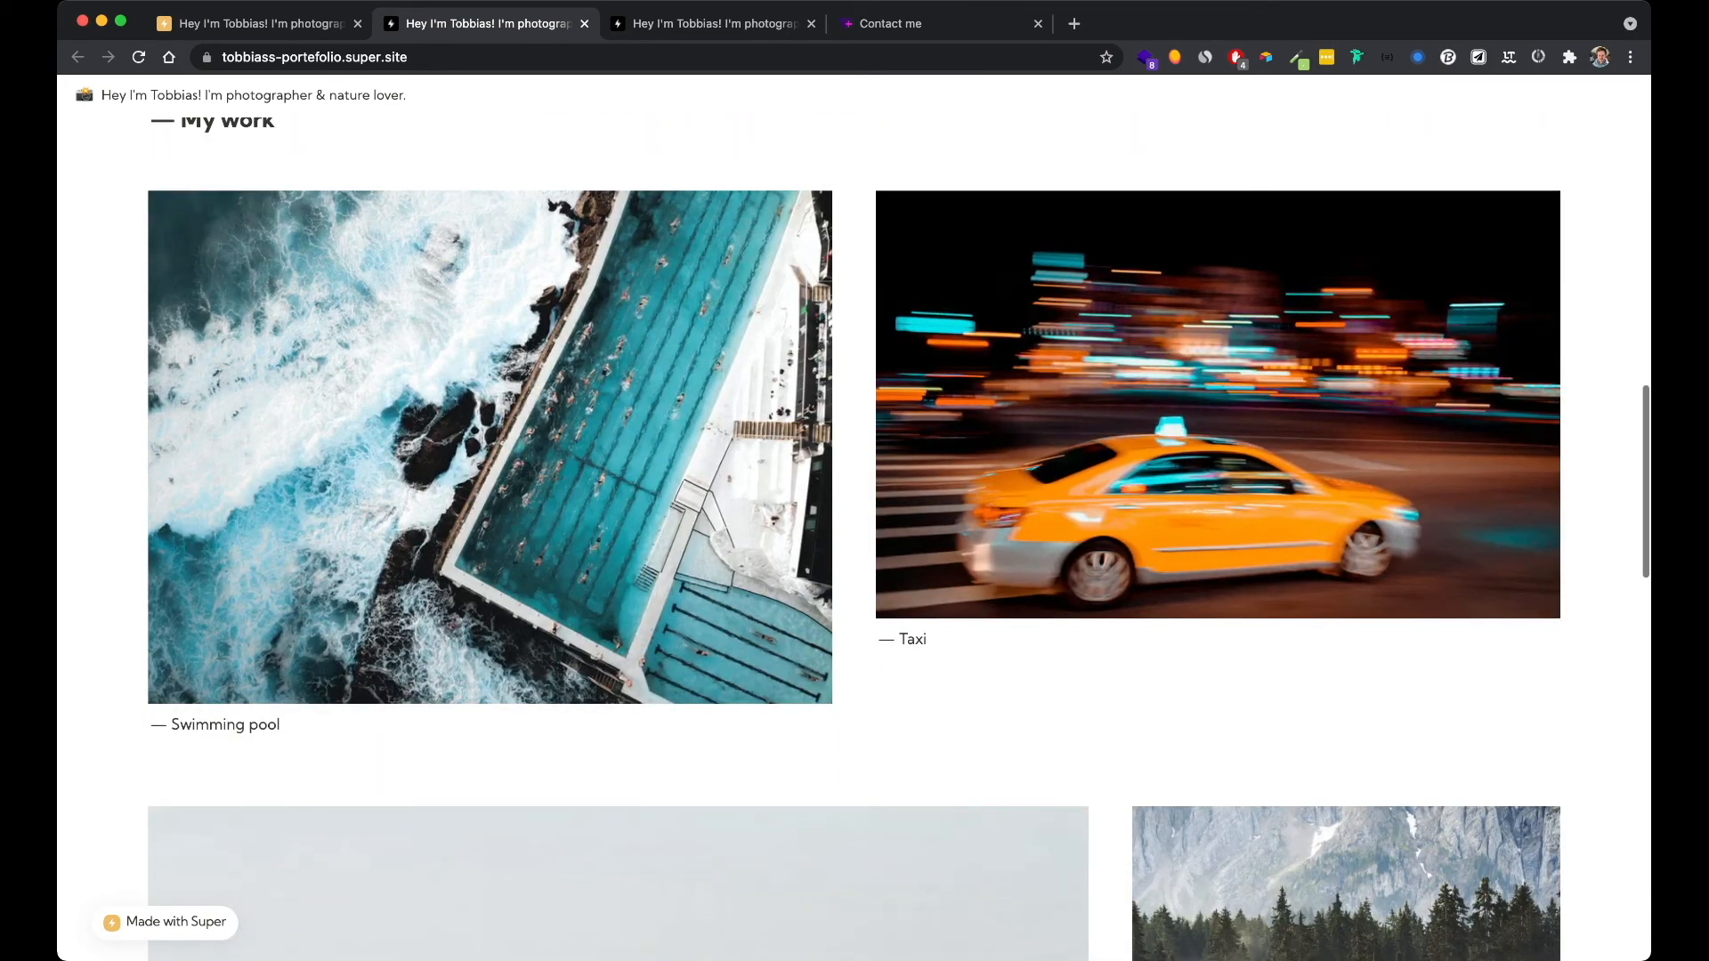
pyautogui.scroll(-2, 854, 539)
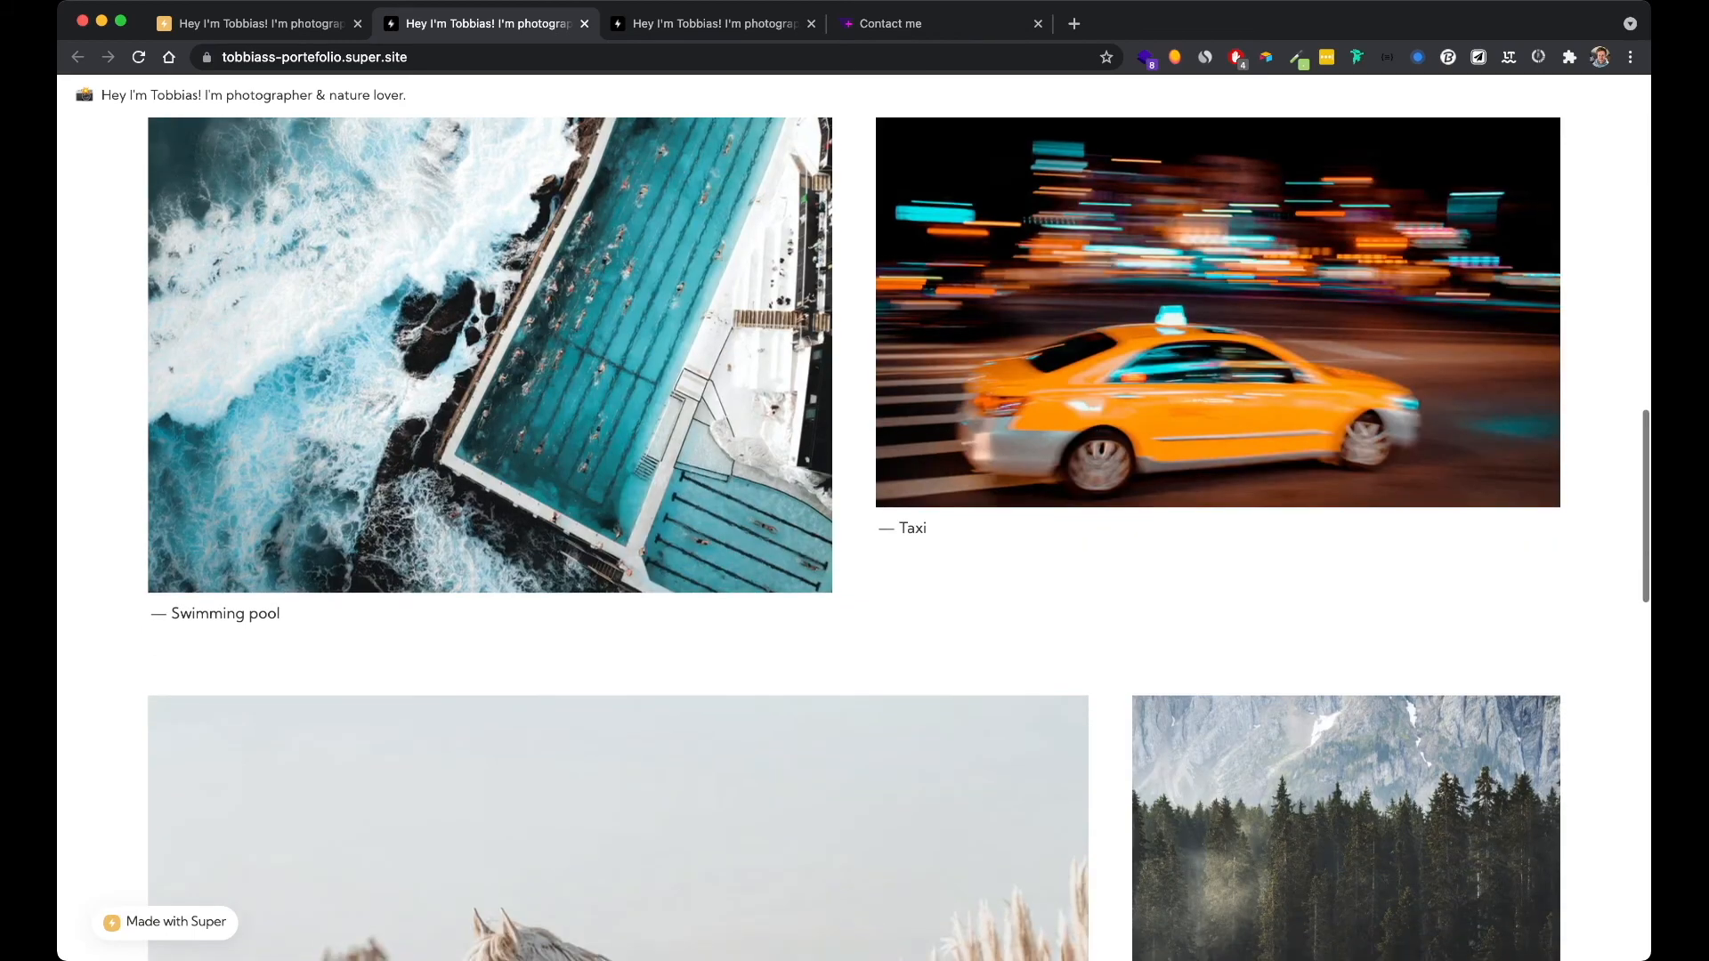
pyautogui.scroll(-2, 855, 539)
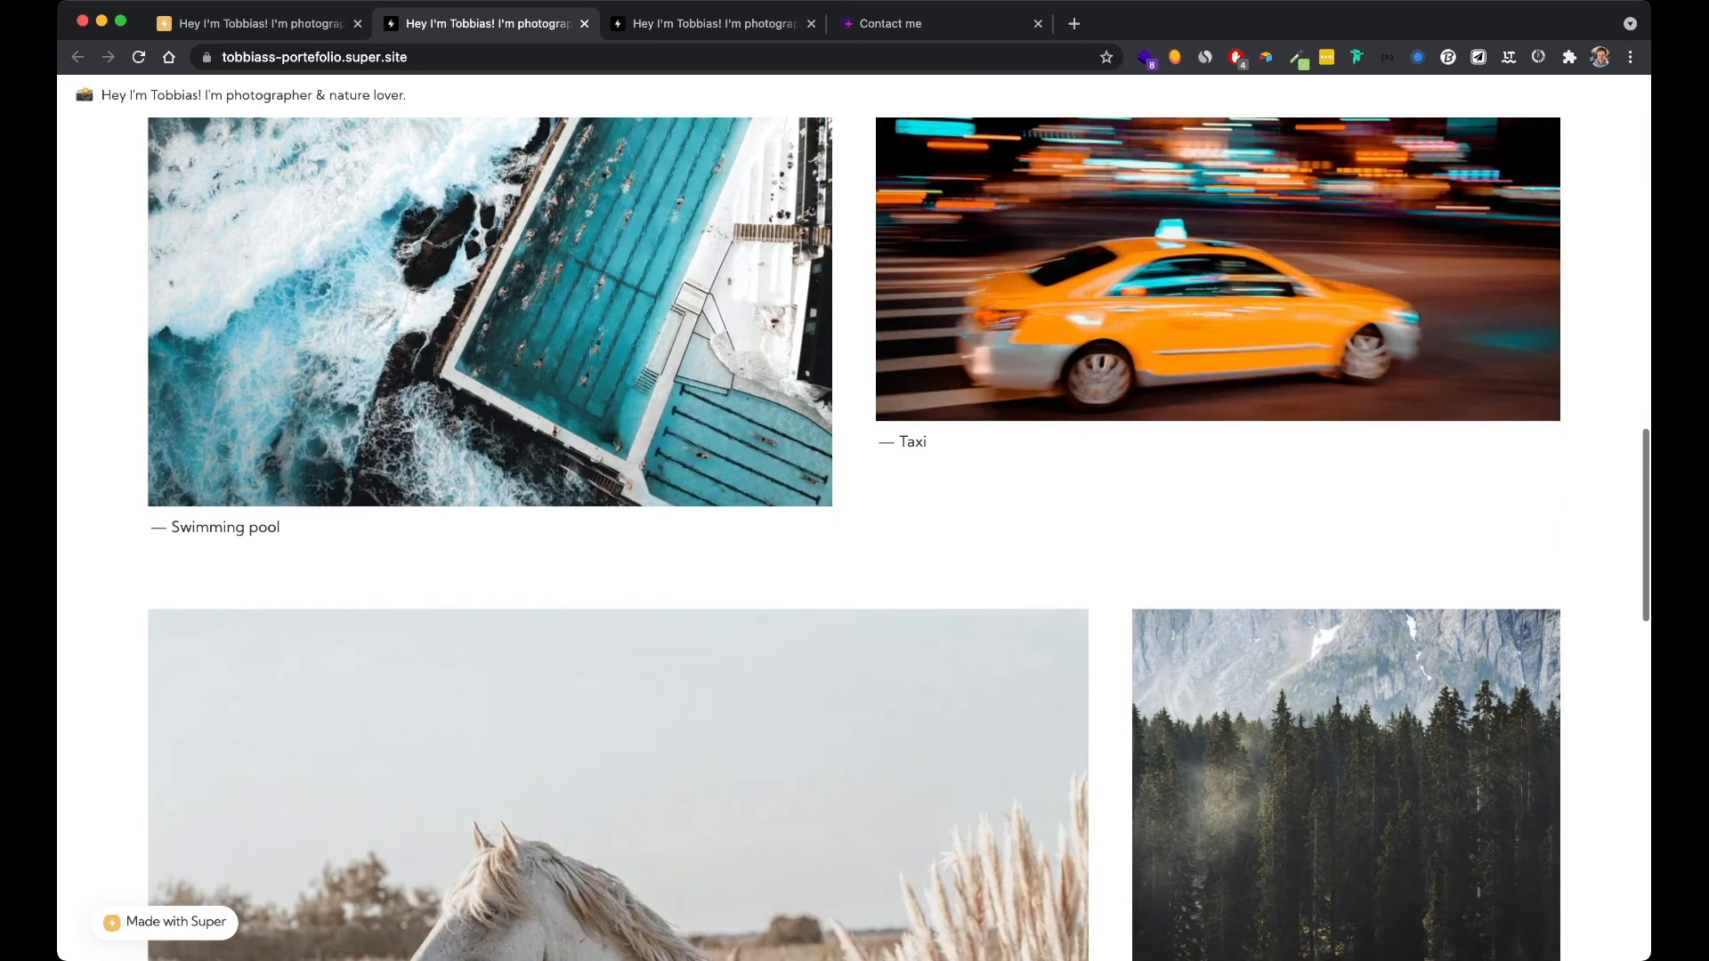
pyautogui.scroll(-10, 854, 540)
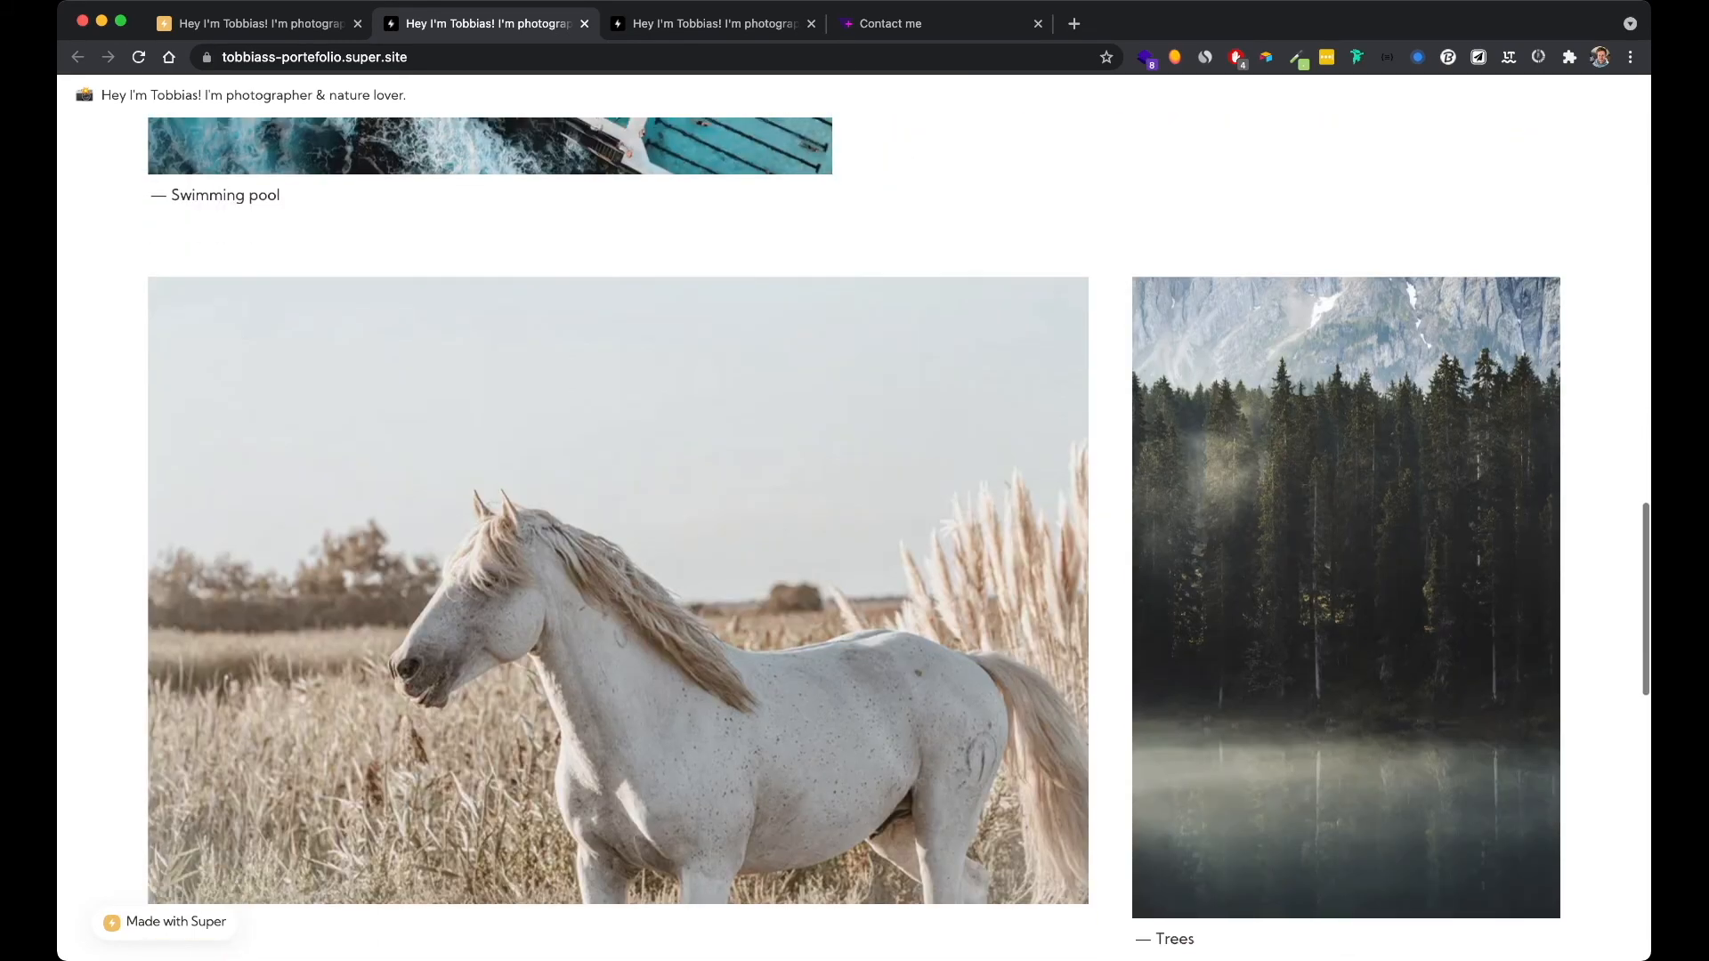
pyautogui.scroll(-6, 854, 540)
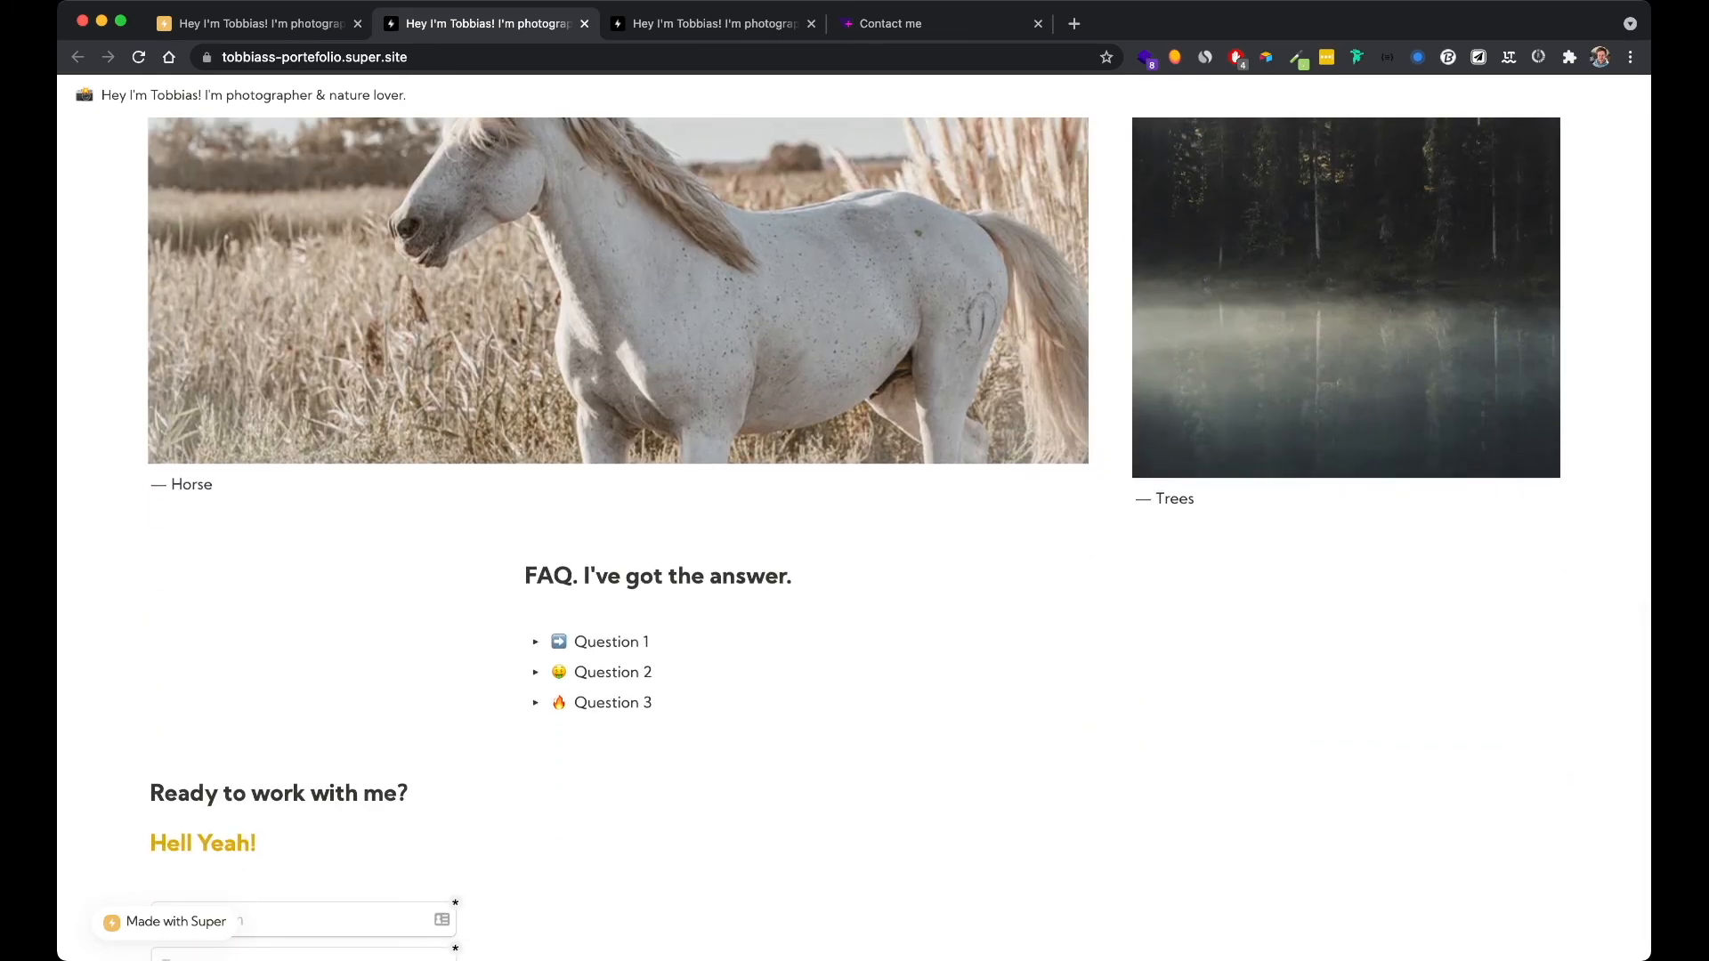
pyautogui.scroll(-9, 854, 540)
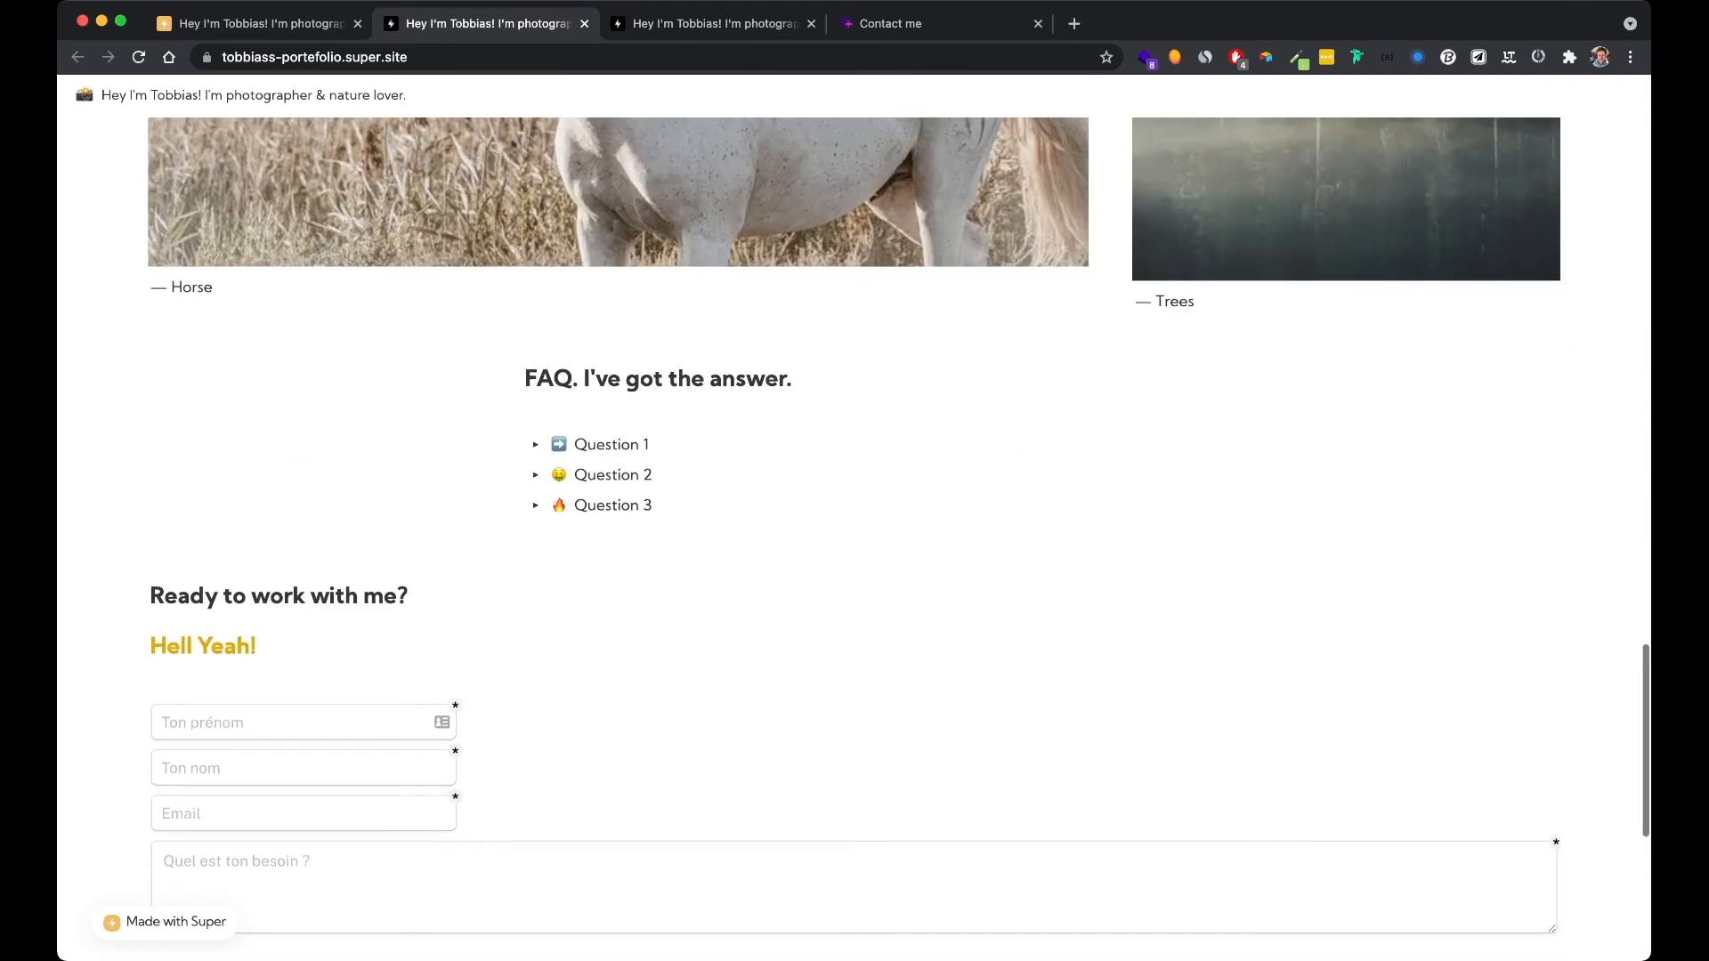
pyautogui.scroll(-1, 854, 630)
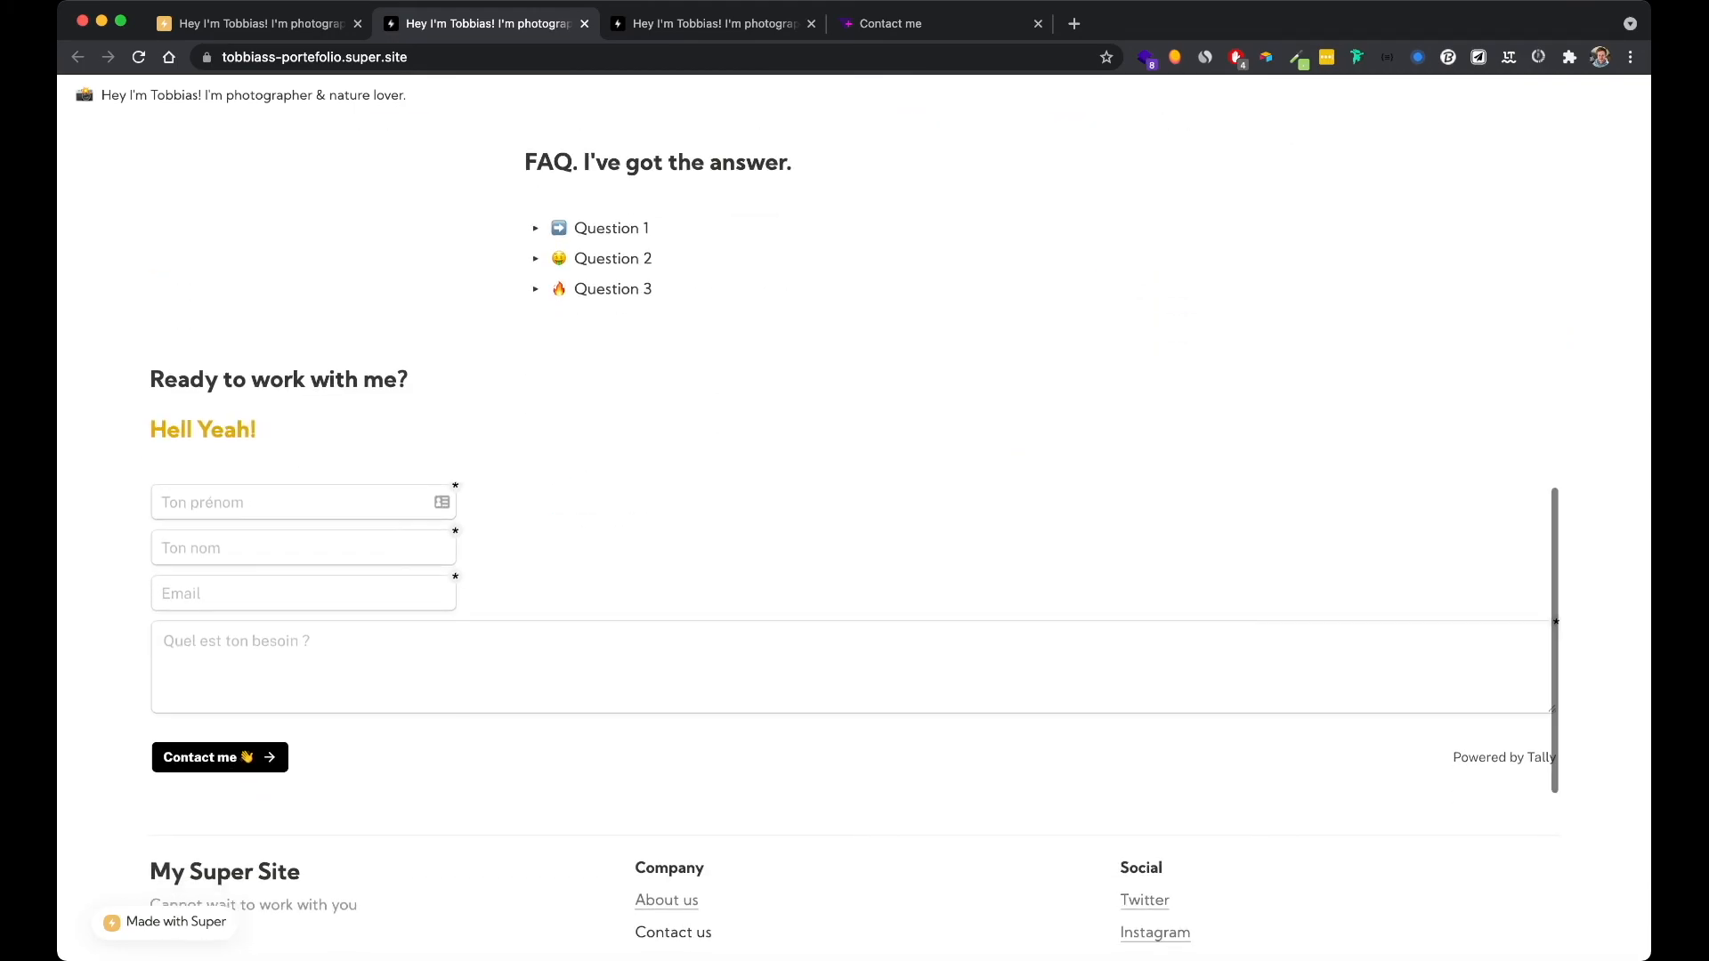
pyautogui.scroll(-3, 855, 540)
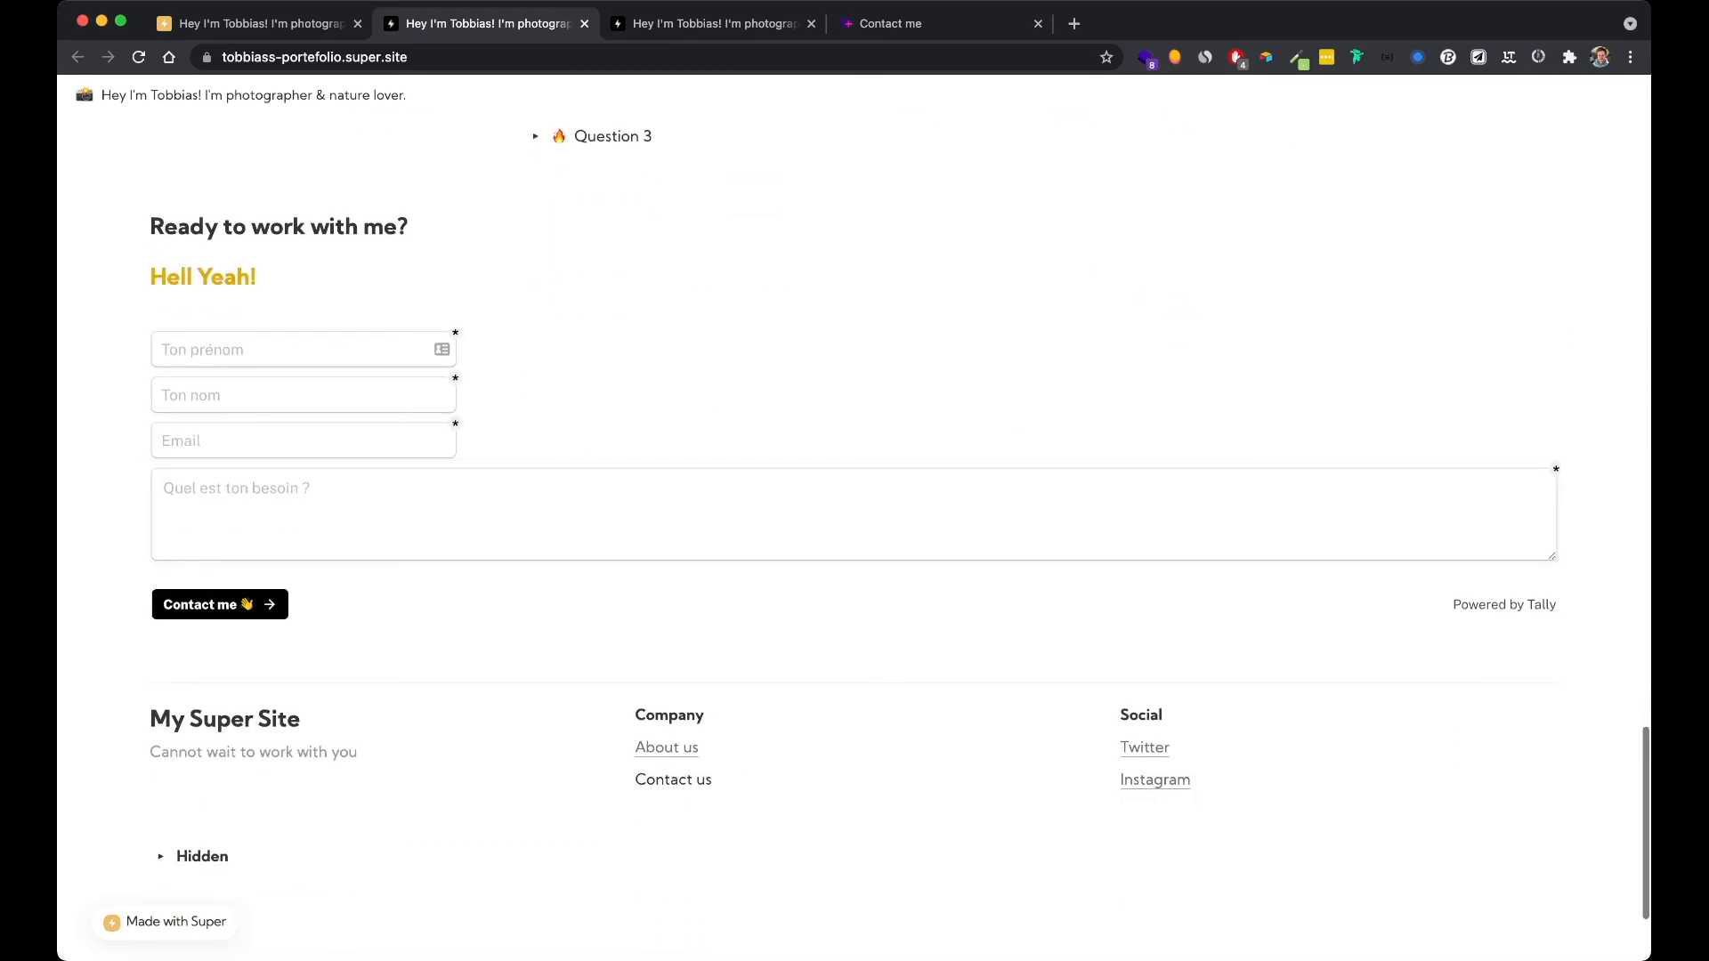